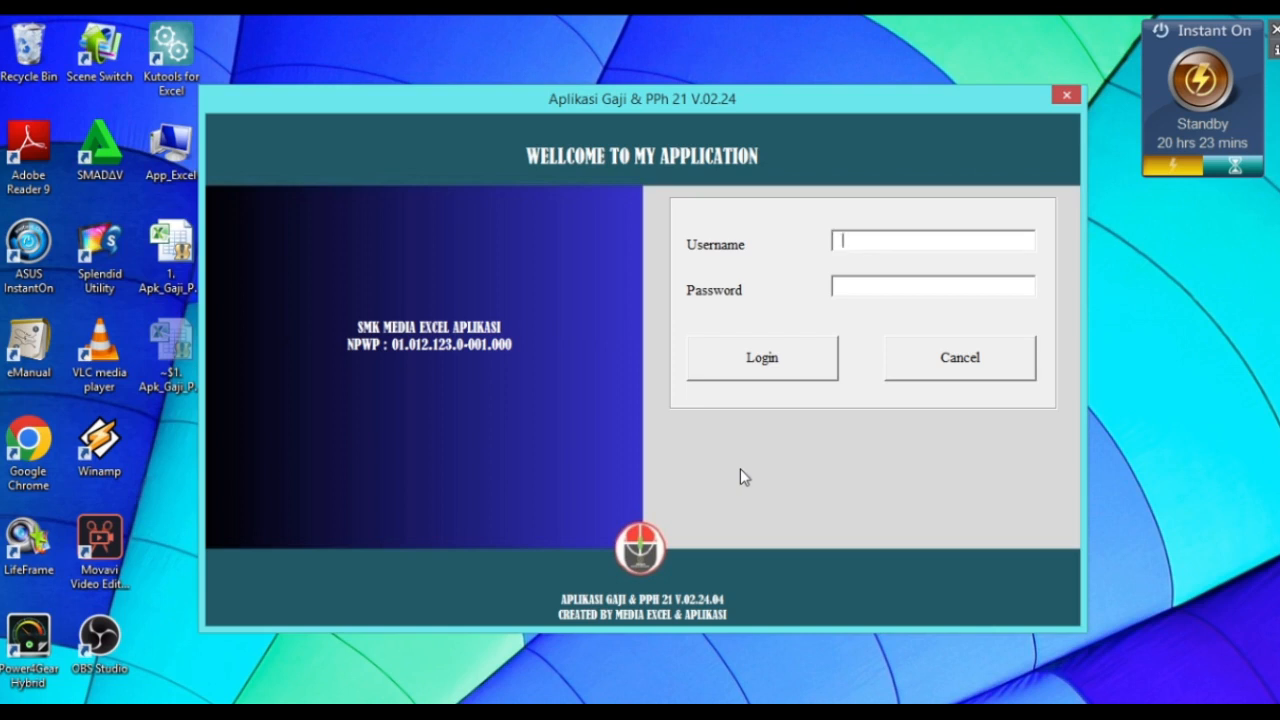
Step: Sign in to the payroll application with the username and password and acknowledge the login success message
type("user")
key("Tab")
type("123")
left_click(751, 378)
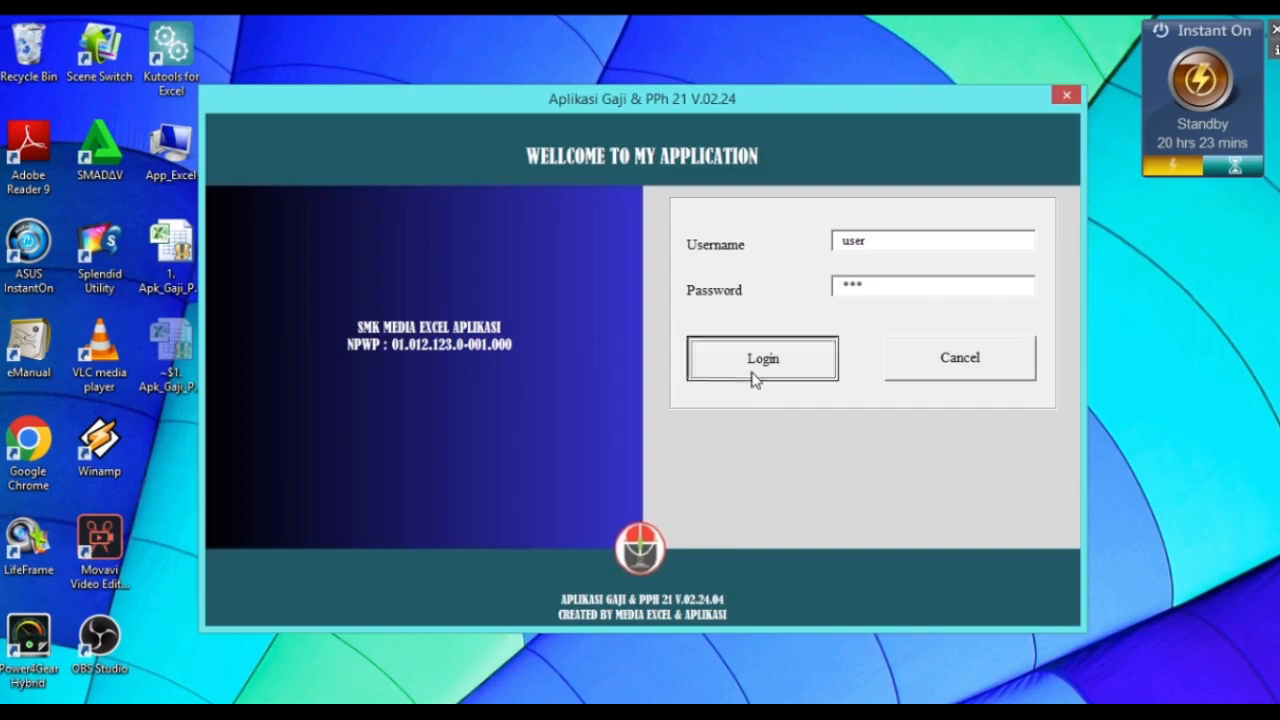
left_click(723, 428)
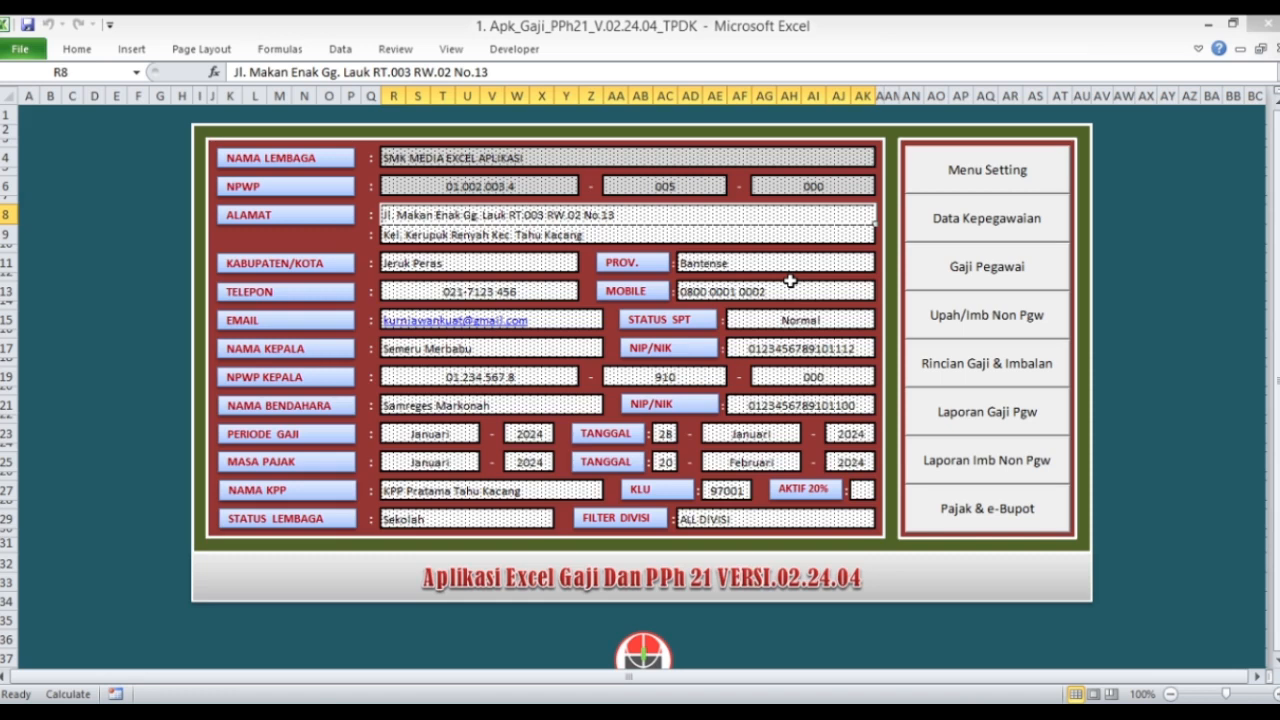
left_click(981, 272)
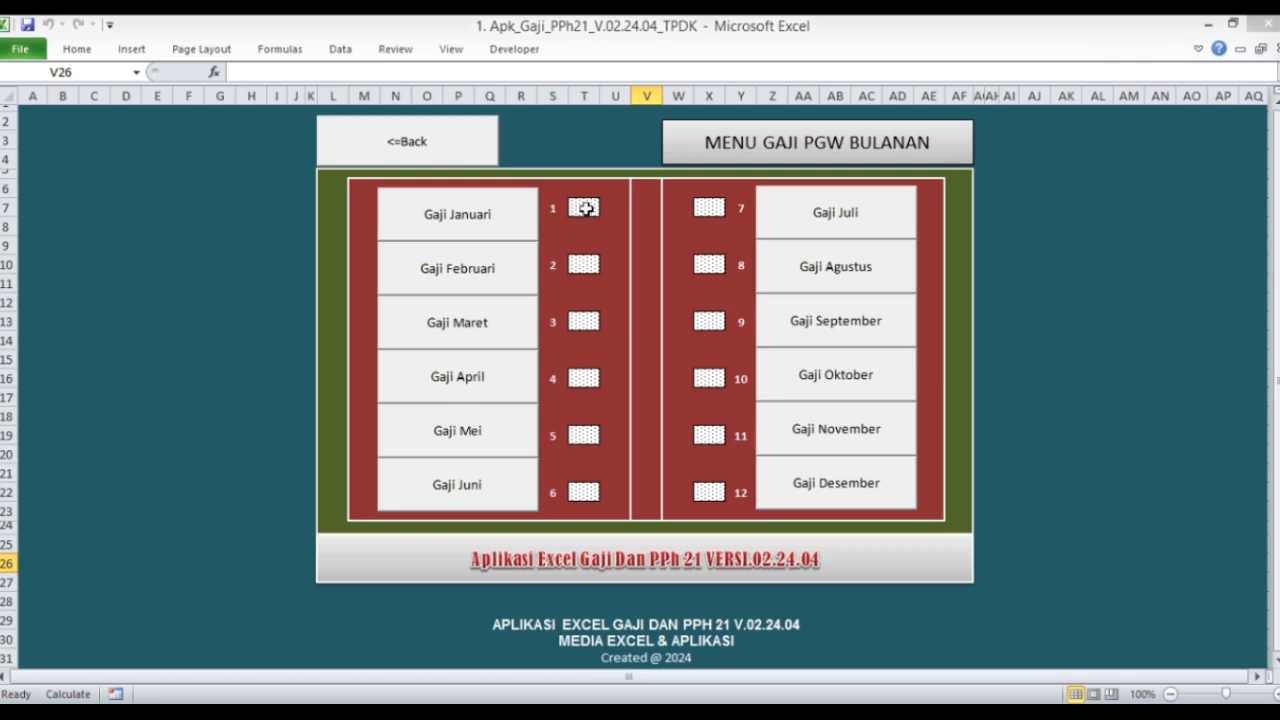
left_click(430, 228)
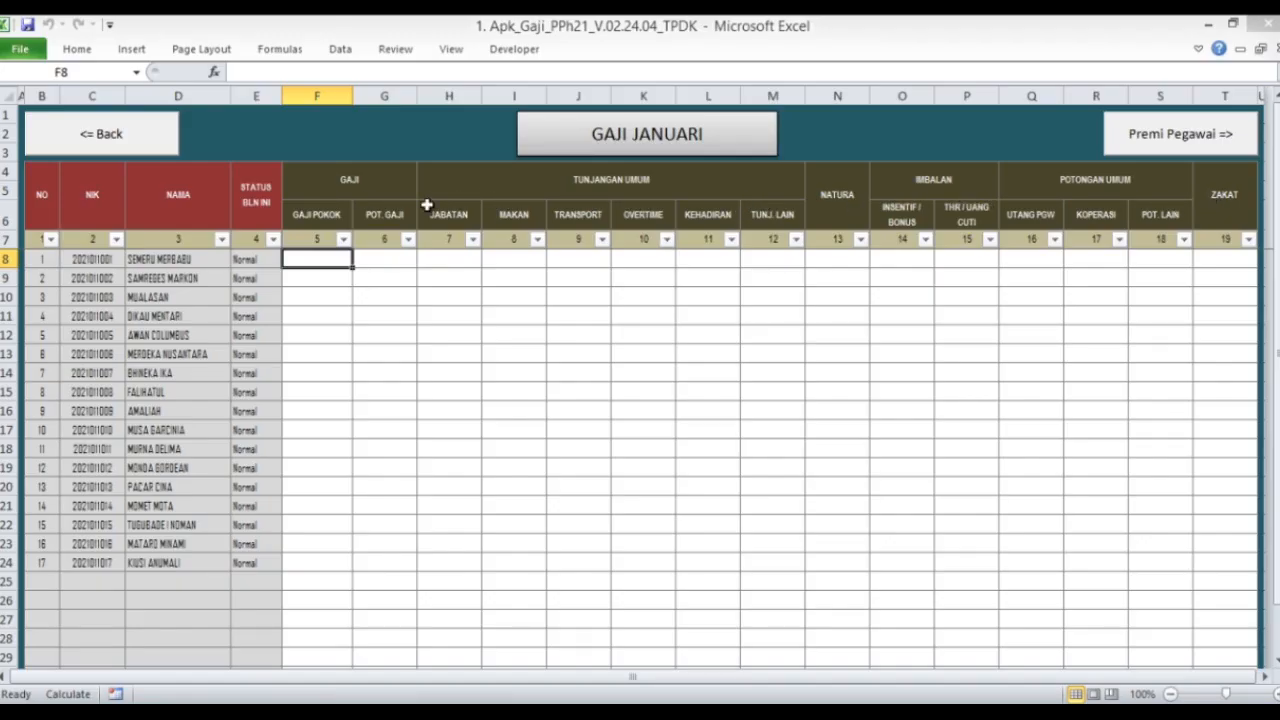
left_click(163, 148)
left_click(429, 158)
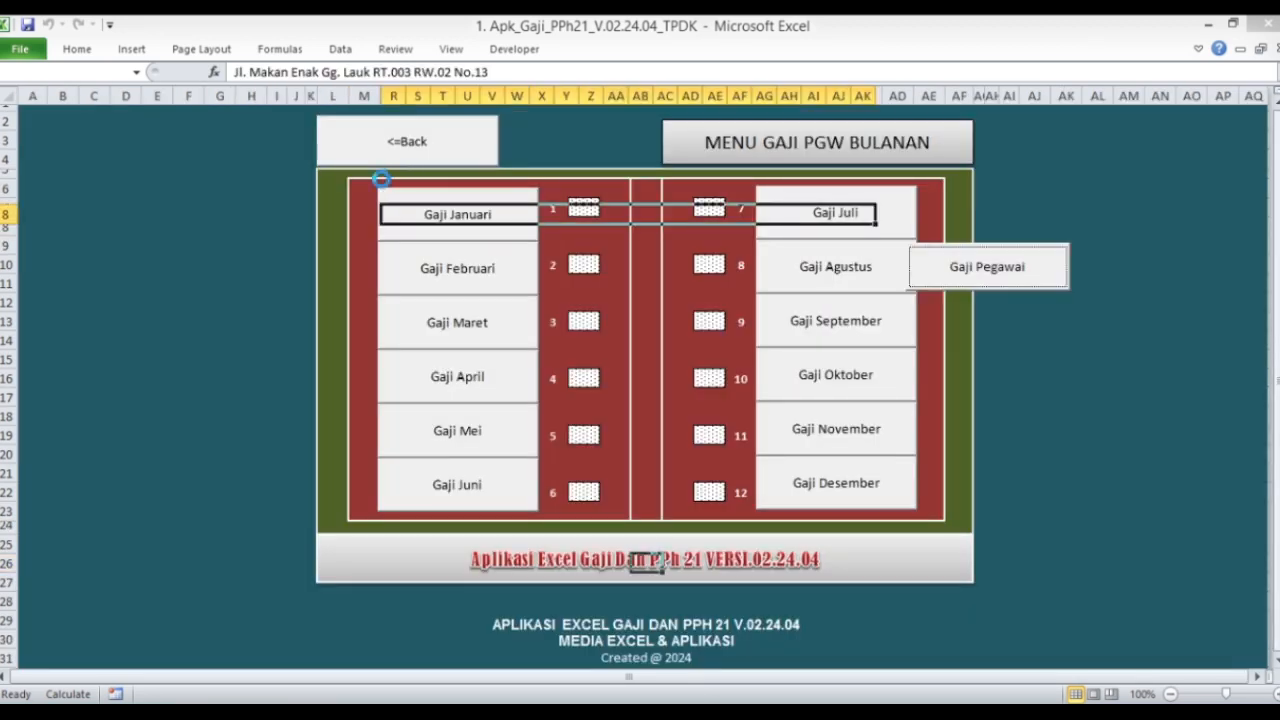
Step: Open the Custom Akun Gaji list and review the account names from JABATAN to TUNJ. LAIN
left_click(993, 178)
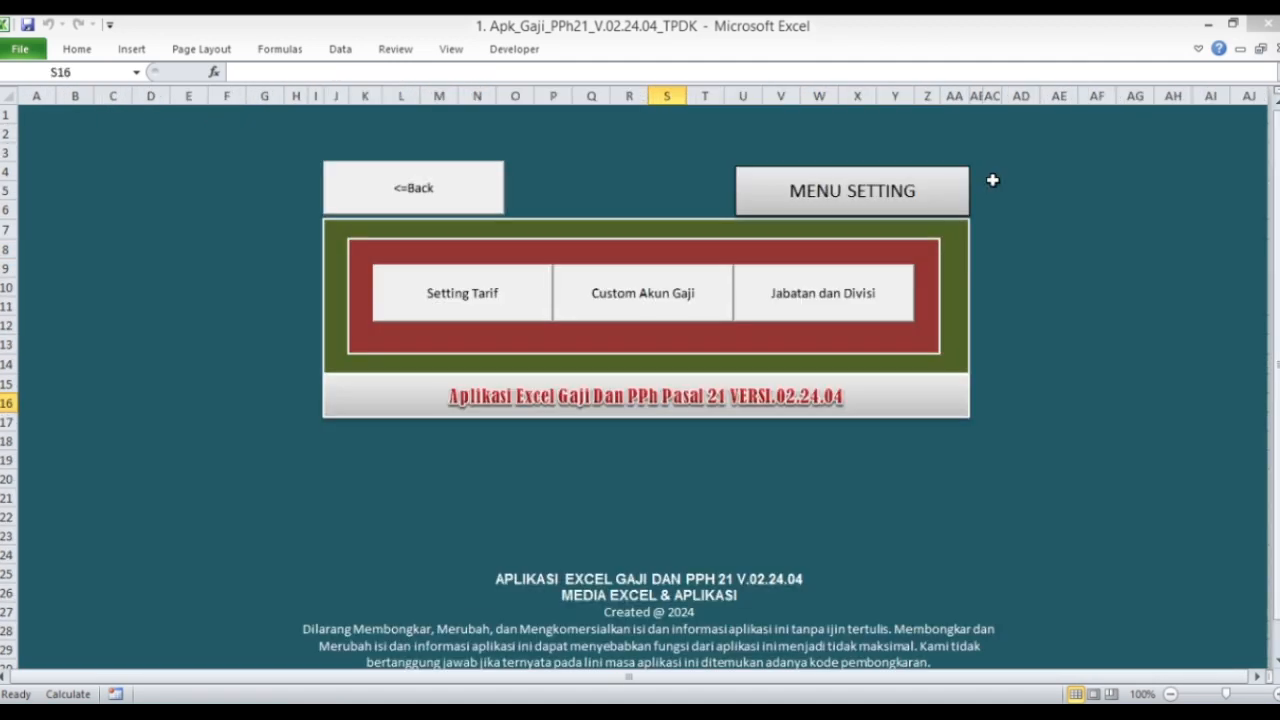
left_click(656, 295)
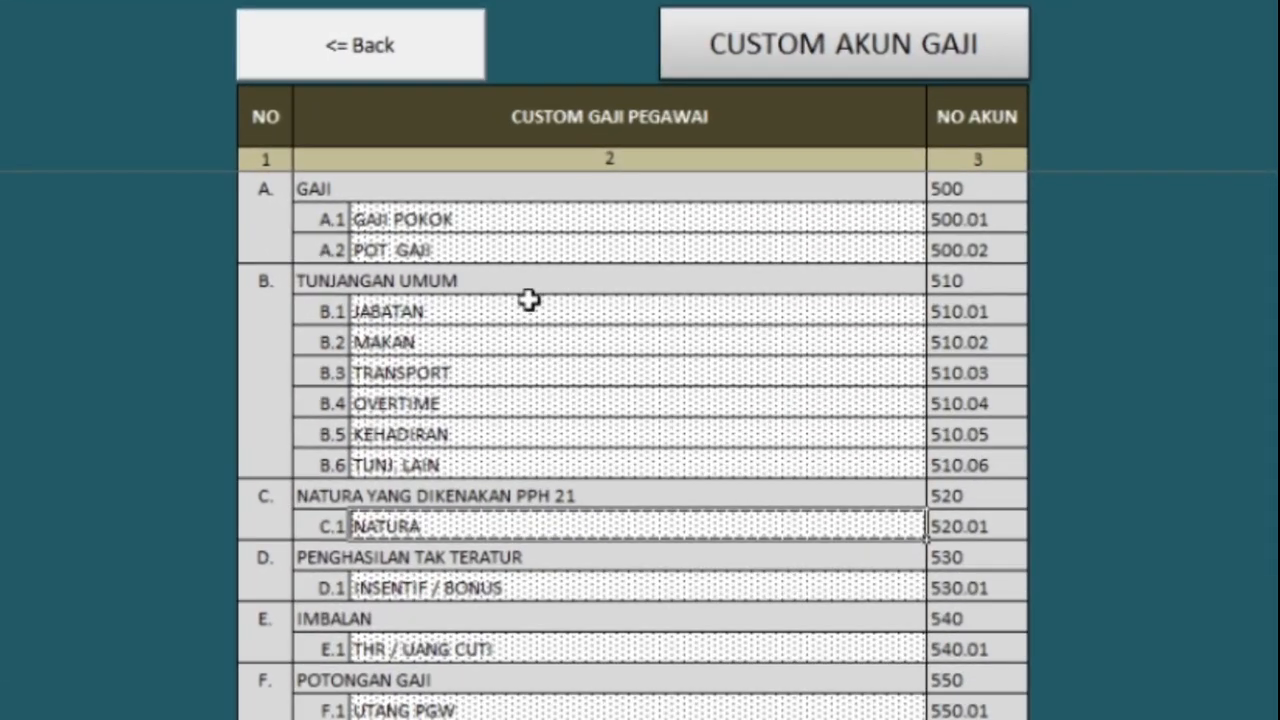
left_click(550, 305)
left_click(533, 330)
left_click(500, 372)
left_click(500, 403)
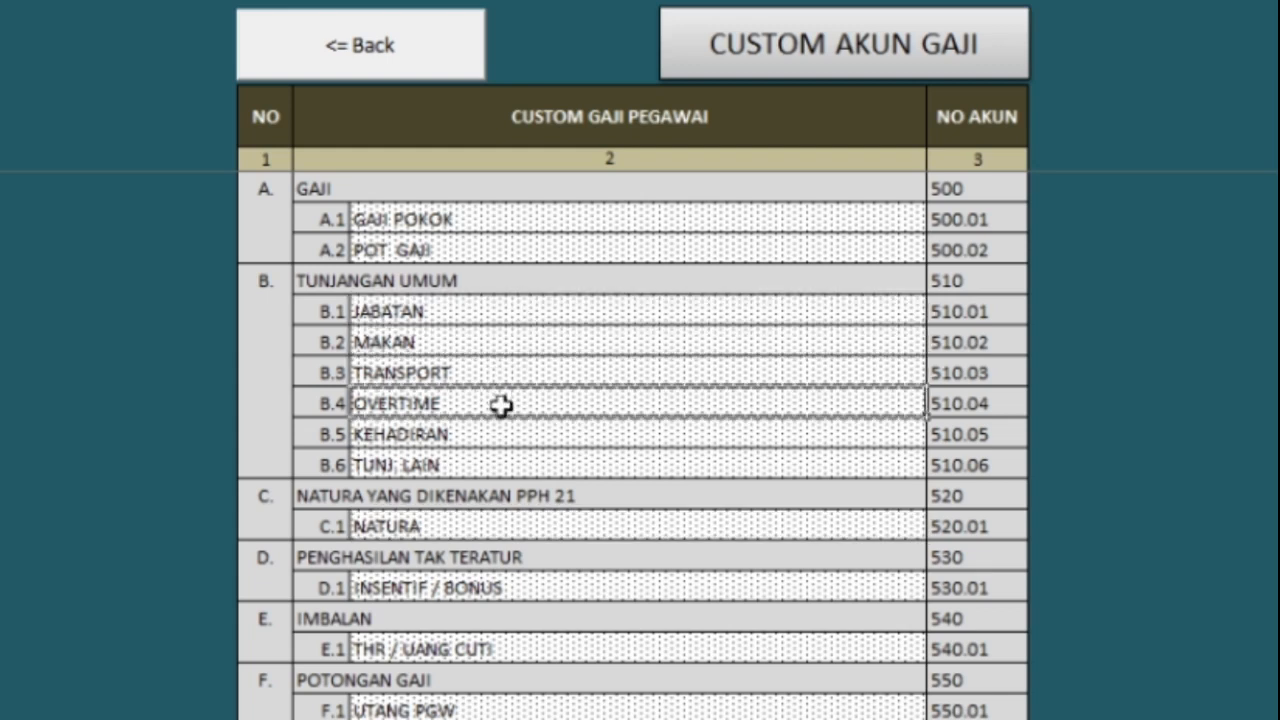
left_click(498, 433)
left_click(498, 460)
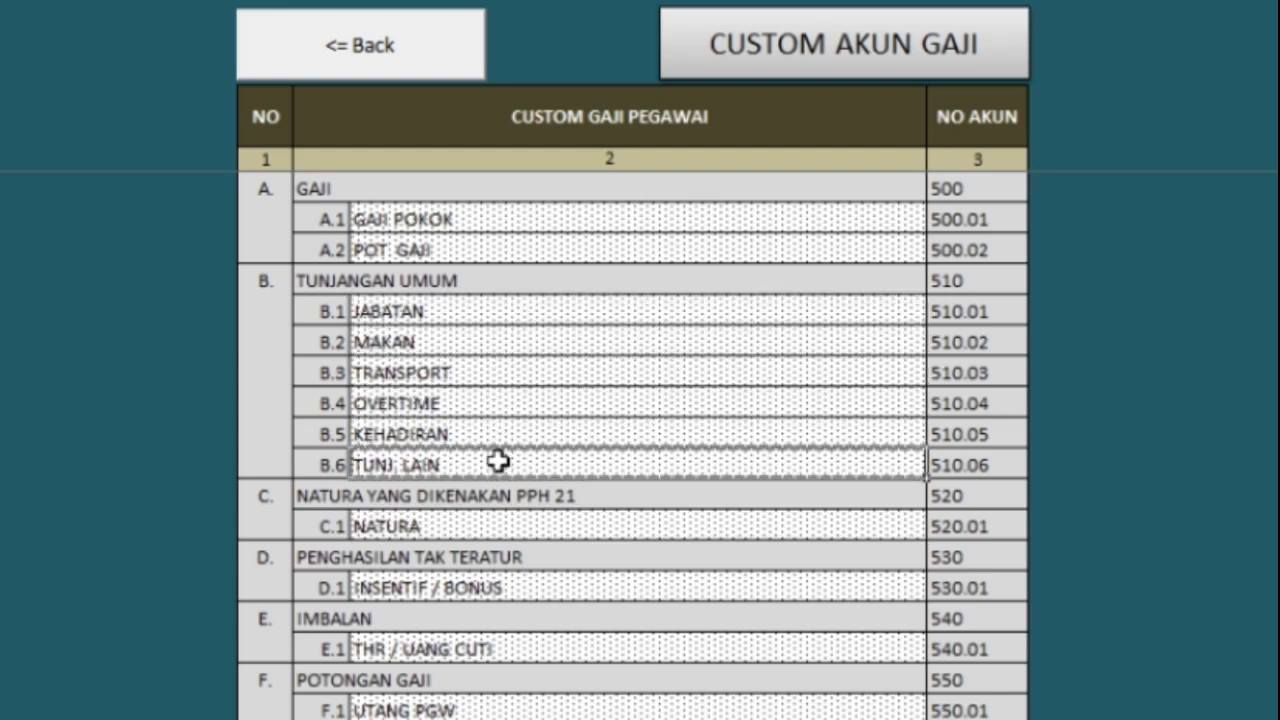
Step: Rename account B.4 from OVERTIME to TUNJ. GURU and go back to Menu Setting
left_click(488, 398)
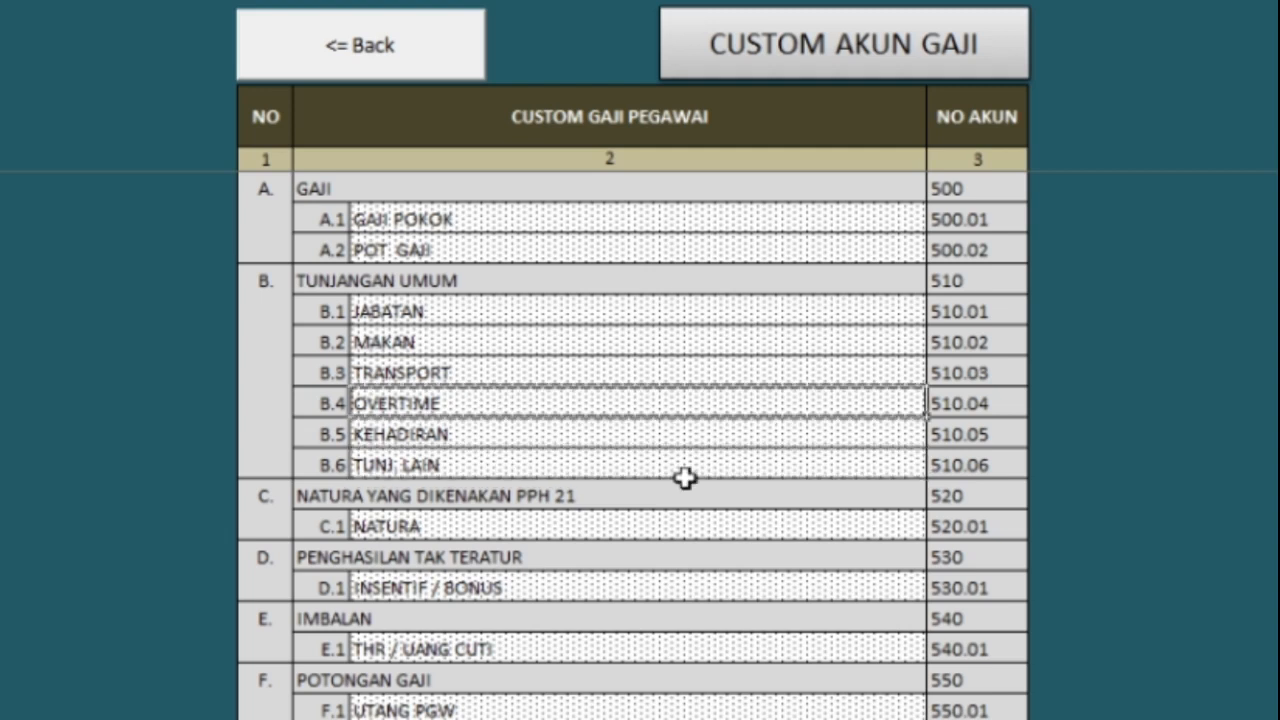
type("TUNJ. ")
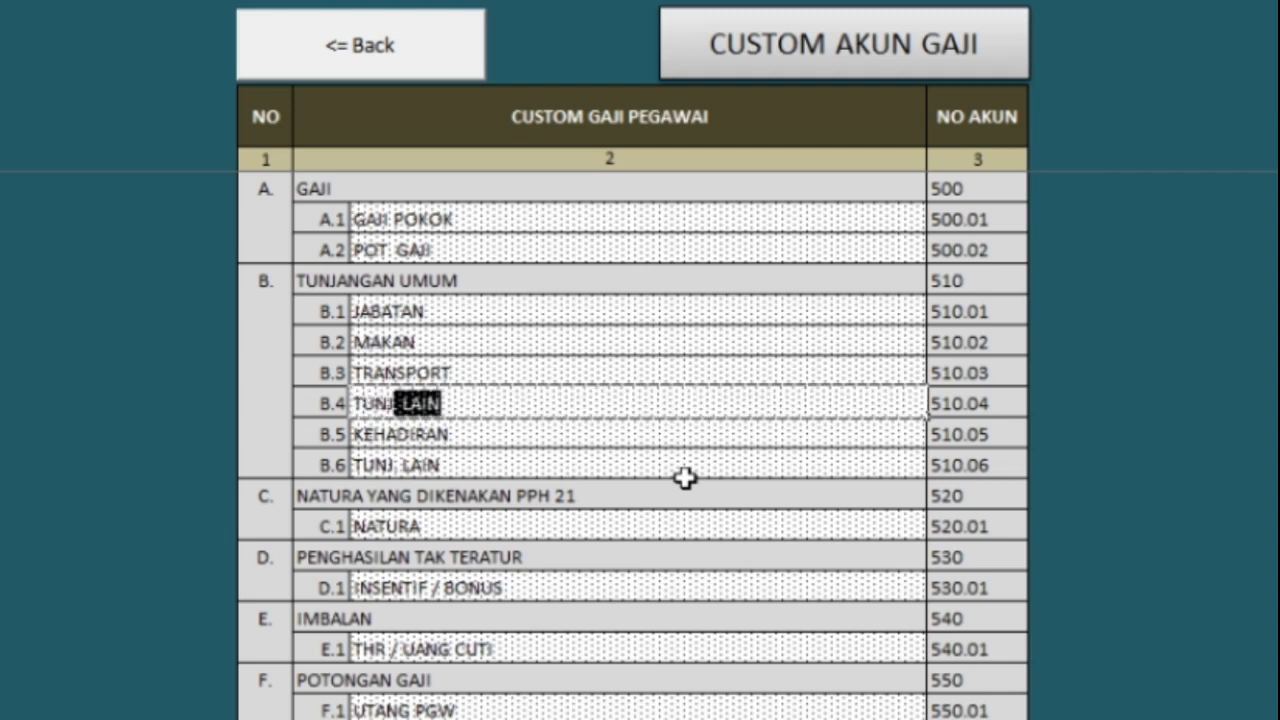
type(". GURU")
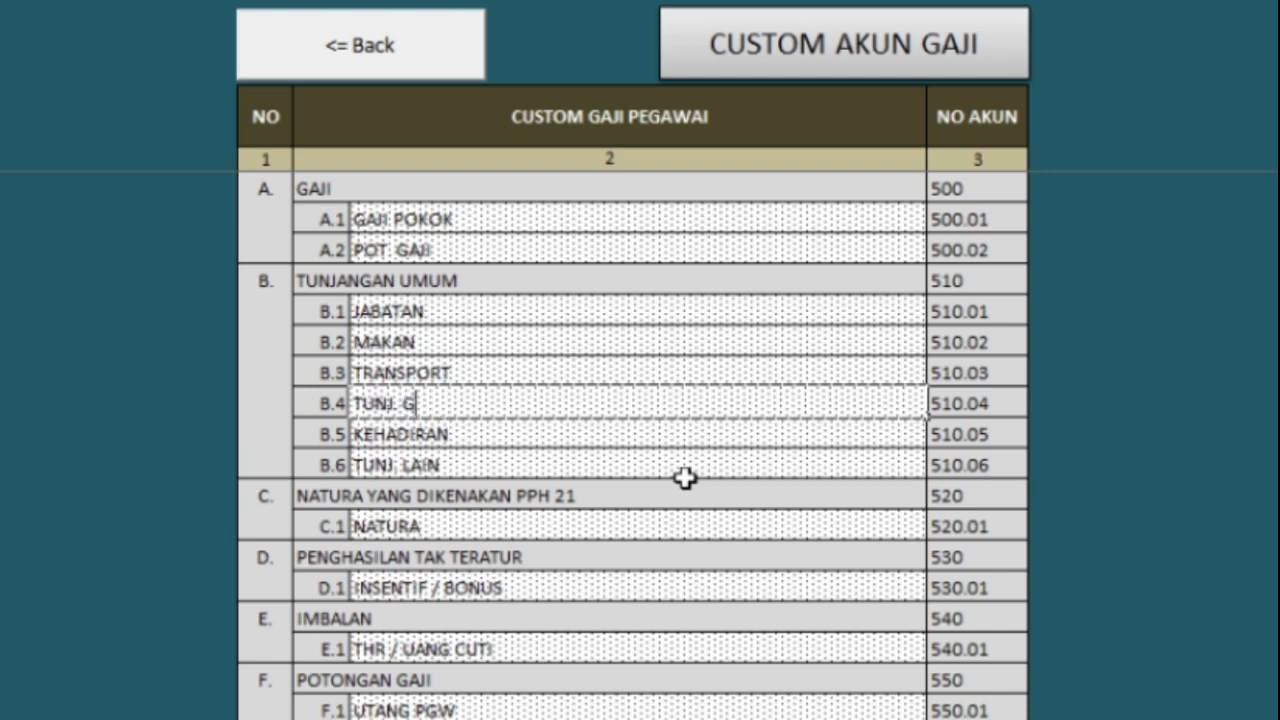
key("Return")
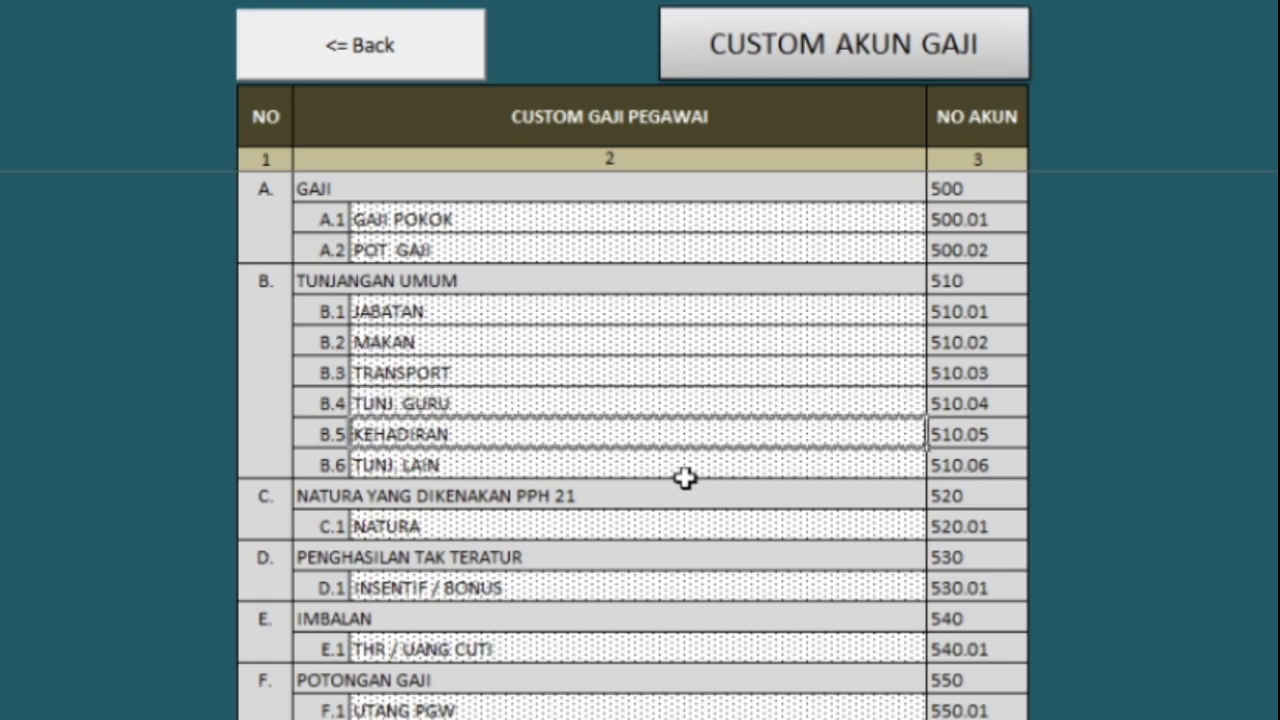
key("Up")
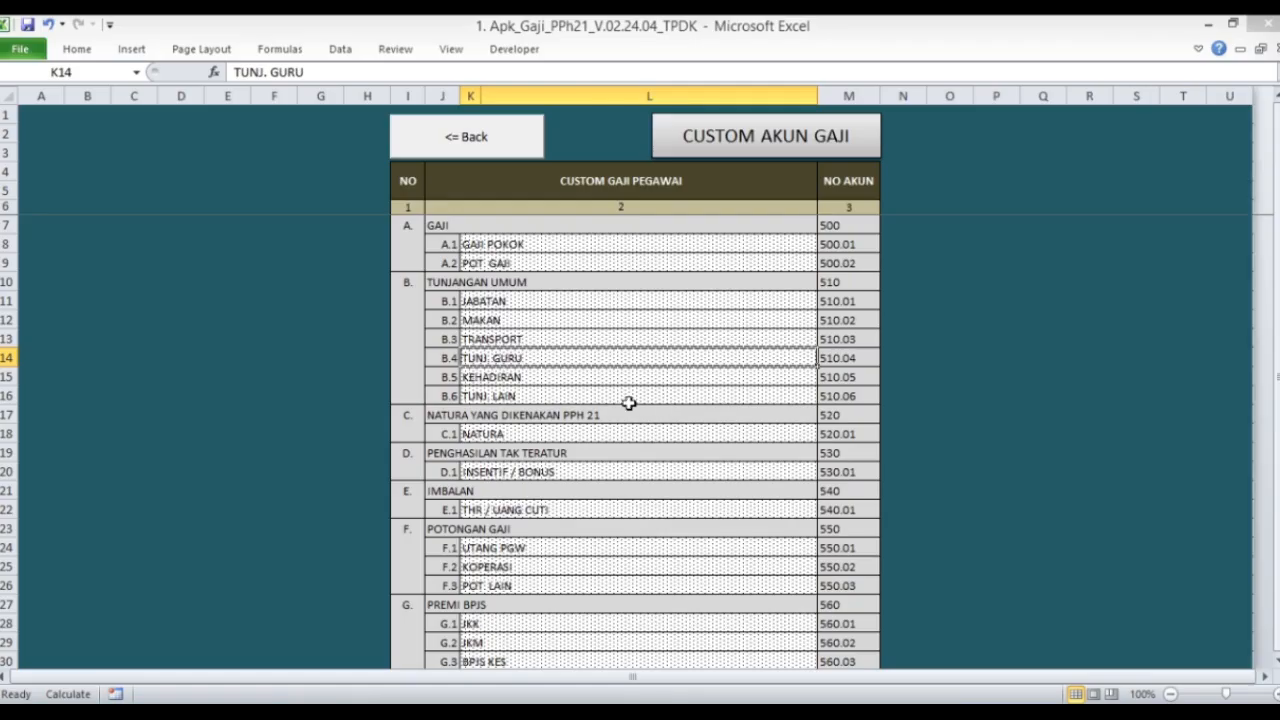
left_click(479, 143)
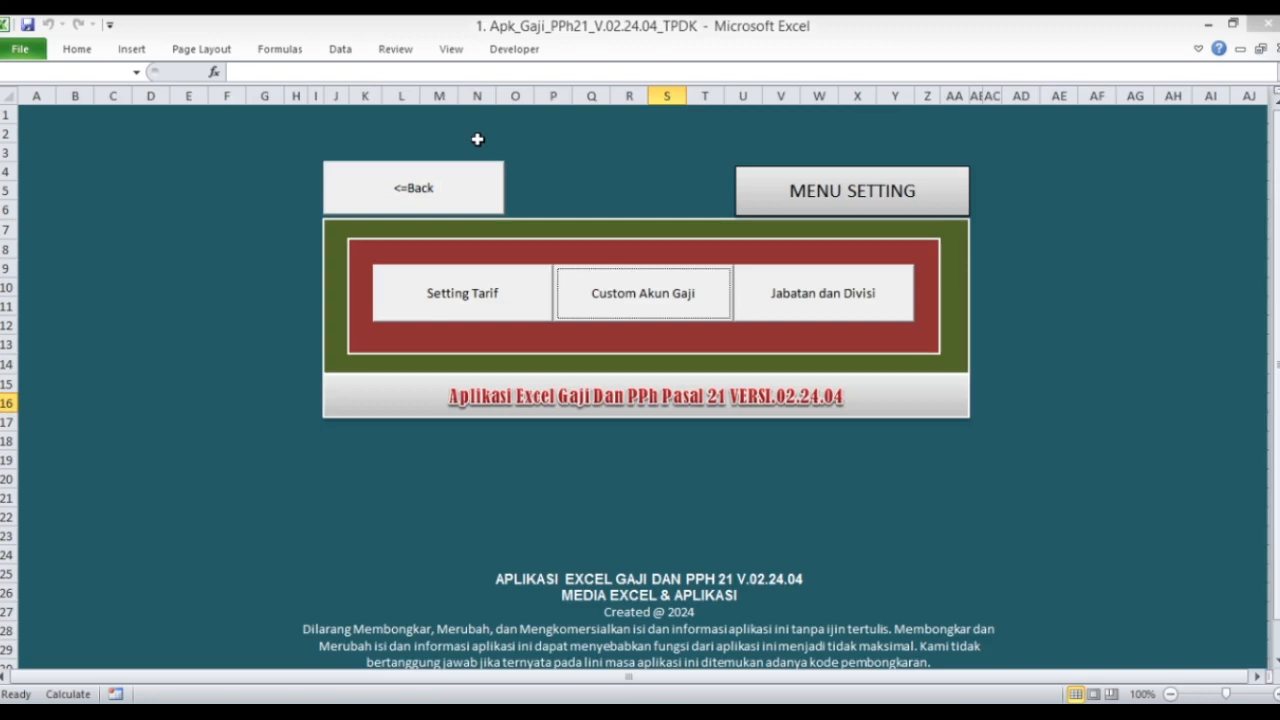
Step: Open the Gaji Januari sheet to check the new TUNJ. GURU column
left_click(443, 194)
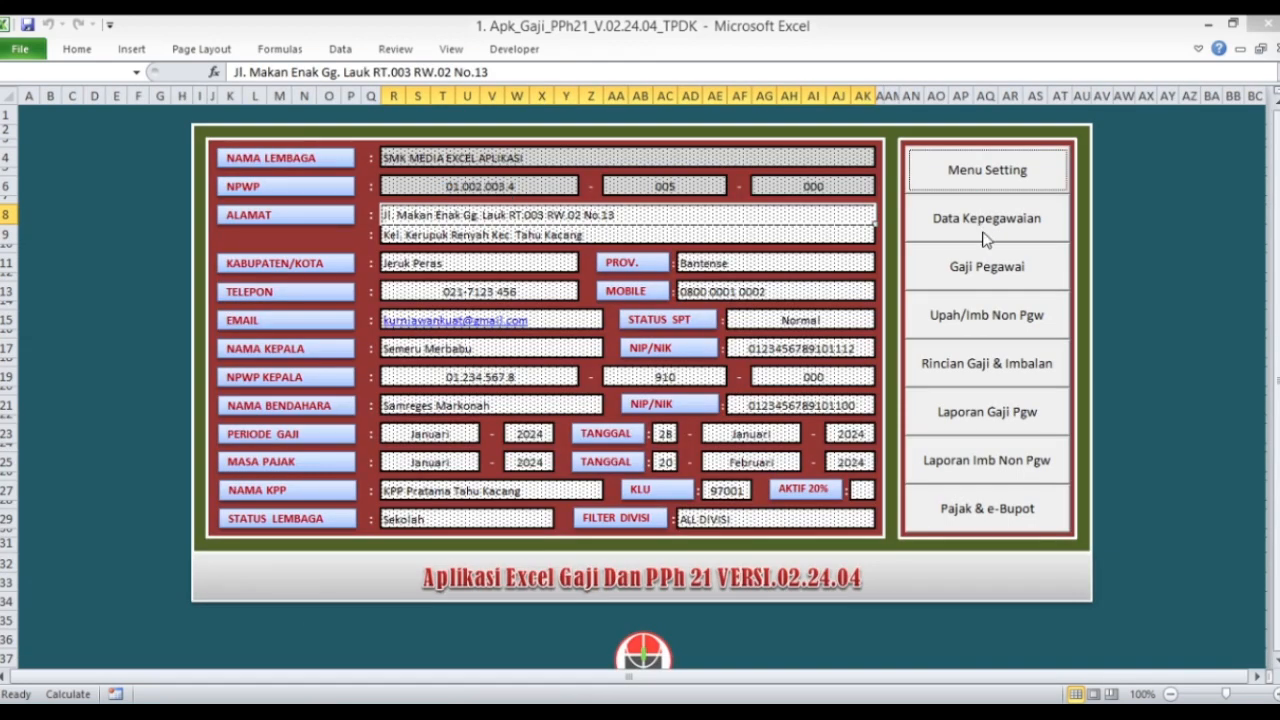
left_click(1001, 278)
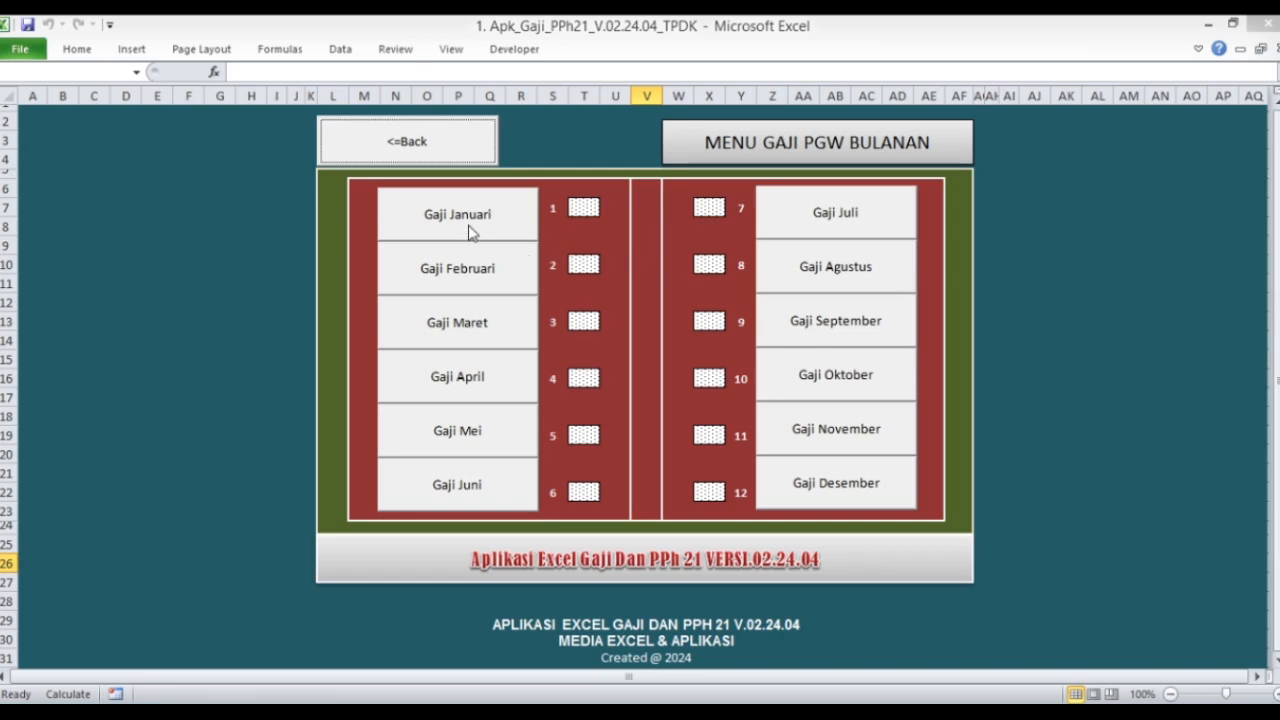
left_click(470, 231)
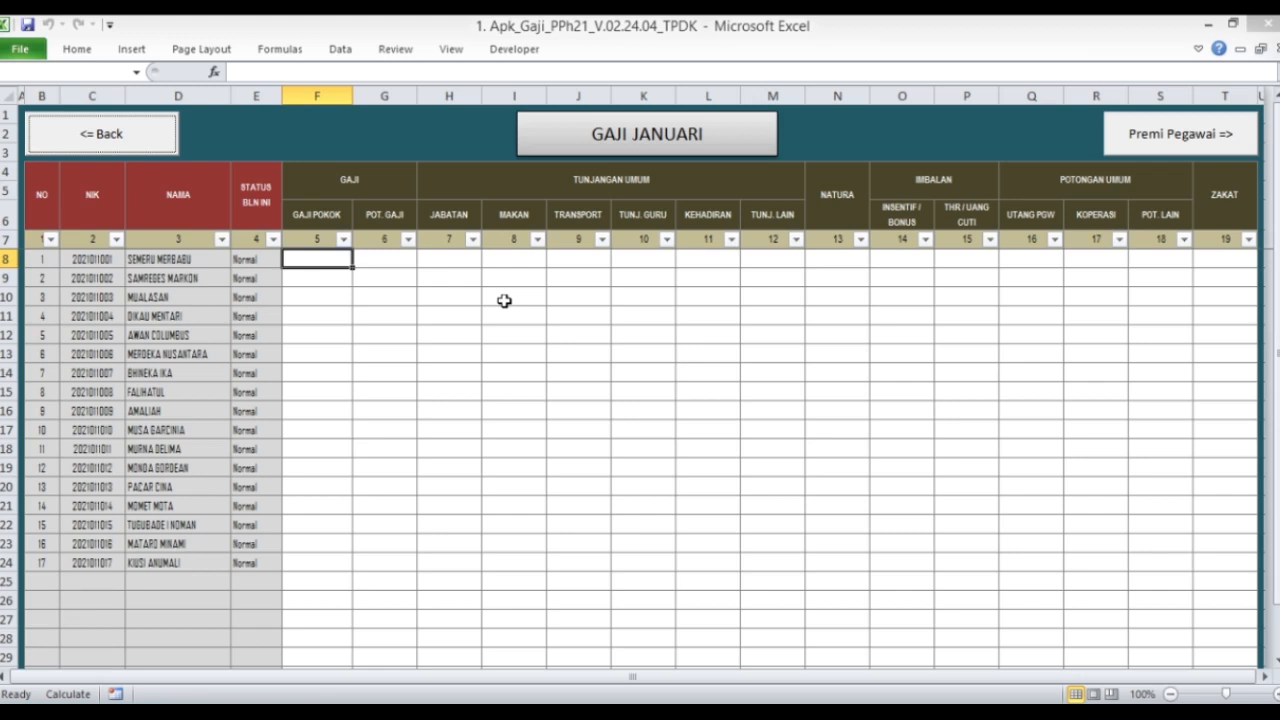
Step: Return to the main menu and open the Data Kepegawaian menu
left_click(113, 139)
left_click(414, 148)
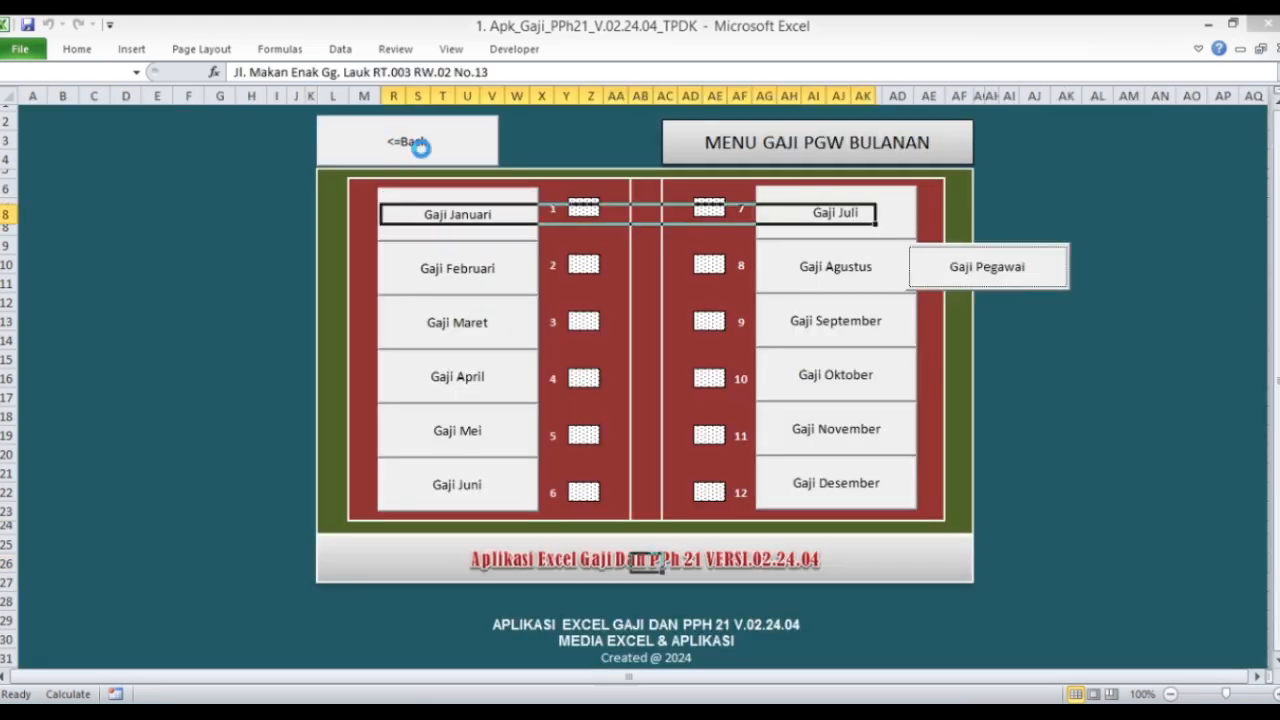
left_click(968, 218)
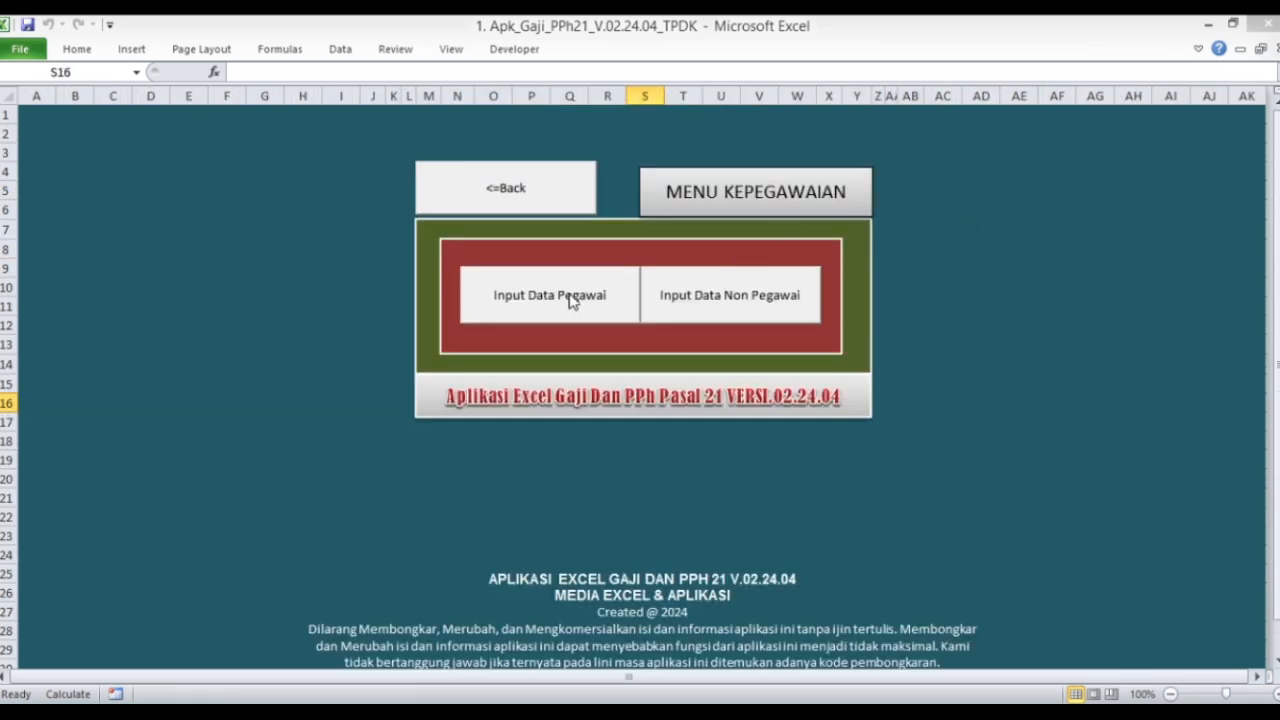
Step: Open the Adm Kepegawaian sheet via Input Data Pegawai and inspect the first employee's division and allowance
left_click(572, 300)
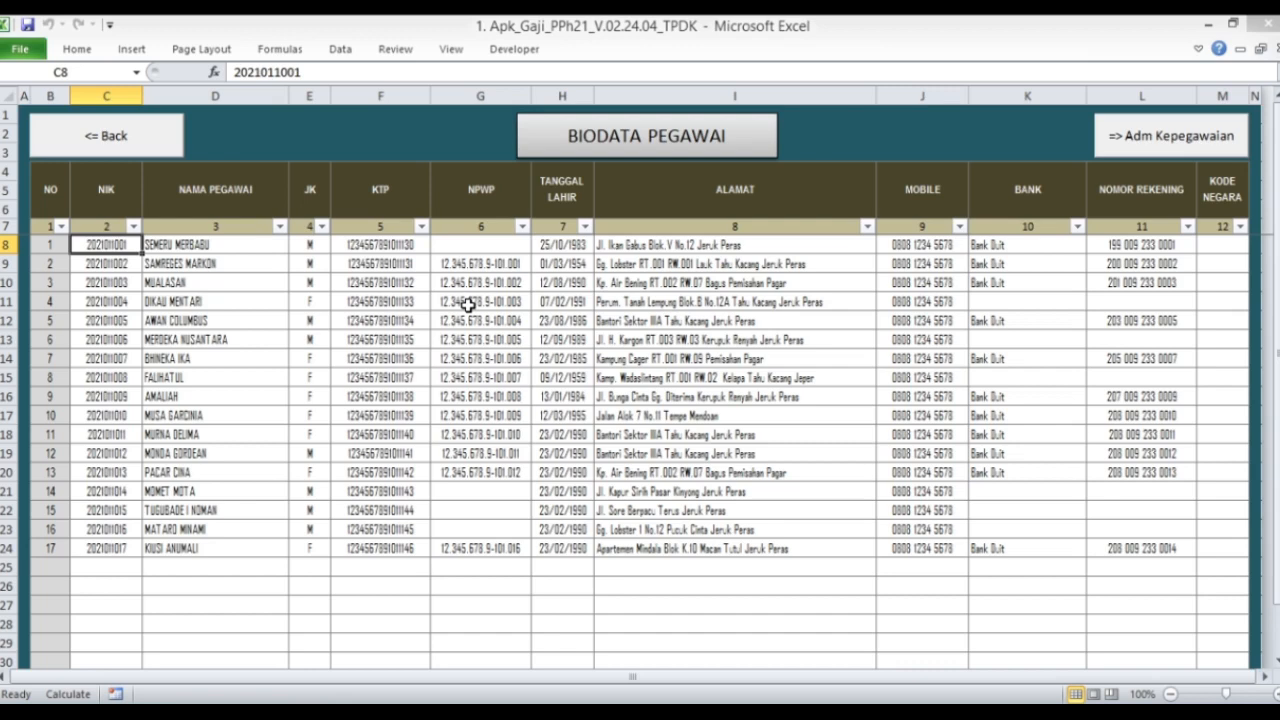
left_click(1150, 147)
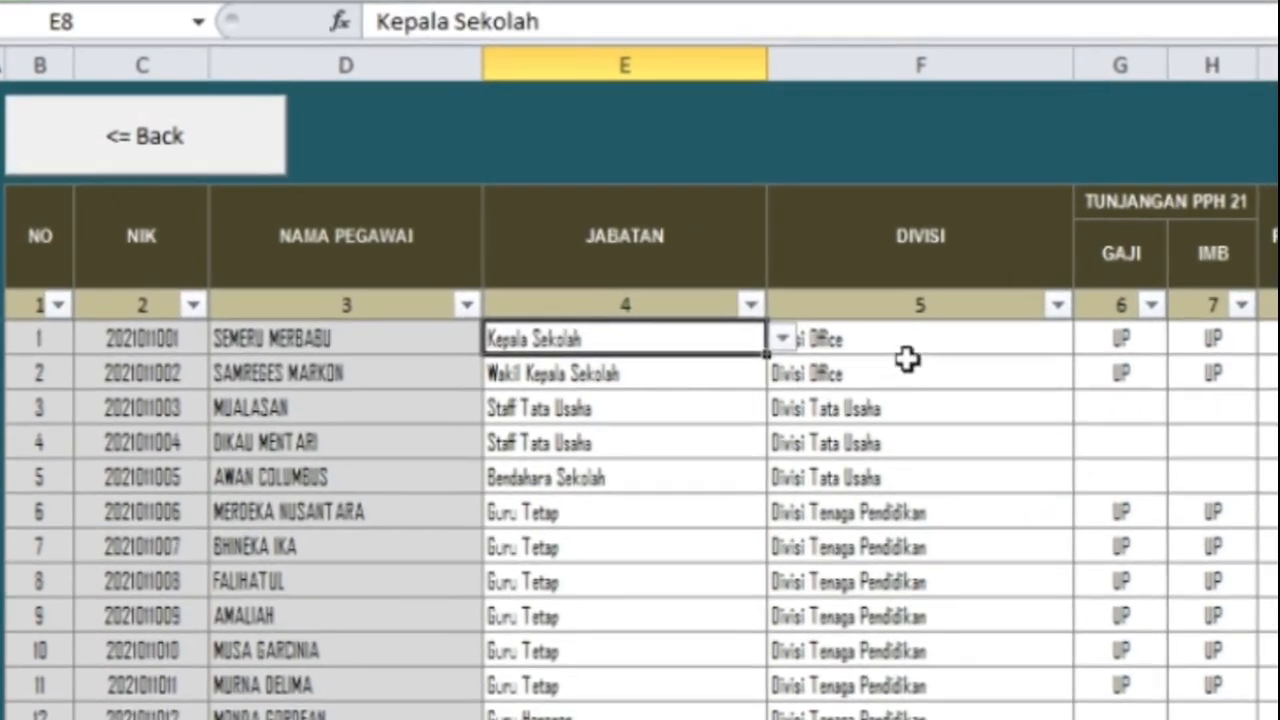
left_click(824, 320)
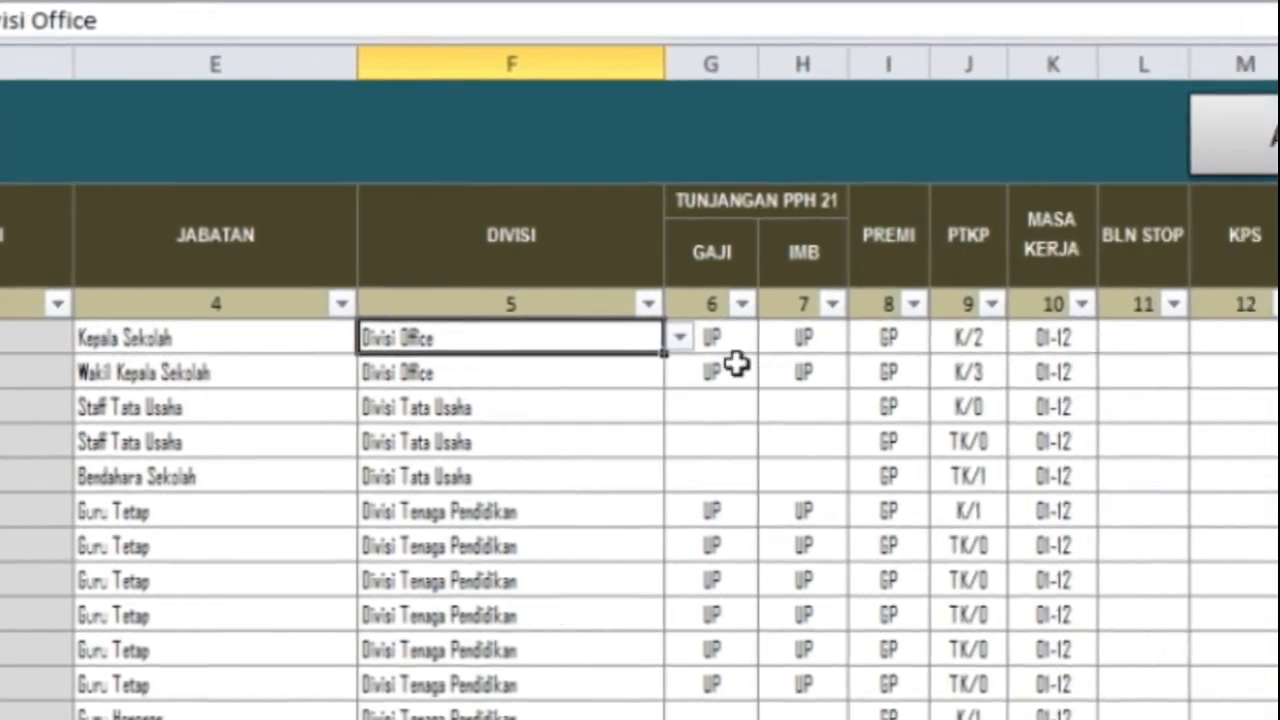
left_click(1138, 345)
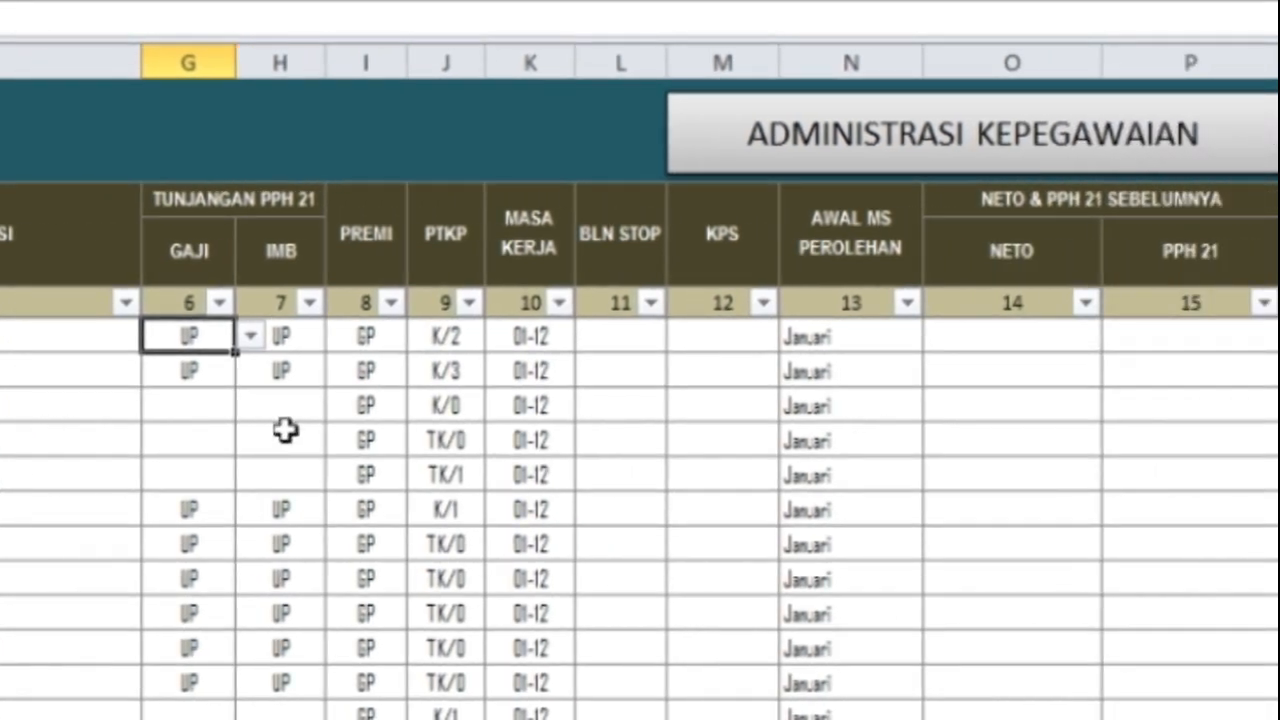
Step: Check the Tunjangan PPh 21 dropdowns: UP in G8, empty G10:H12 left unchanged
left_click(251, 339)
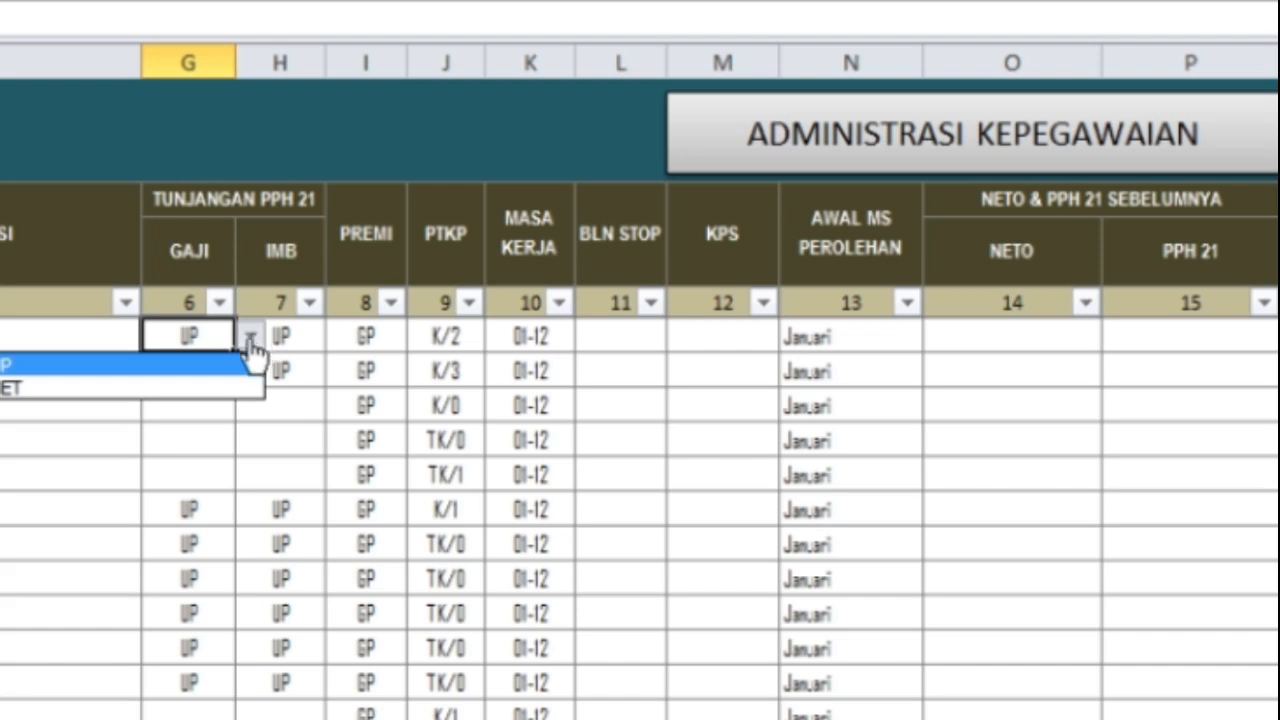
left_click(251, 339)
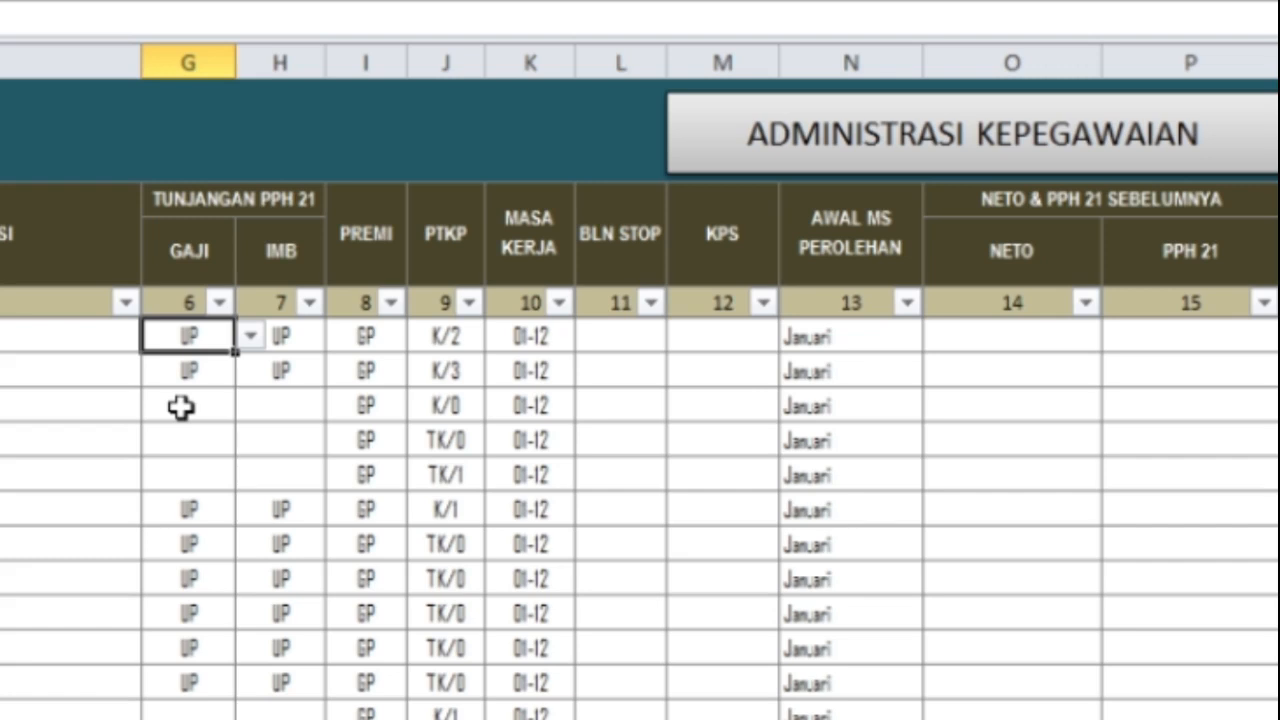
left_click_drag(181, 406, 306, 486)
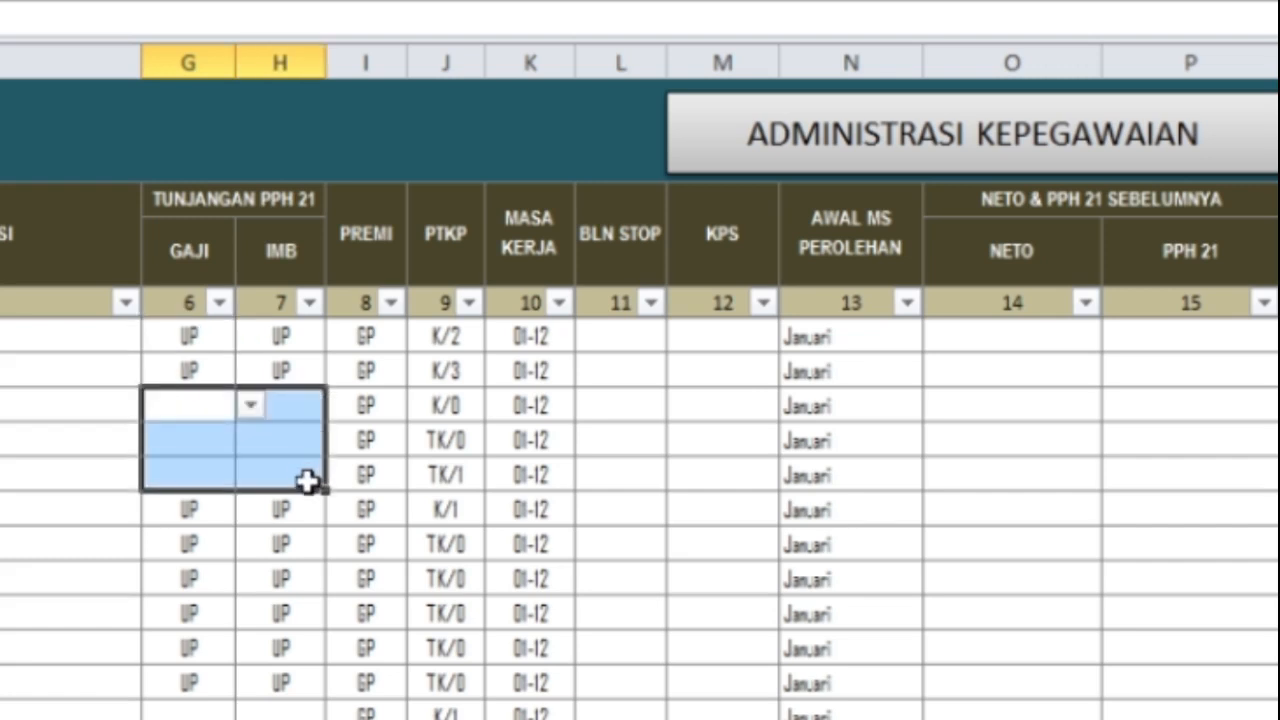
key("alt+Down")
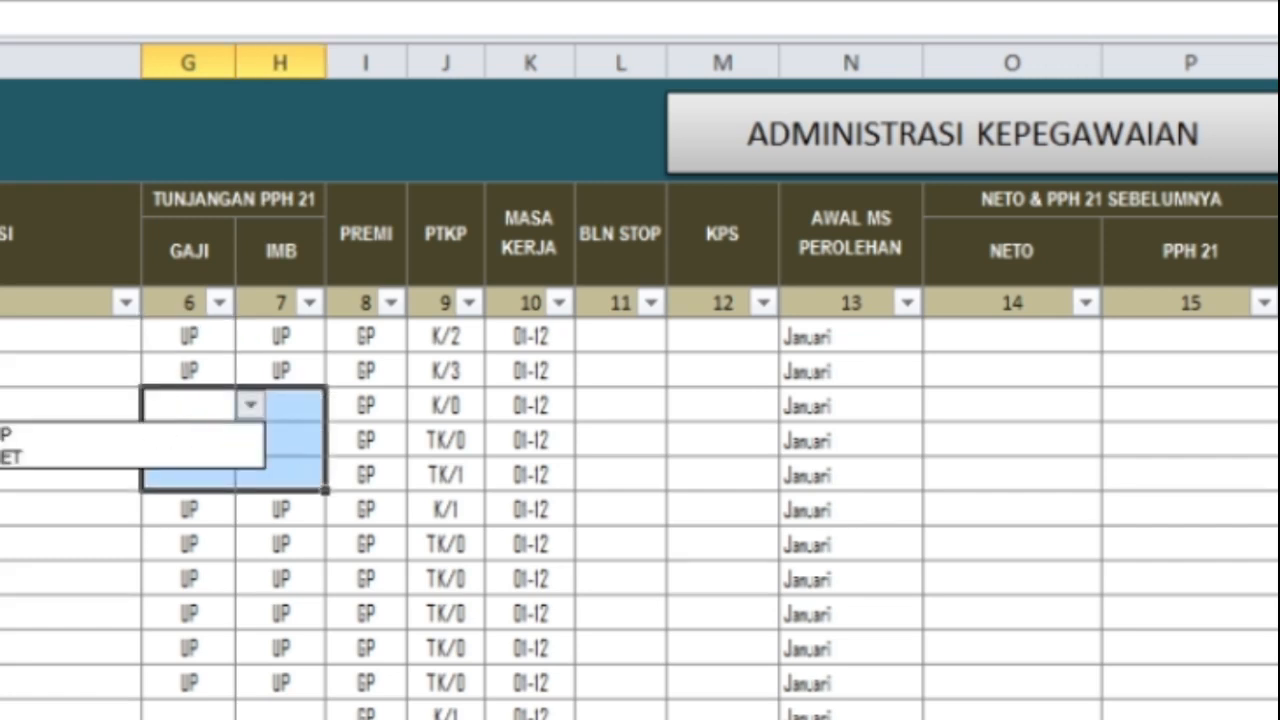
key("Escape")
left_click(4, 406)
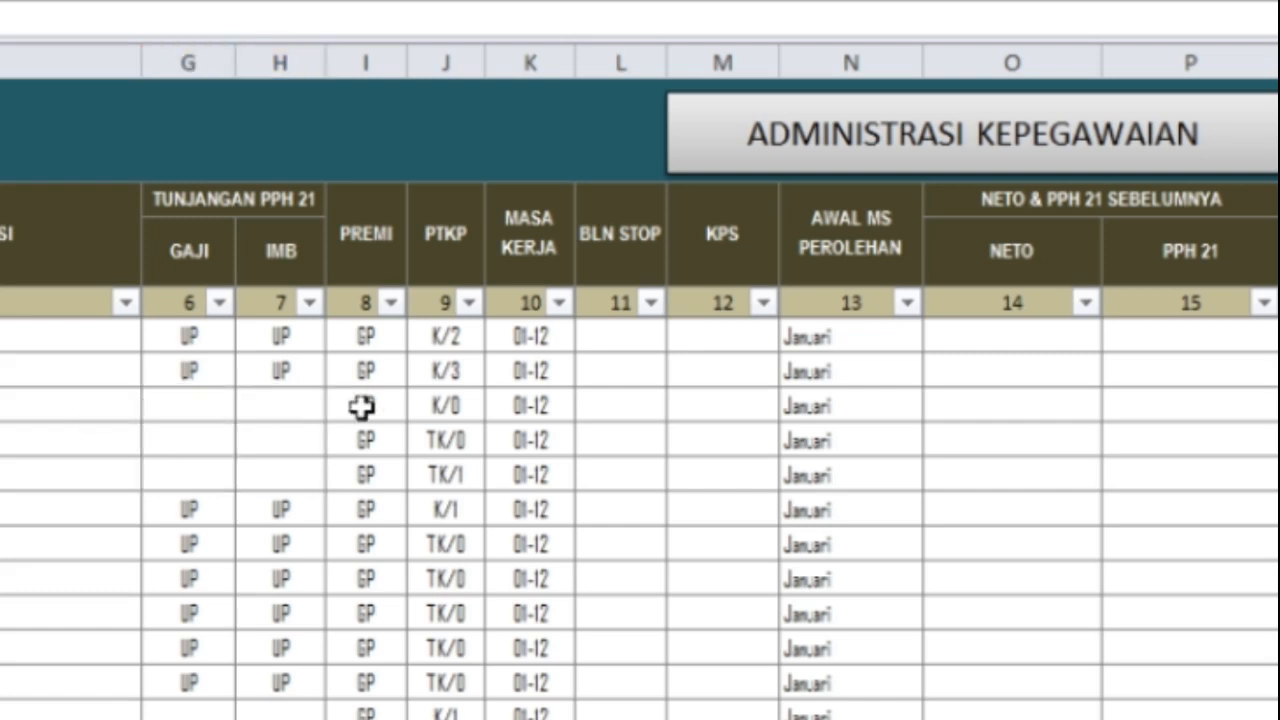
Step: Set the first employee's PREMI to GP after briefly choosing MG
left_click(371, 337)
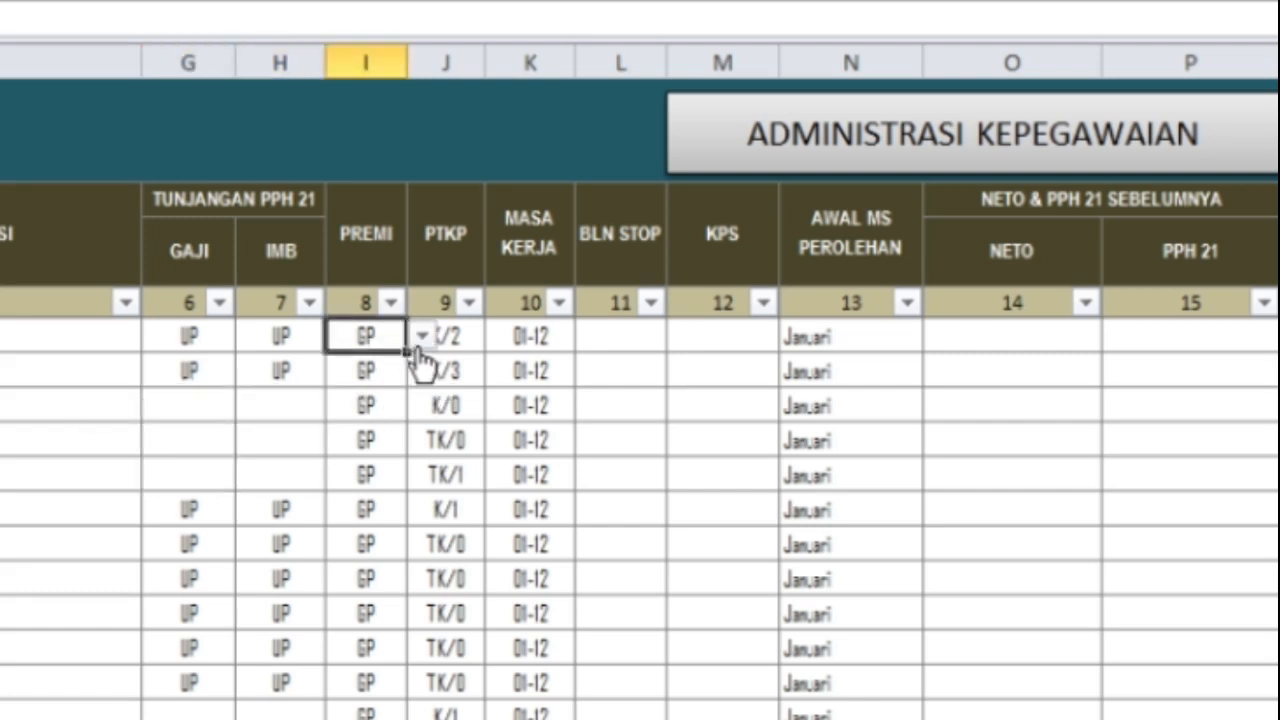
left_click(421, 340)
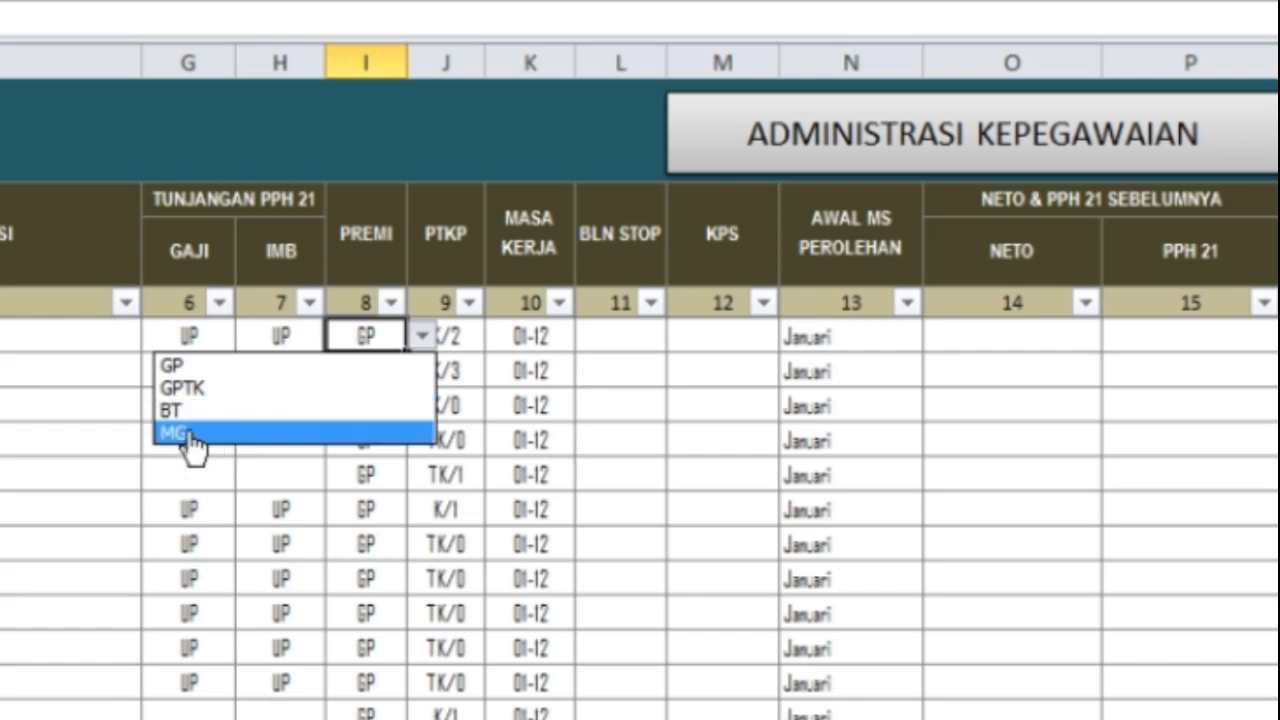
left_click(226, 443)
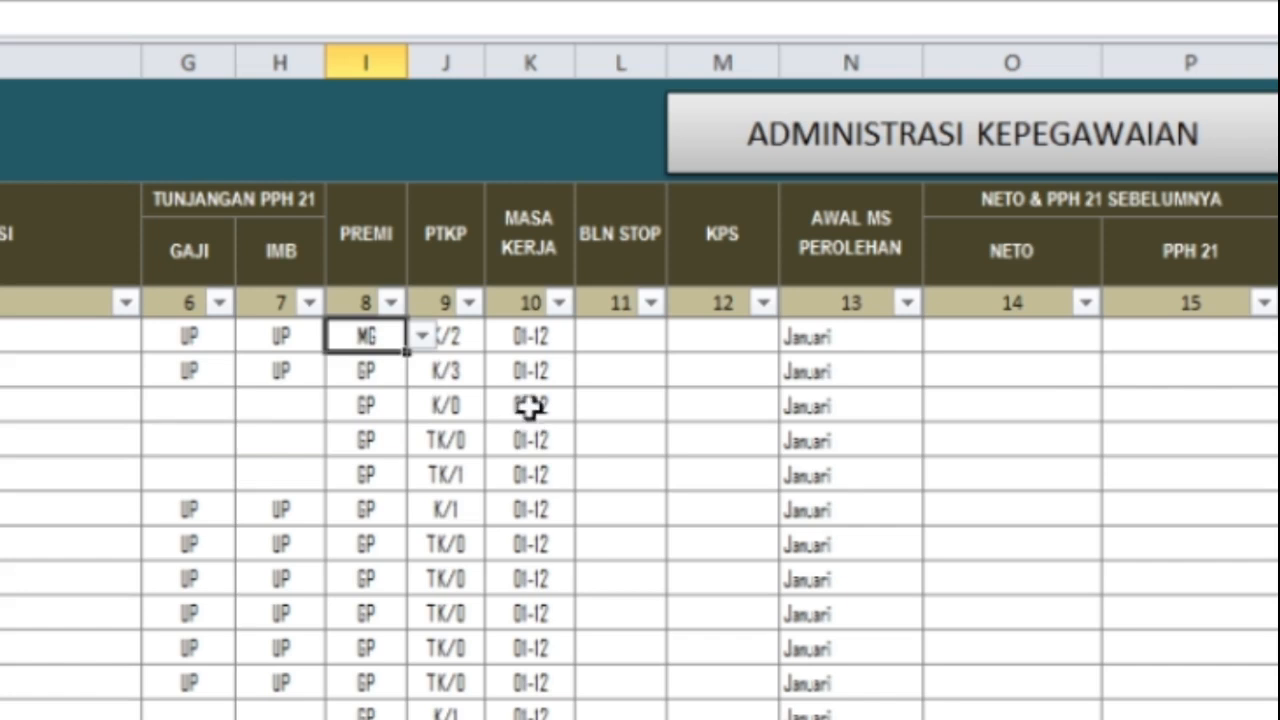
left_click(423, 337)
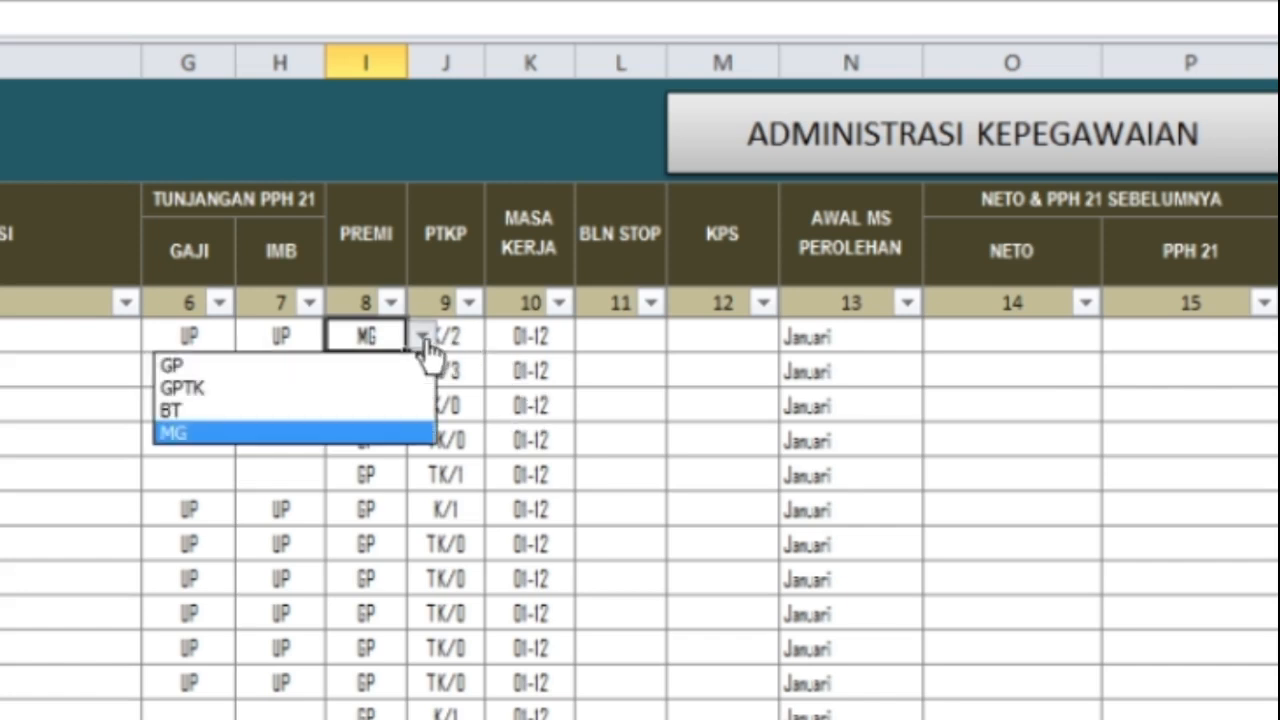
left_click(192, 368)
Step: Review the first employee's PTKP (K/2), MASA KERJA (01-12), AWAL MS PEROLEHAN and BLN STOP cells
left_click(478, 338)
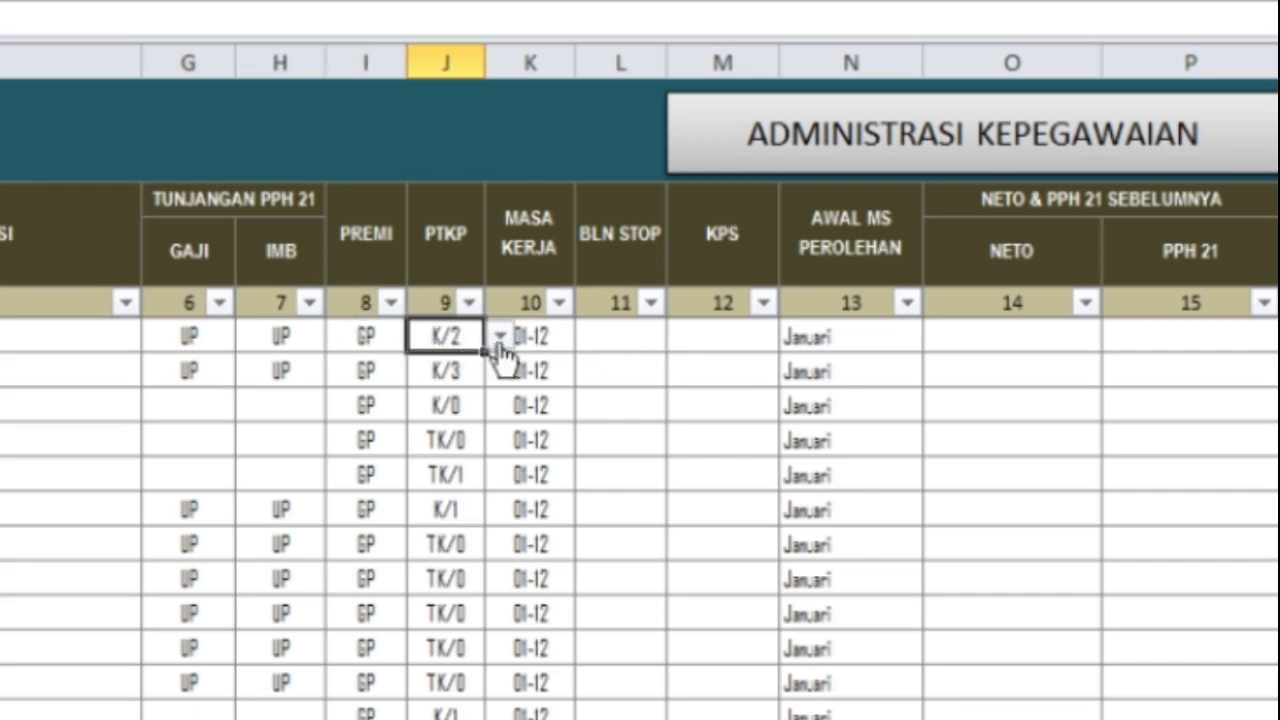
left_click(498, 338)
left_click(500, 340)
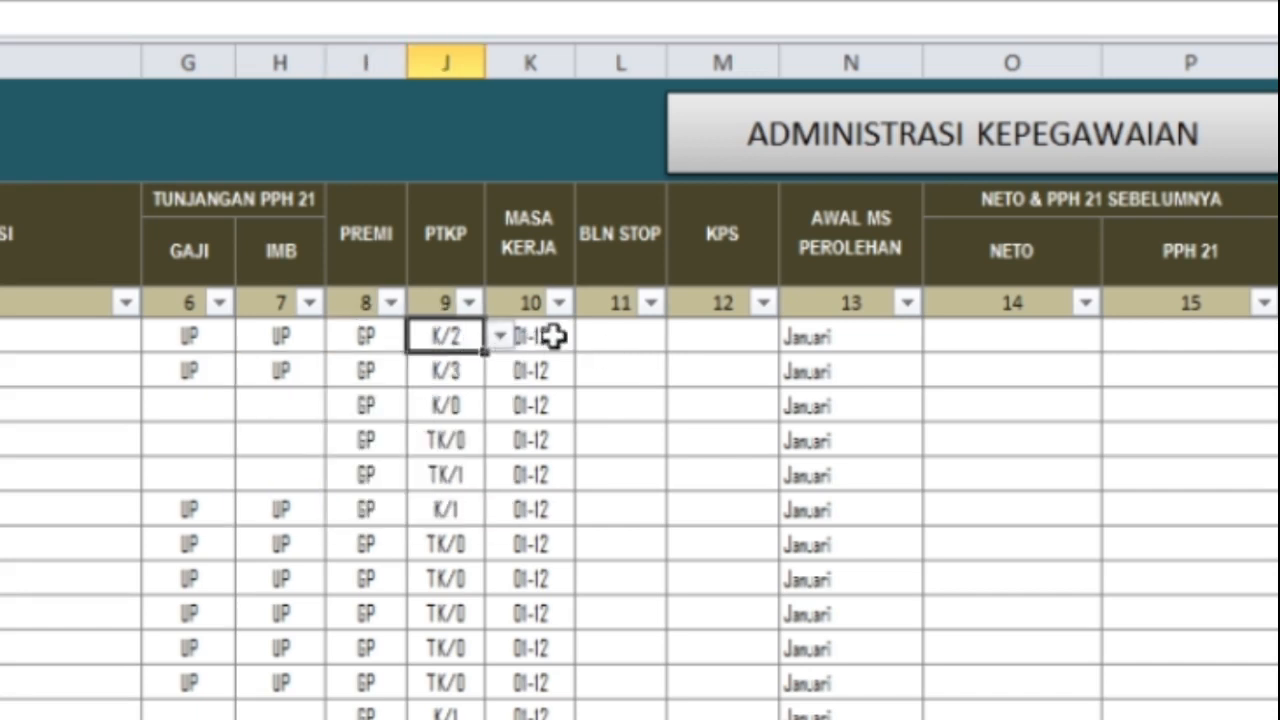
left_click(551, 337)
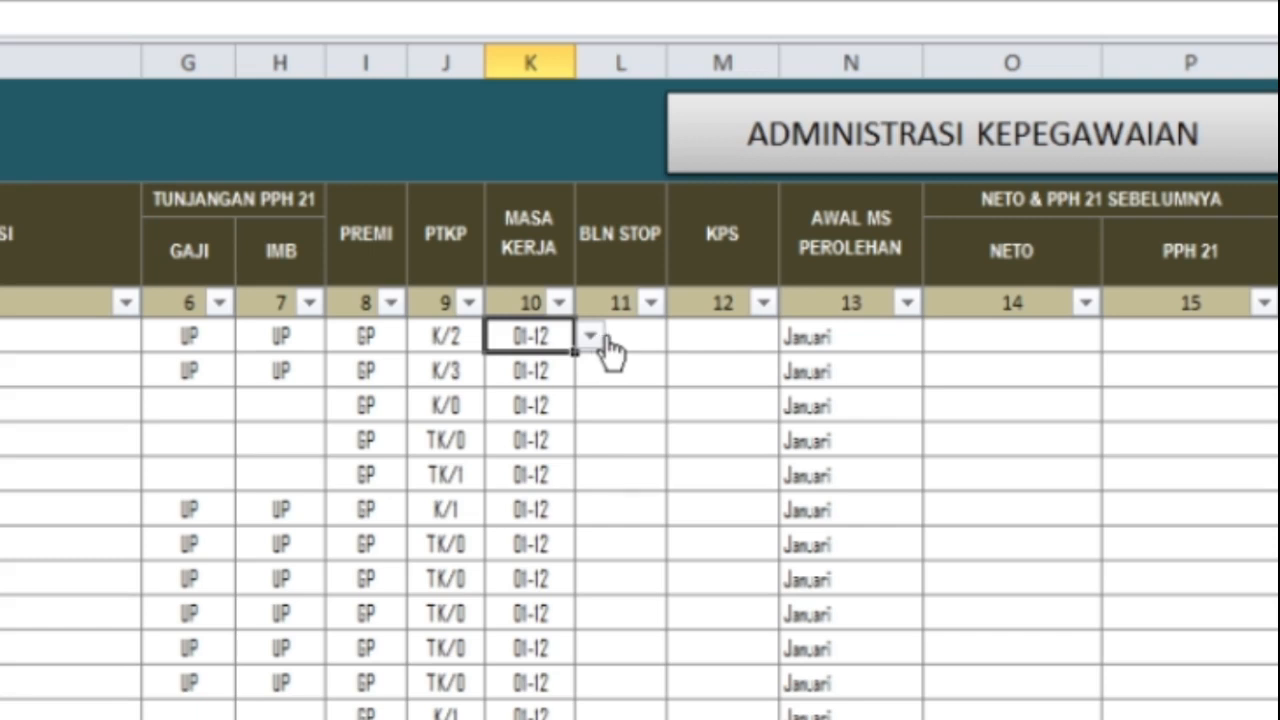
left_click(598, 338)
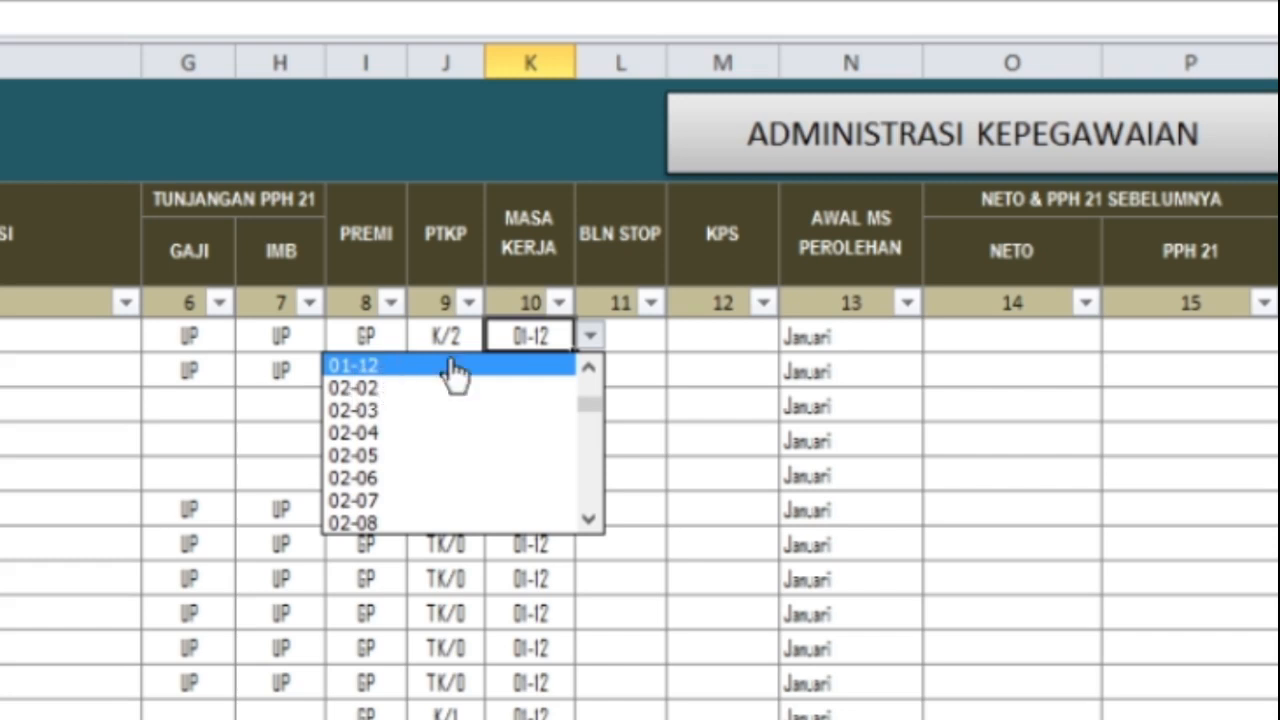
left_click(683, 326)
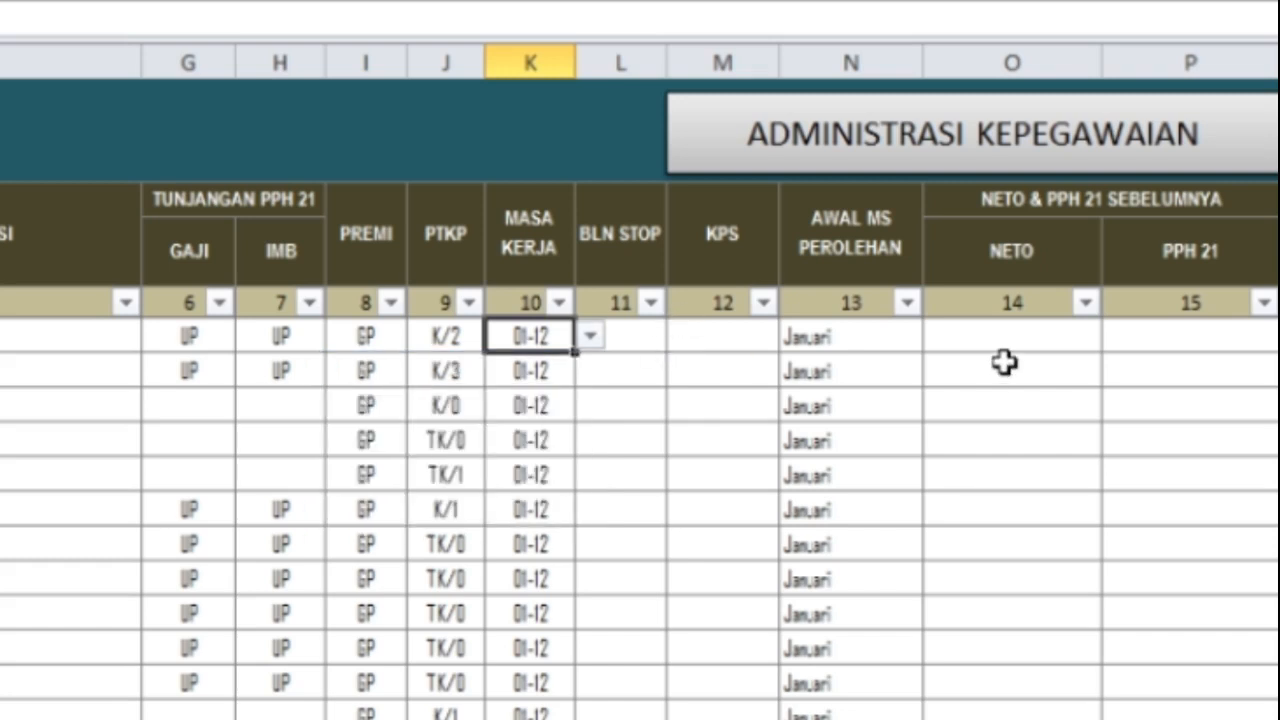
left_click(838, 336)
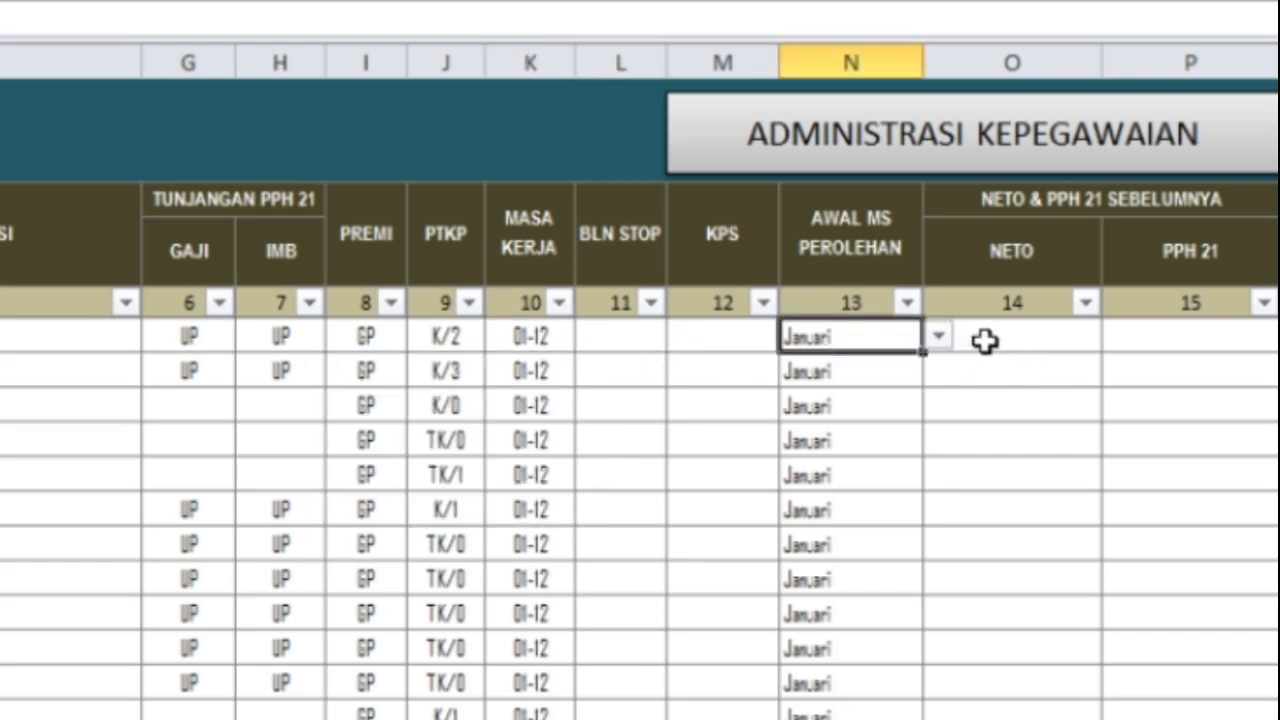
left_click(605, 348)
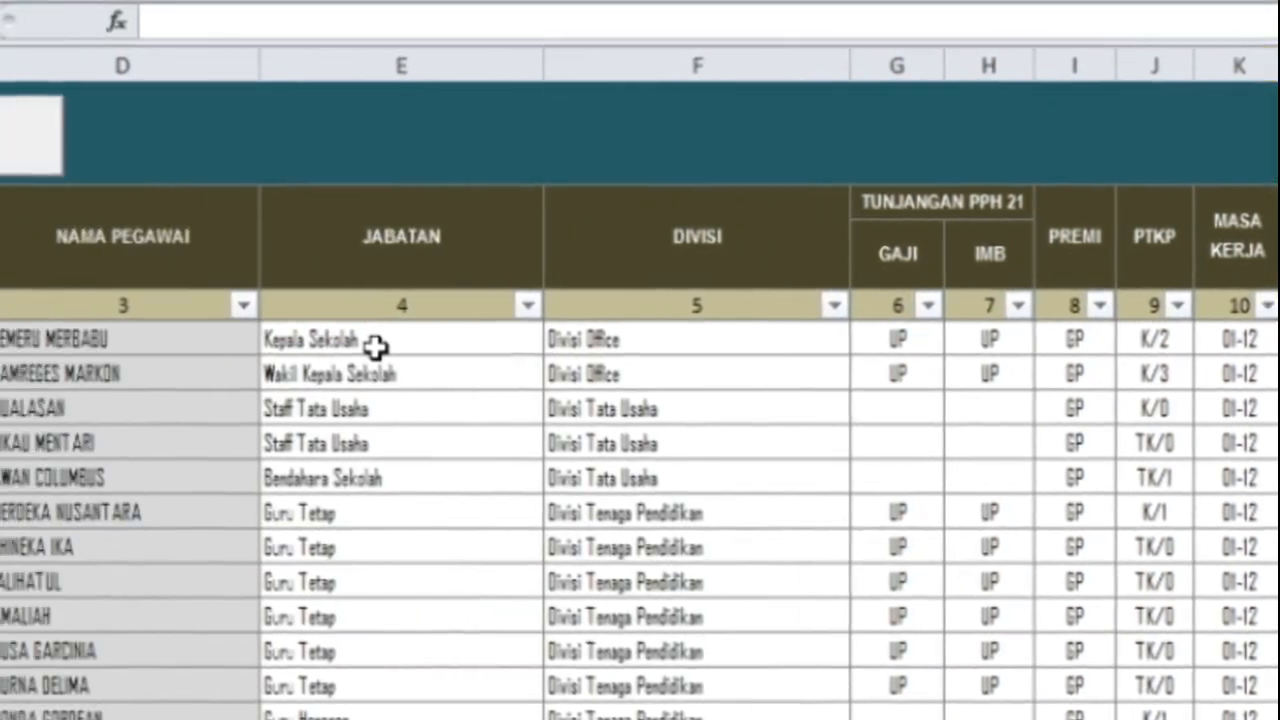
Step: Check the JABATAN and DIVISI (Divisi Office) choices, then return to Biodata Pegawai
left_click(601, 343)
left_click(783, 341)
left_click(783, 343)
left_click(882, 352)
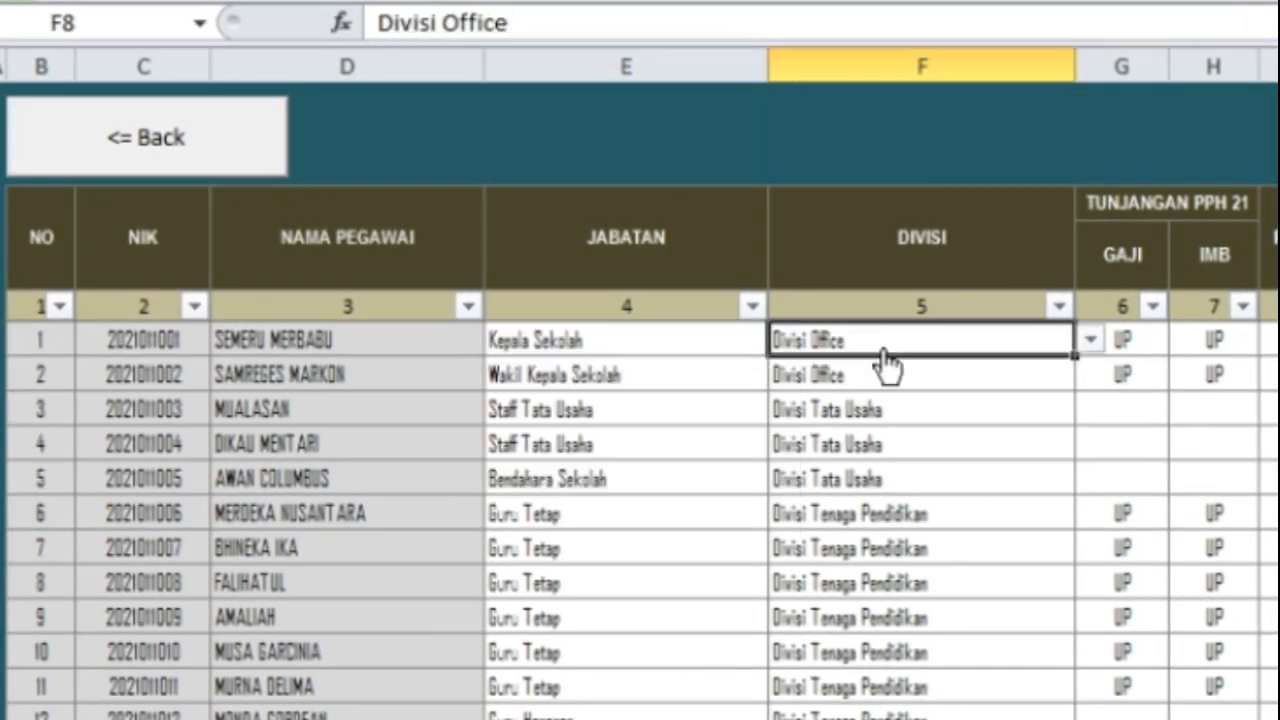
left_click(1085, 343)
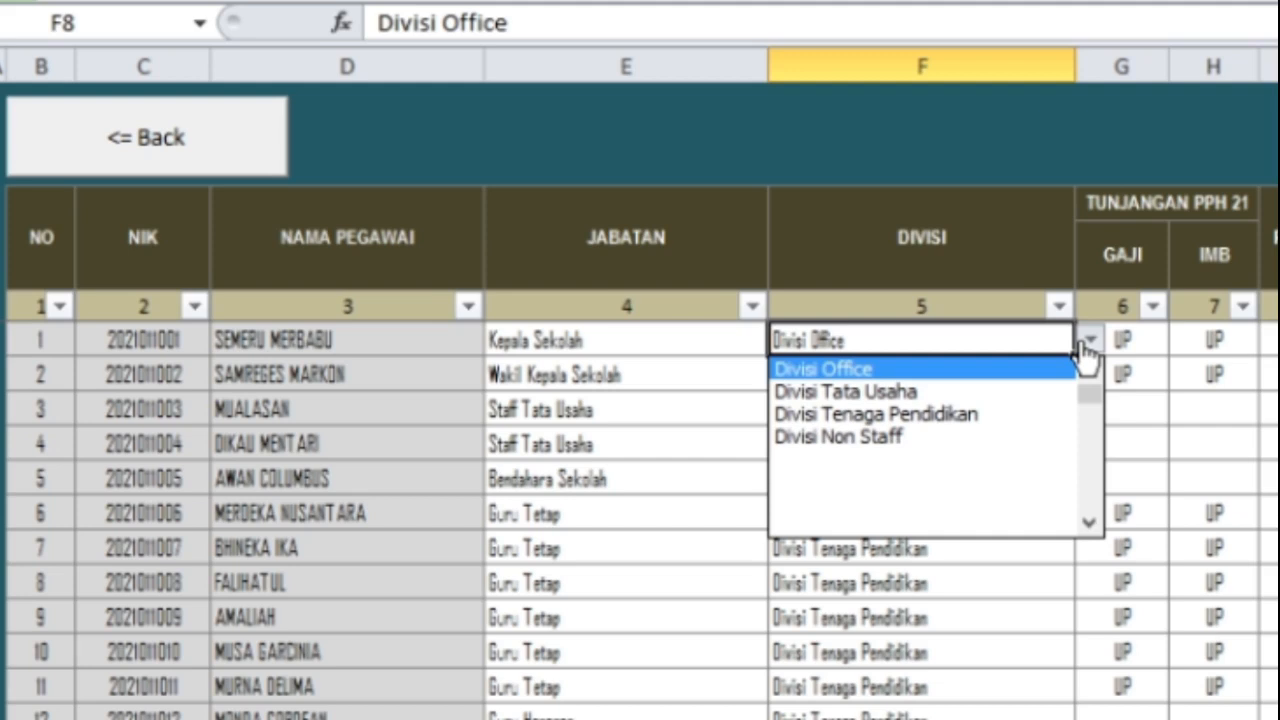
left_click(900, 371)
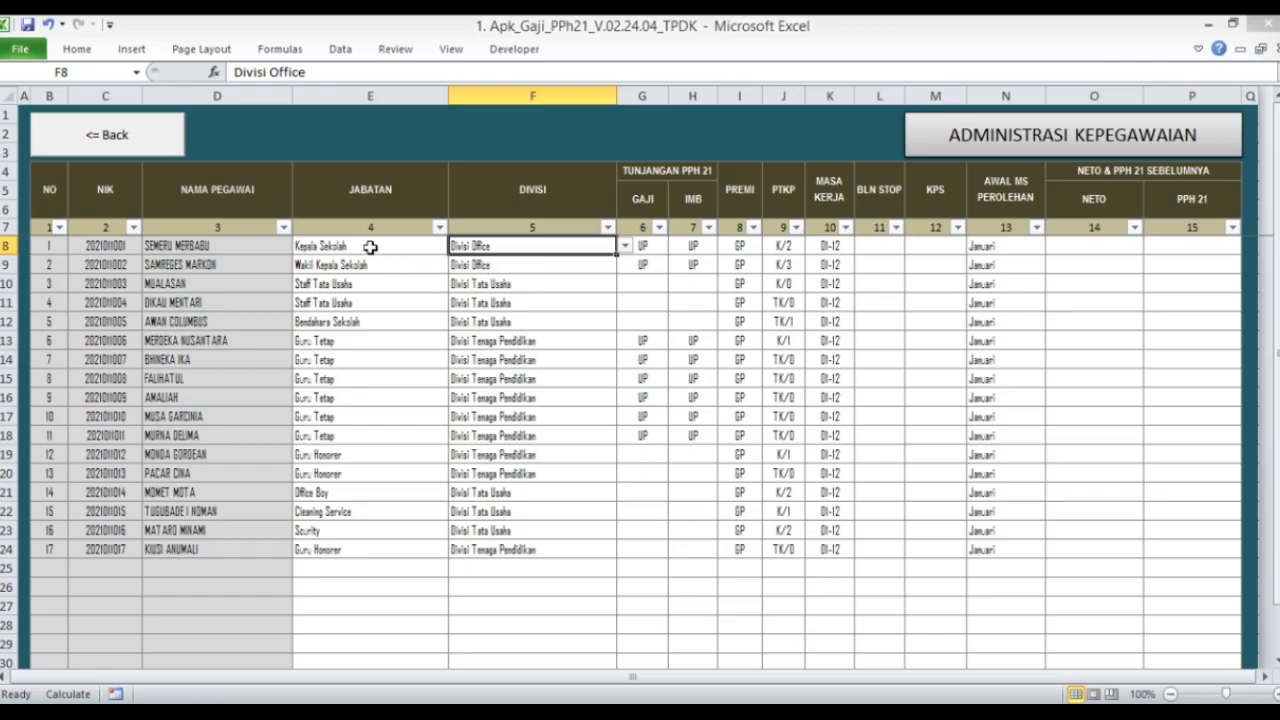
left_click(75, 145)
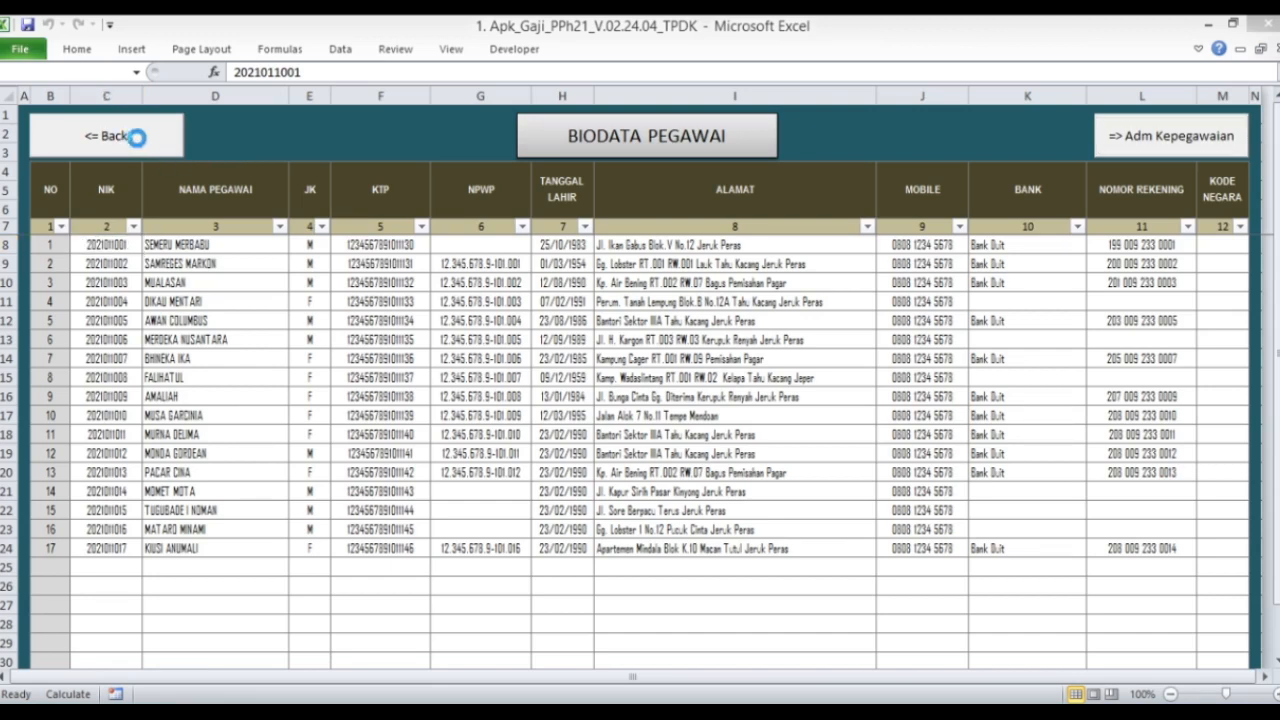
Step: Go to Menu Setting's Jabatan dan Divisi lists from the dashboard and back again
left_click(100, 134)
left_click(463, 206)
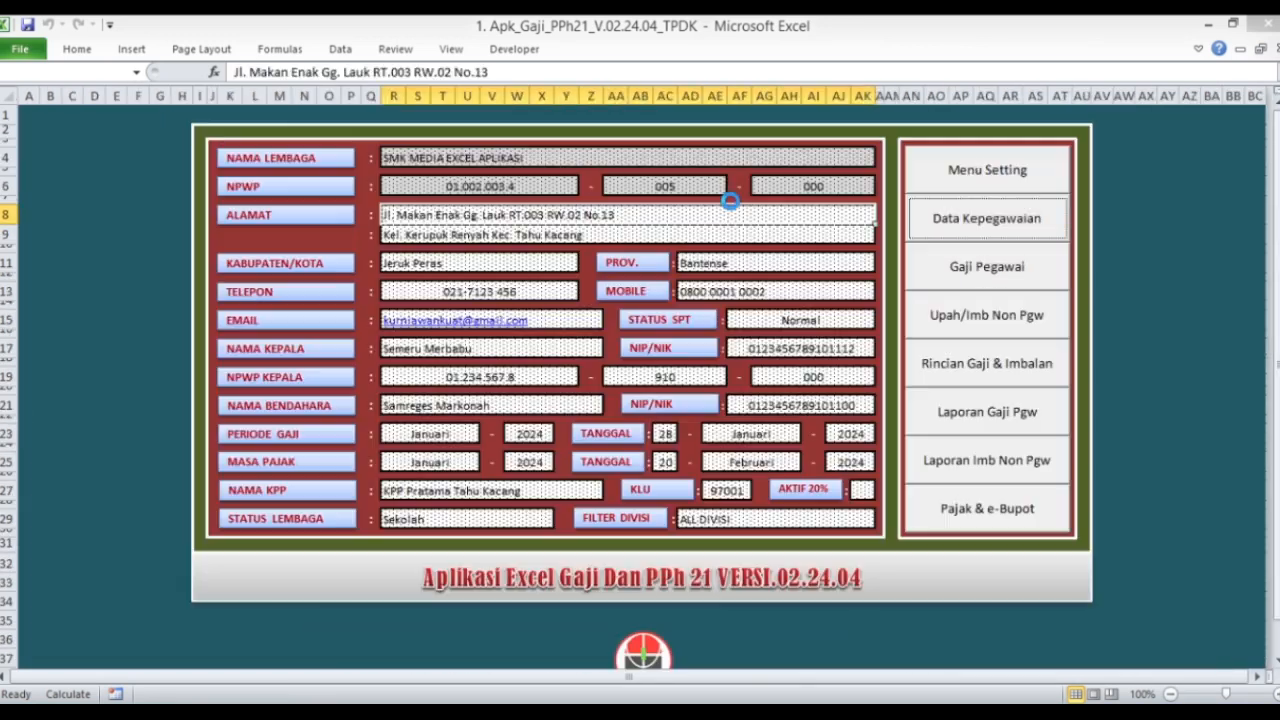
left_click(943, 190)
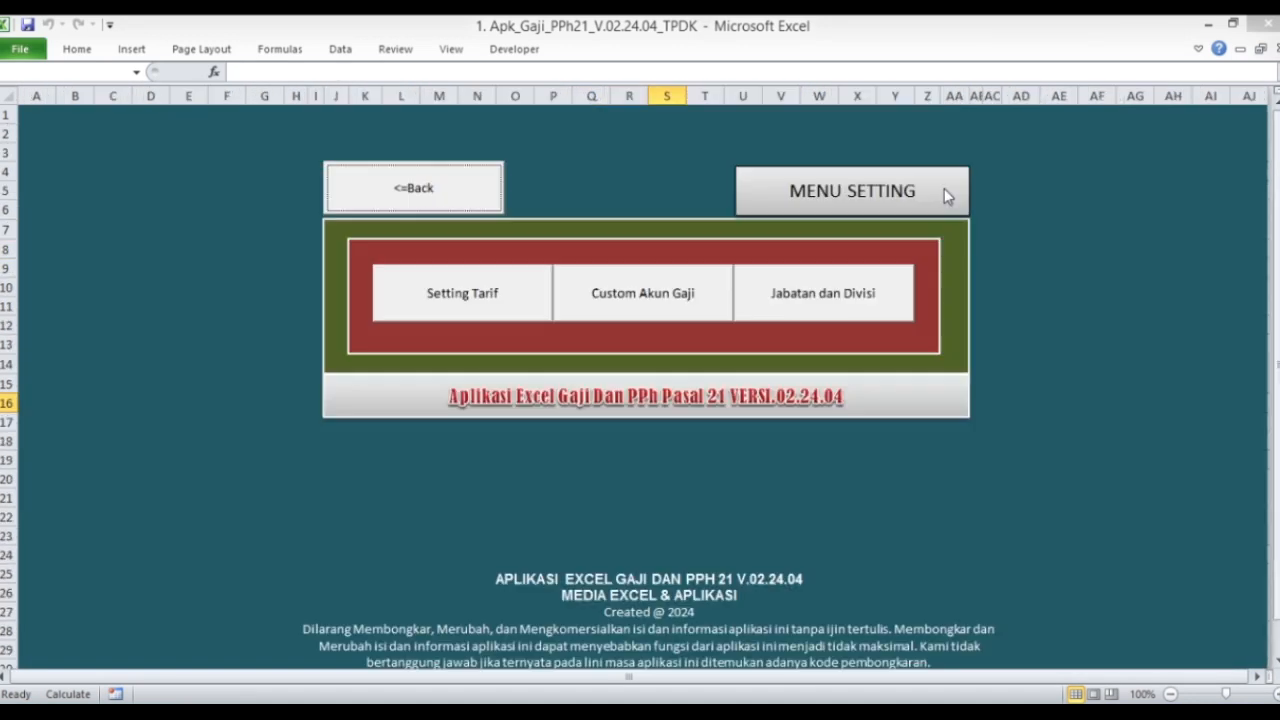
left_click(848, 300)
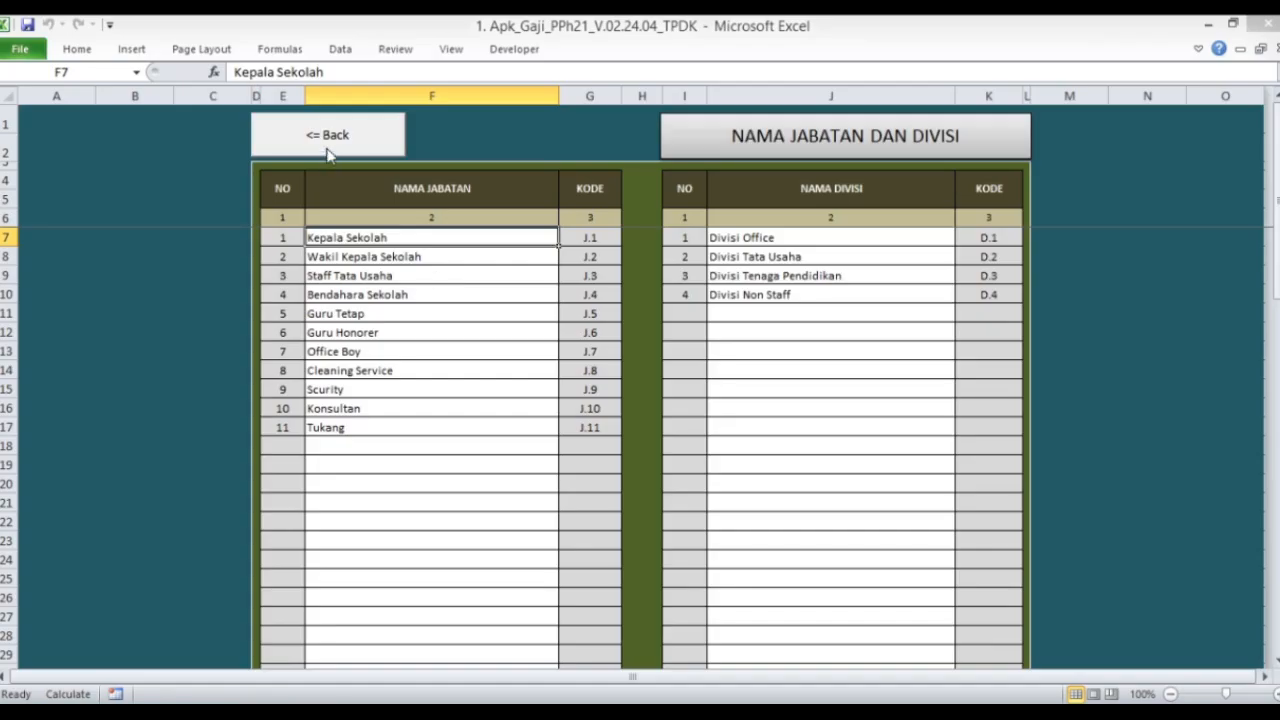
left_click(210, 140)
left_click(427, 198)
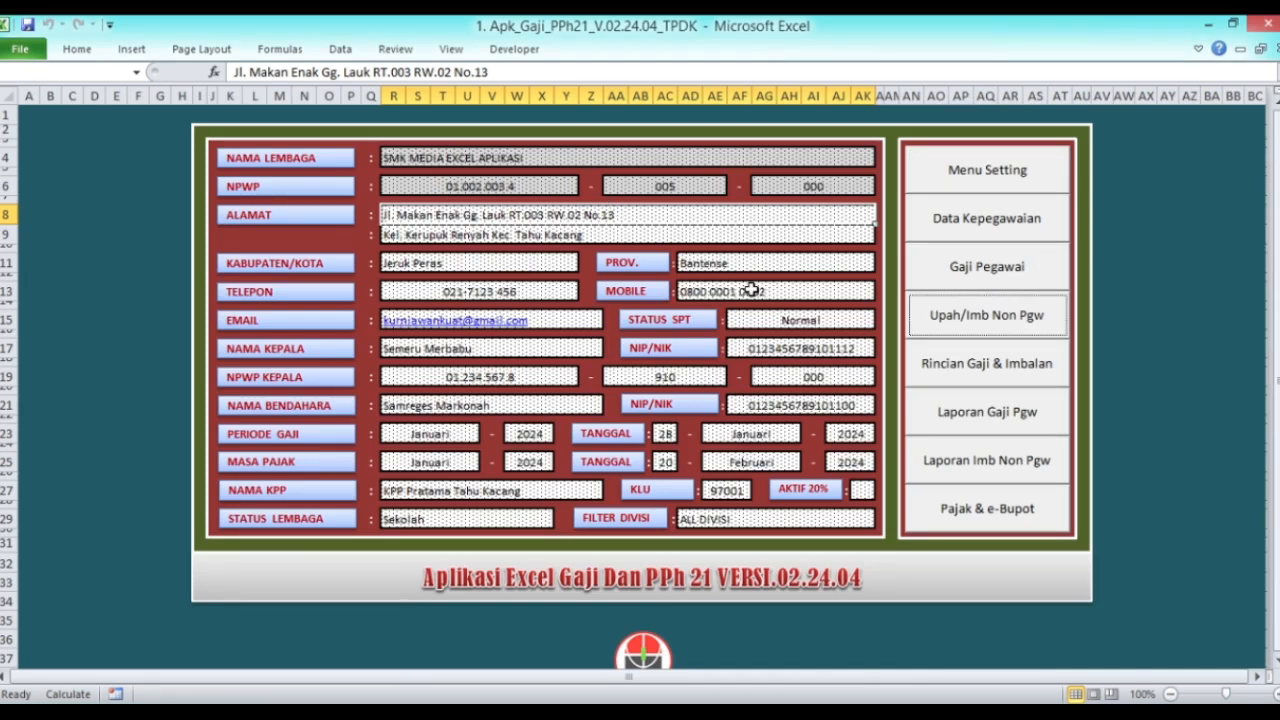
Step: On the Gaji Januari sheet, enter basic salaries 8.000.000 and 7.500.000 for employees 1 and 2
left_click(988, 274)
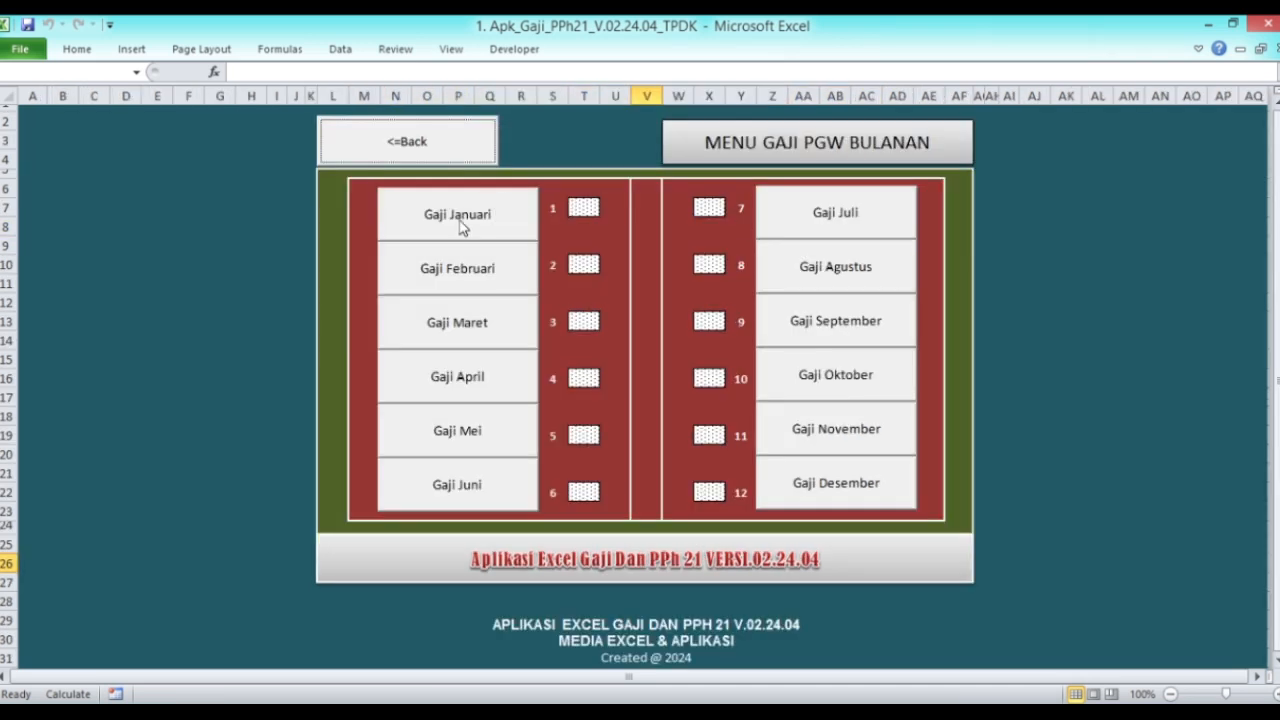
left_click(460, 220)
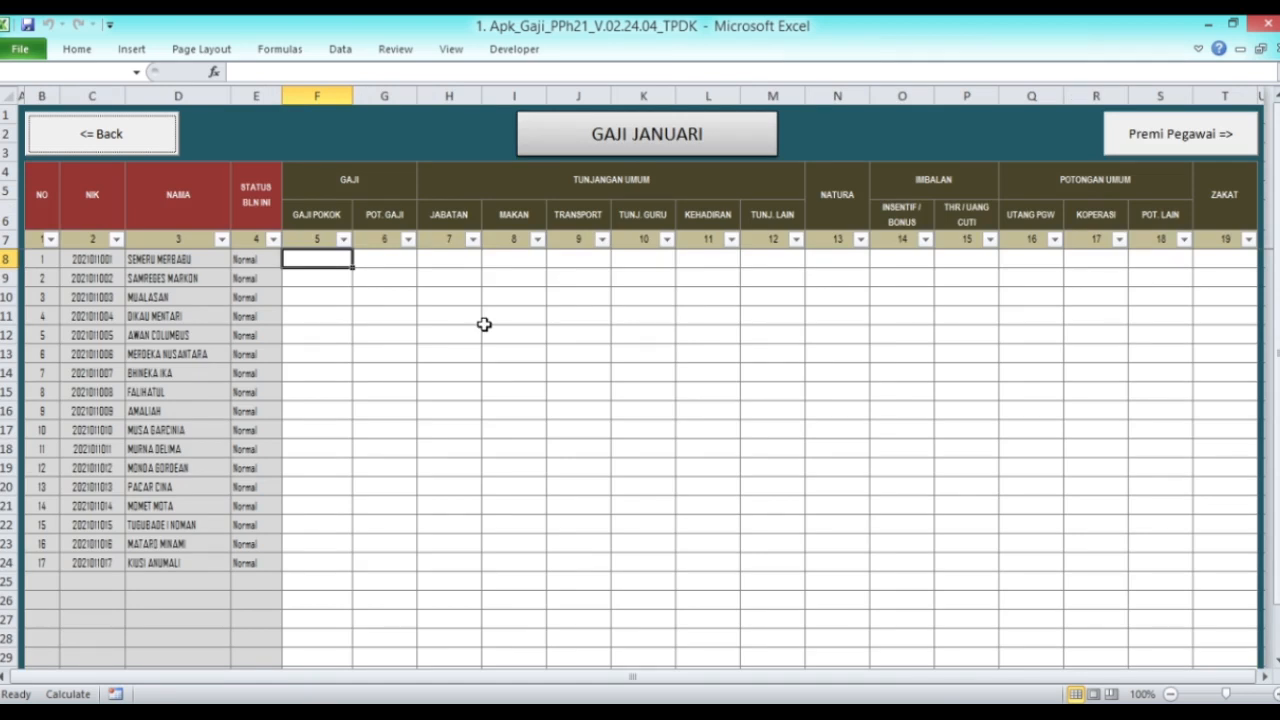
left_click(306, 258)
type("8000000")
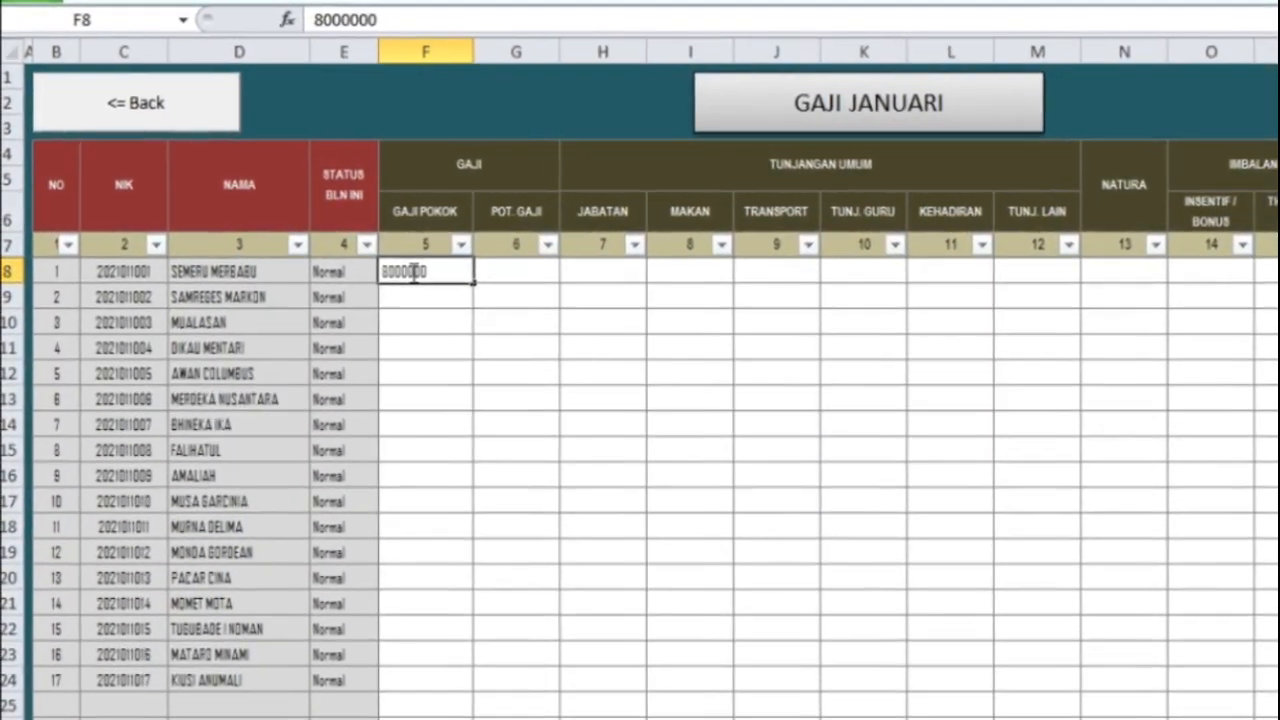
key("Return")
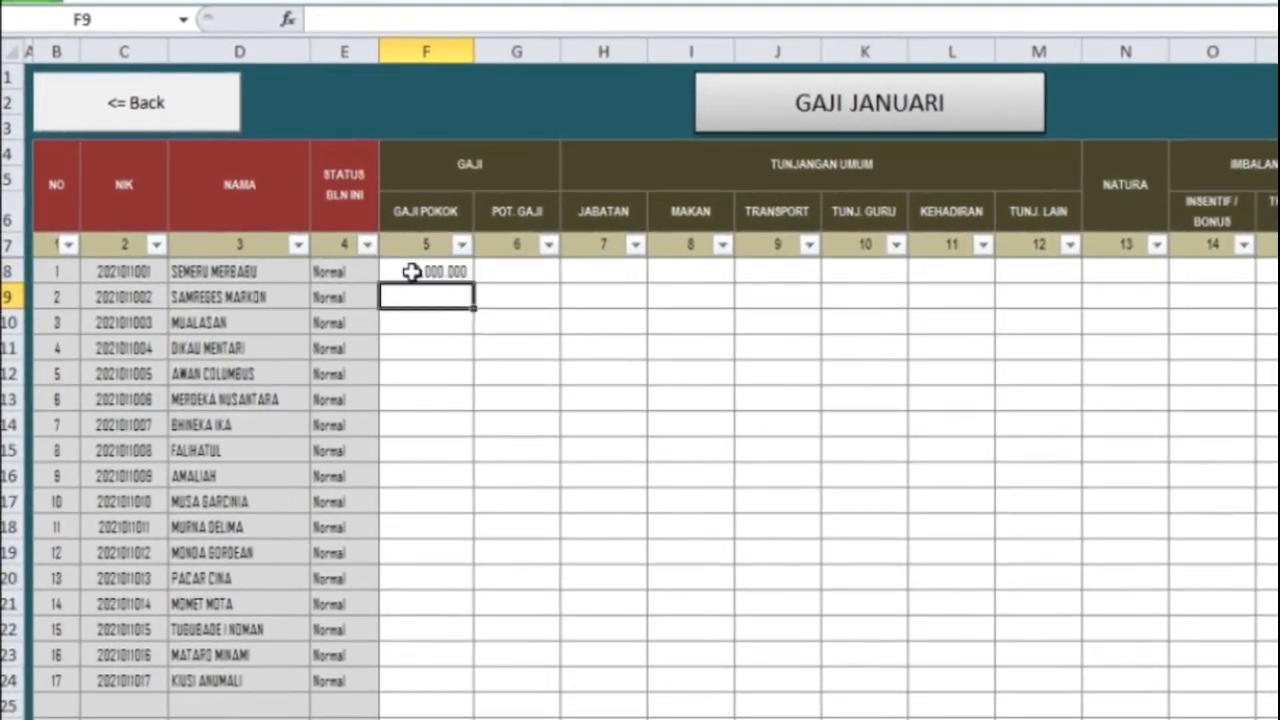
type("7500000")
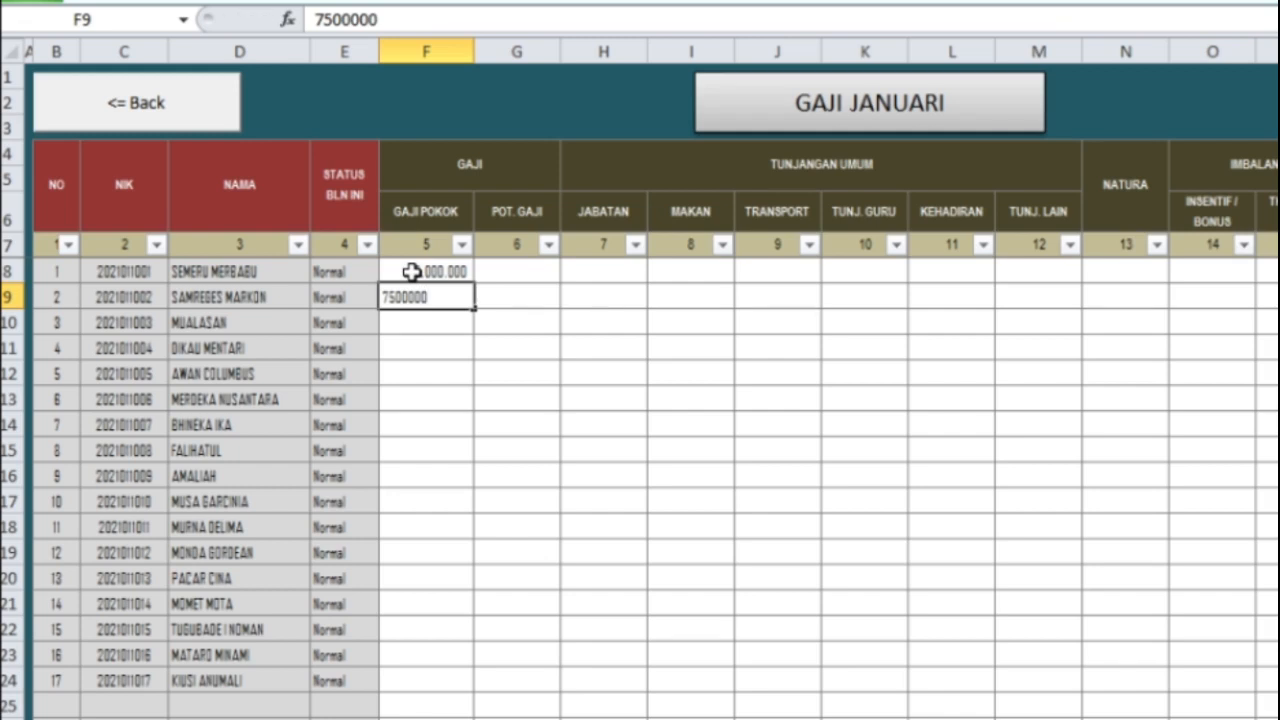
key("Return")
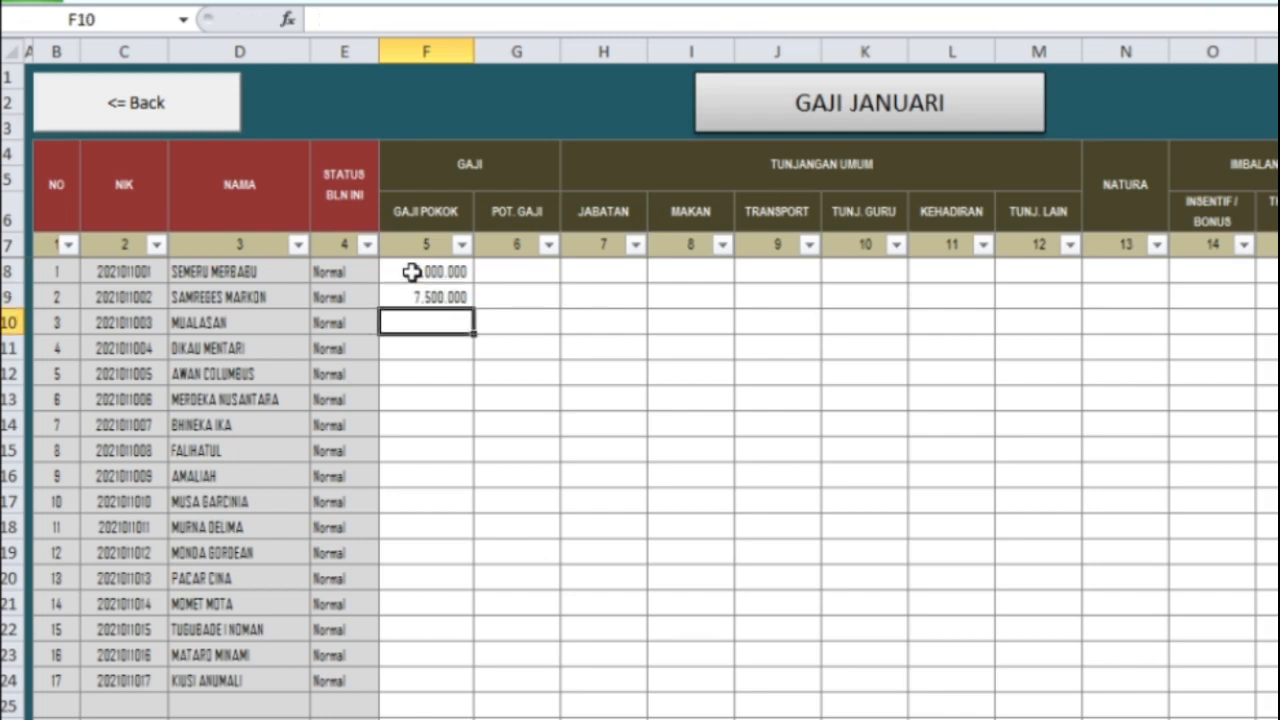
Step: Enter basic salaries 6.500.000, 6.500.000, 6.000.000 and 5.500.000 in F10 through F13
type("6.500.0")
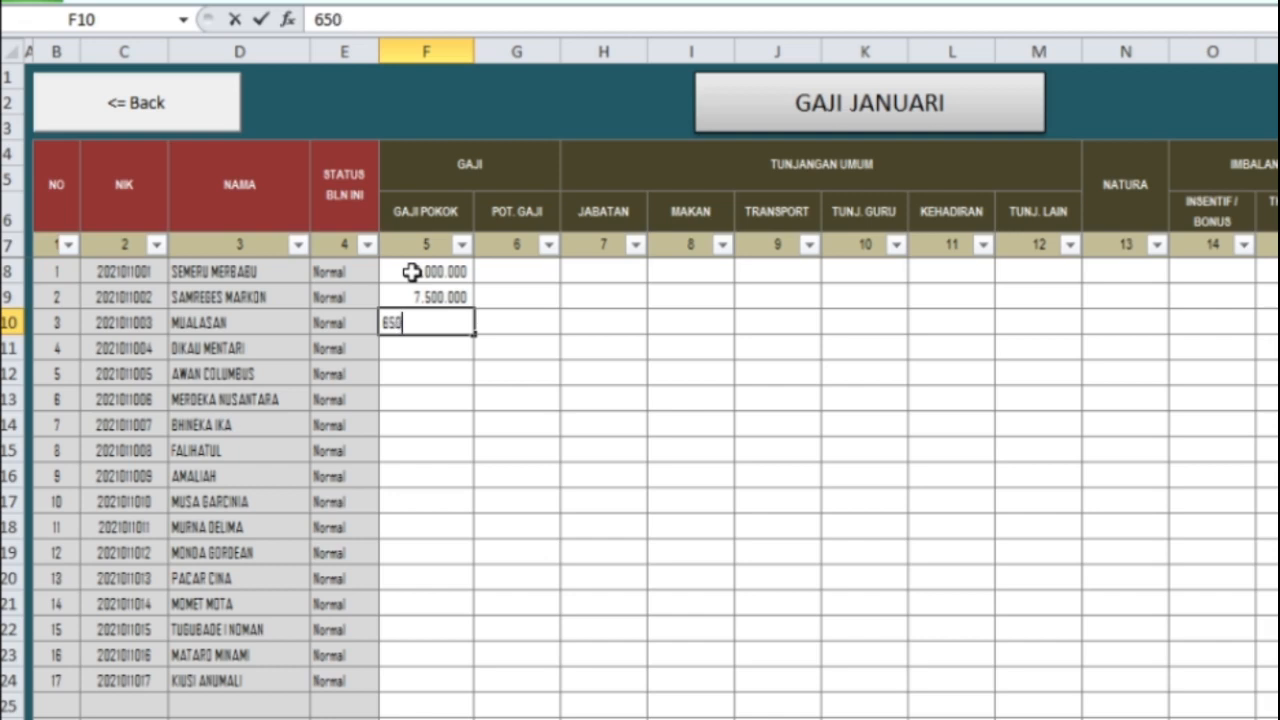
type("0000")
key("Return")
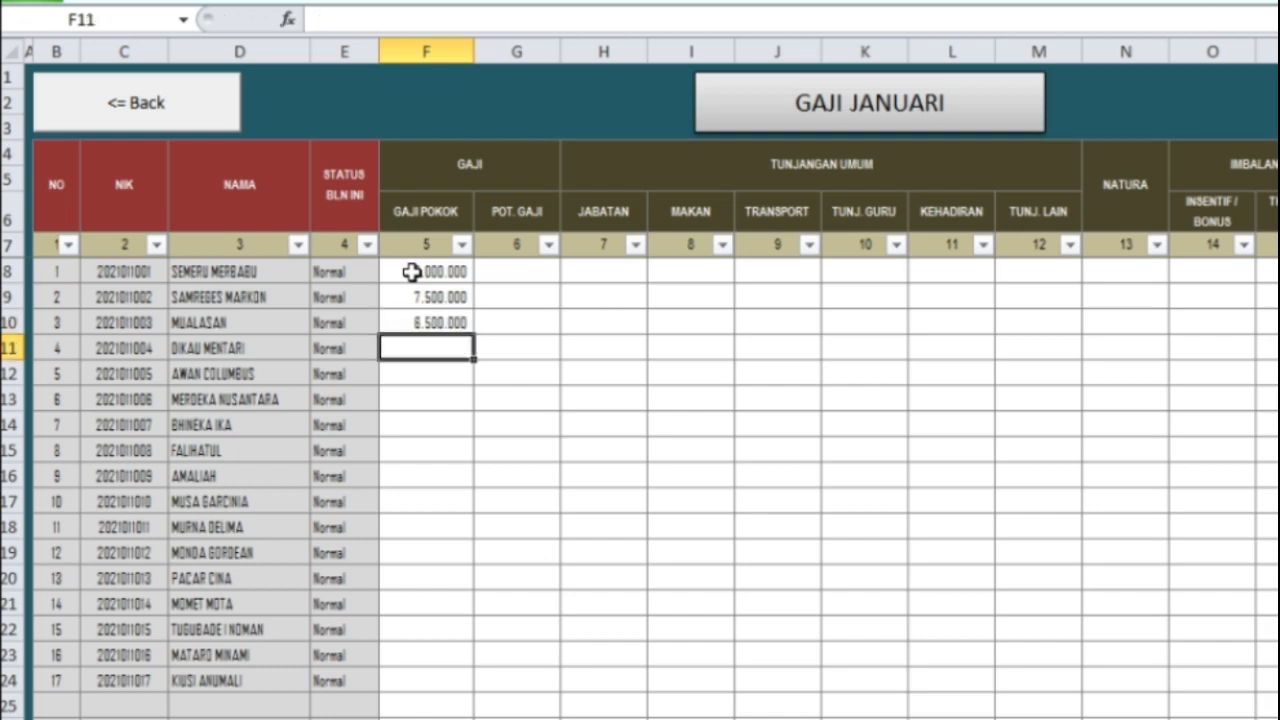
type("6500000")
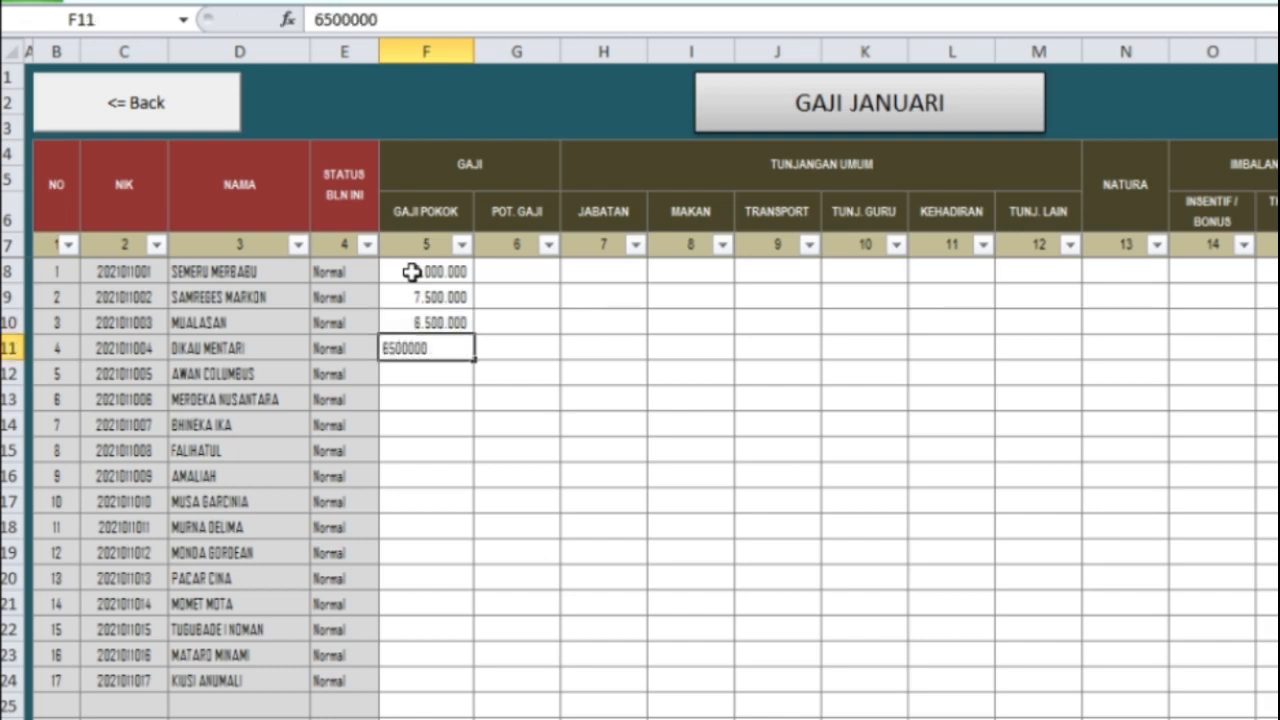
key("ctrl+Return")
key("Down")
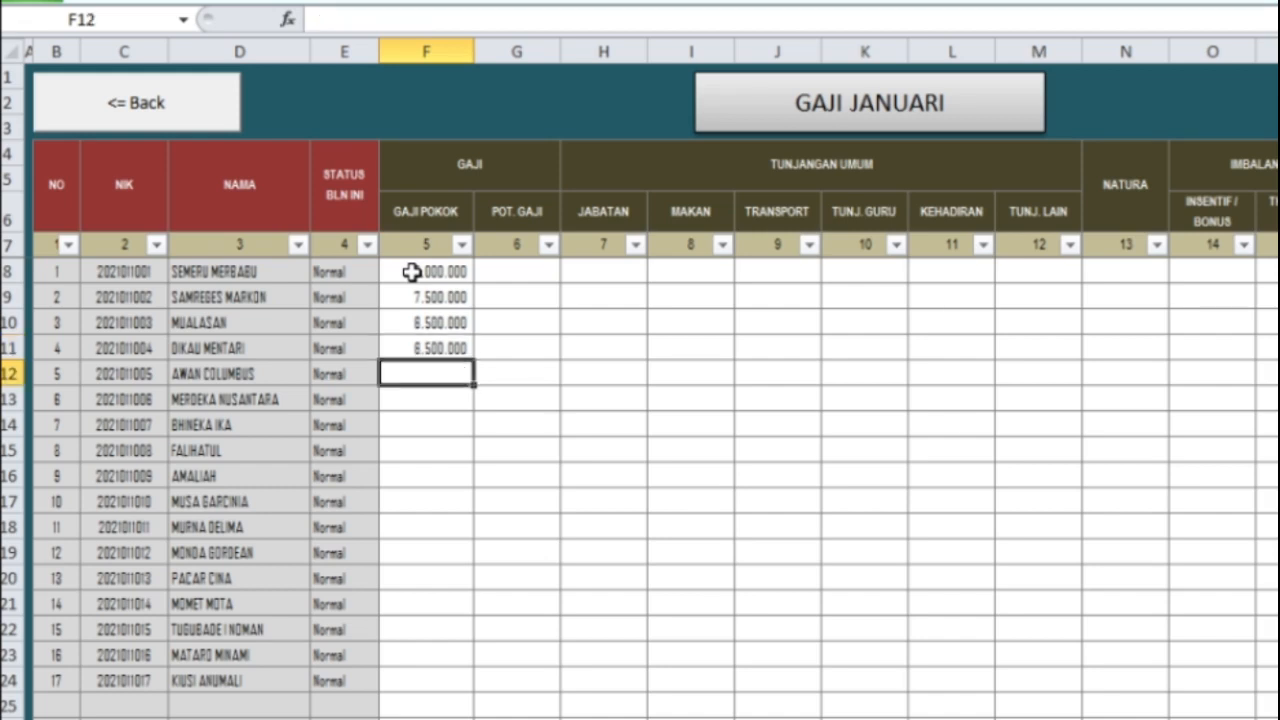
type("6000000")
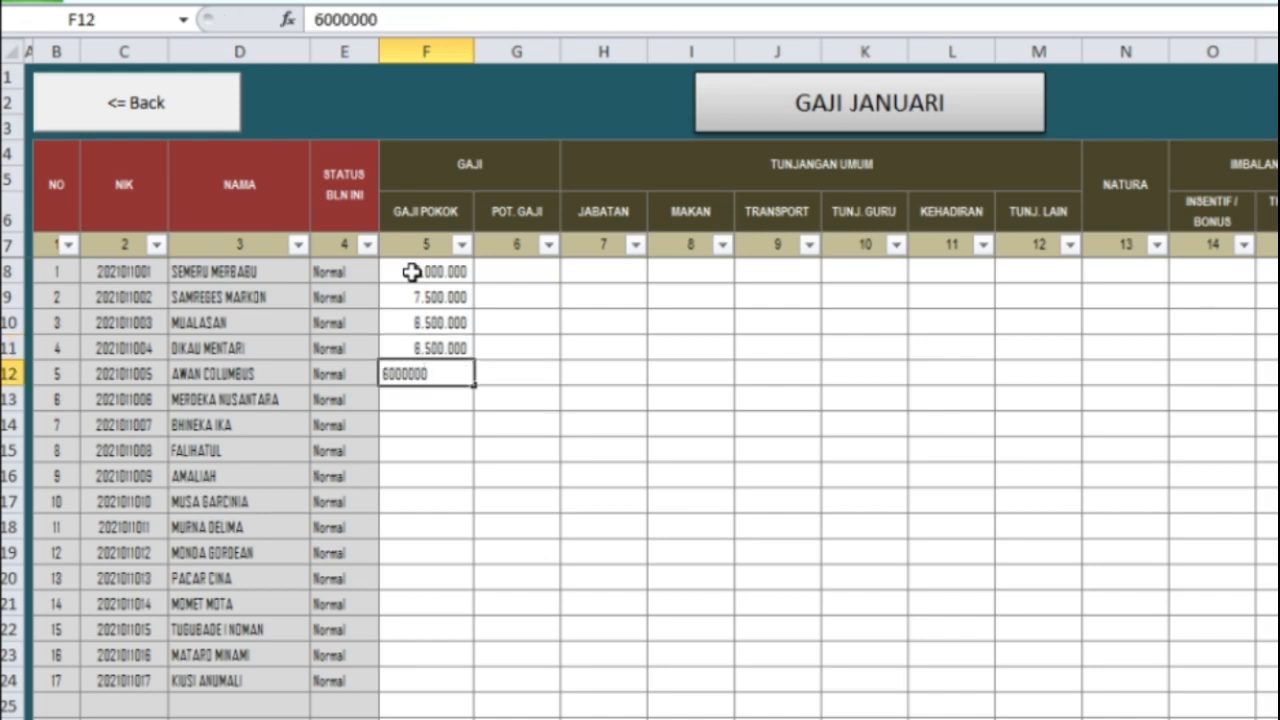
key("ctrl+Return")
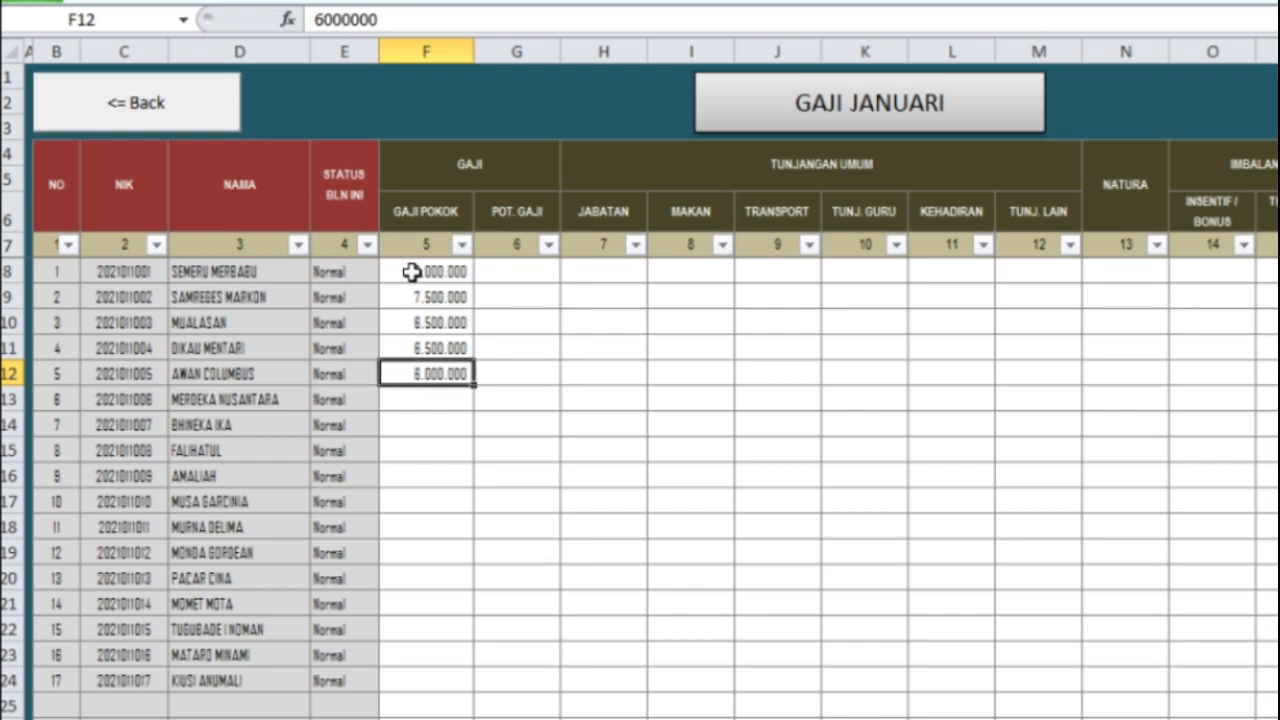
key("Down")
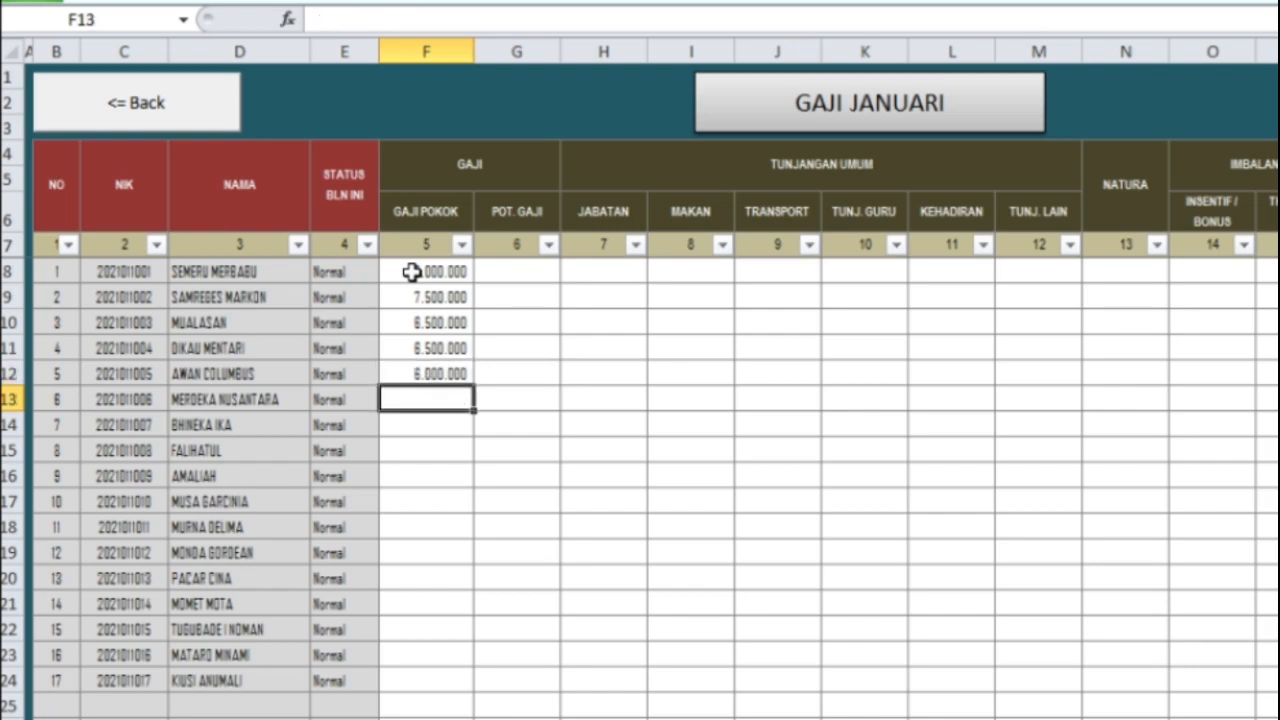
type("5500000")
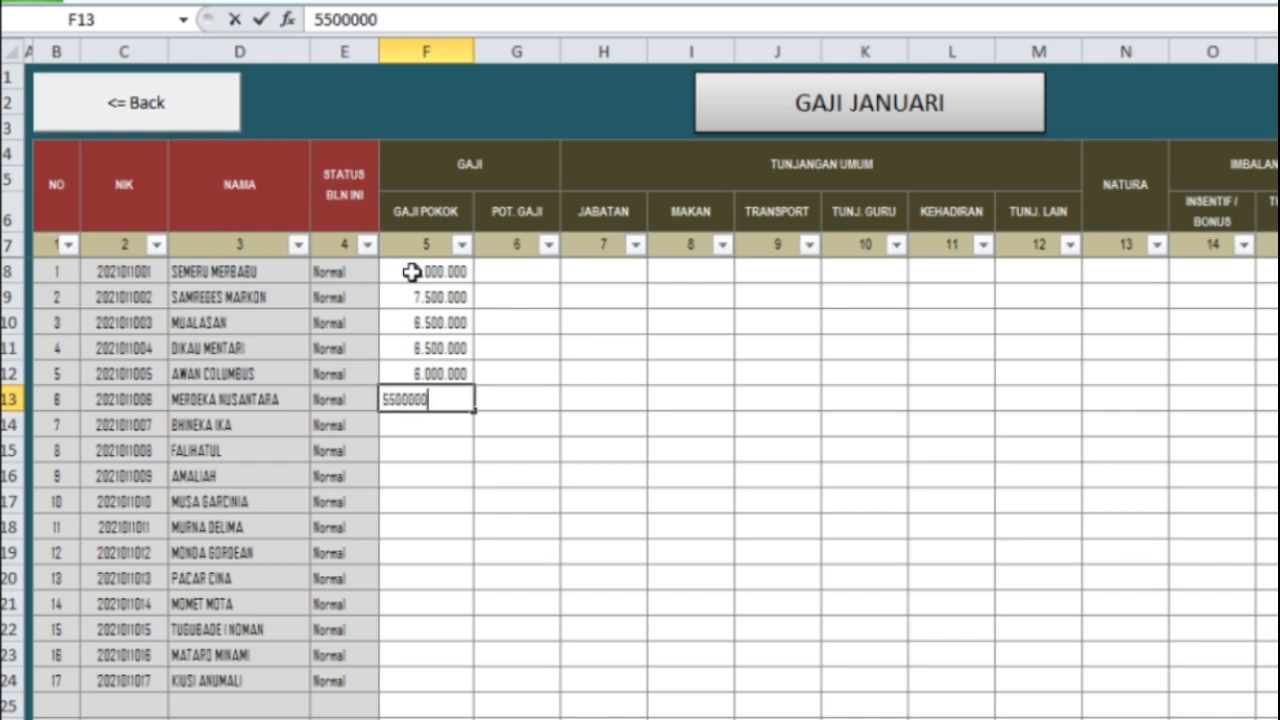
key("ctrl+Return")
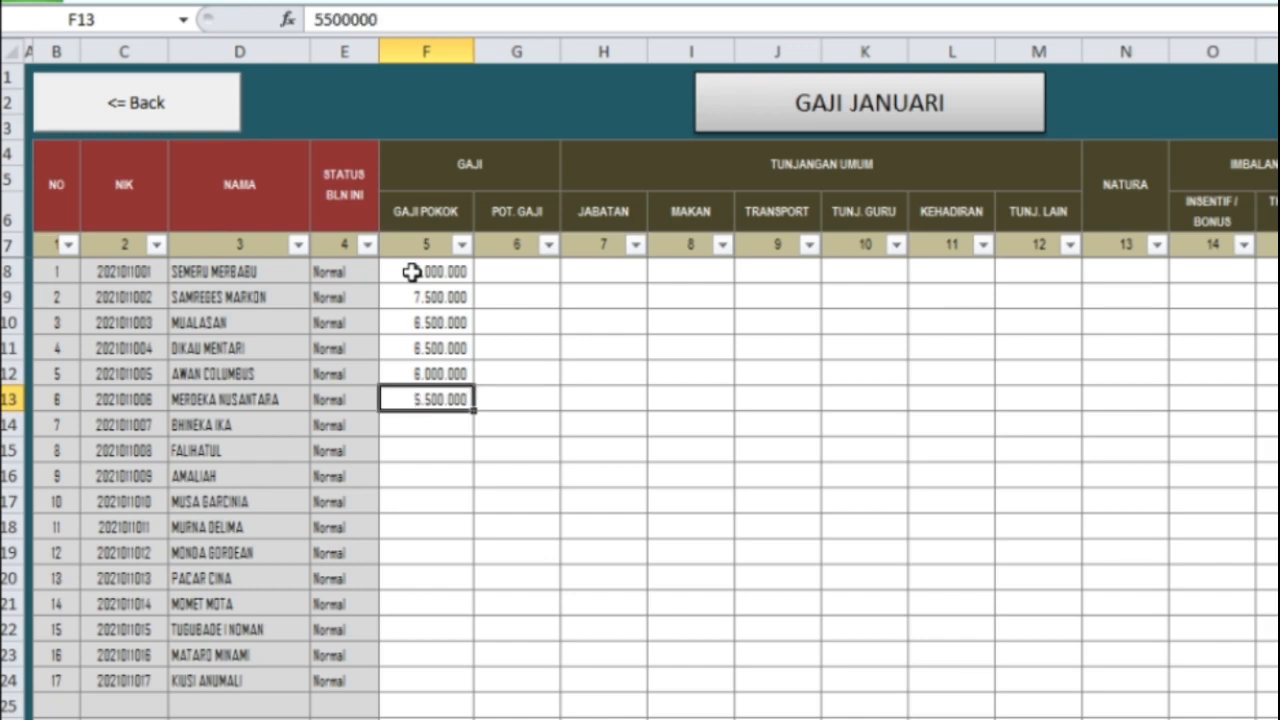
Step: Copy the 5.500.000 salary from F13 into F14 through F20
key("ctrl+c")
key("Down")
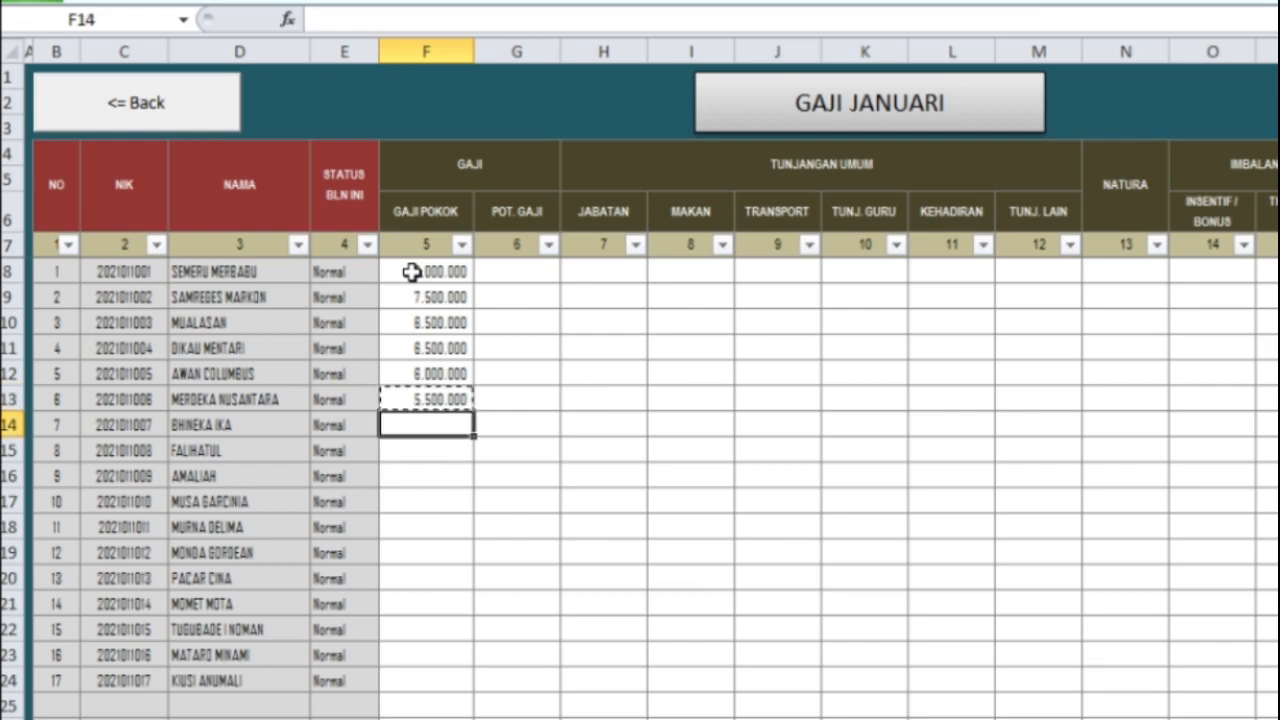
key("shift+Down")
key("shift+Down")
key("shift+Down")
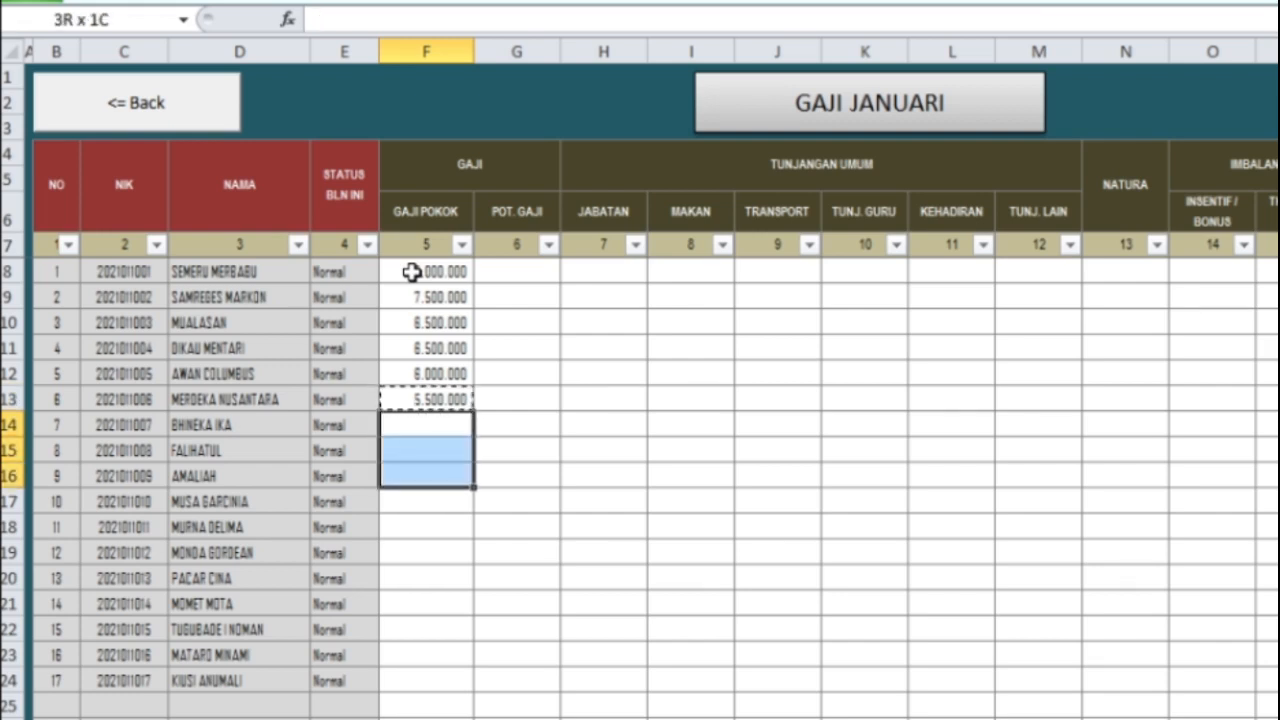
key("shift+Down")
key("shift+Down")
key("shift+Down")
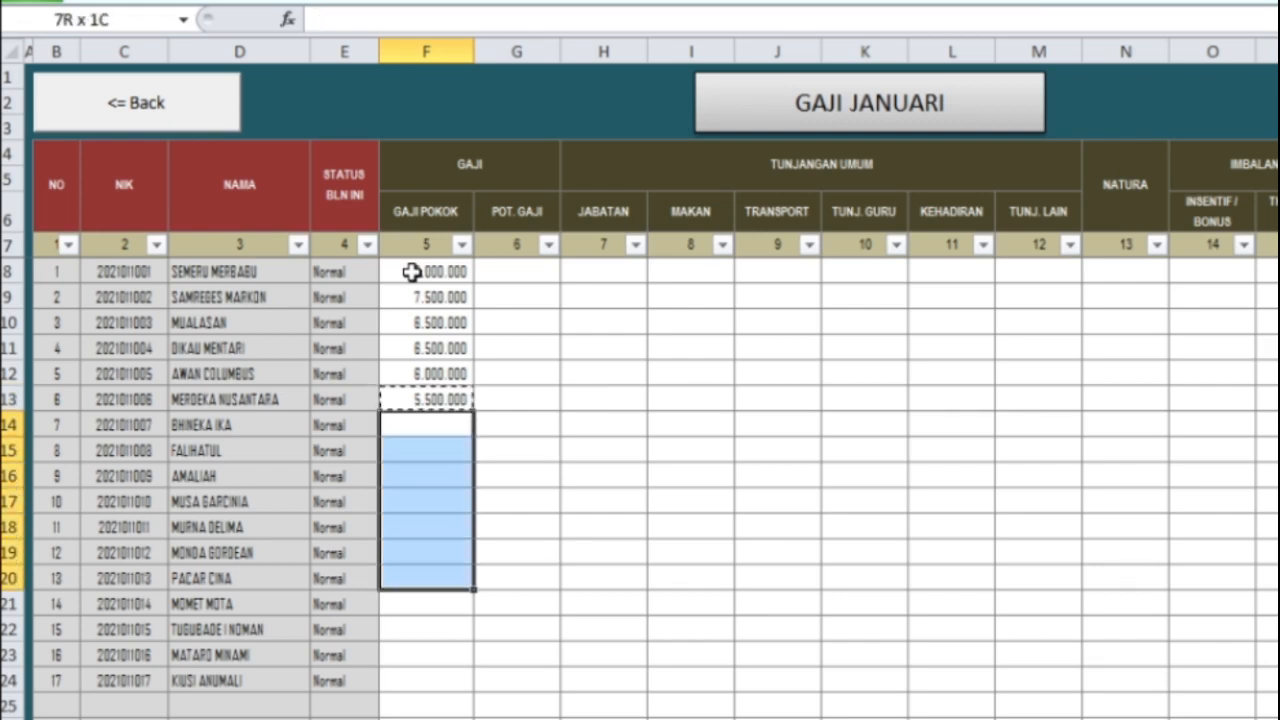
key("ctrl+v")
key("Down")
key("Down")
key("Down")
key("Down")
key("Down")
key("Down")
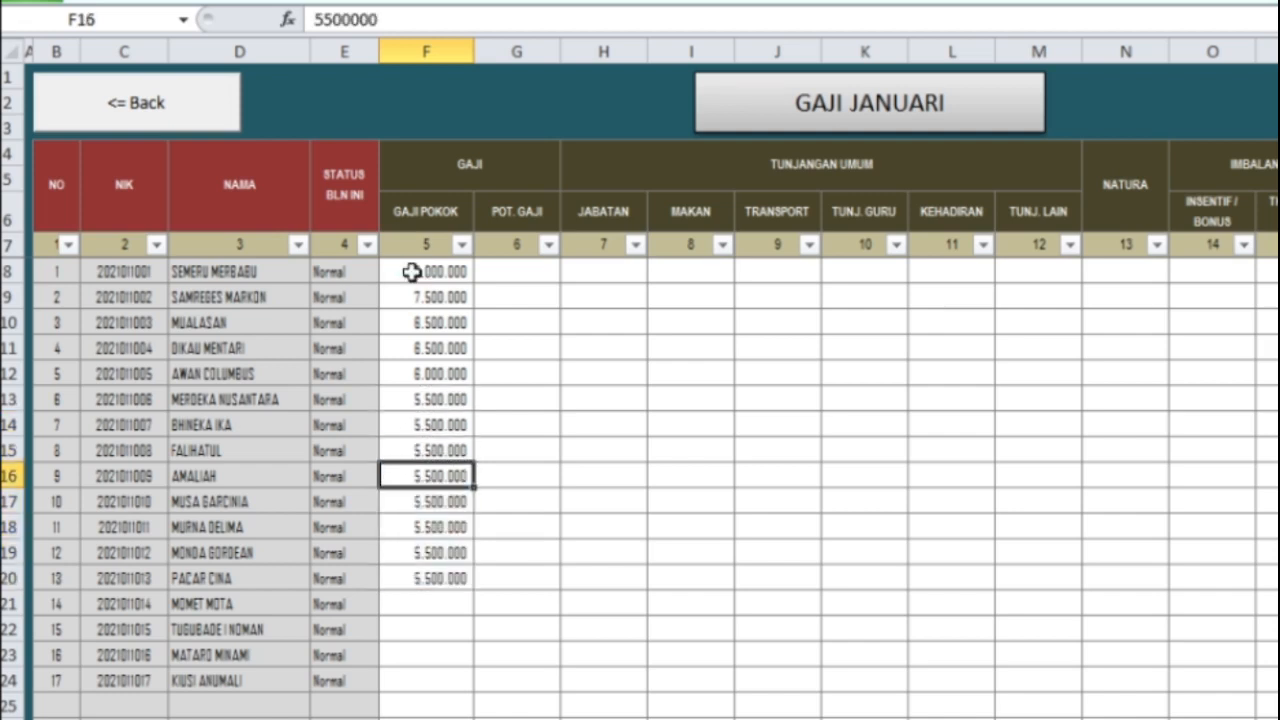
Step: Enter 4.000.000 in F21 and fill it into F22 and F23
key("Down")
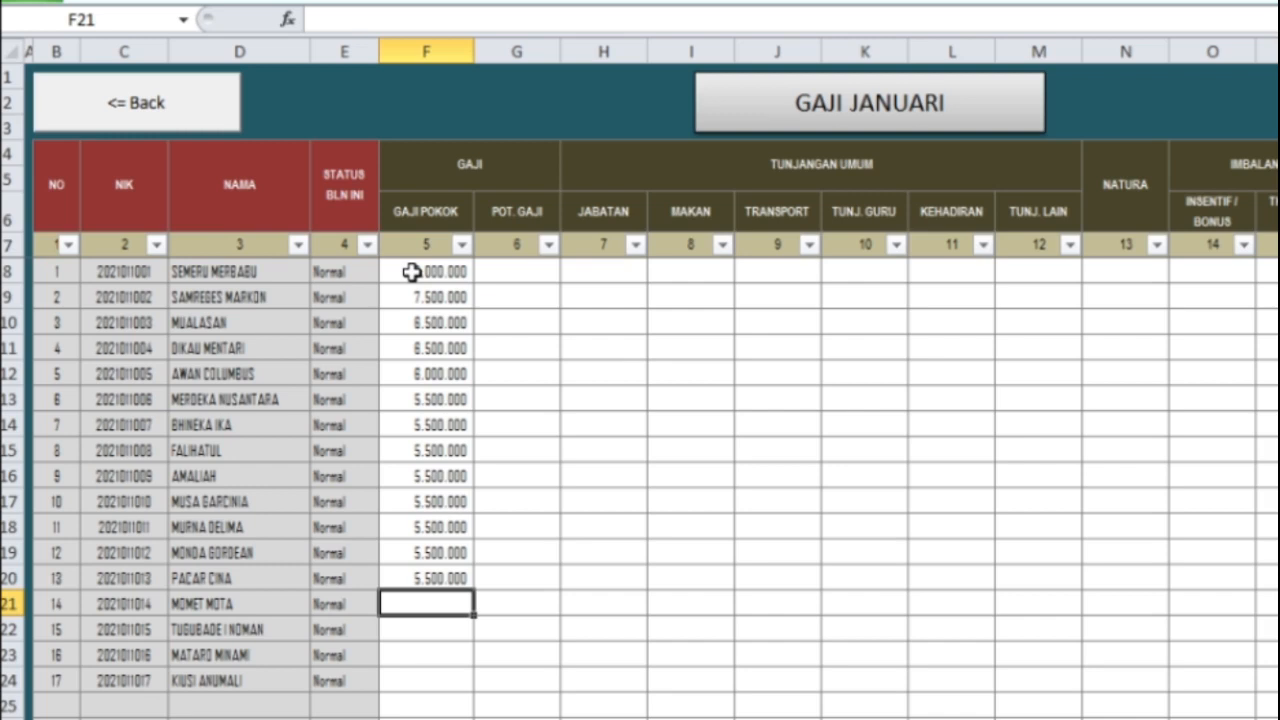
type("4000000")
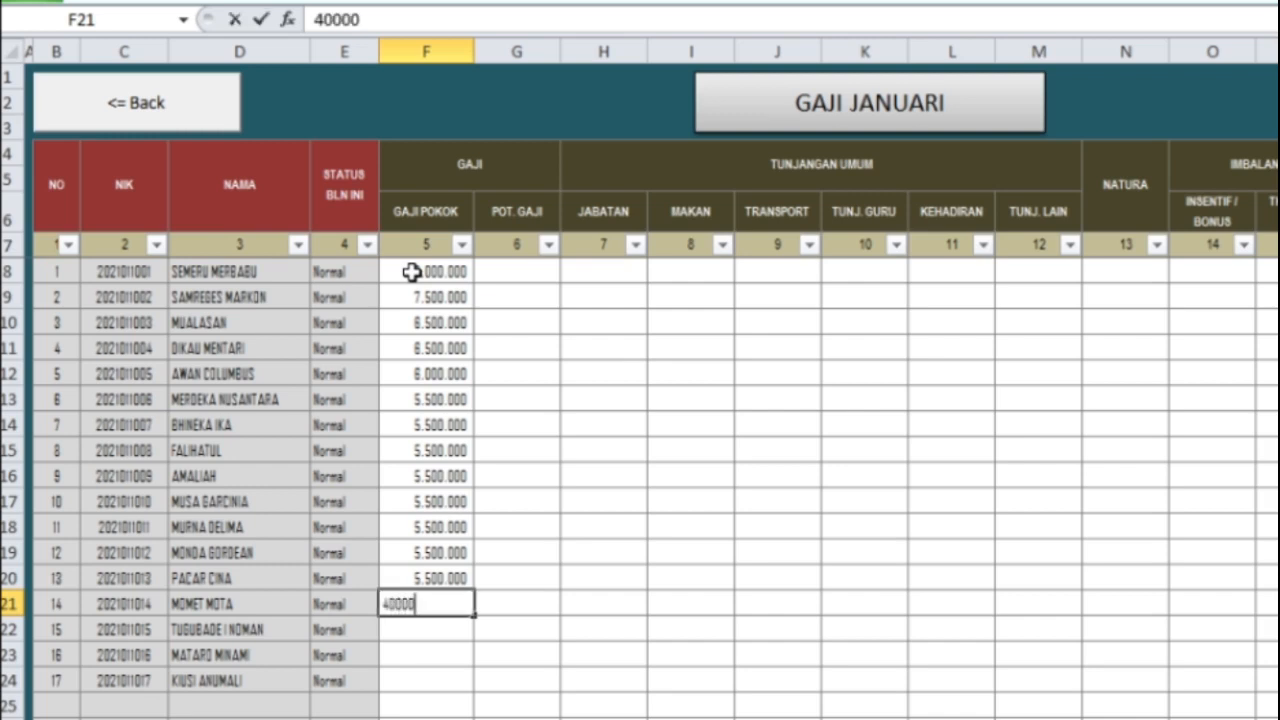
key("ctrl+Return")
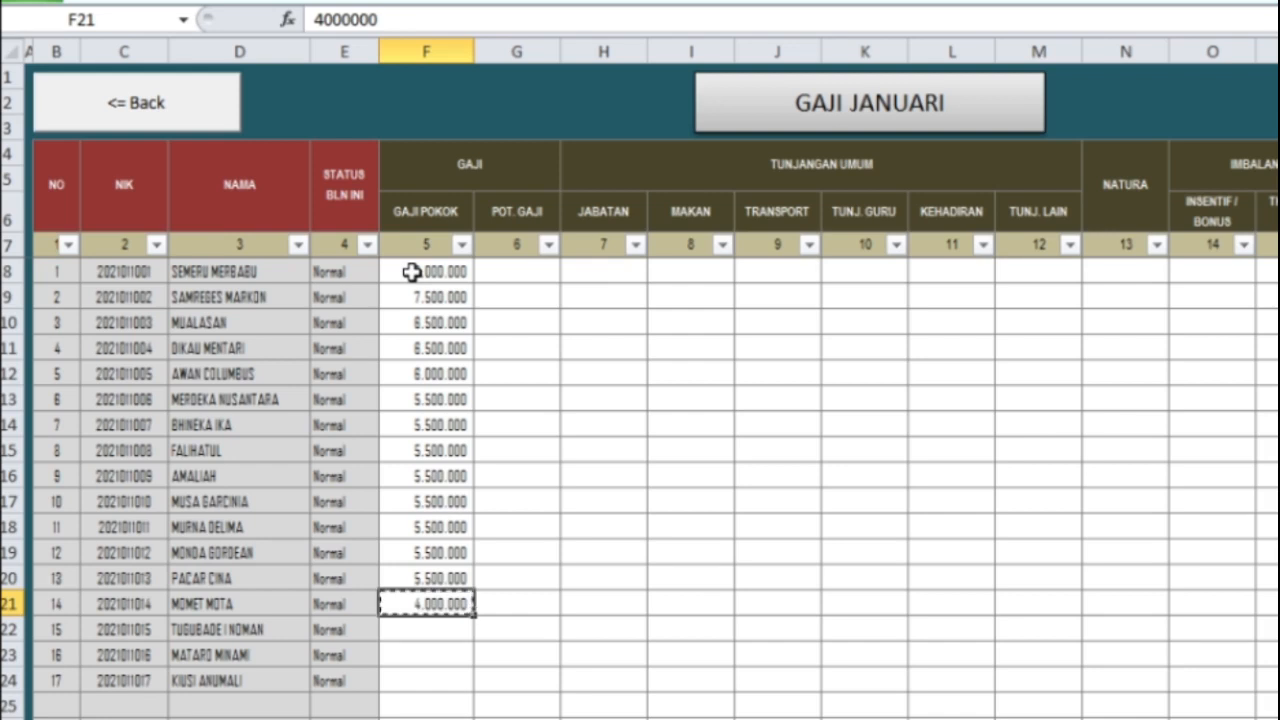
key("ctrl+c")
key("Down")
key("shift+Down")
key("Return")
key("Down")
key("Down")
key("Down")
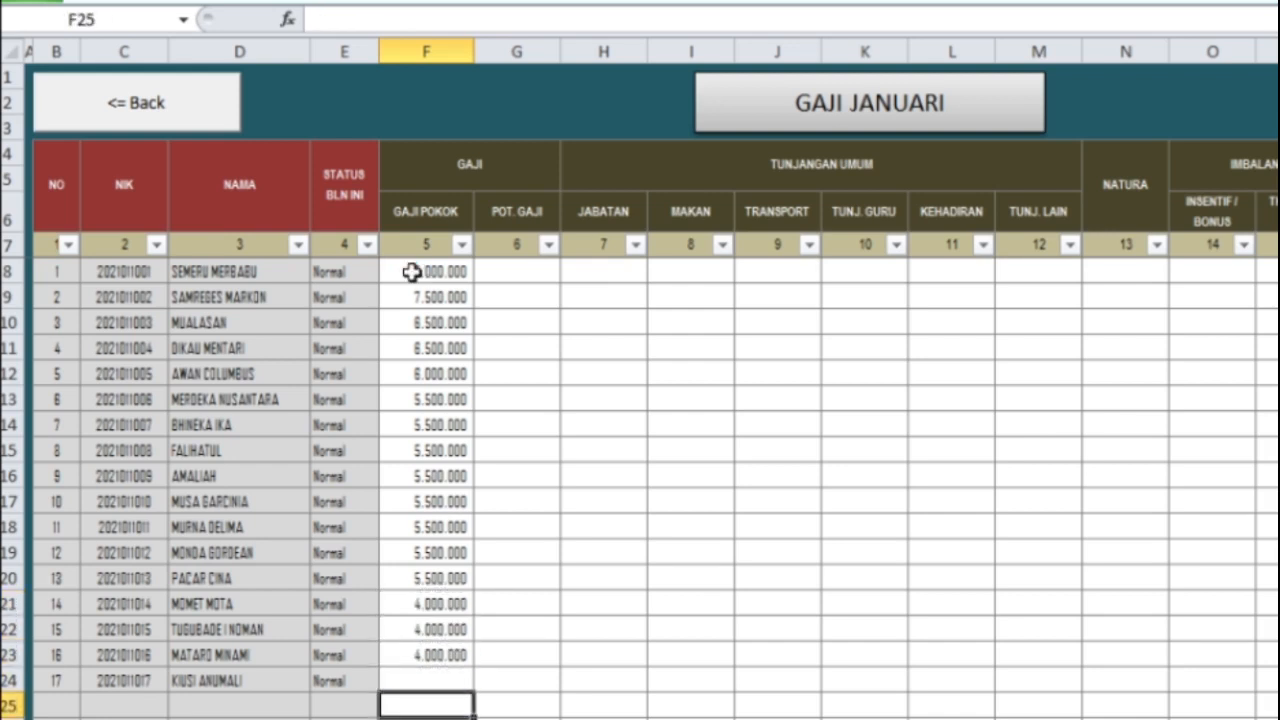
Step: Copy 5.500.000 from F20 into F24 for employee 17
key("Up")
key("Up")
key("Up")
key("Up")
key("Up")
key("ctrl+c")
key("Down")
key("Down")
key("Down")
key("Down")
key("Return")
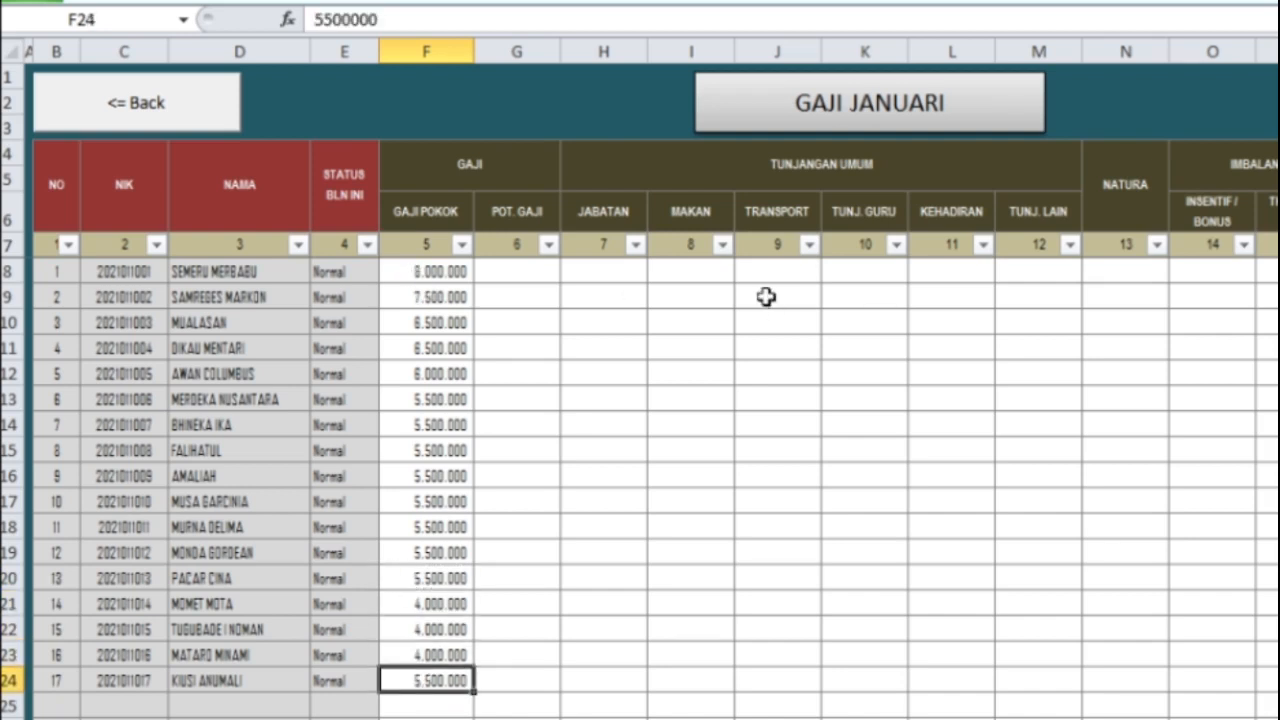
Step: Enter 300.000 in H8 and H9 as the JABATAN allowance for employees 1 and 2
left_click(625, 274)
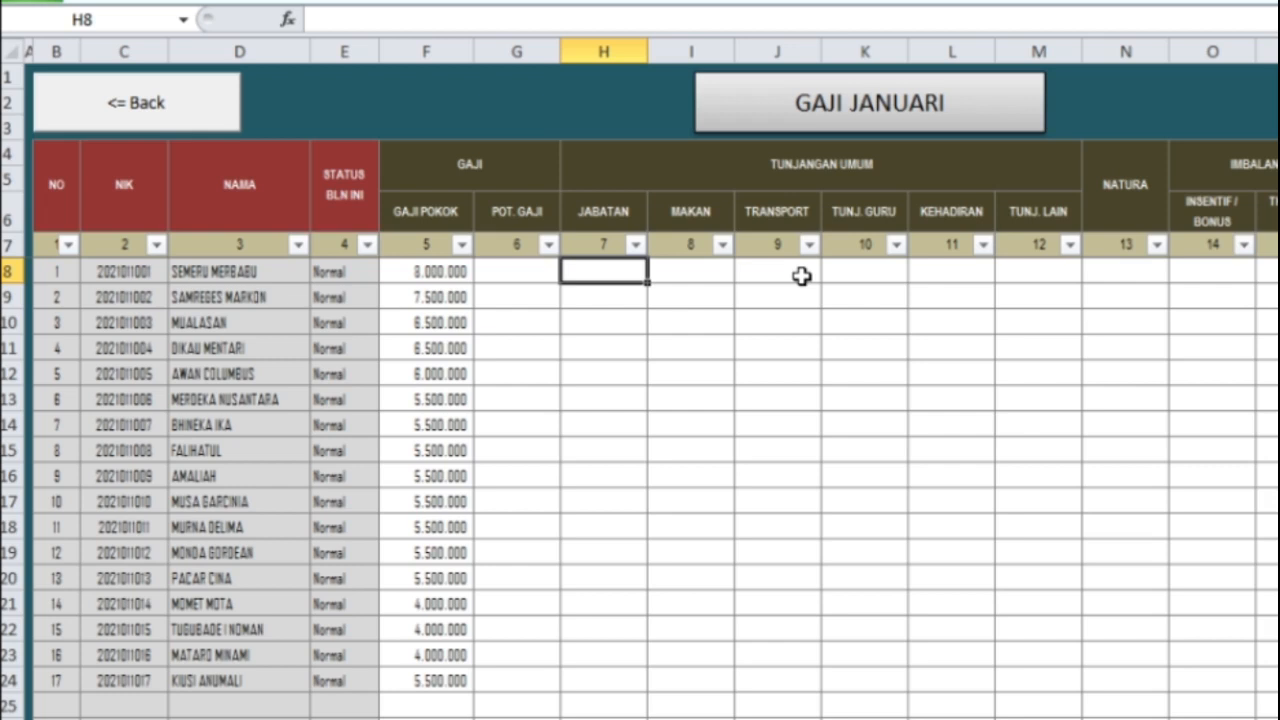
type("300000")
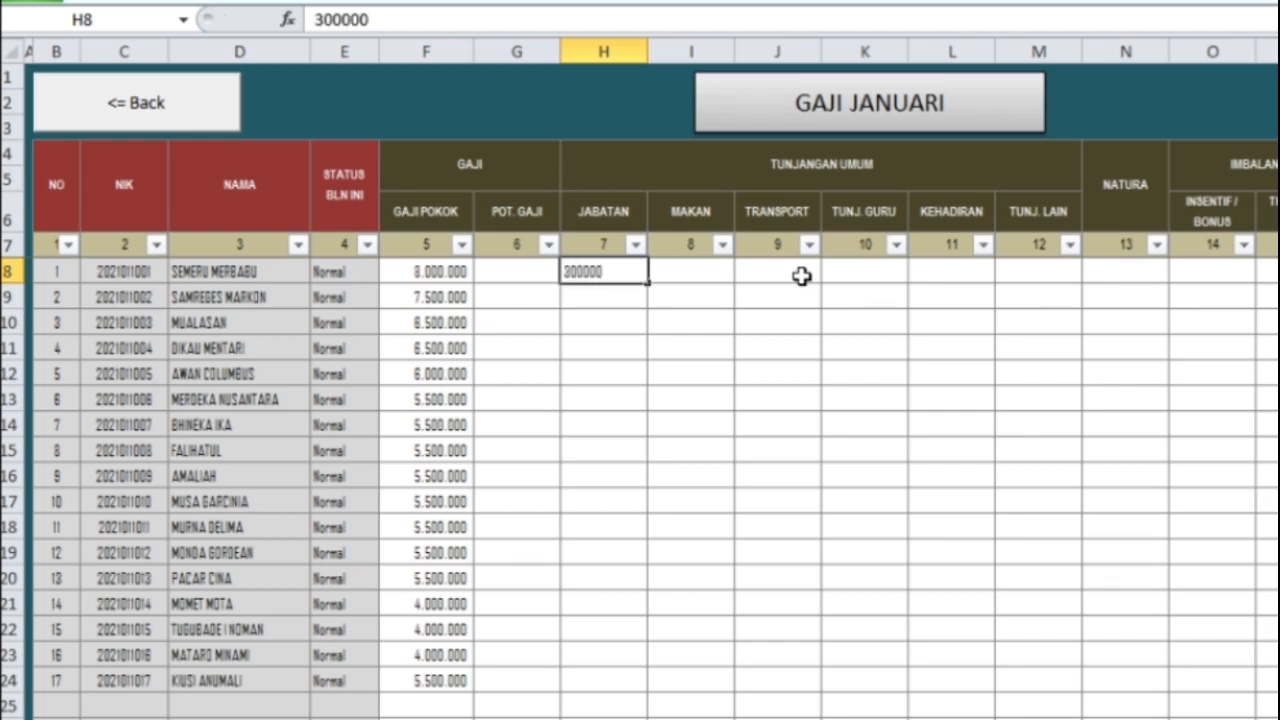
key("Return")
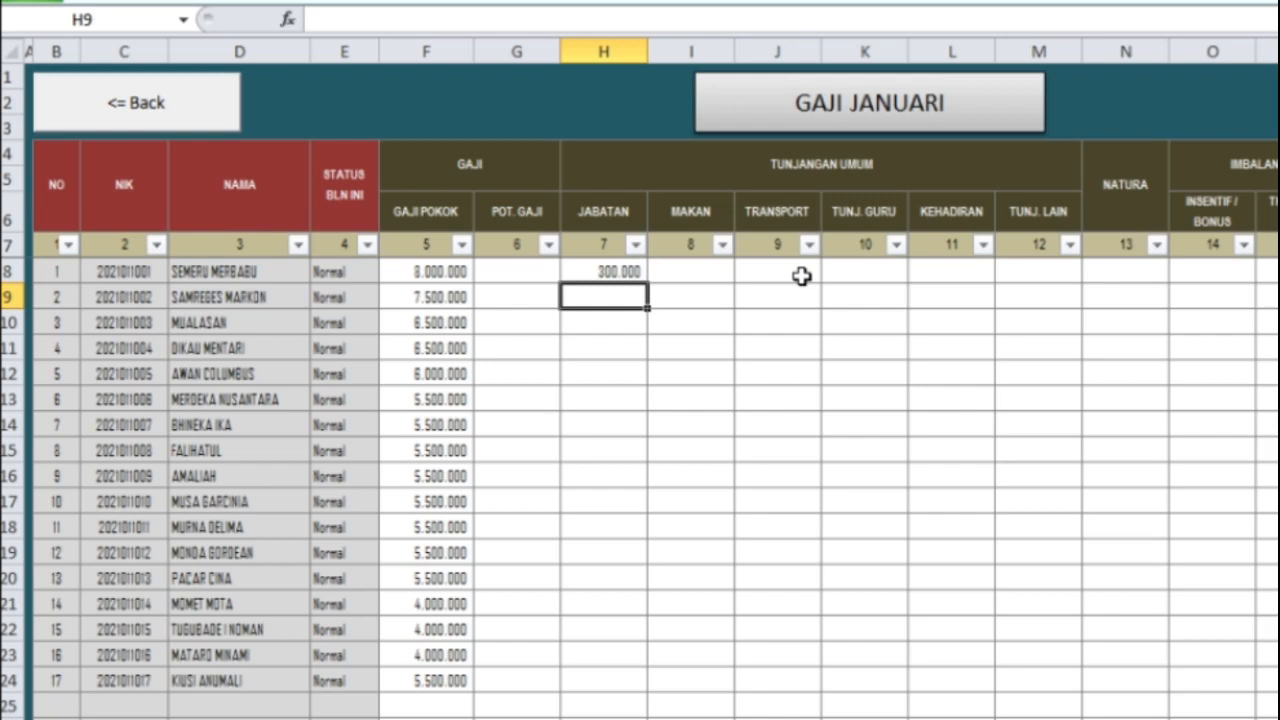
type("300000")
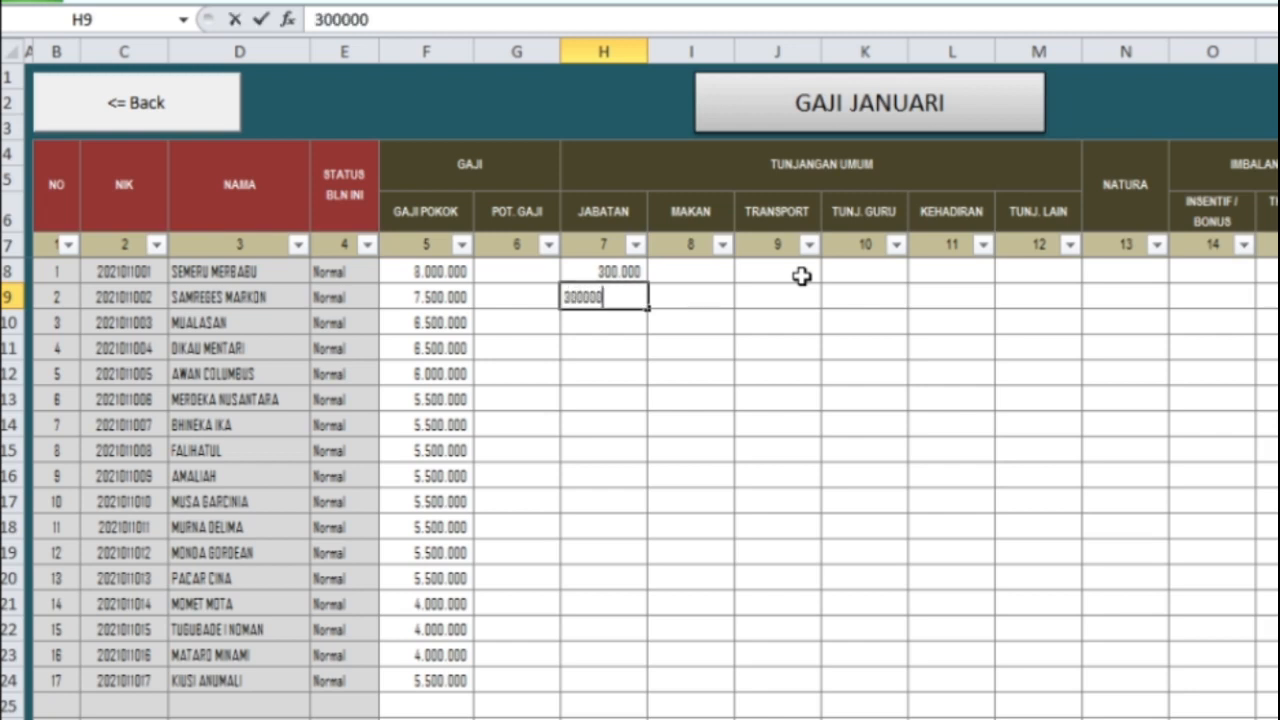
key("ctrl+Return")
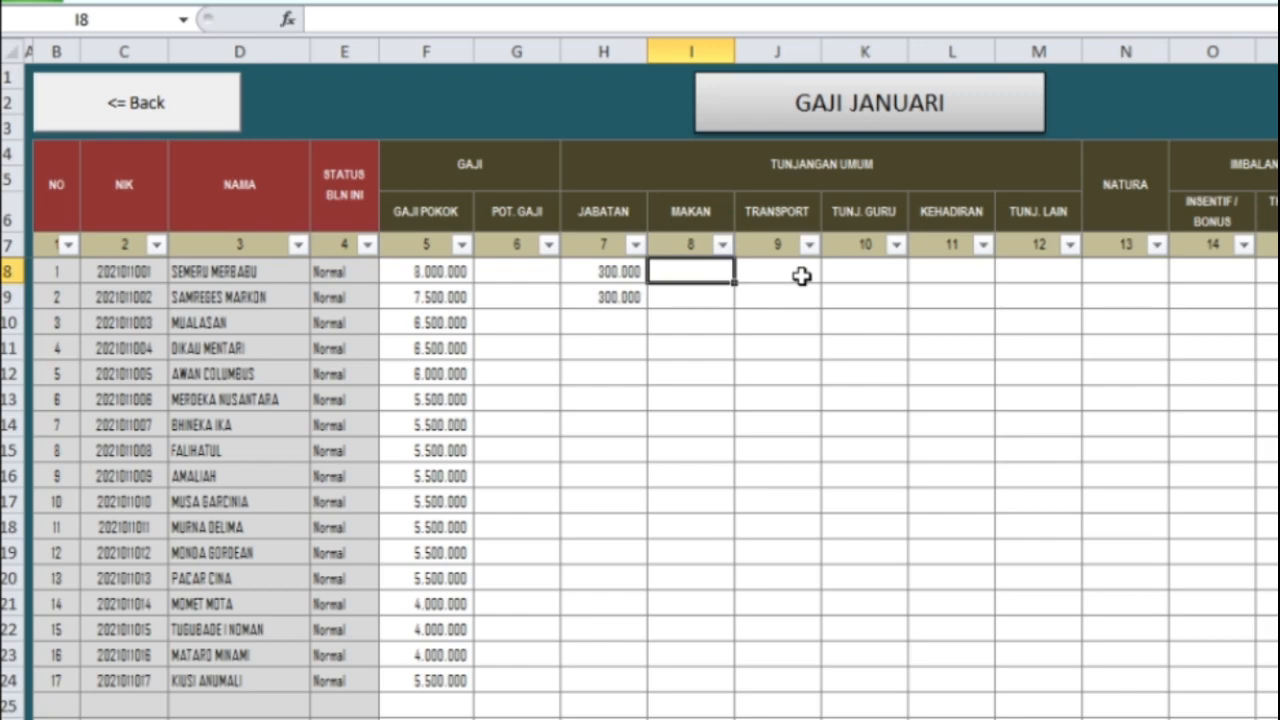
key("Right")
key("Right")
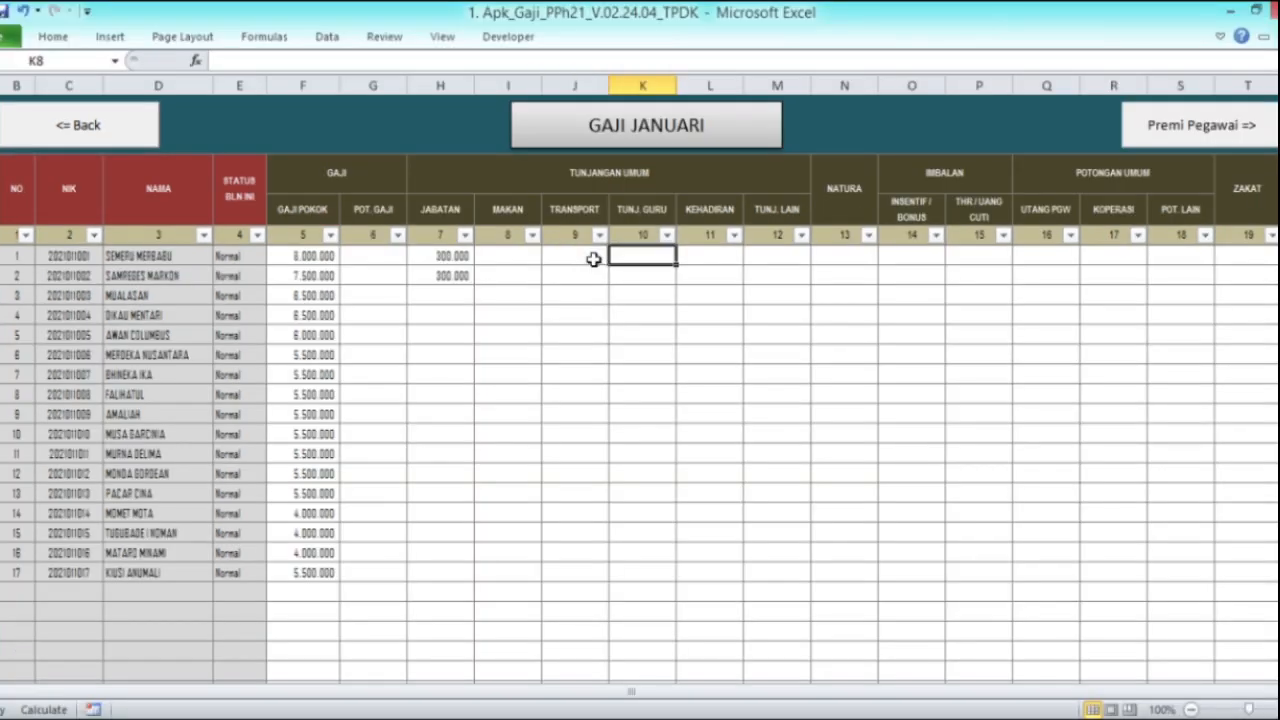
left_click(118, 132)
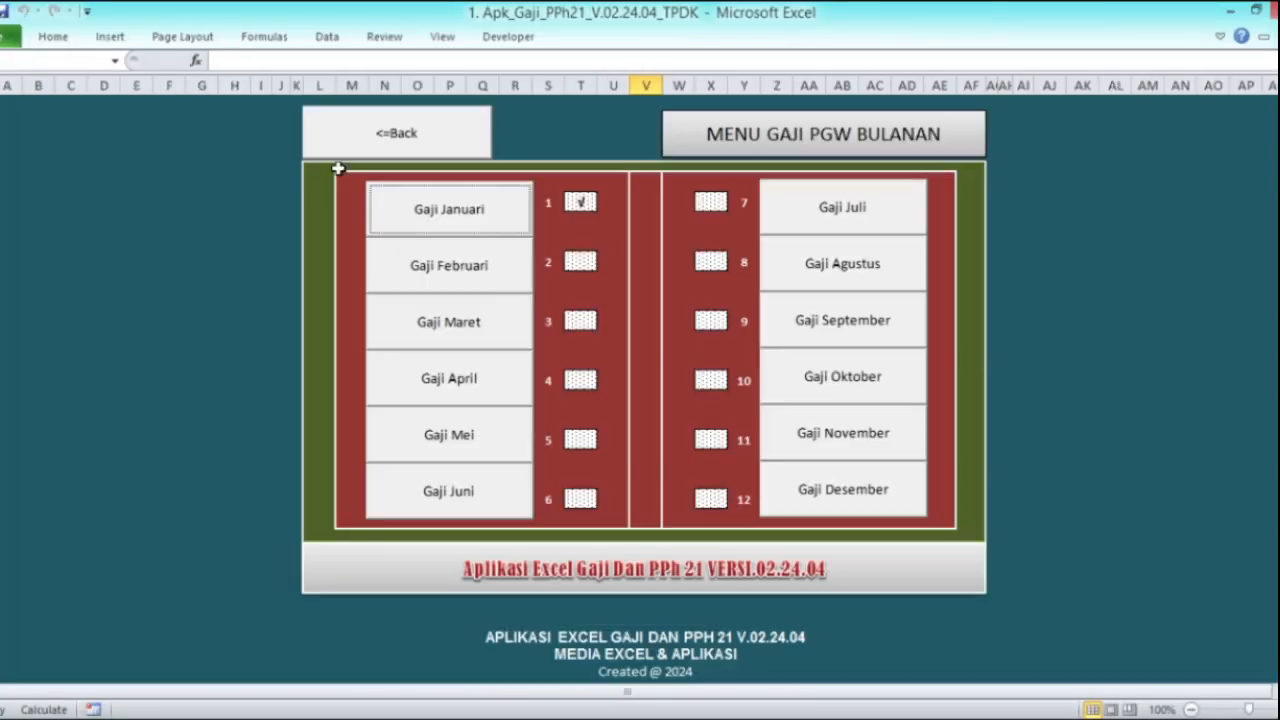
left_click(380, 145)
left_click(1025, 176)
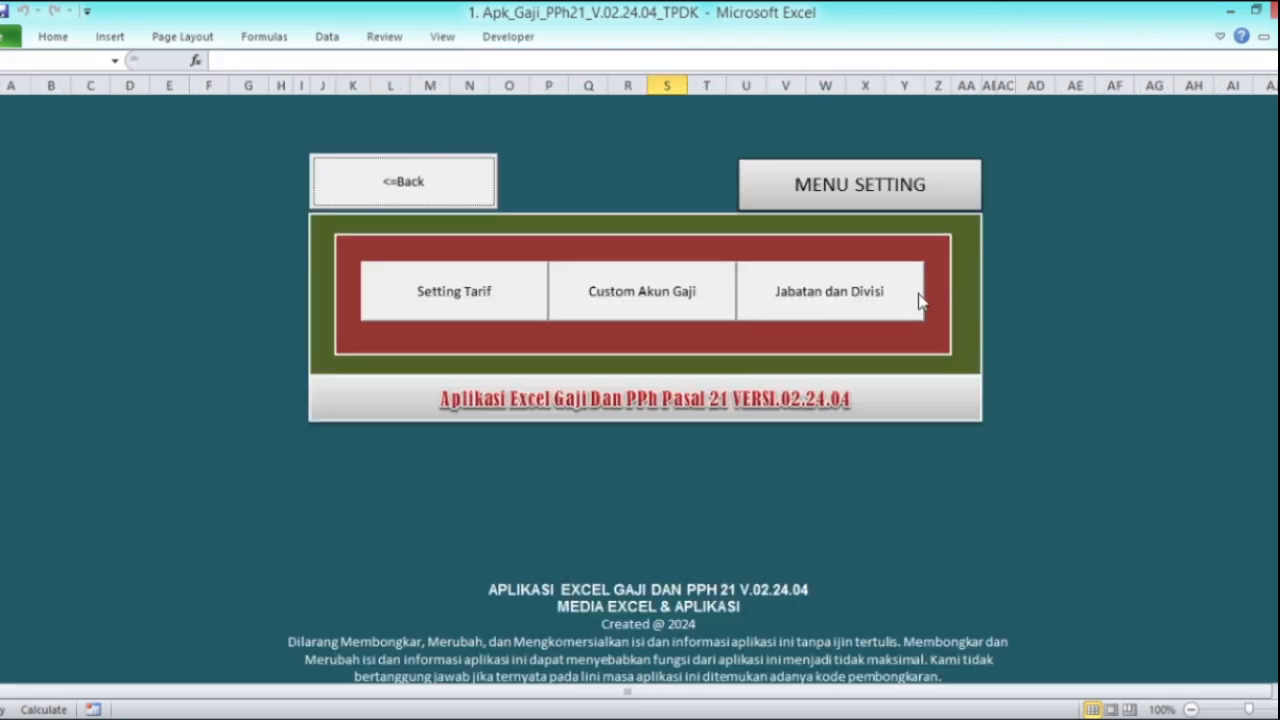
left_click(368, 190)
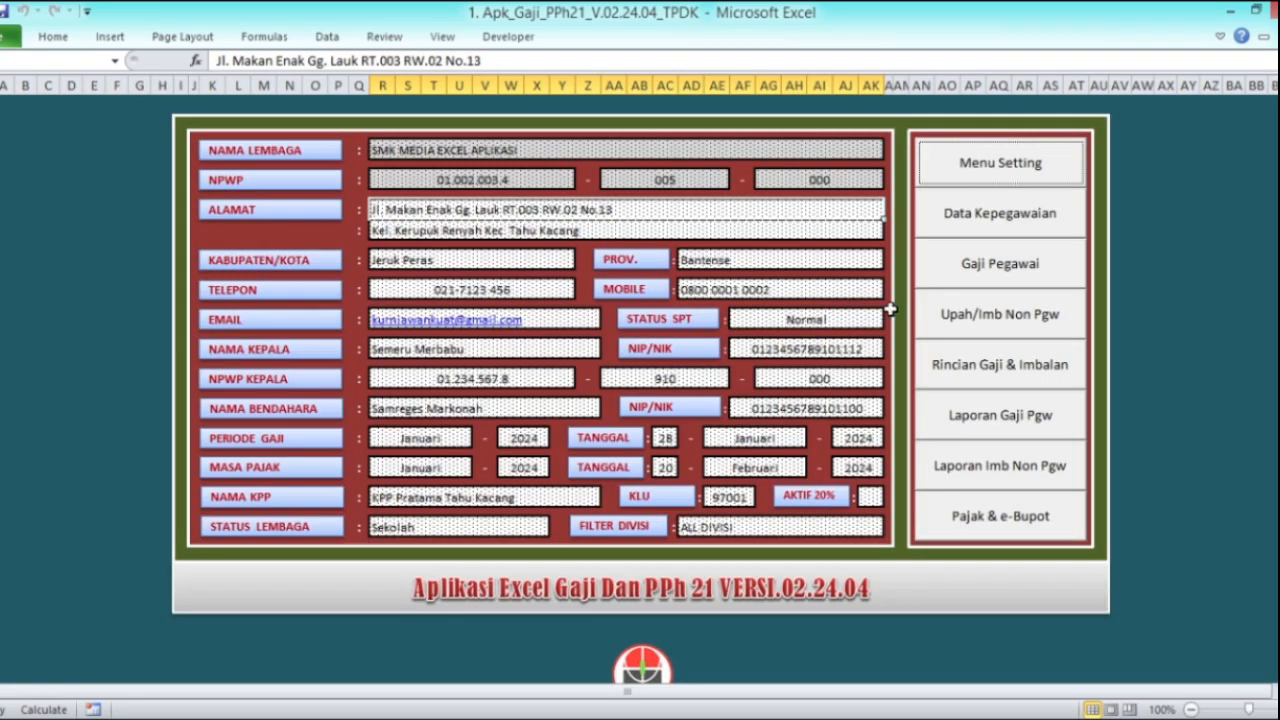
left_click(977, 234)
left_click(594, 298)
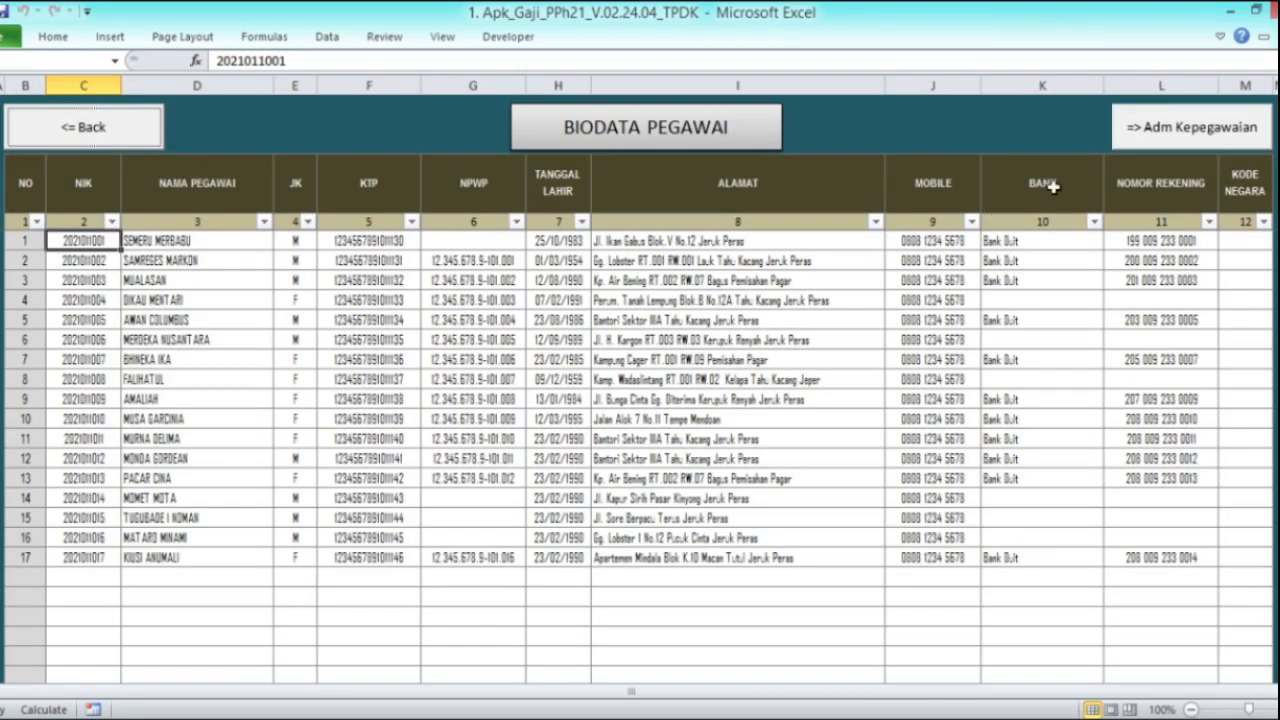
left_click(1143, 145)
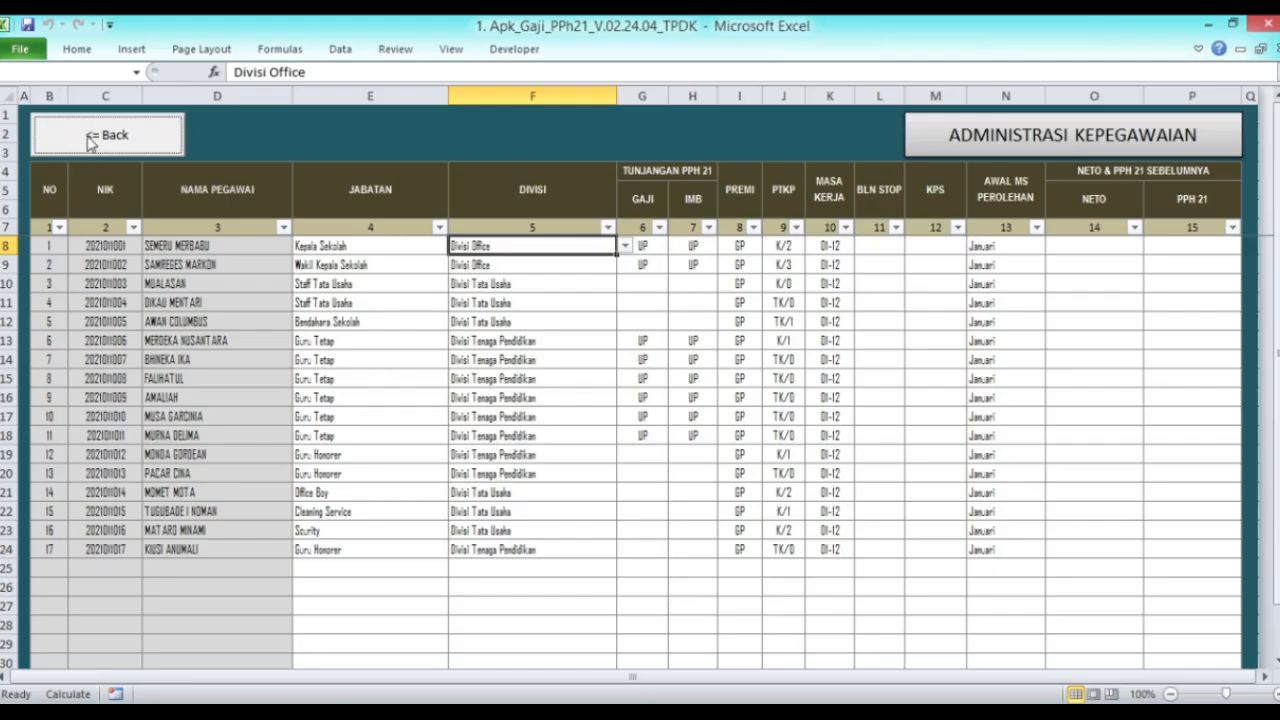
left_click(100, 3)
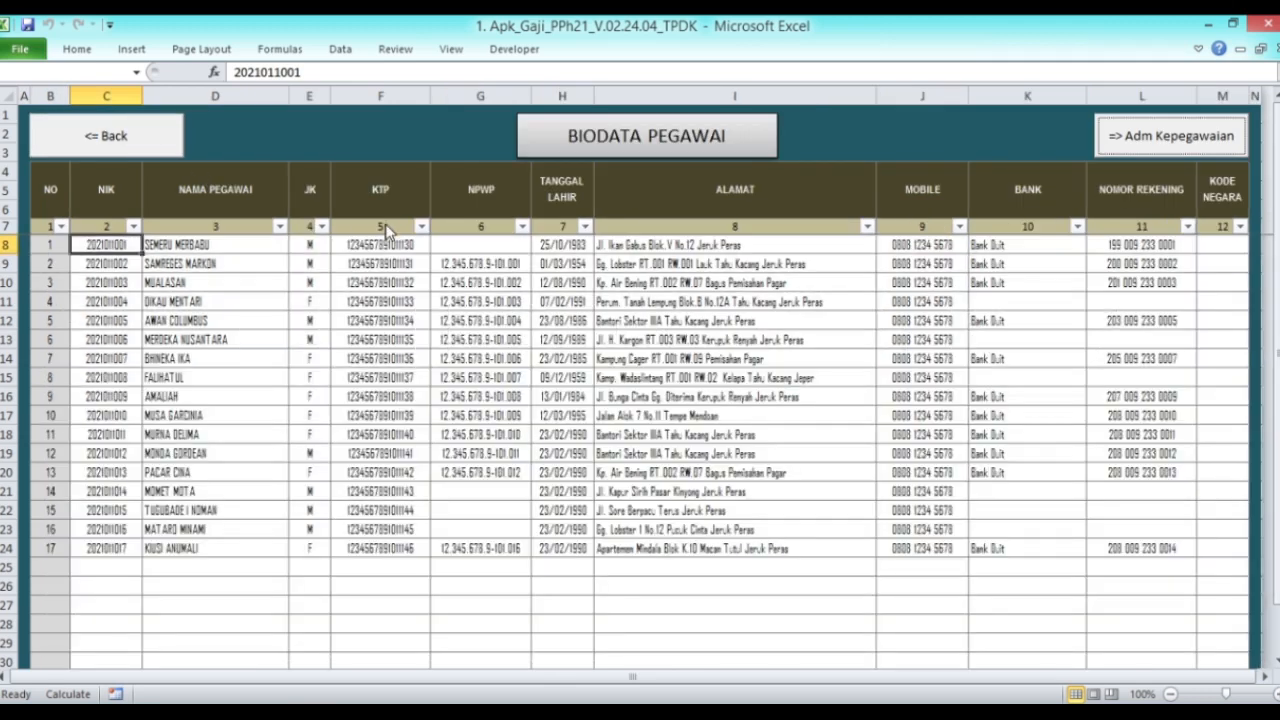
left_click(95, 136)
left_click(566, 187)
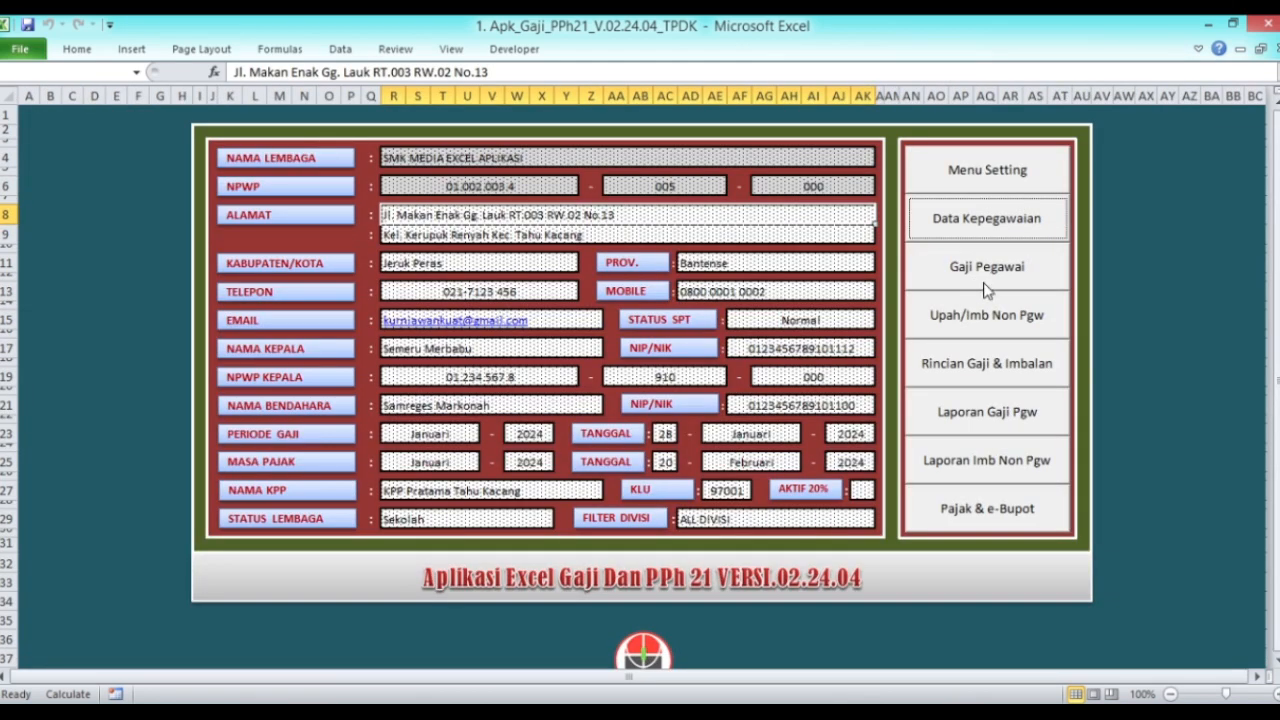
left_click(990, 267)
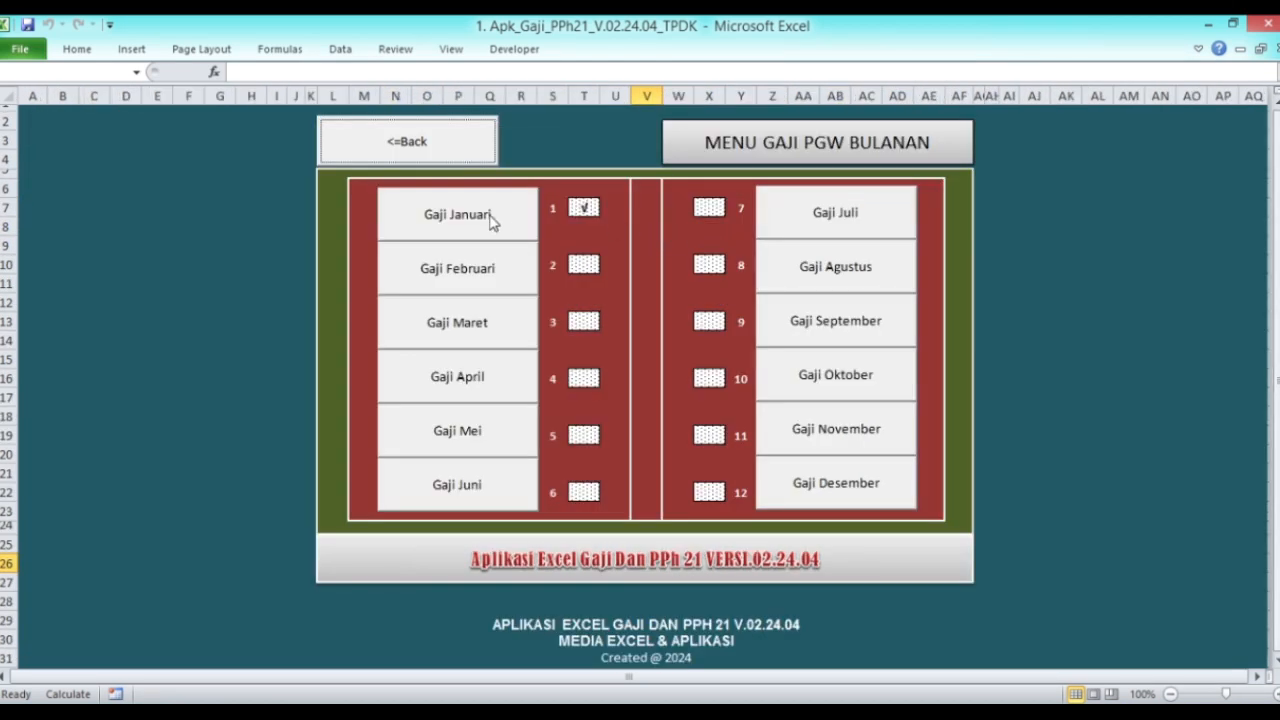
left_click(491, 214)
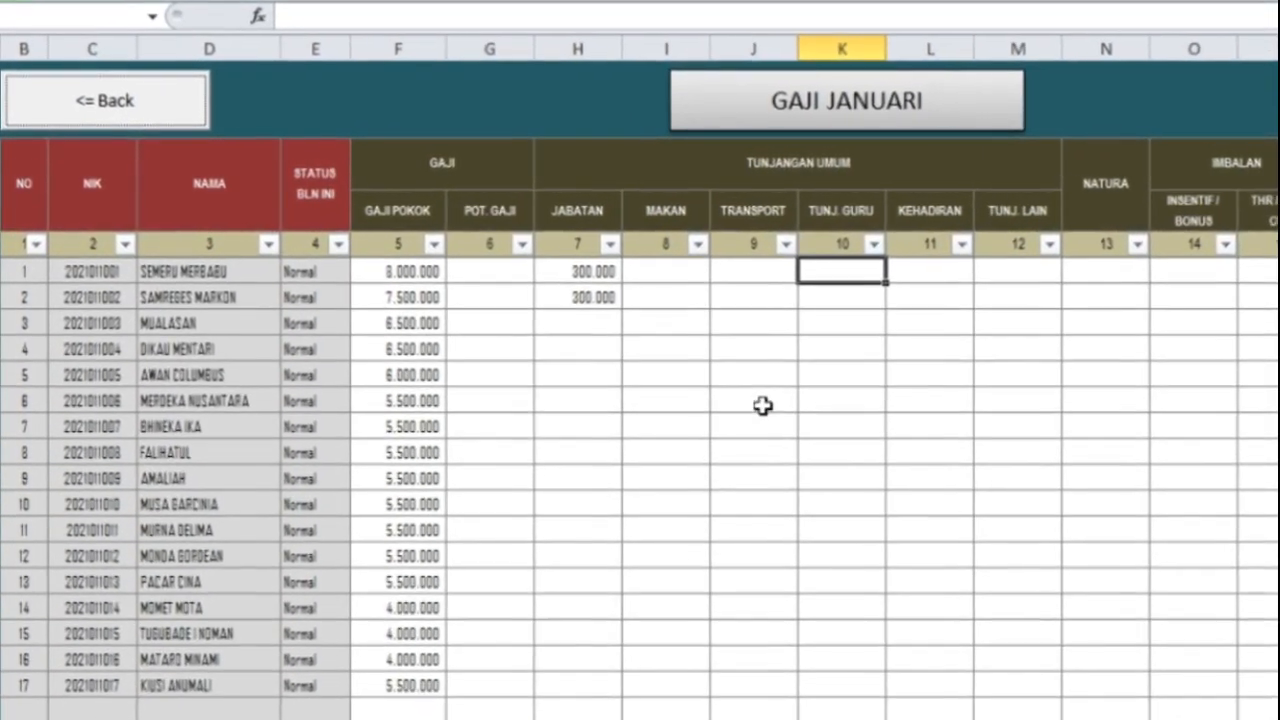
Step: Enter 300.000 in K13 and copy it down into K14 through K20
left_click(785, 389)
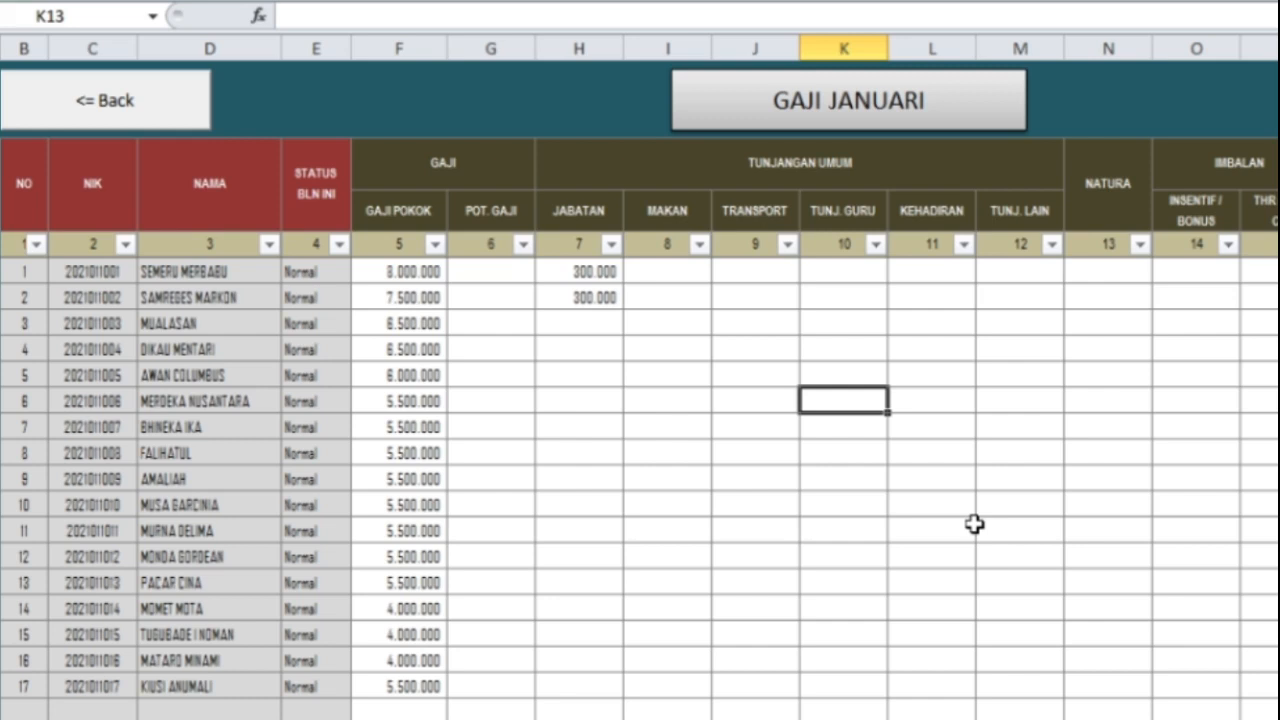
type("300000")
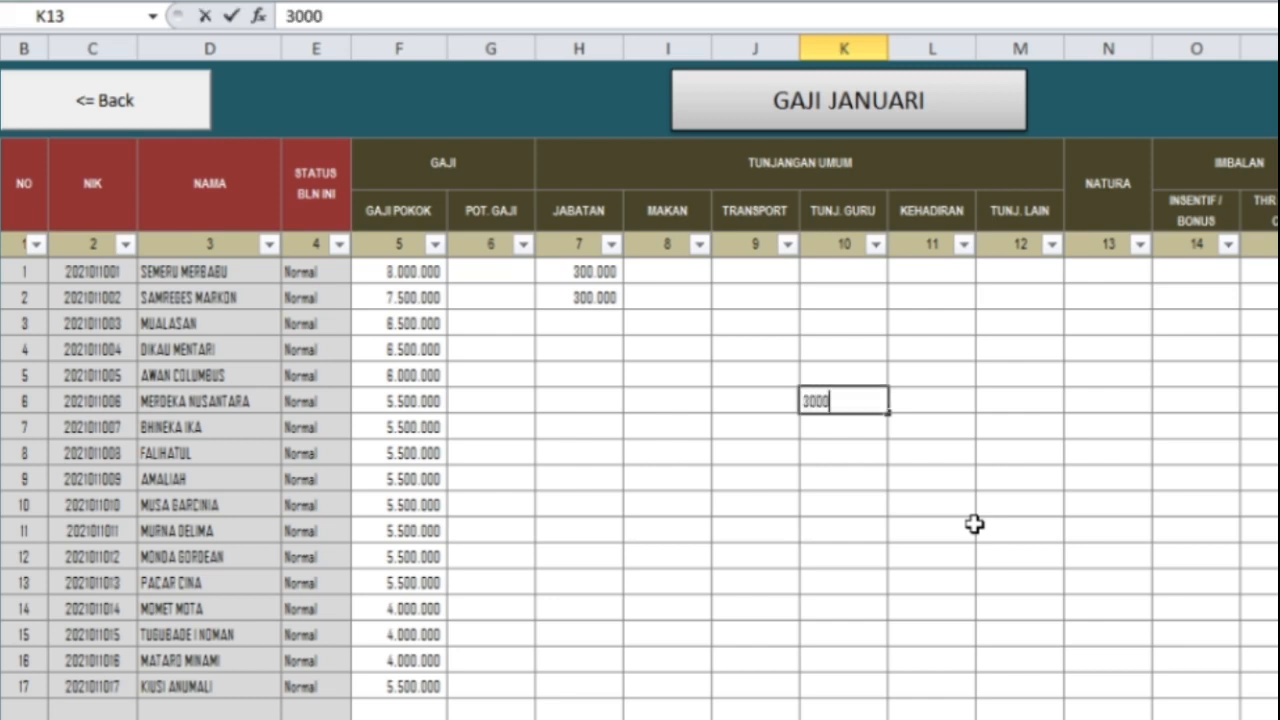
key("ctrl+Return")
key("ctrl+c")
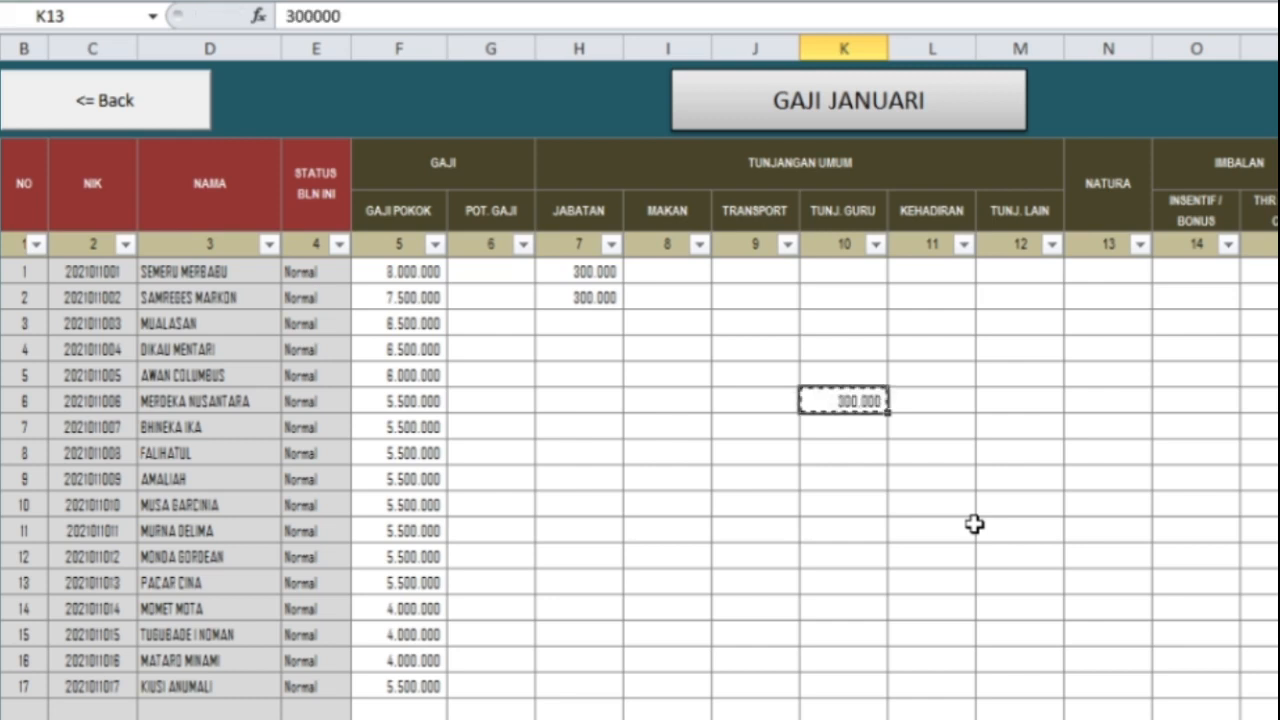
key("Down")
key("shift+Down")
key("shift+Down")
key("shift+Down")
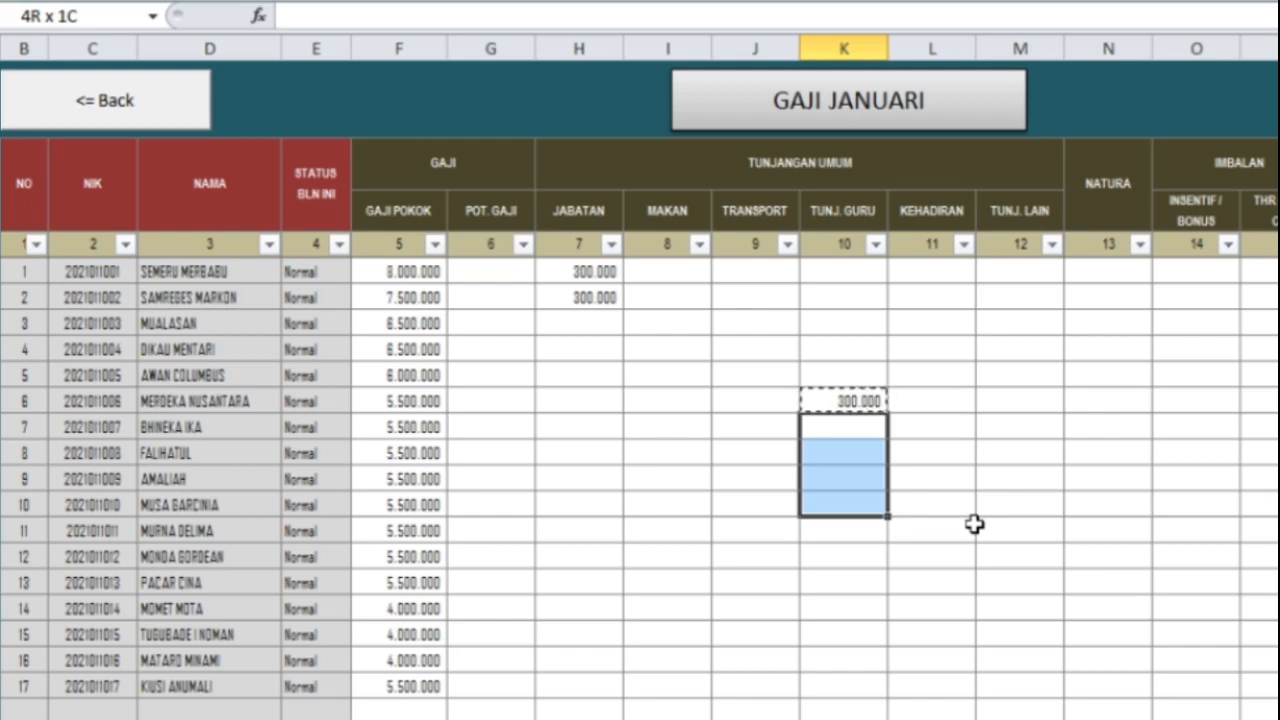
key("shift+Down")
key("shift+Down")
key("shift+Down")
key("Return")
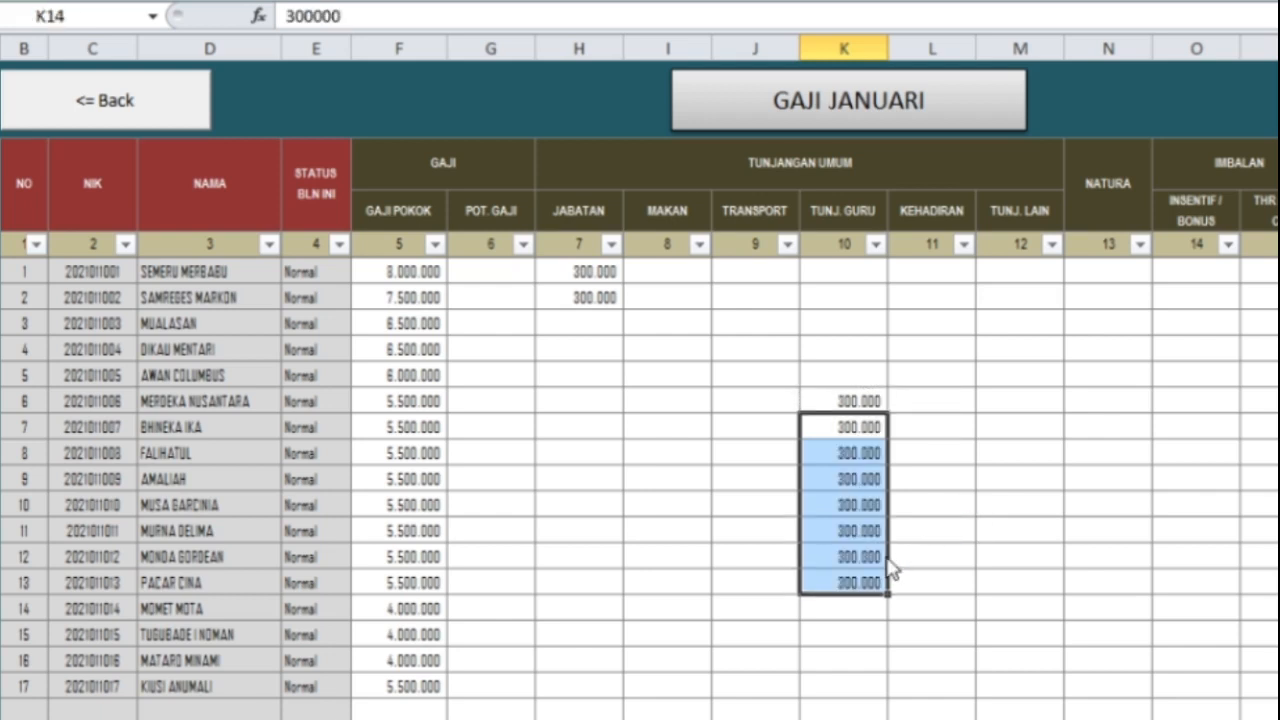
Step: Change employees 12 and 13's teacher allowance to 200.000
left_click(835, 556)
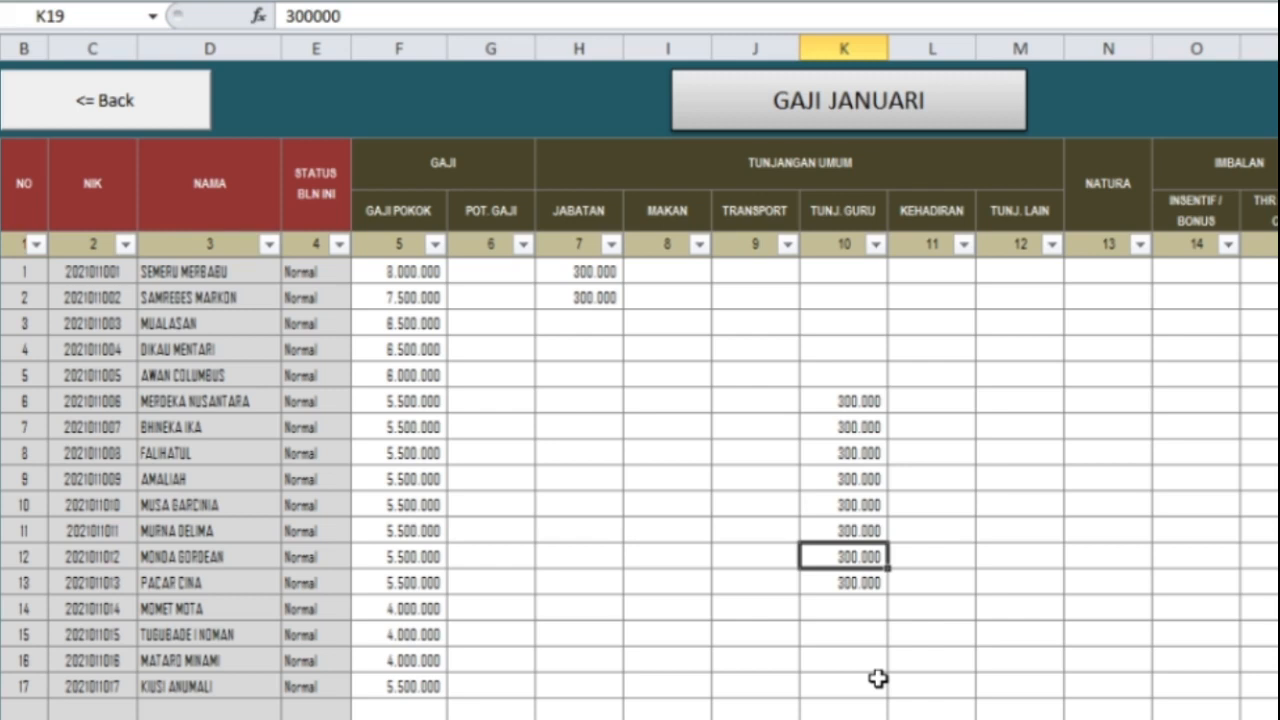
type("200000")
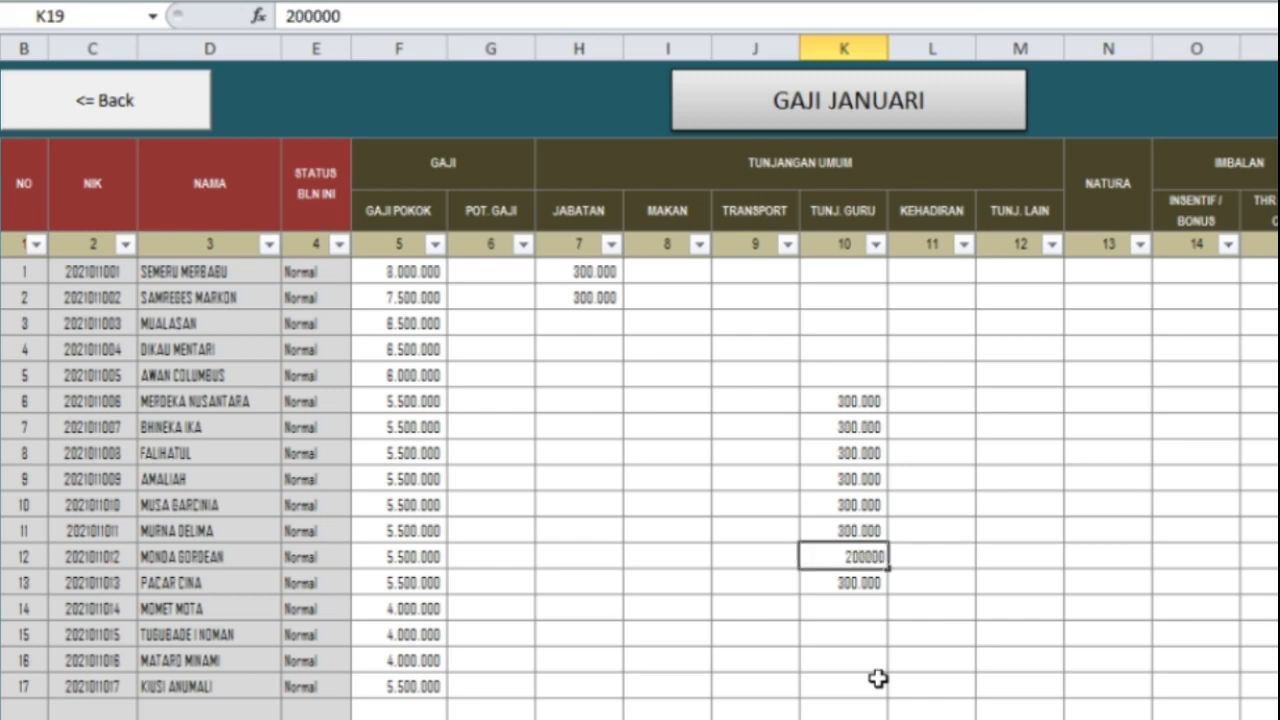
key("ctrl+Return")
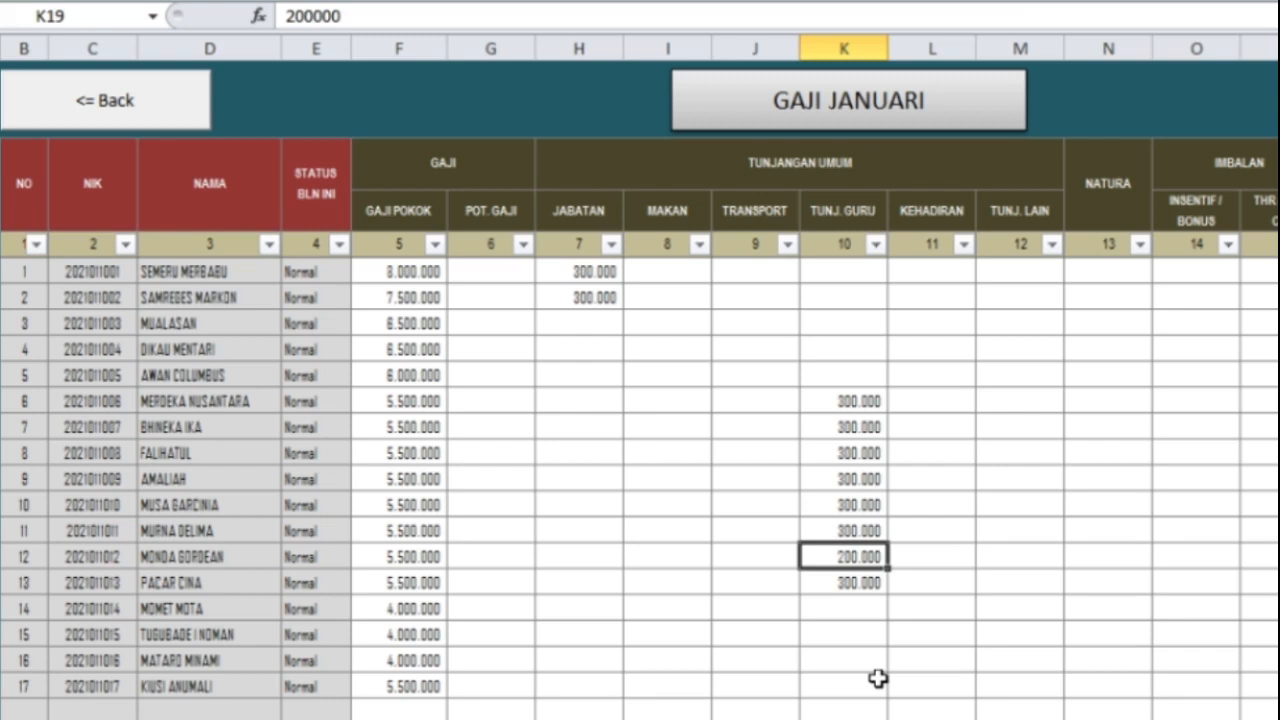
key("Down")
key("ctrl+v")
key("ctrl+c")
key("Down")
key("Down")
key("Down")
Step: Paste the 200.000 teacher allowance into K24 for employee 17
left_click(877, 678)
key("ctrl+v")
key("Escape")
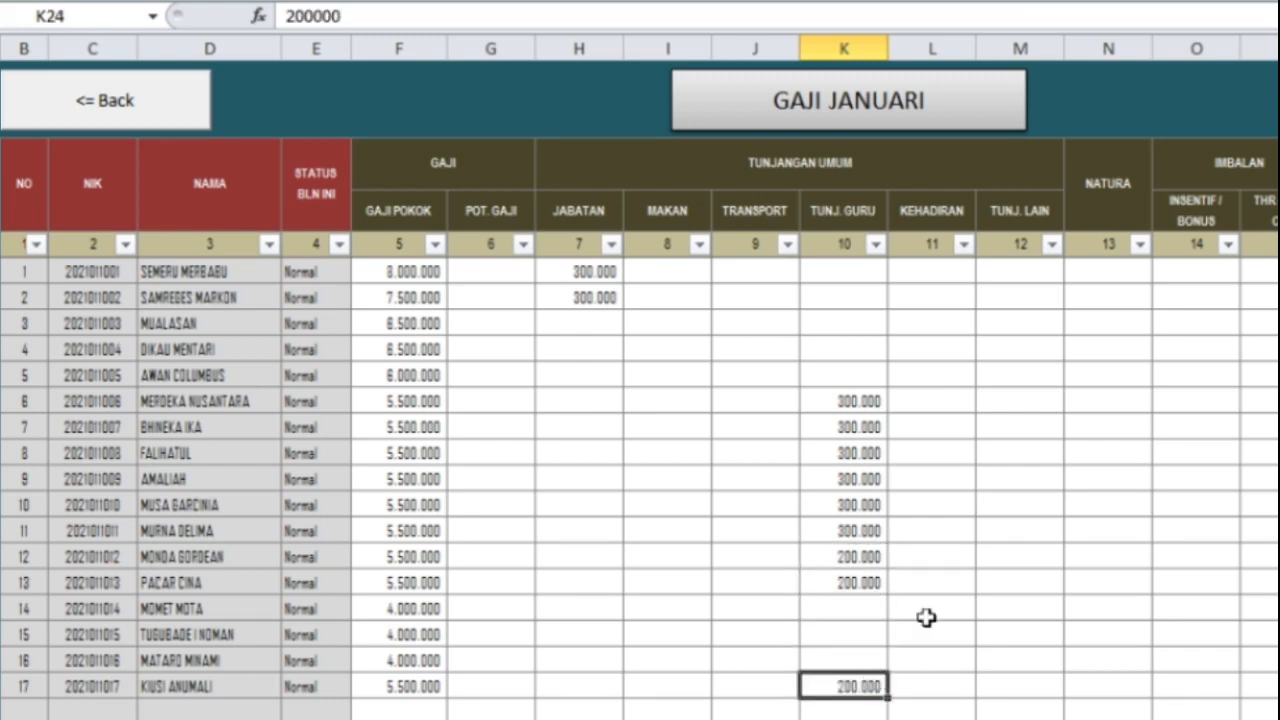
left_click(818, 524)
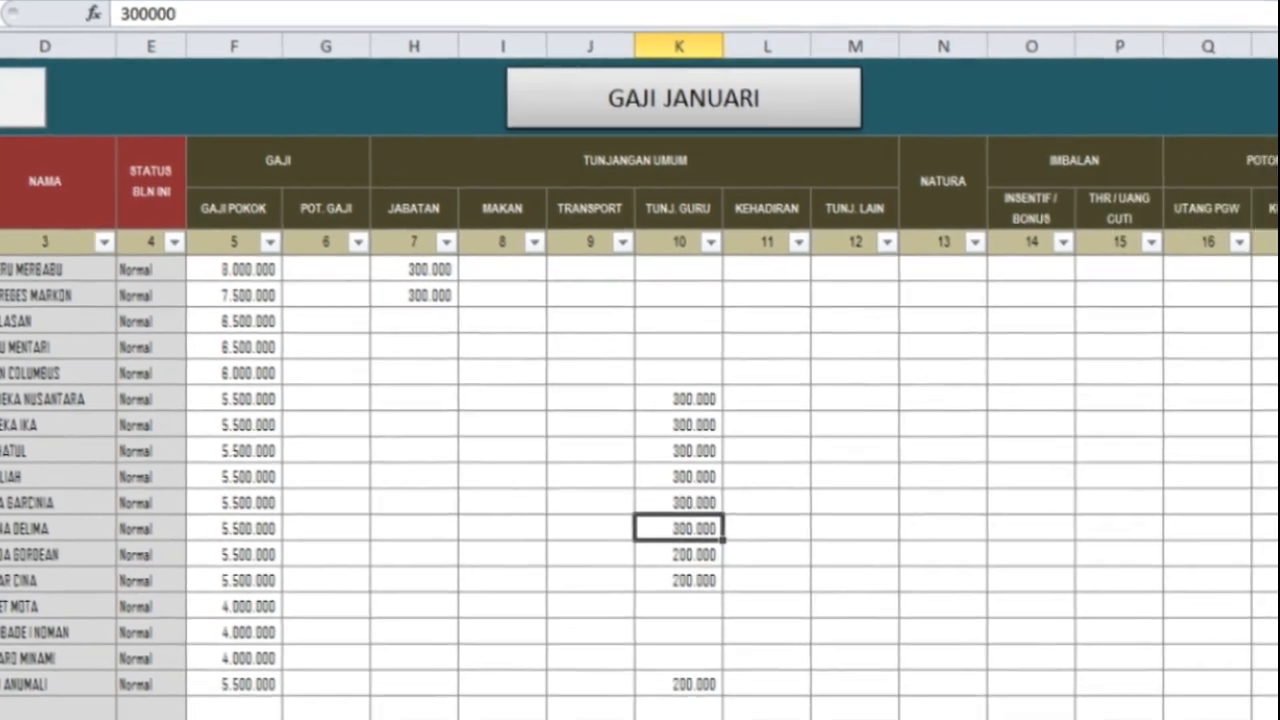
Step: Enter 50.000 KOPERASI in R8 and fill it down to R24 for all employees
left_click(1189, 266)
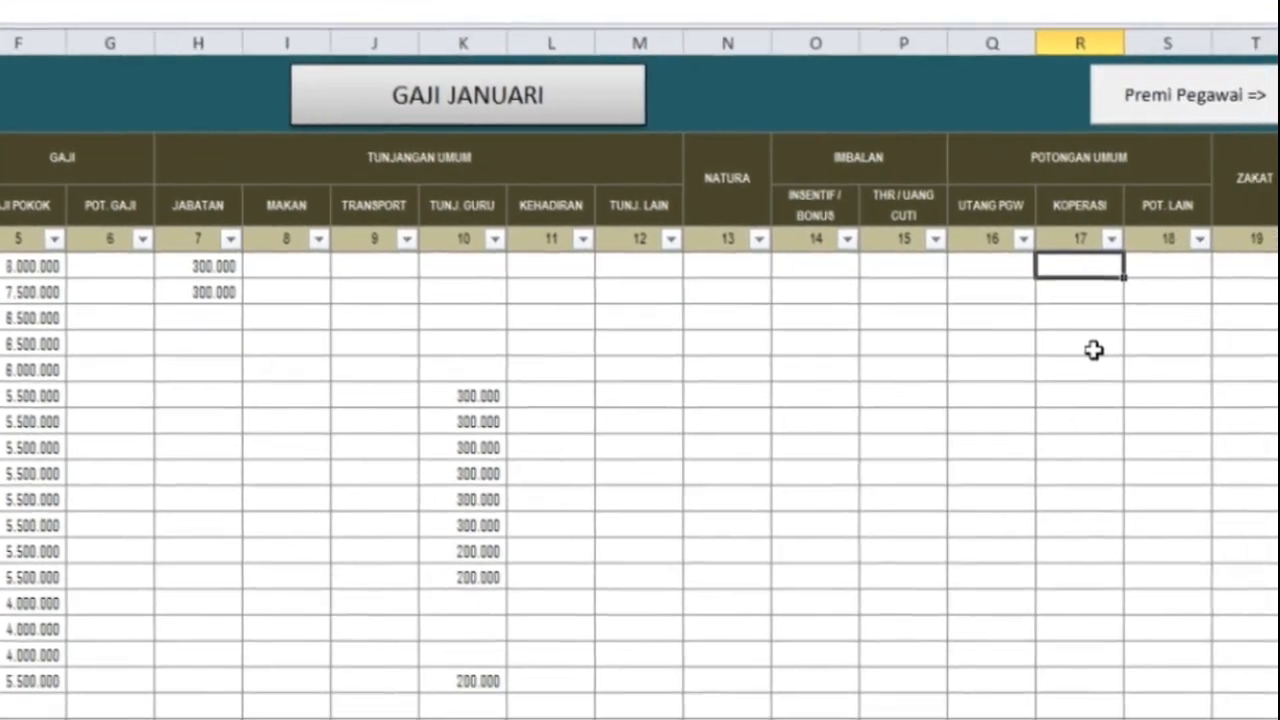
type("50.")
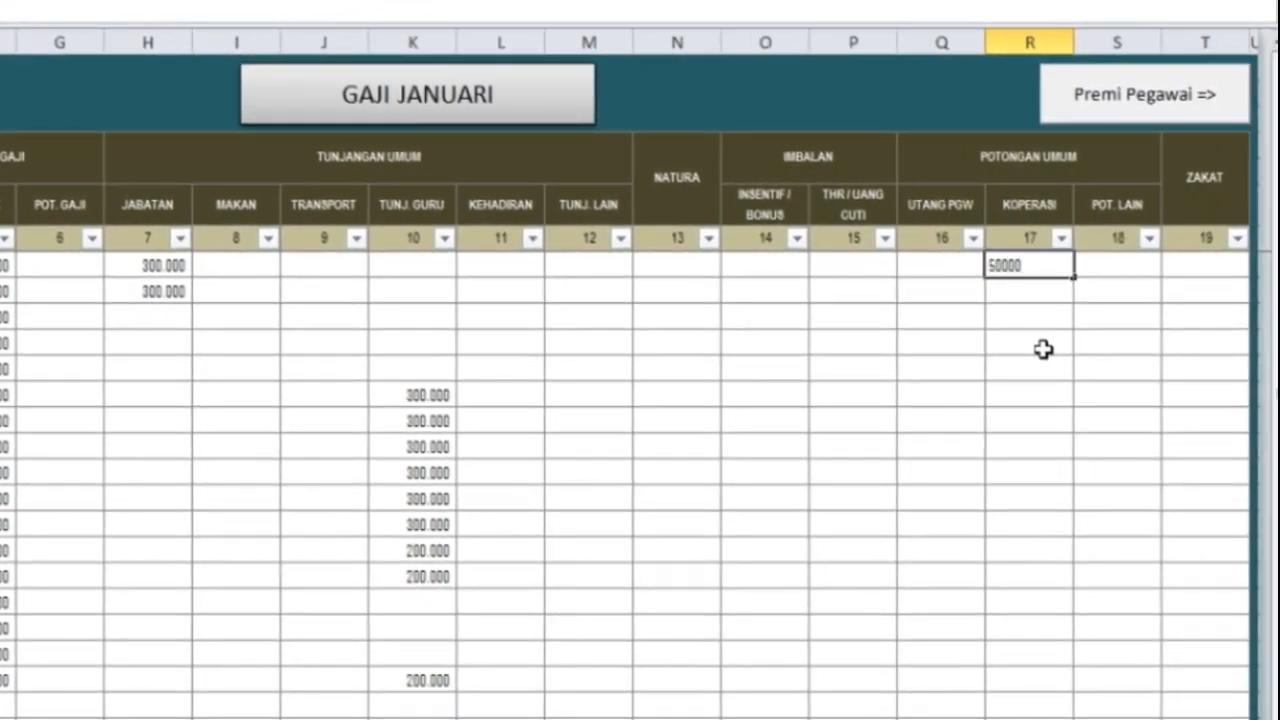
type("000")
key("ctrl+Return")
key("ctrl+c")
key("Down")
key("shift+Down")
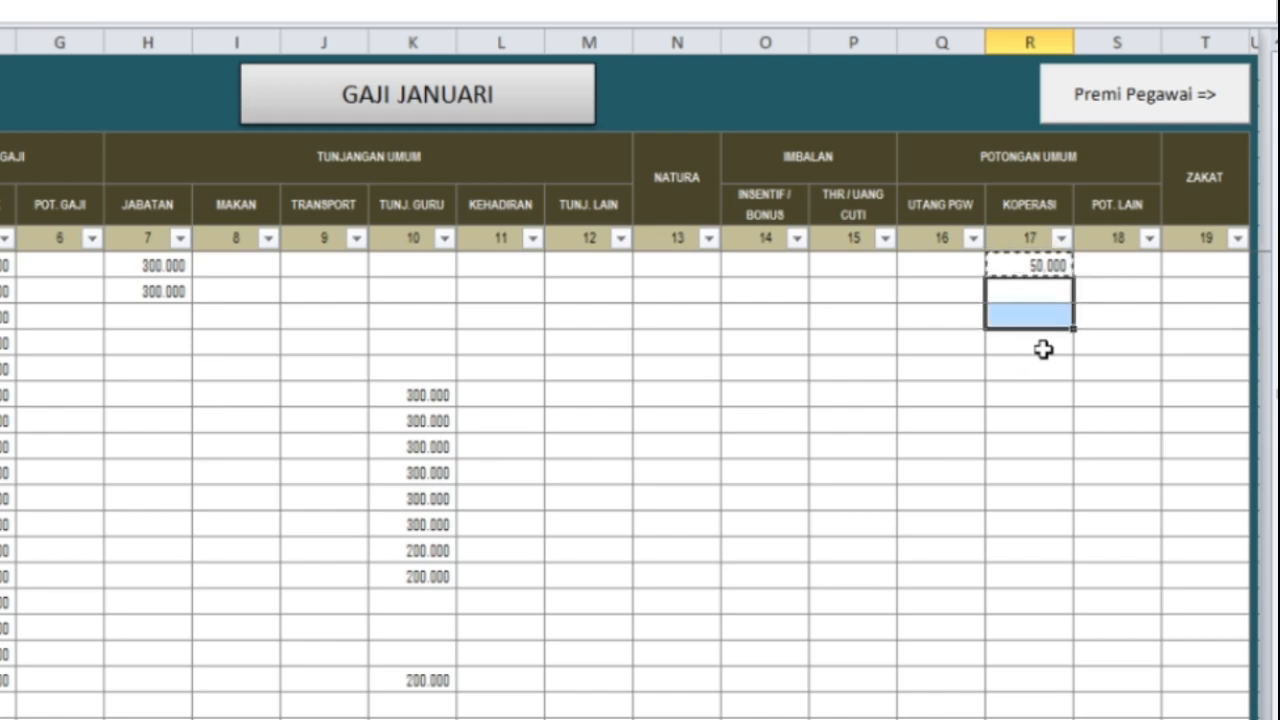
key("shift+Down")
key("shift+Down")
key("shift+Down")
key("shift+Down")
key("shift+Down")
key("shift+Down")
key("shift+Down")
key("shift+Down")
key("shift+Down")
key("shift+Down")
key("shift+Down")
key("shift+Down")
key("shift+Down")
key("shift+Down")
key("ctrl+v")
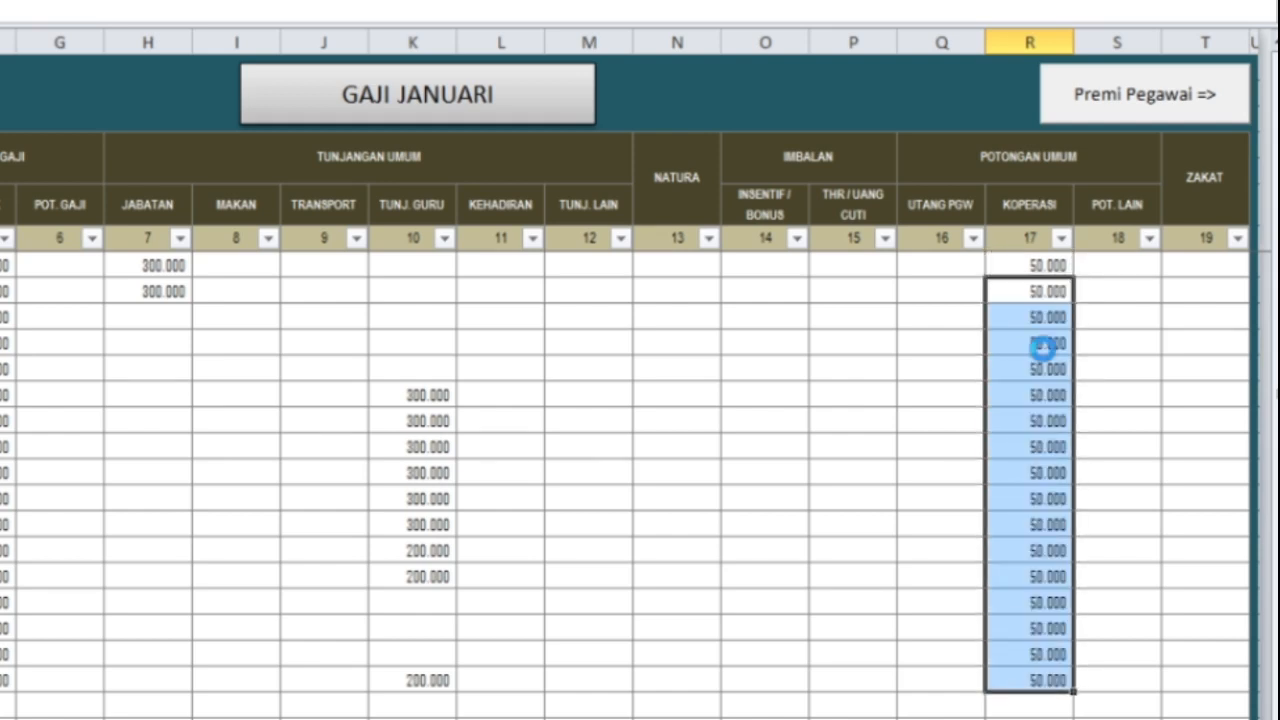
left_click(1048, 322)
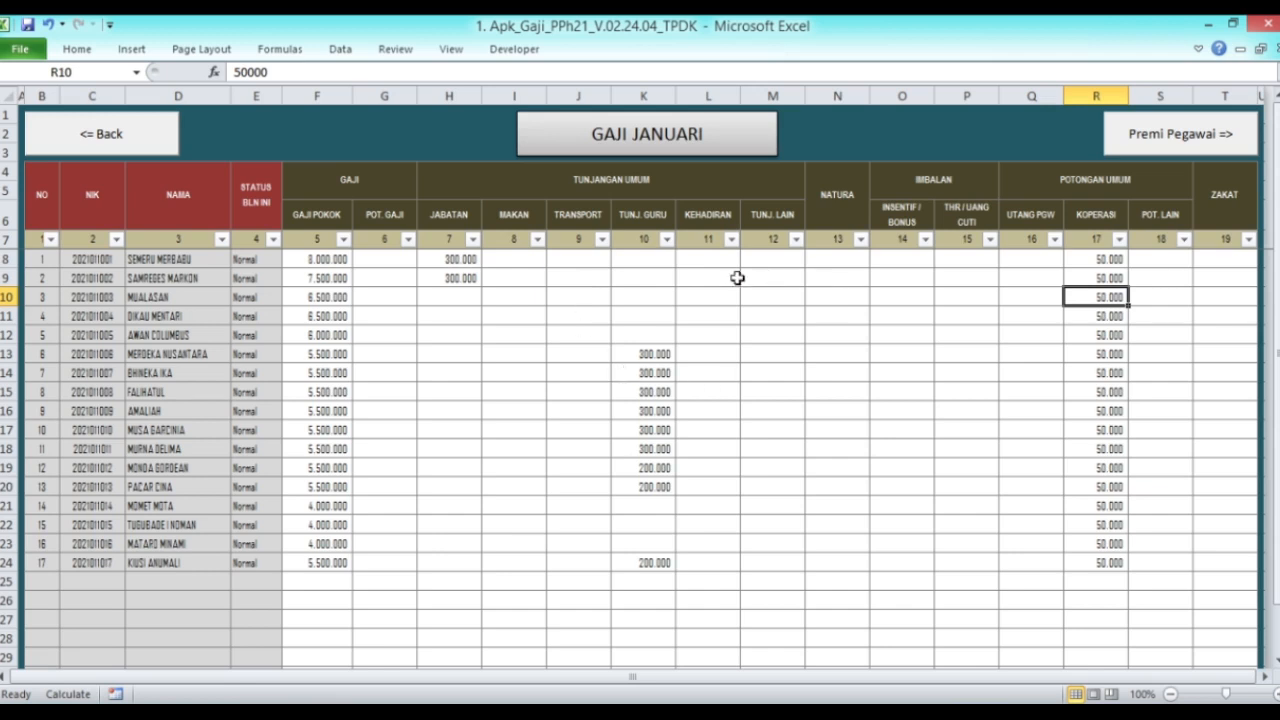
Step: Glance at the empty PREMI PGW JANUARI sheet, then return to the main menu and open Data Kepegawaian
left_click(1180, 138)
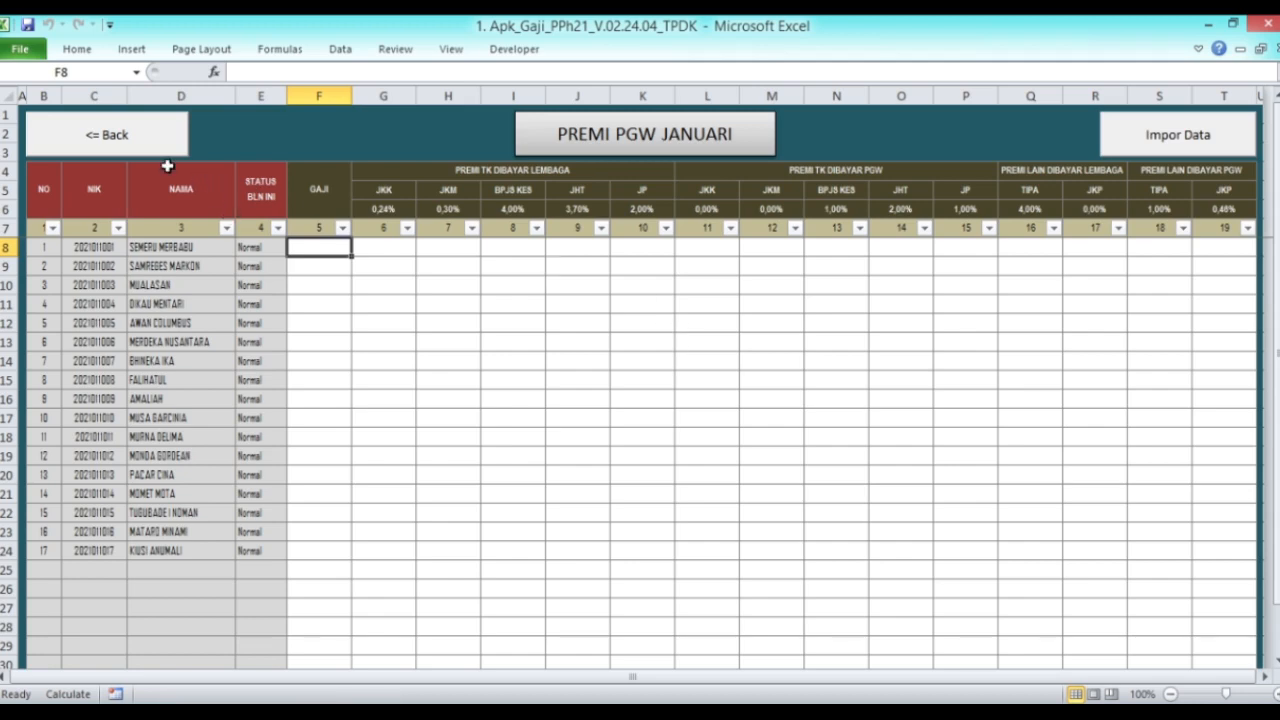
left_click(110, 135)
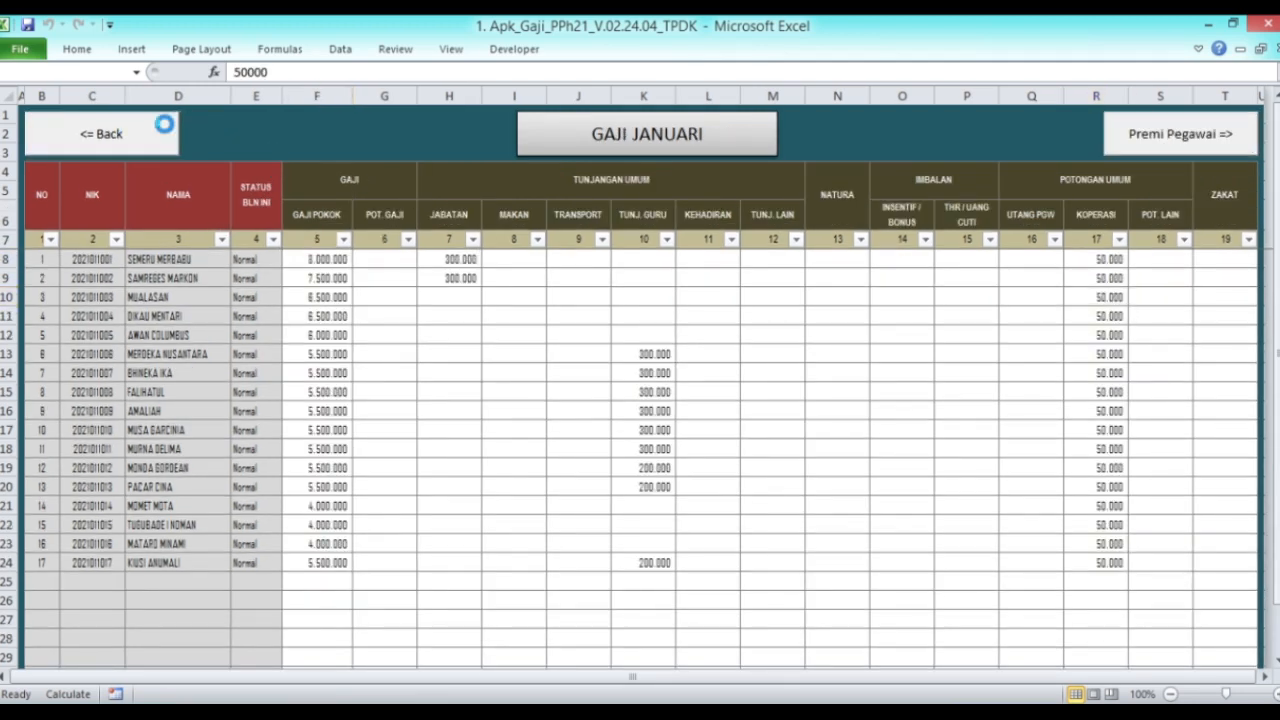
left_click(160, 134)
left_click(436, 151)
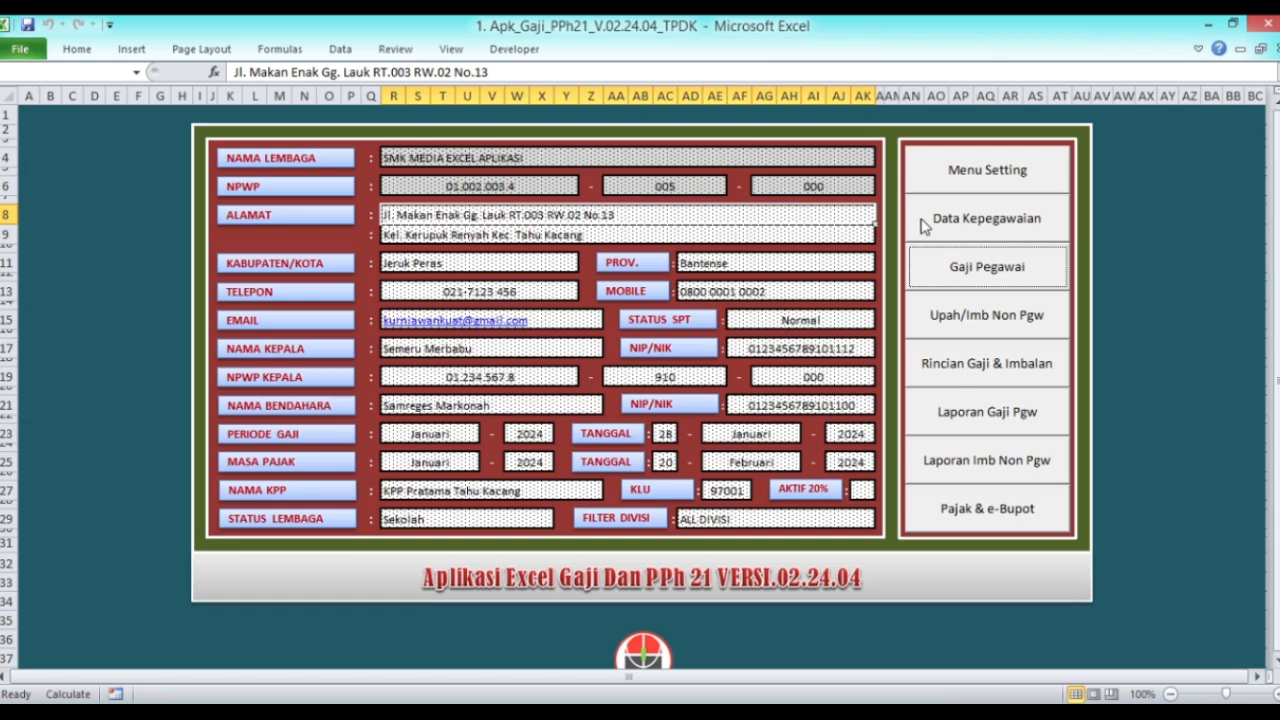
left_click(970, 220)
left_click(580, 313)
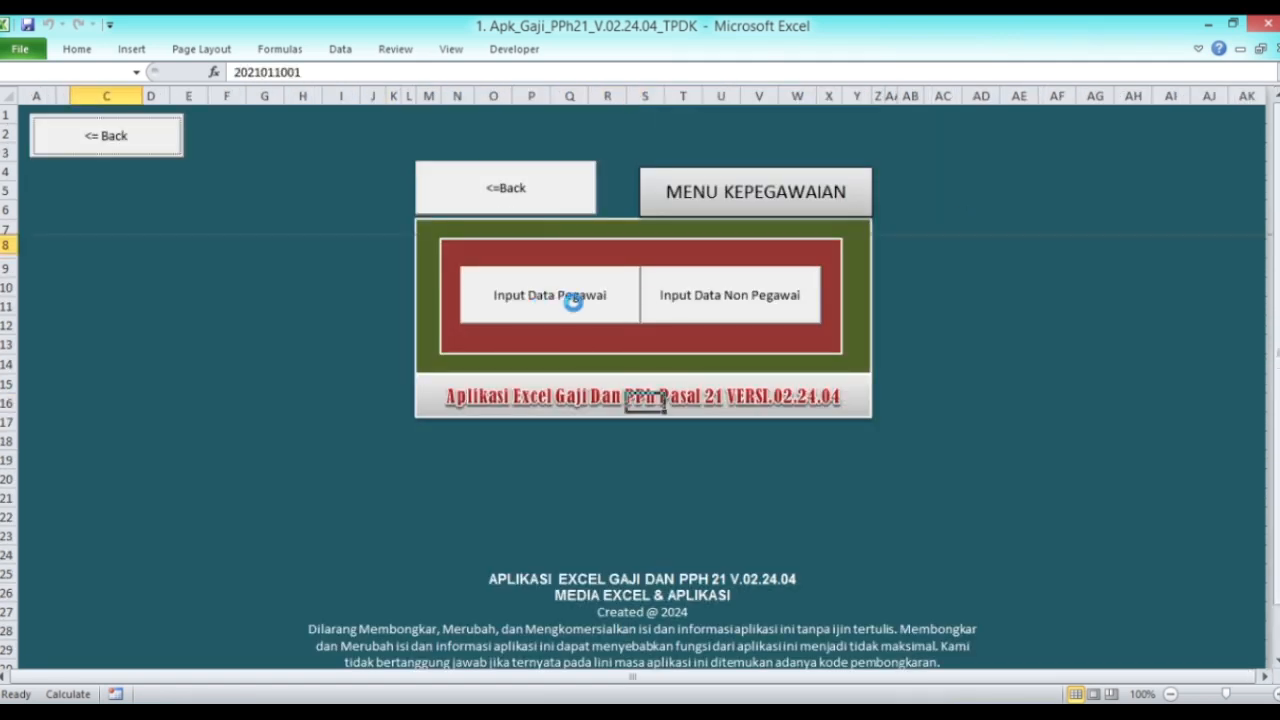
Step: Clear the GP codes in the PREMI cells for employees 12, 13 and 17
left_click(1150, 138)
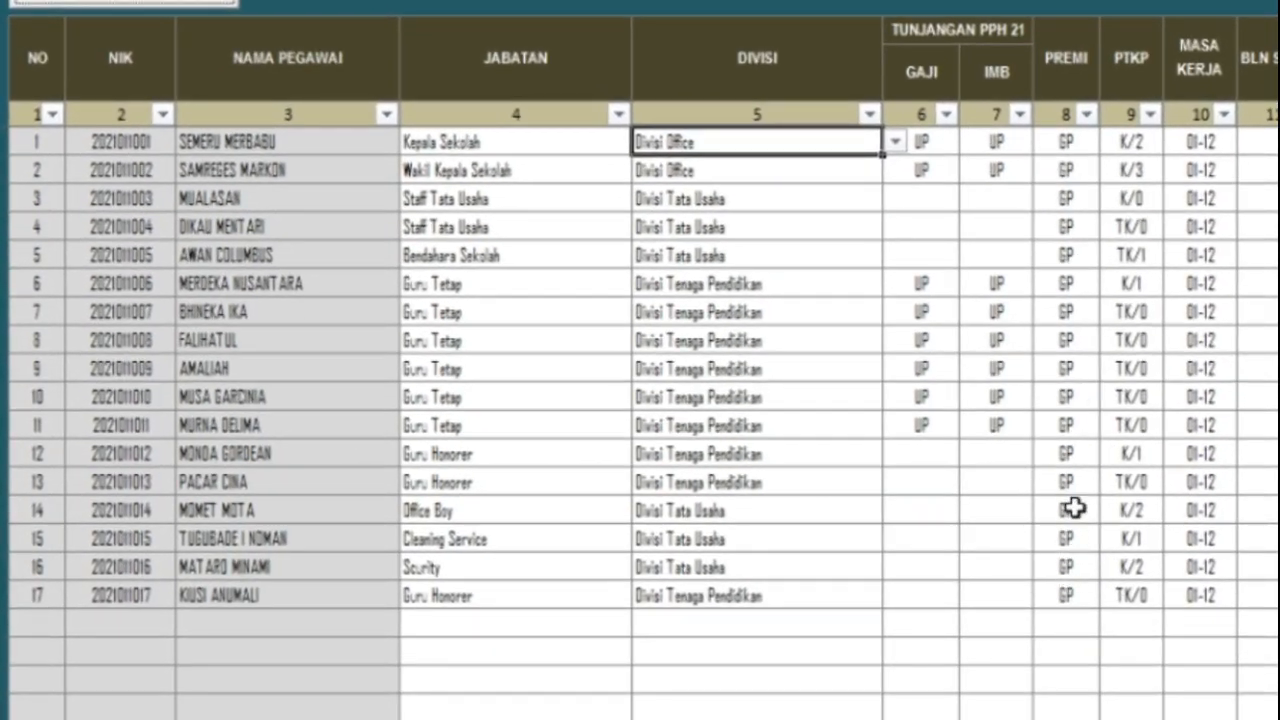
left_click_drag(1069, 453, 1073, 476)
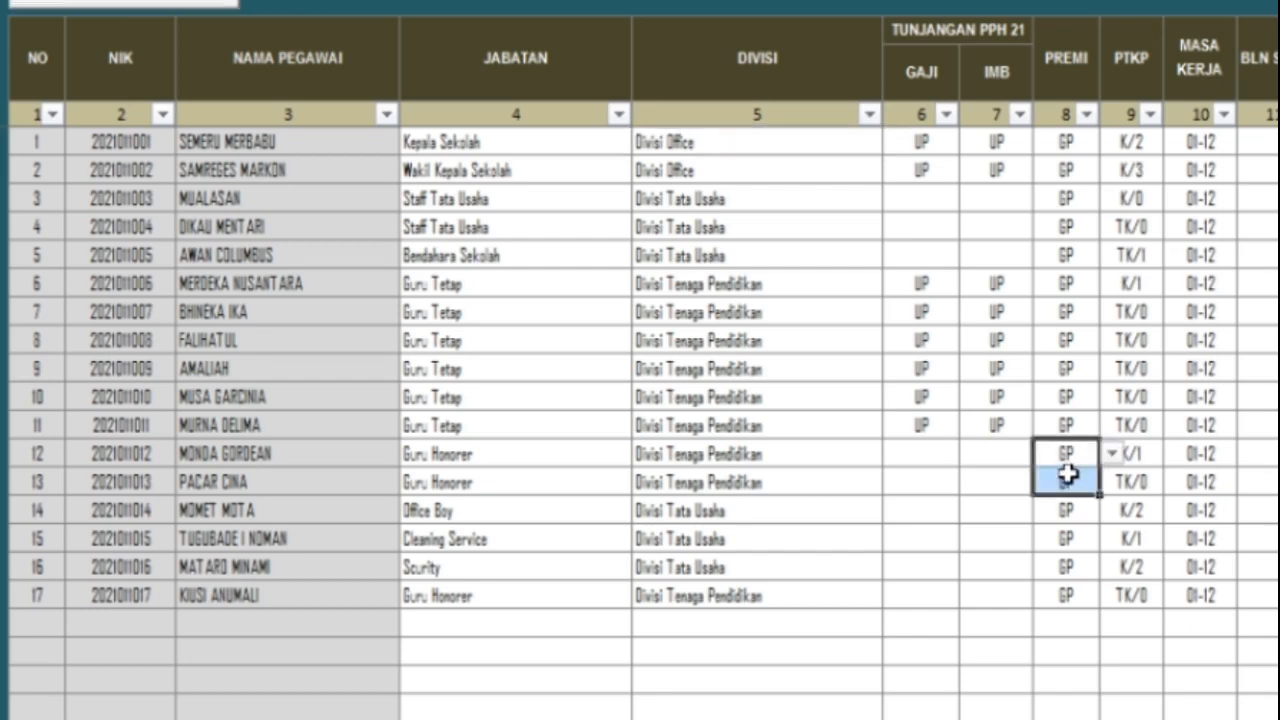
right_click(1073, 476)
left_click(1157, 249)
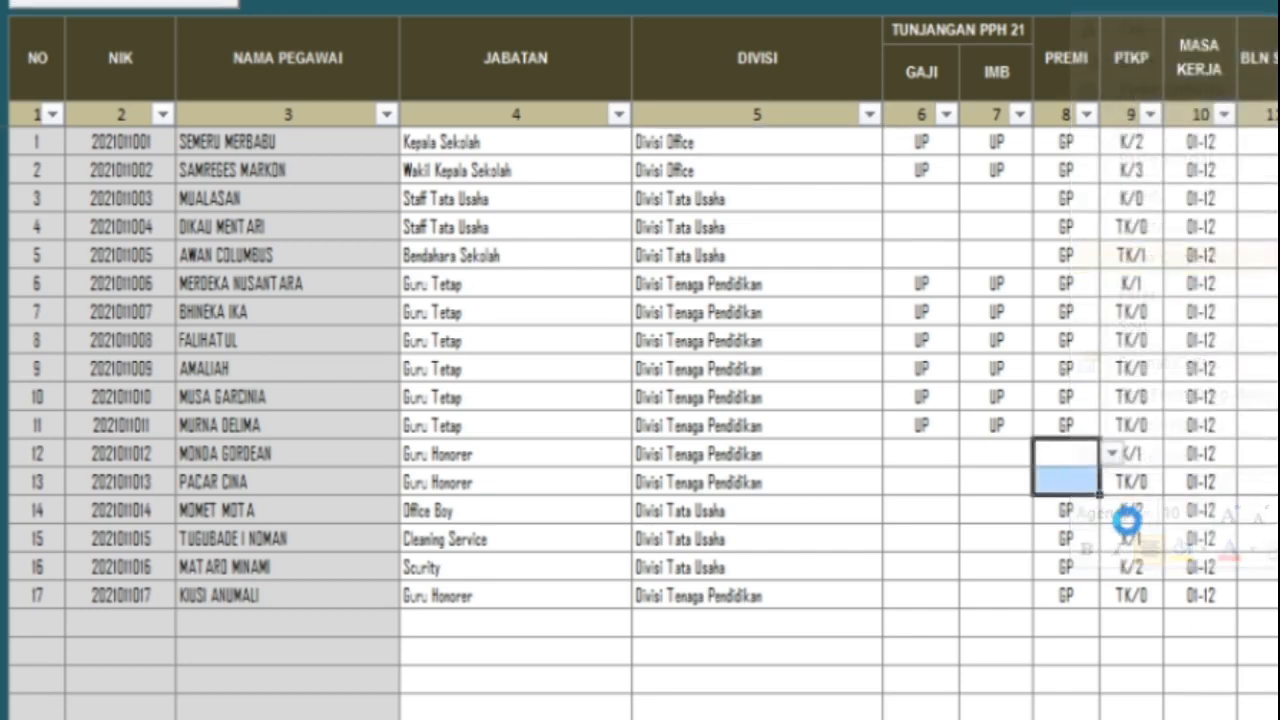
left_click(1062, 597)
right_click(1066, 603)
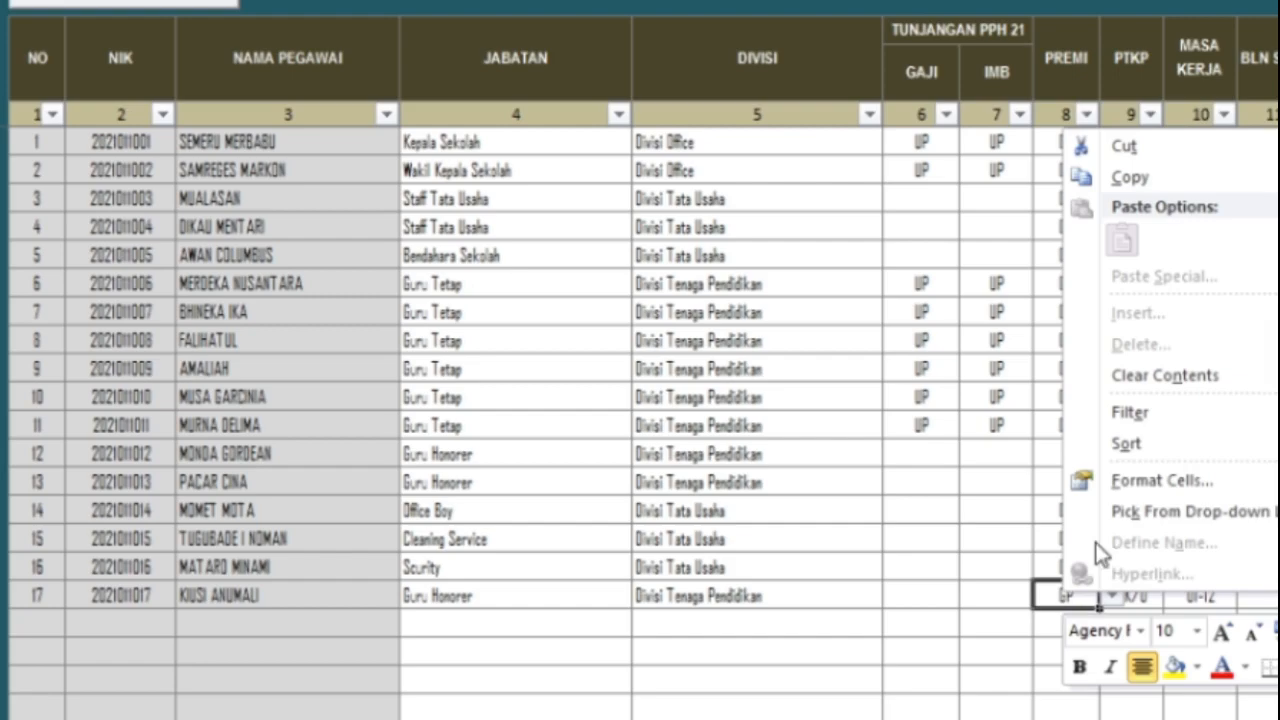
left_click(1125, 374)
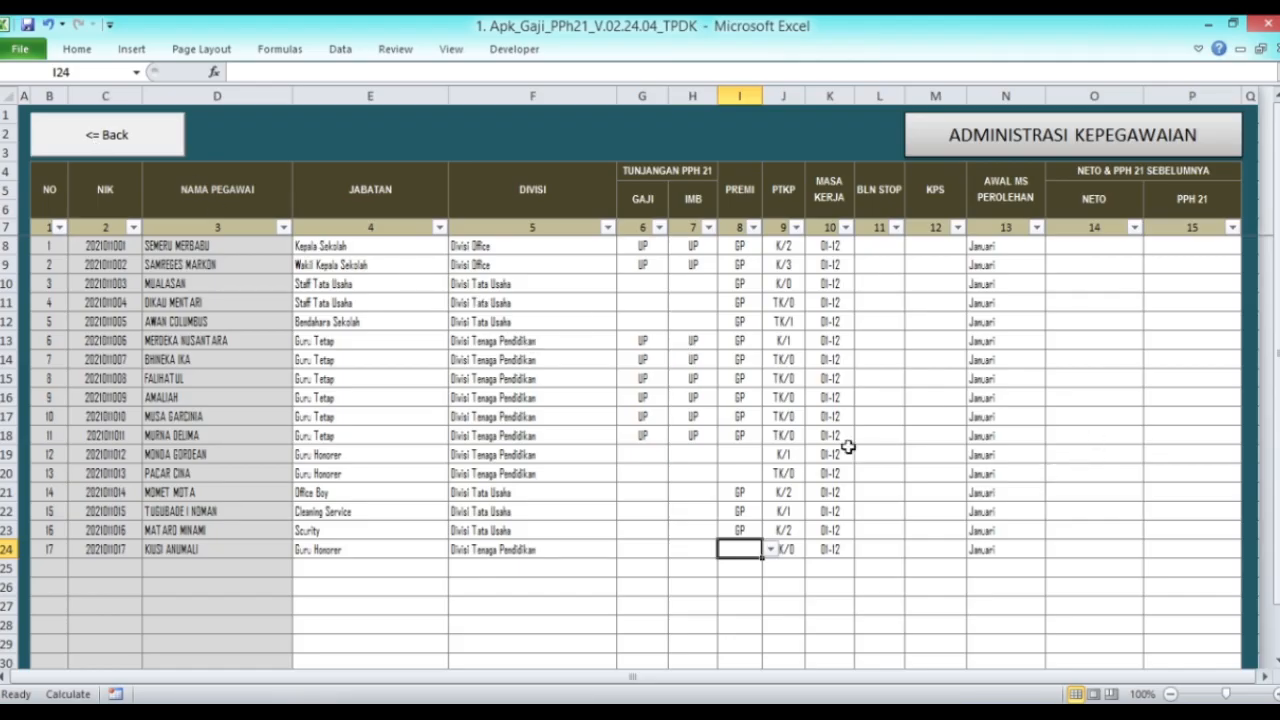
Step: Verify the three PREMI cells are empty, then return to the Biodata Pegawai sheet
left_click(750, 455)
left_click(750, 474)
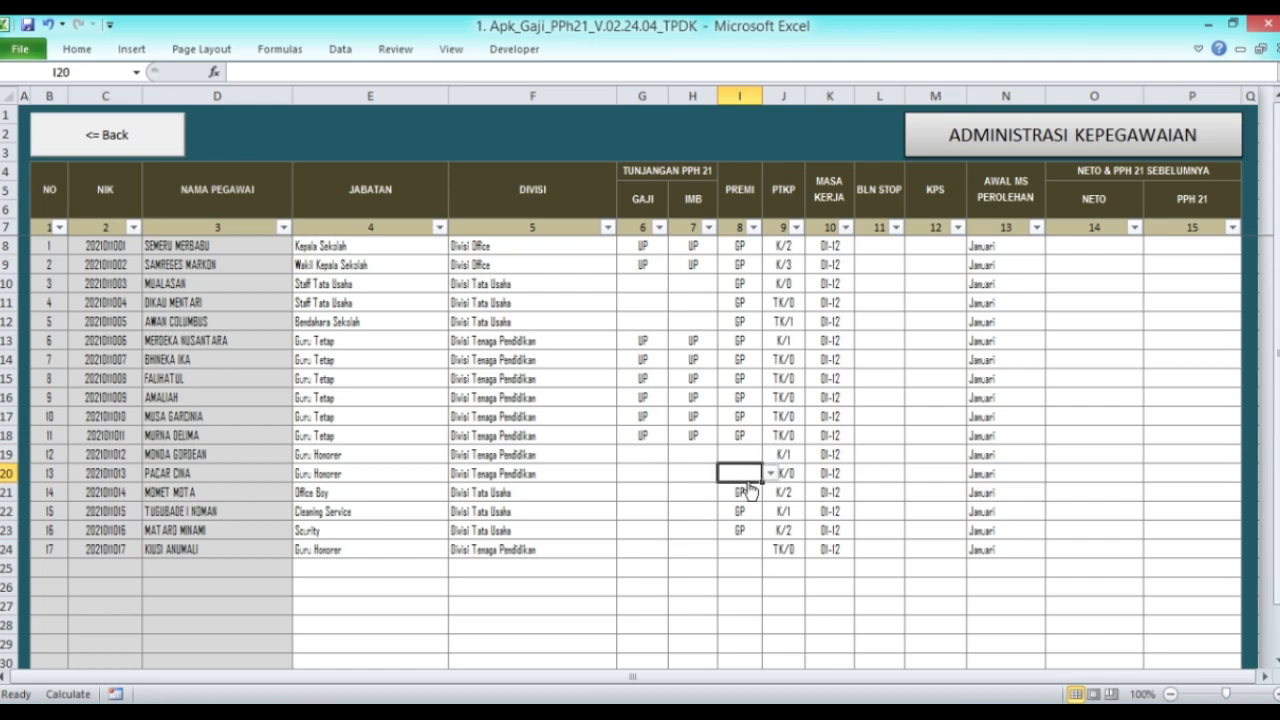
left_click(750, 556)
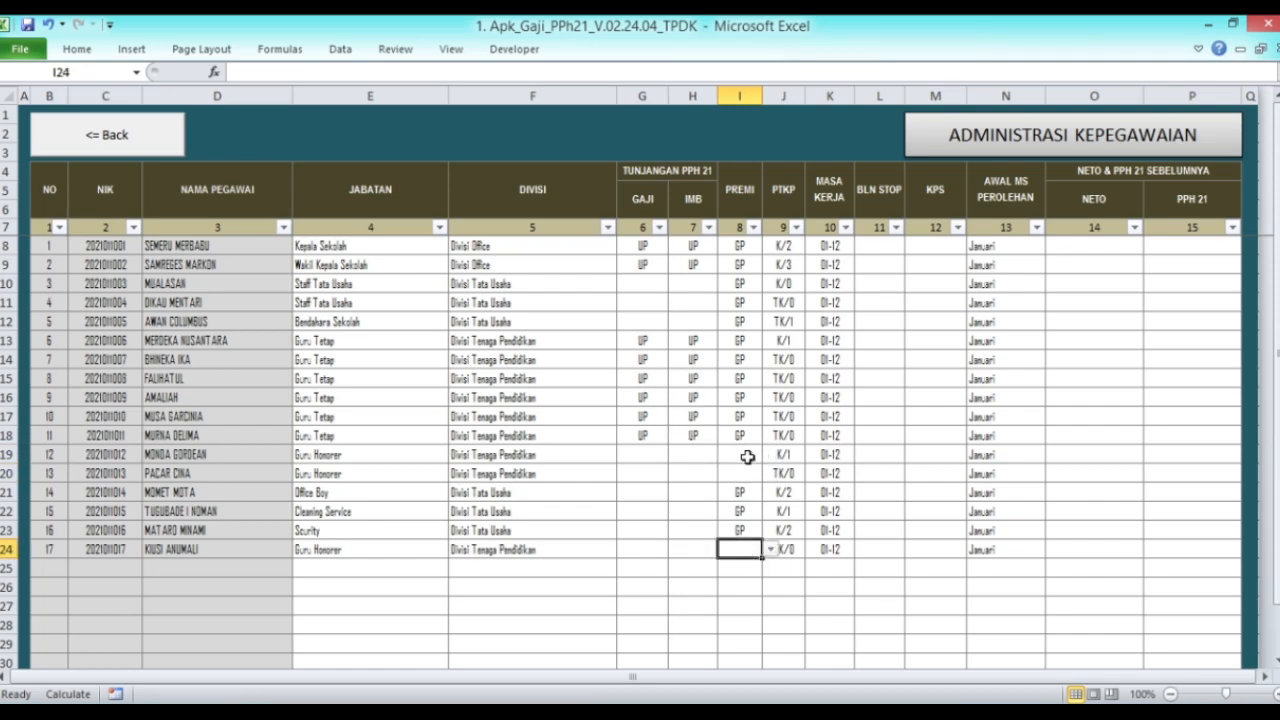
left_click(140, 131)
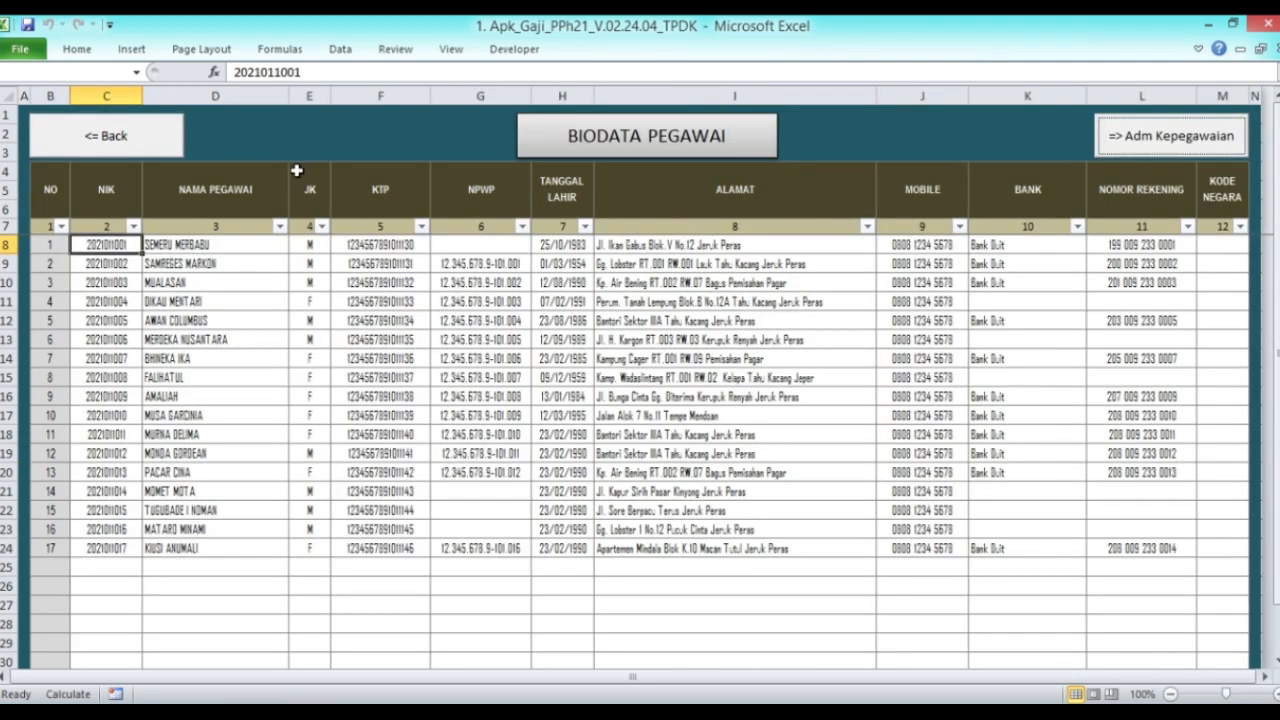
Step: Go to the January premium sheet through Gaji Pegawai and run Impor Data to compute premiums
left_click(155, 148)
left_click(560, 178)
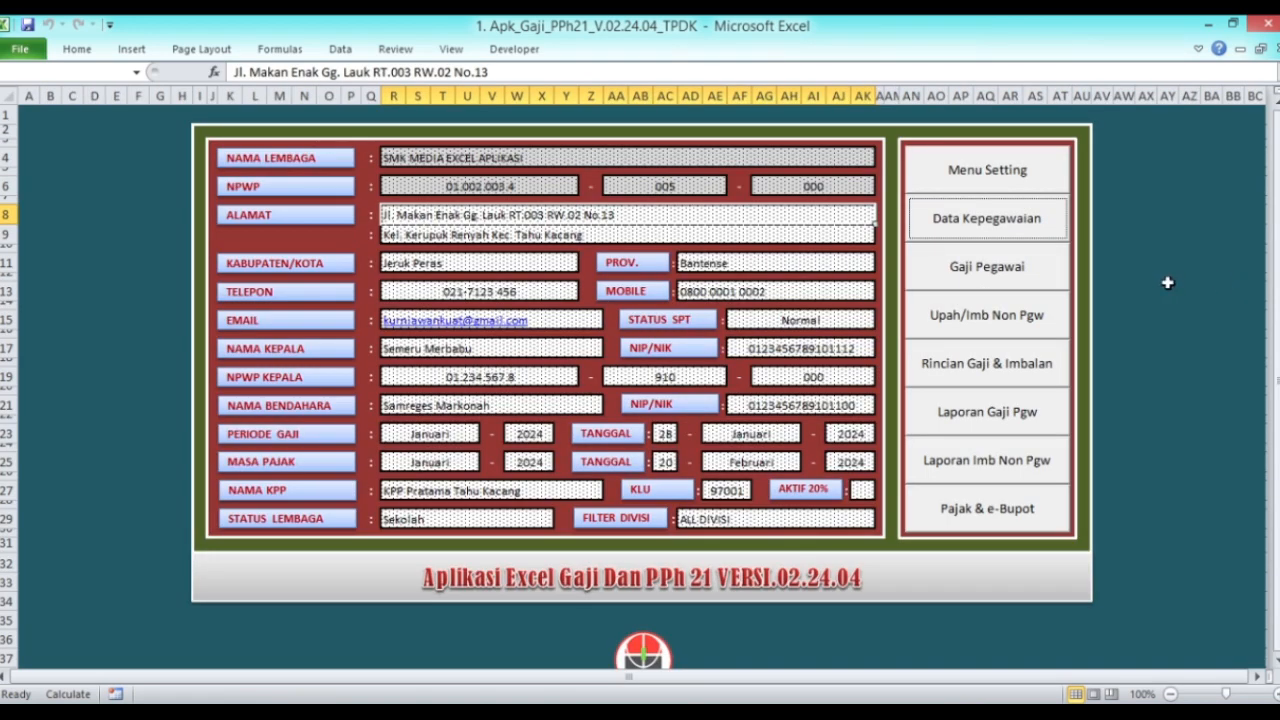
left_click(975, 260)
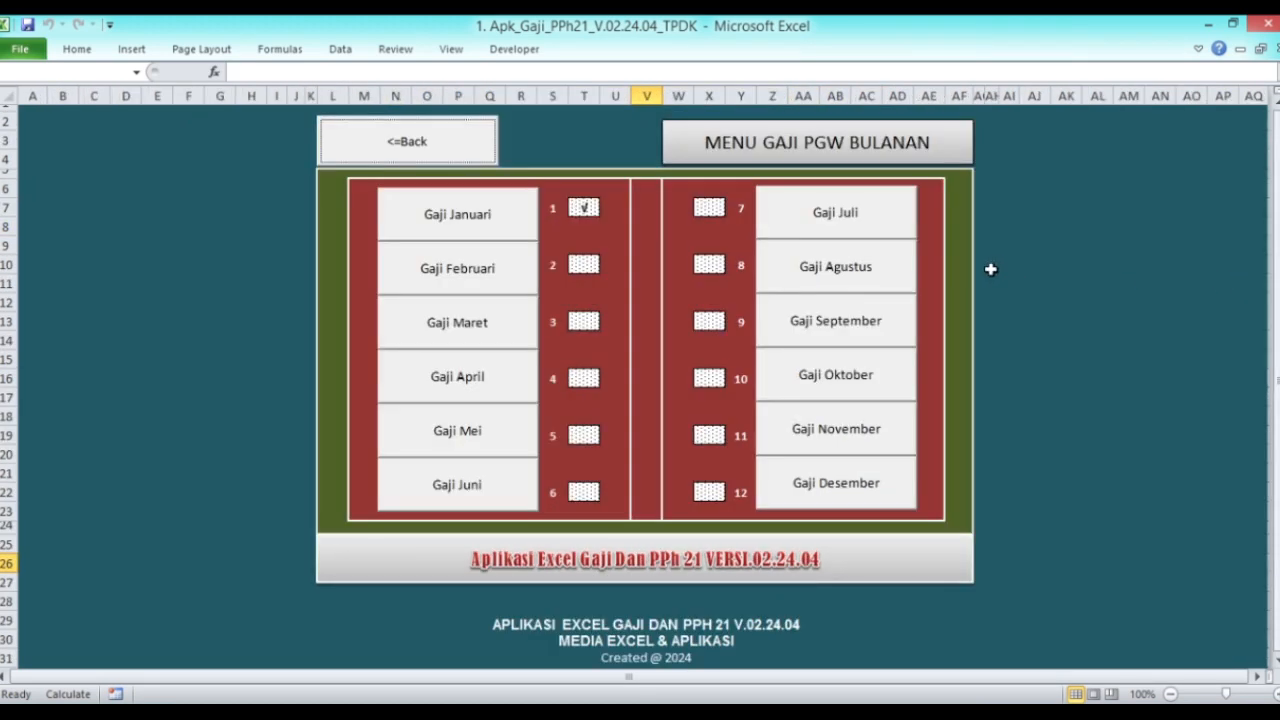
left_click(495, 225)
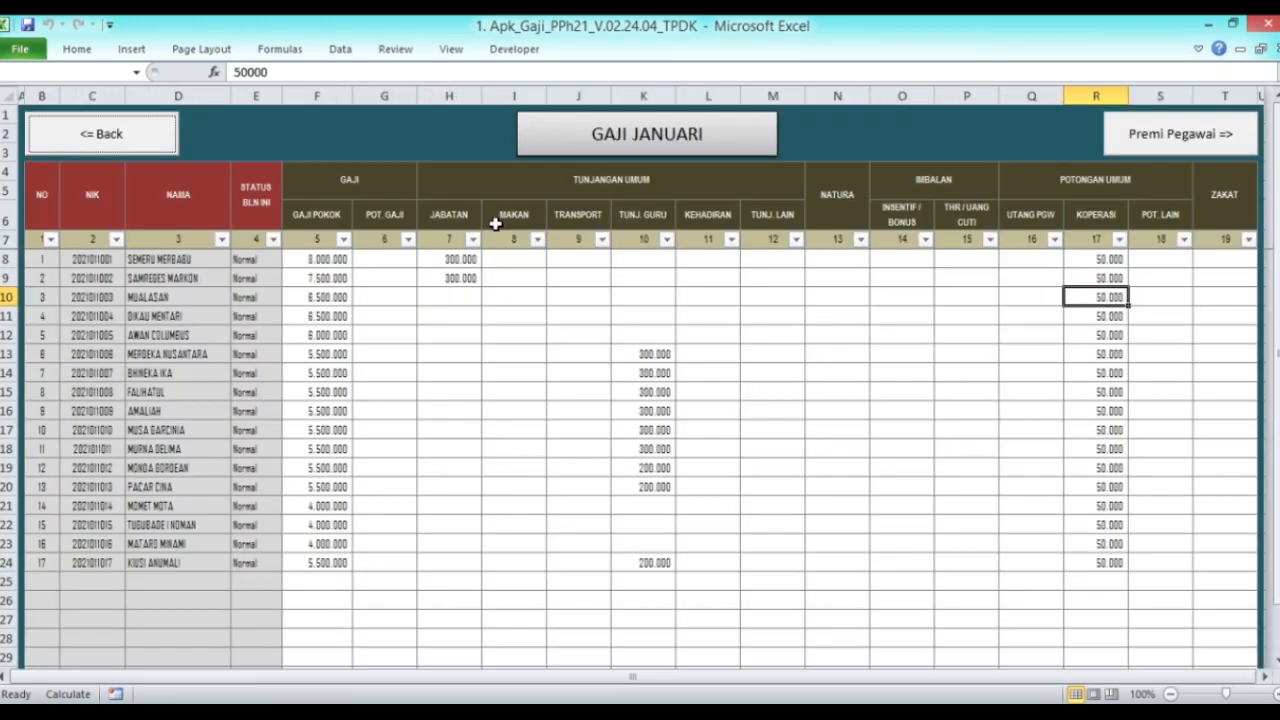
left_click(1180, 146)
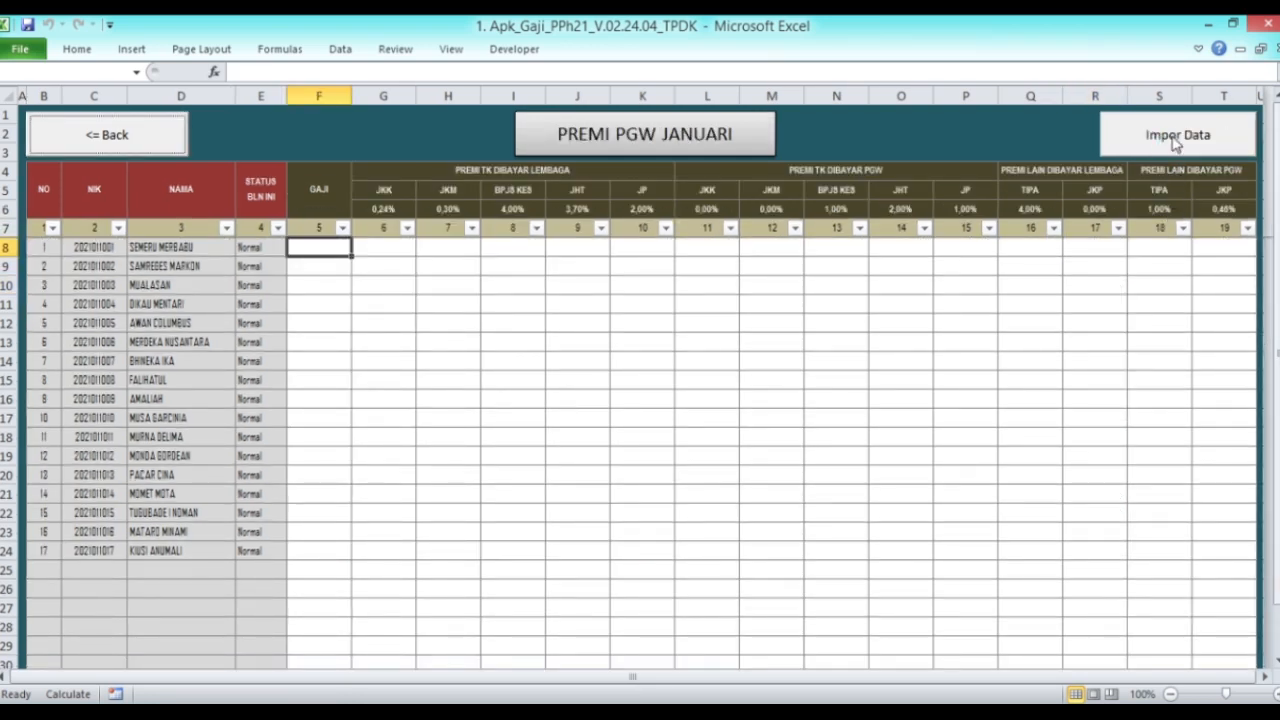
left_click(1176, 142)
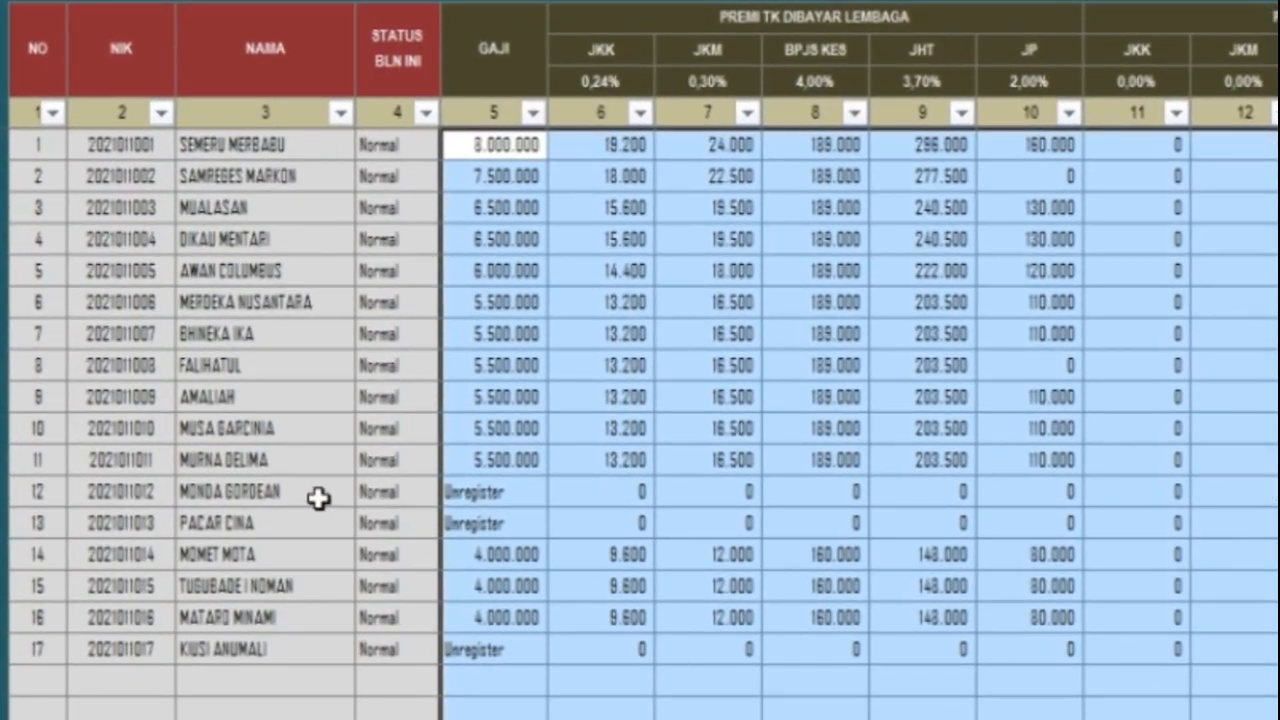
Step: Confirm employees 12, 13 and 17 are marked Unregister, then return to Gaji Januari
left_click_drag(494, 491, 507, 521)
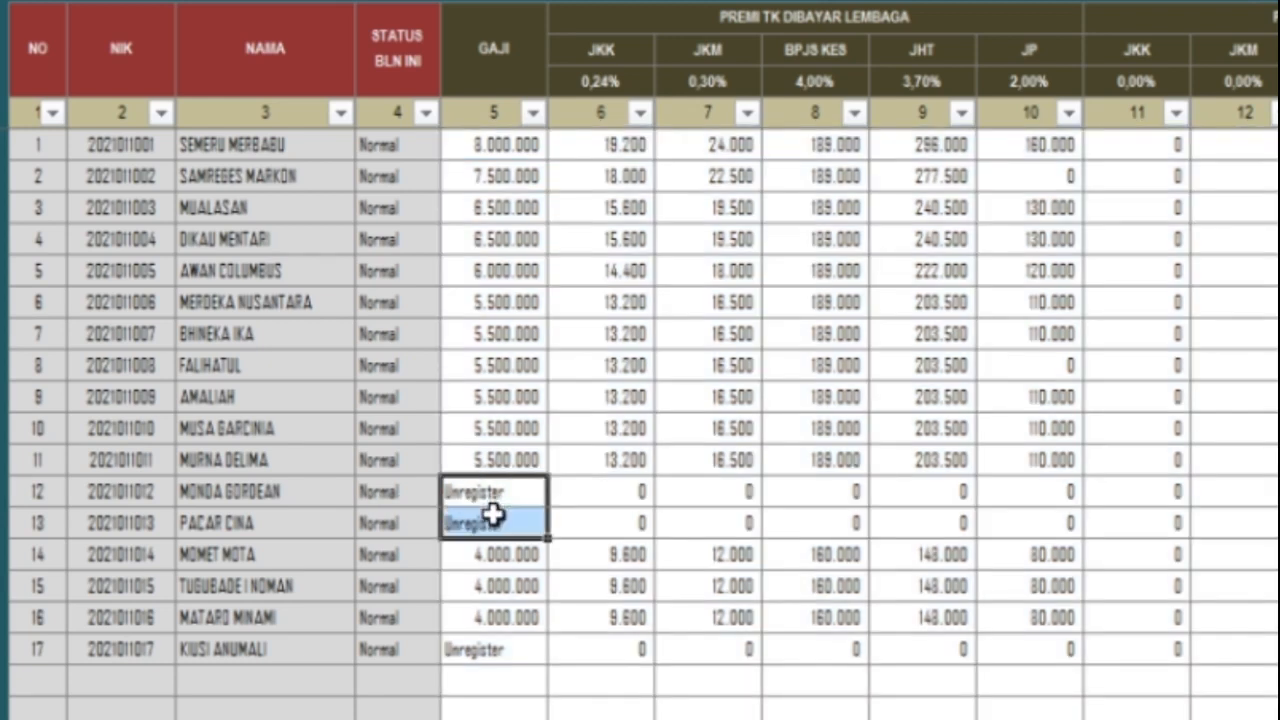
left_click(508, 652)
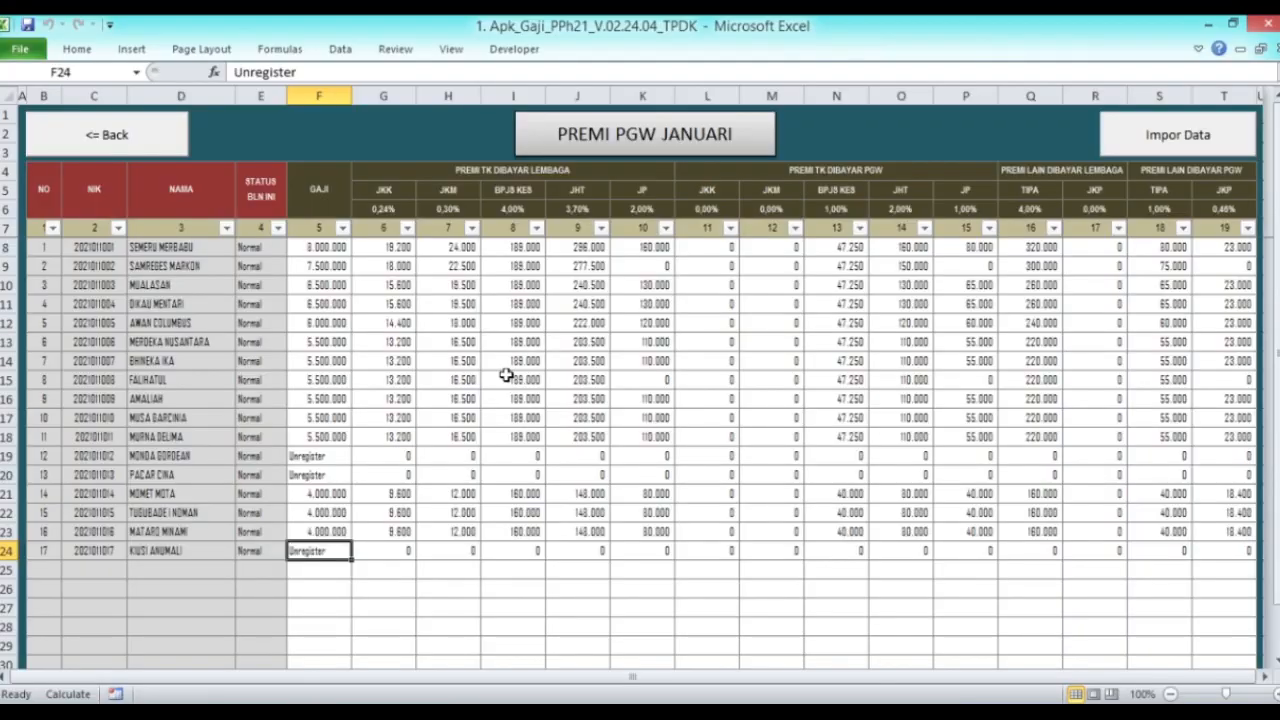
left_click(160, 142)
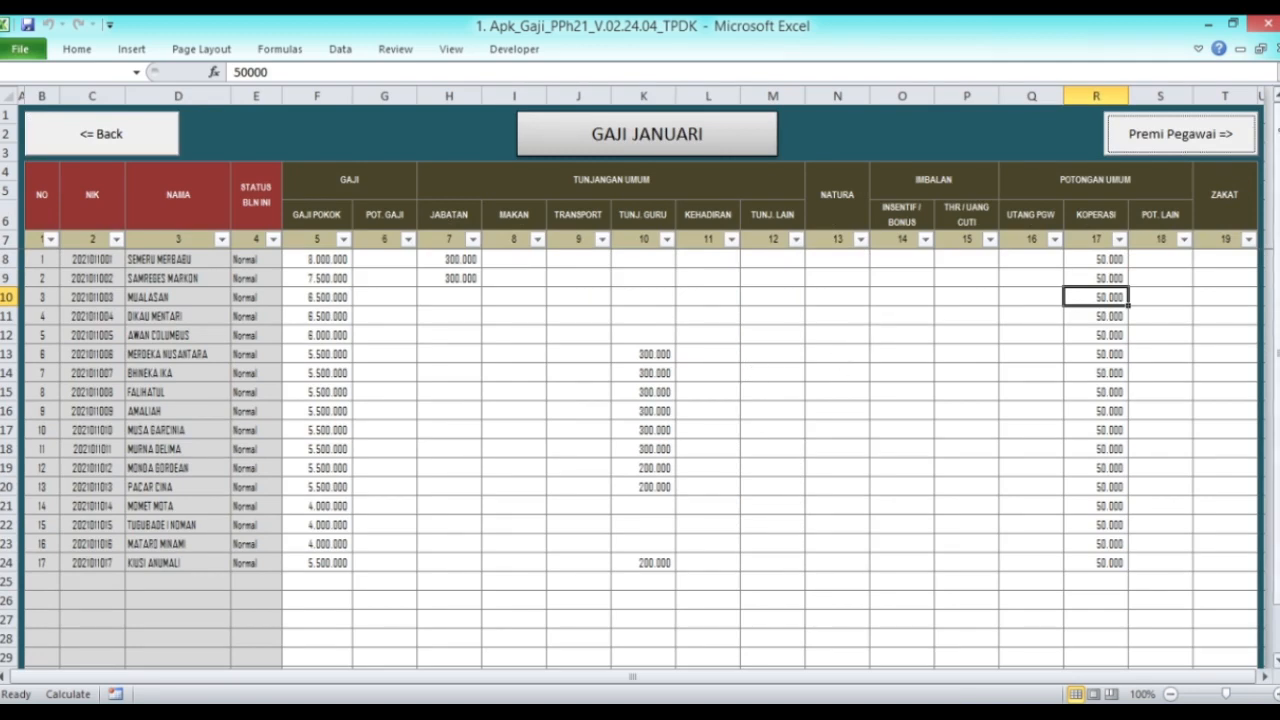
left_click(1238, 137)
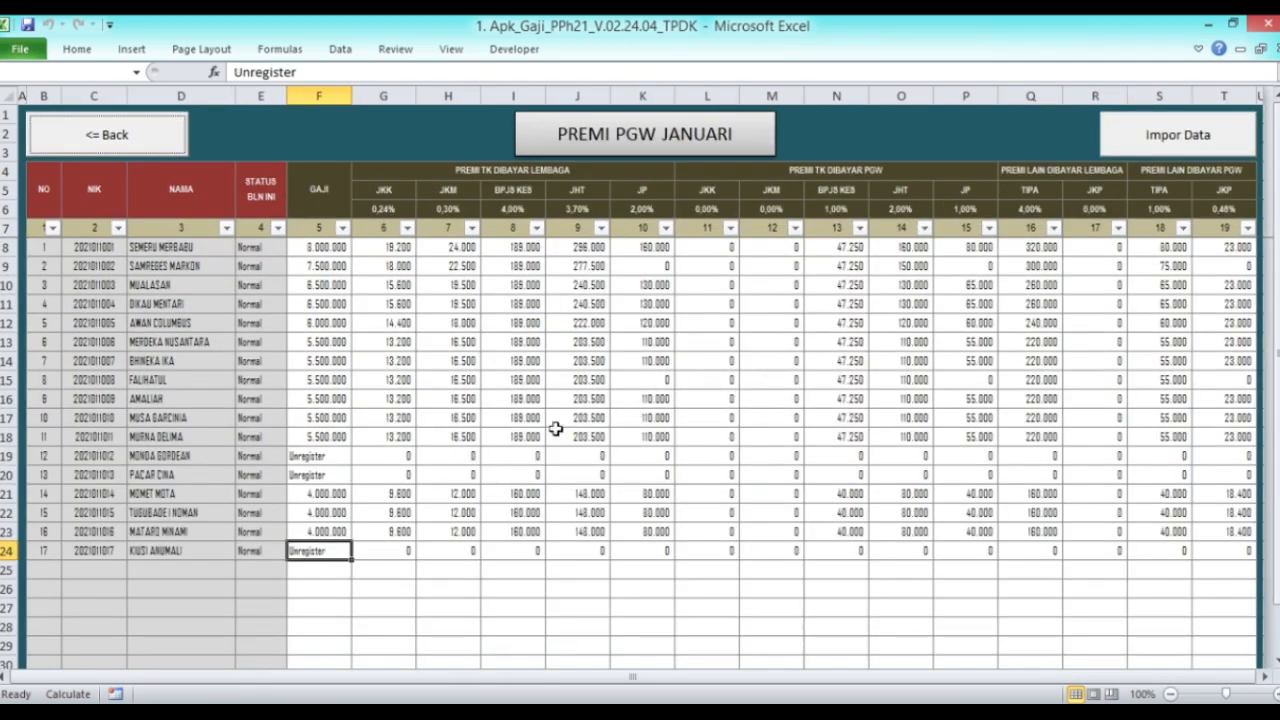
left_click(140, 147)
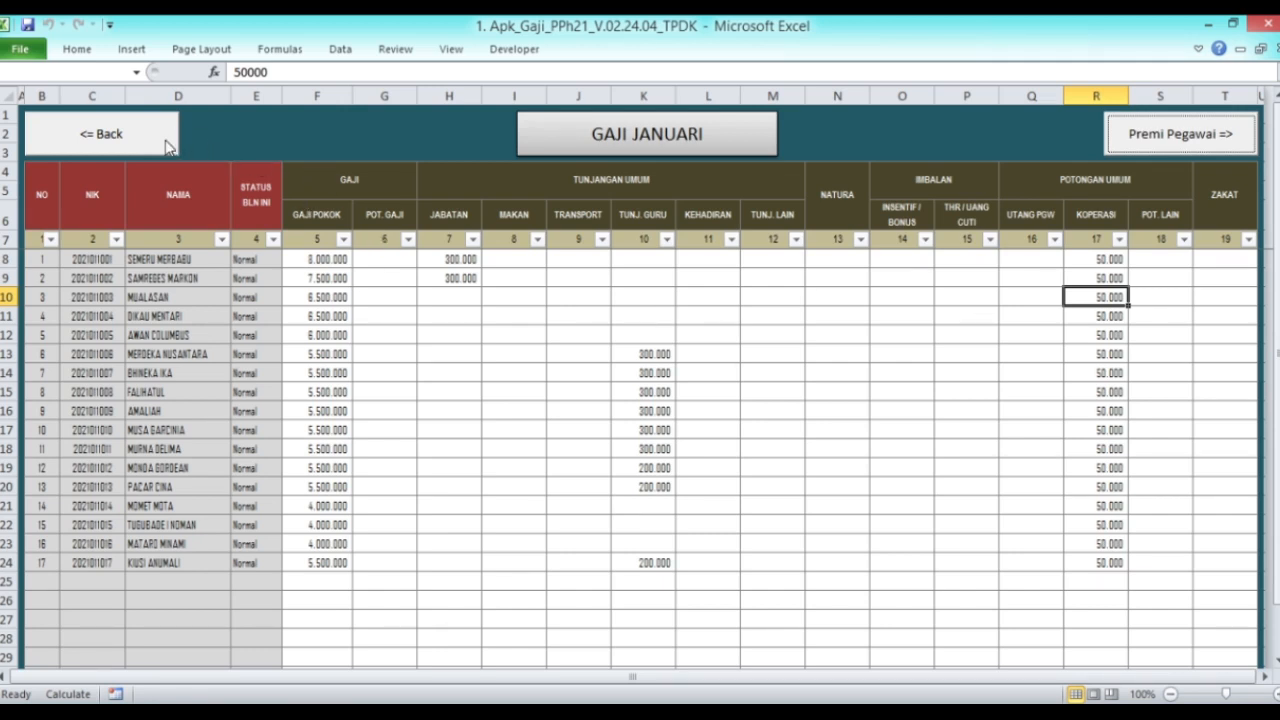
Step: Open the monthly employee payroll sheet from the salary and PPh 21 details menu
left_click(165, 145)
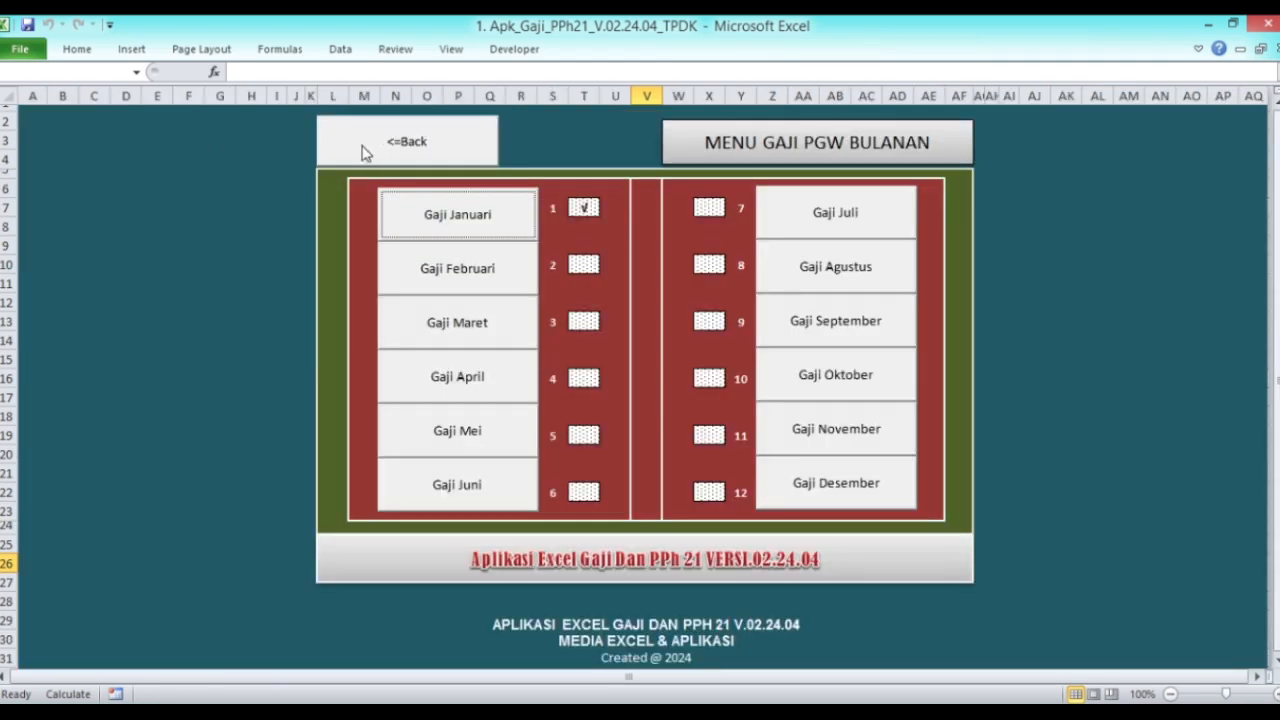
left_click(366, 147)
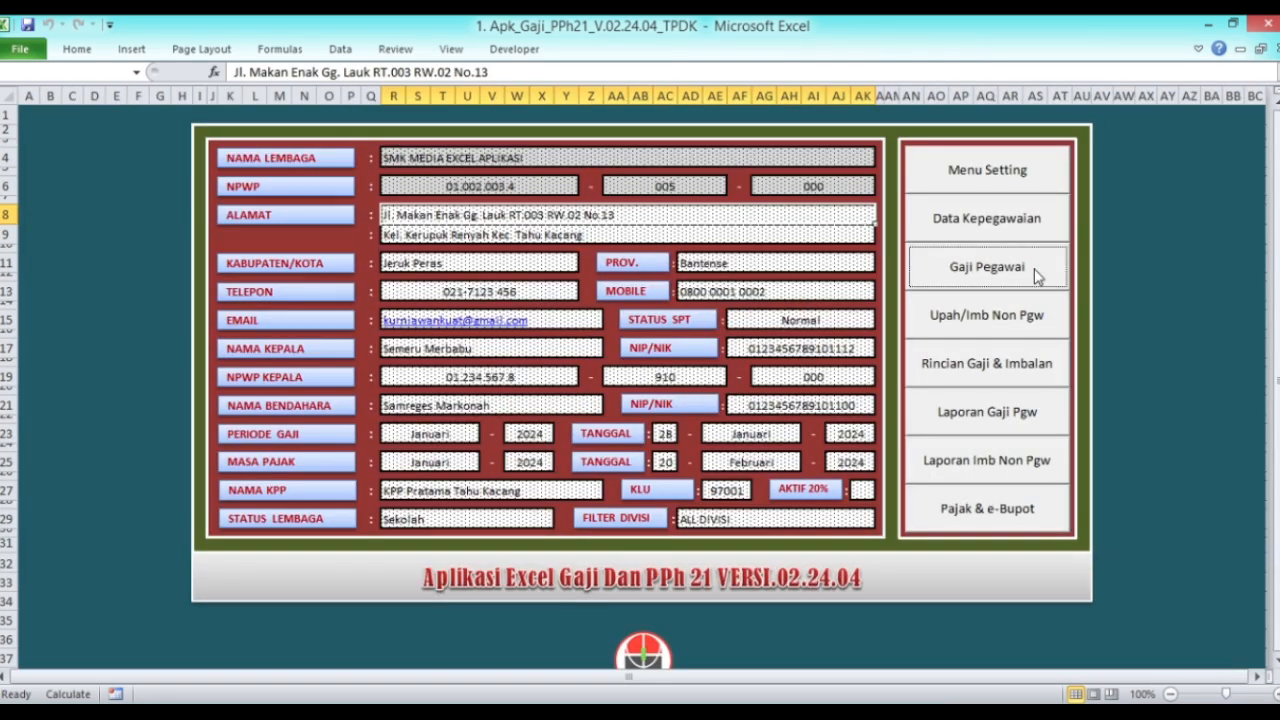
left_click(982, 372)
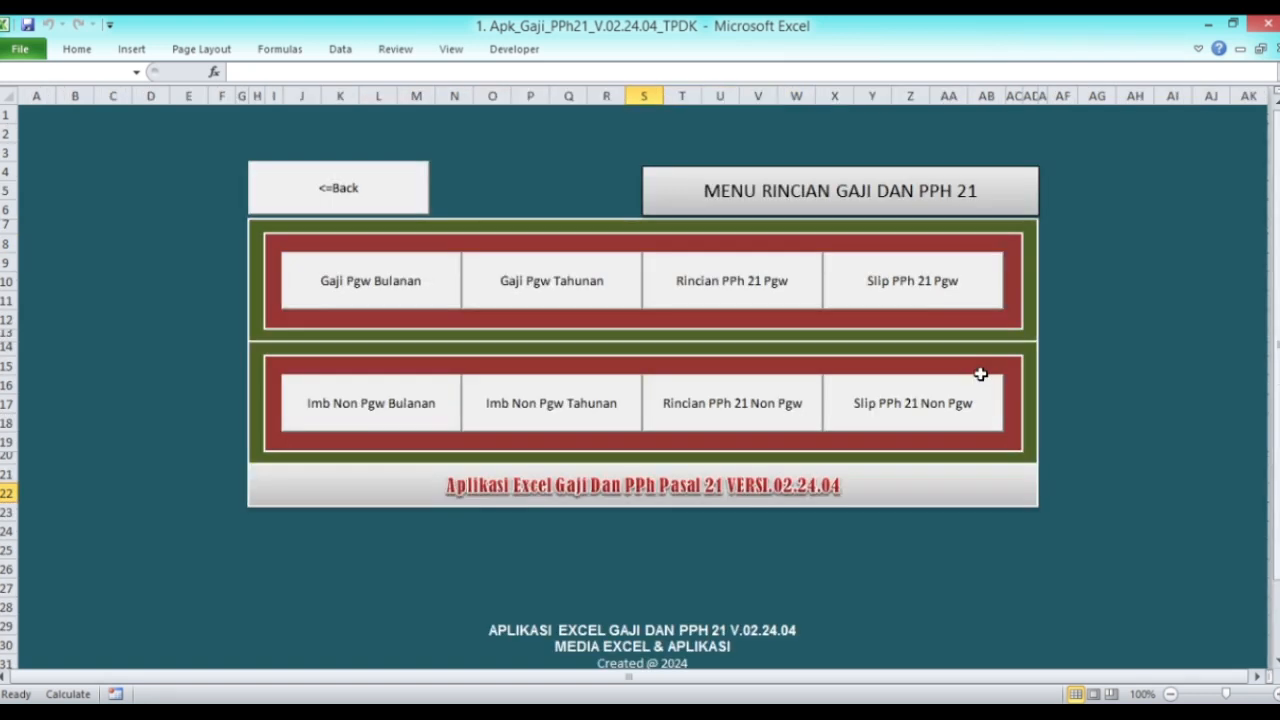
left_click(372, 290)
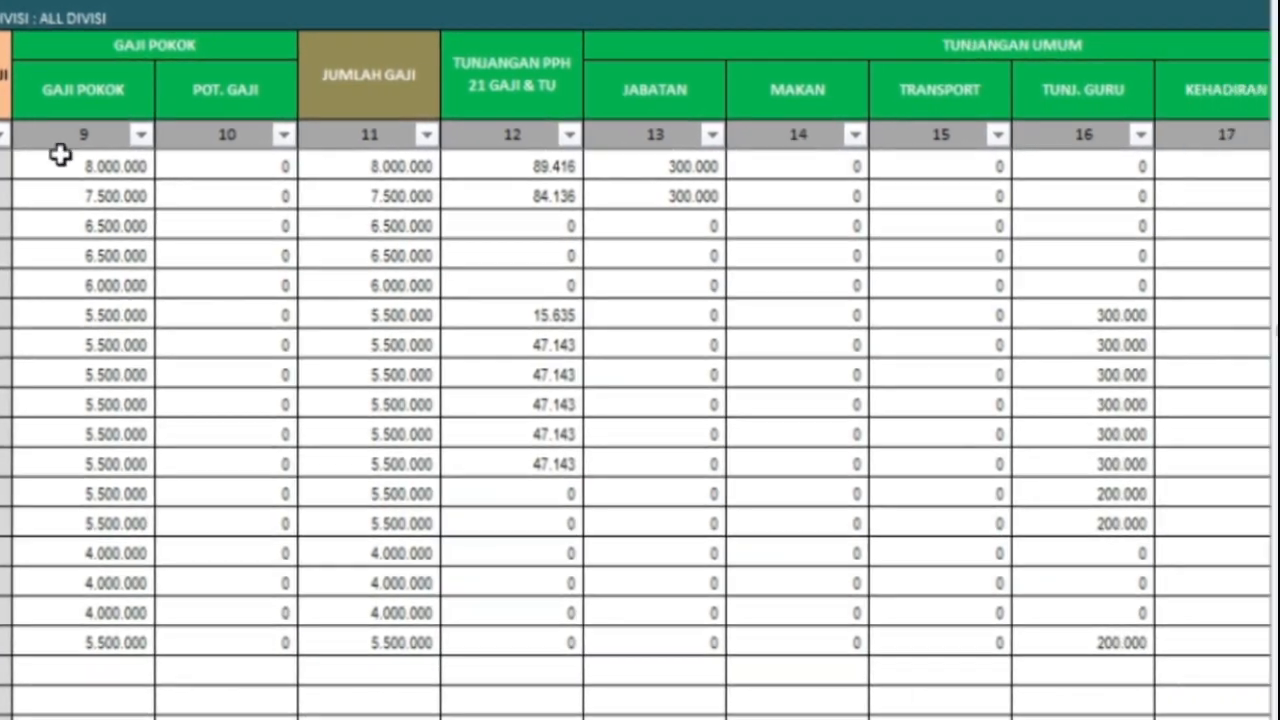
Step: Review the first row's GAJI POKOK, PPh 21, deduction and BPJS KES columns, then go back
left_click(212, 157)
key("Right")
key("Right")
key("Right")
key("Right")
key("Right")
key("Right")
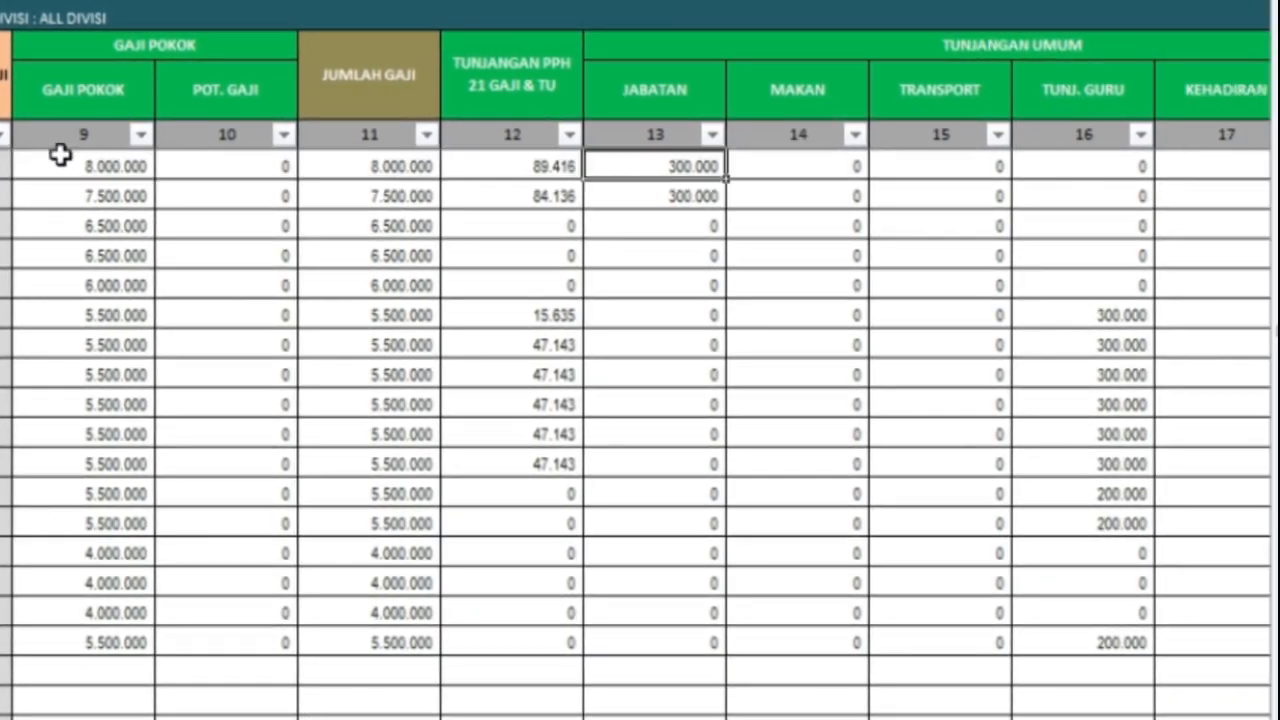
key("Right")
key("Right")
key("Right")
key("Right")
key("Right")
key("Right")
key("Right")
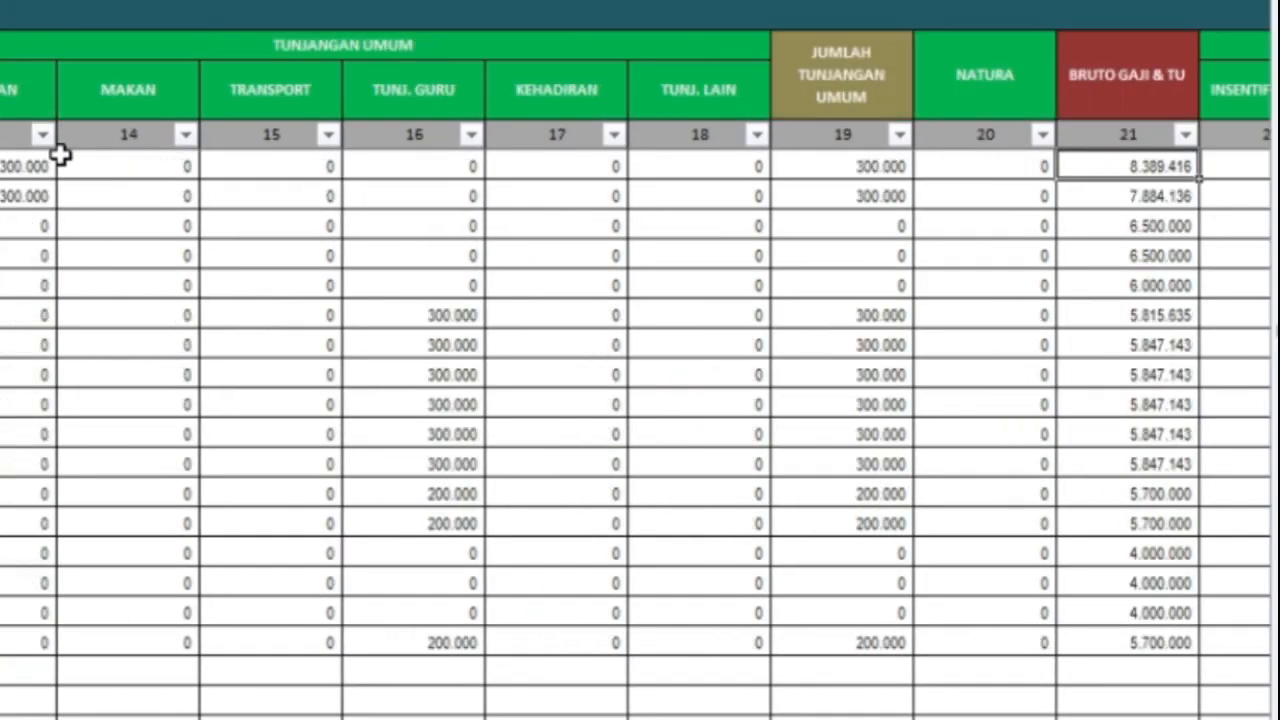
key("Right")
key("Right")
key("Right")
key("Right")
key("Right")
key("Right")
key("Right")
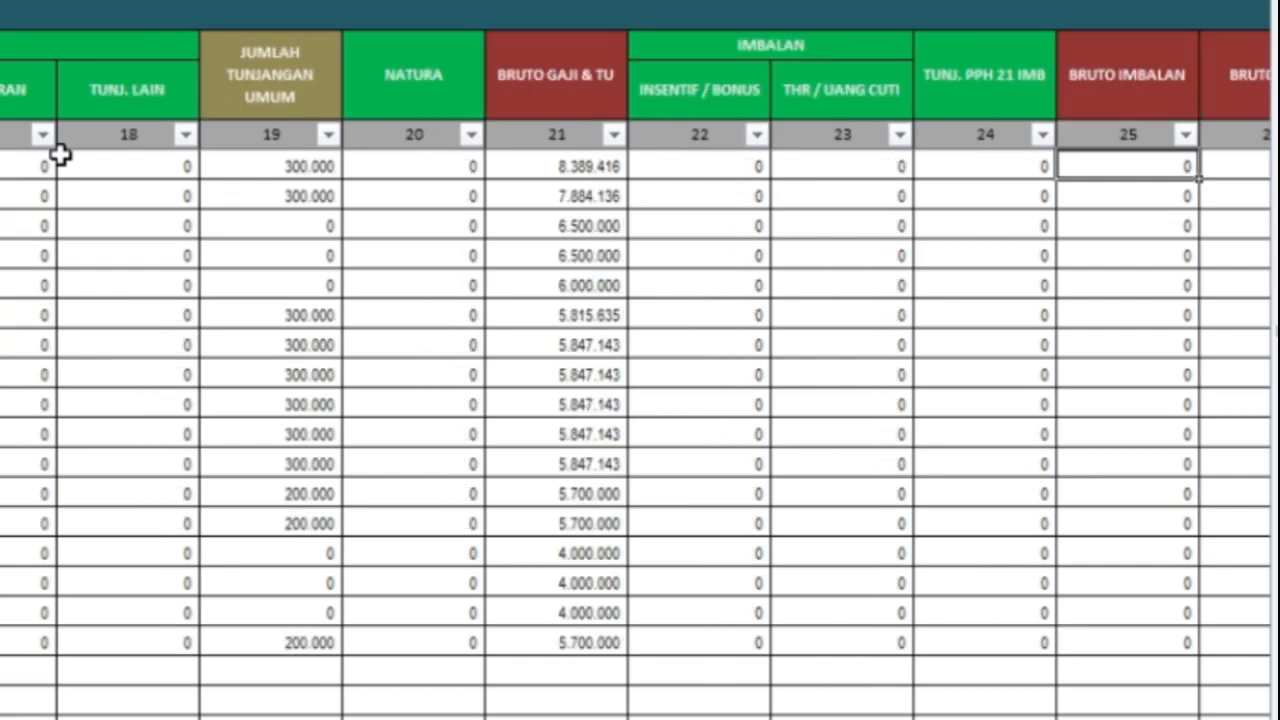
key("Right")
key("Right")
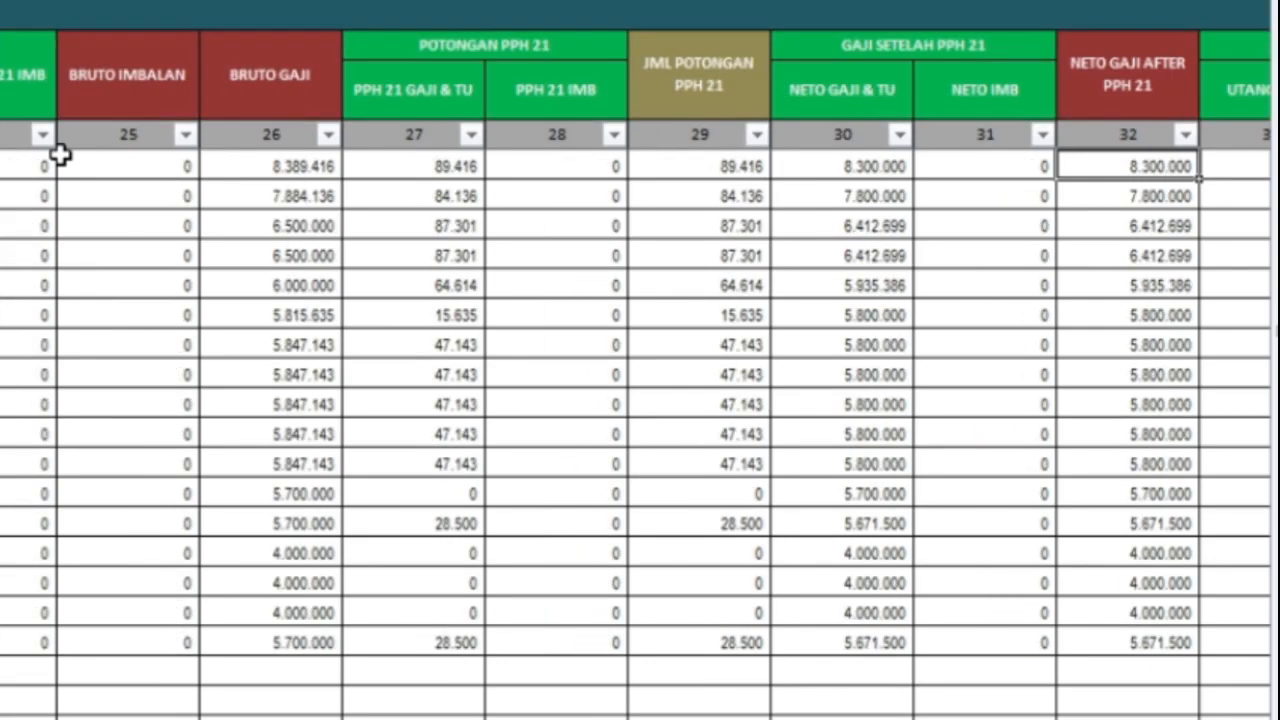
key("Left")
key("Left")
key("Left")
key("Left")
key("Left")
key("Down")
key("Down")
key("Down")
key("Down")
key("Down")
key("Down")
key("Down")
key("Down")
key("Down")
key("Down")
key("Down")
key("Down")
key("Down")
key("Down")
key("Down")
key("Down")
key("Up")
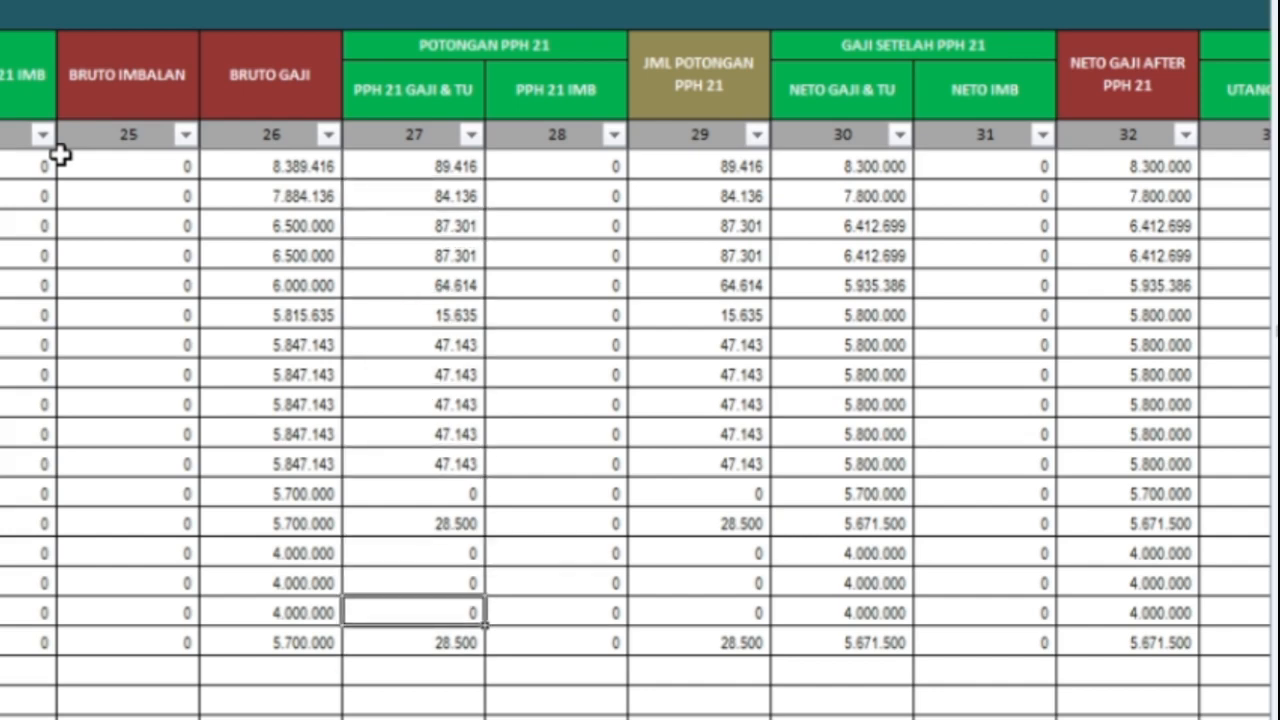
key("Up")
key("Up")
key("Up")
key("Up")
key("Up")
key("Up")
key("Up")
key("Up")
key("Up")
key("Up")
key("Up")
key("Up")
key("Up")
key("Up")
key("Up")
key("Right")
key("Right")
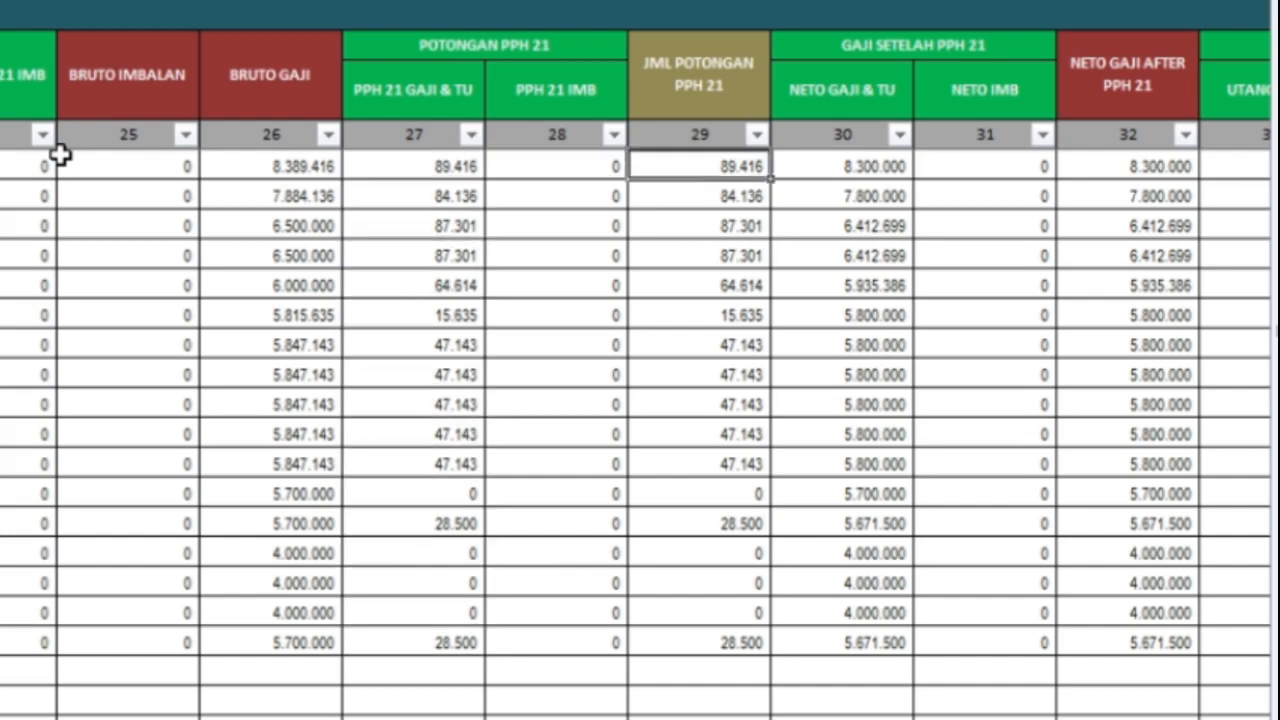
key("Right")
key("Right")
key("Right")
key("Right")
key("Right")
key("Right")
key("Right")
key("Right")
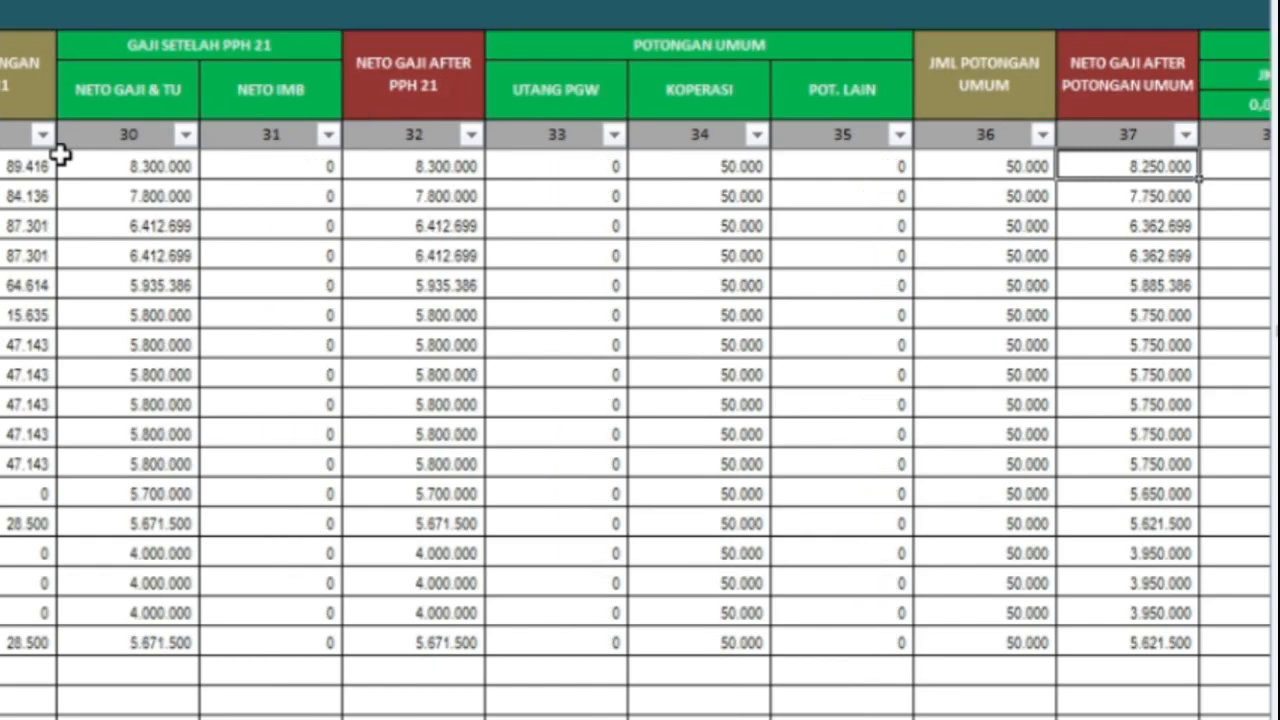
key("Right")
key("Right")
key("Right")
key("Right")
key("Right")
key("Right")
key("Right")
key("Right")
key("Right")
key("Right")
key("Right")
key("Right")
key("Right")
key("Right")
key("Right")
key("Right")
key("Right")
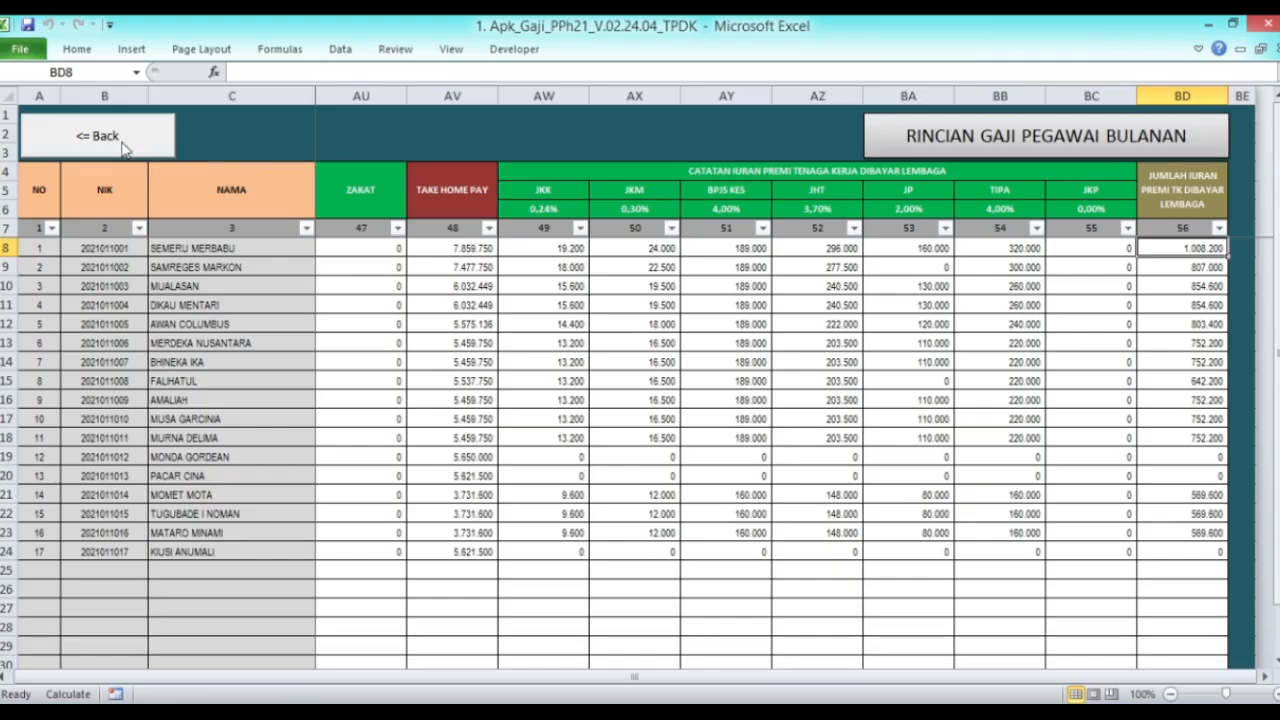
left_click(123, 145)
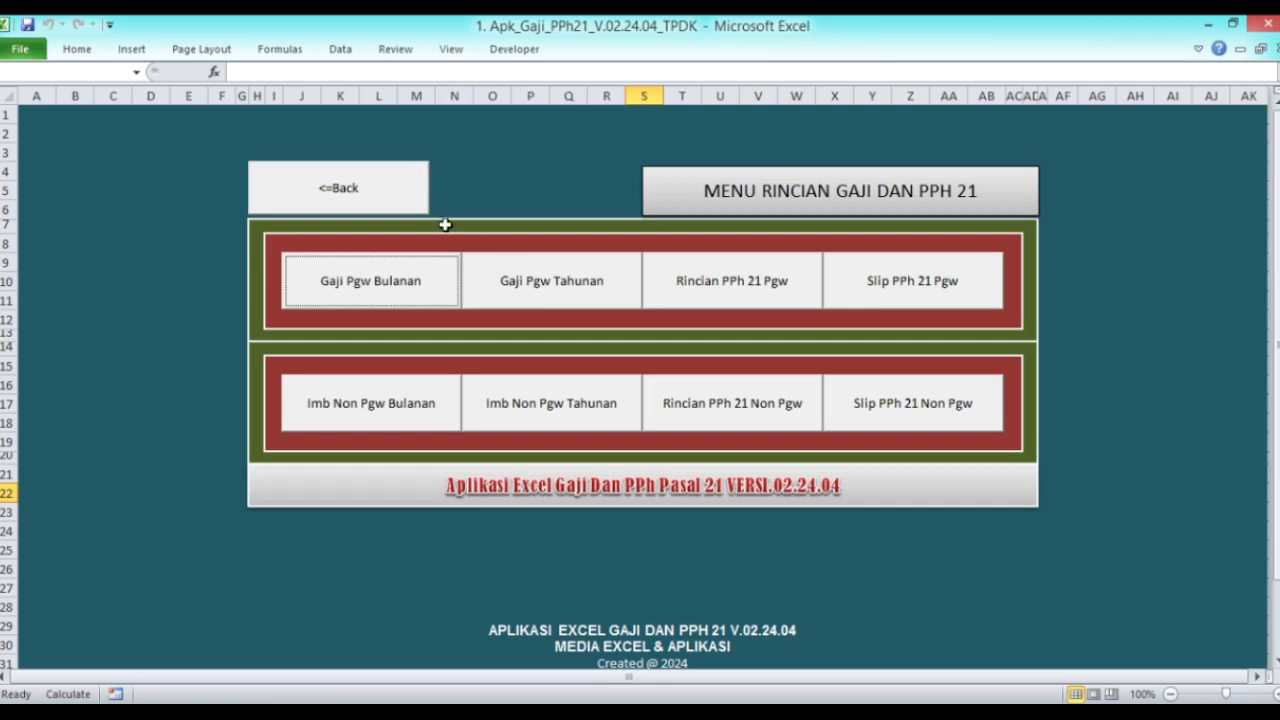
left_click(366, 194)
left_click(961, 268)
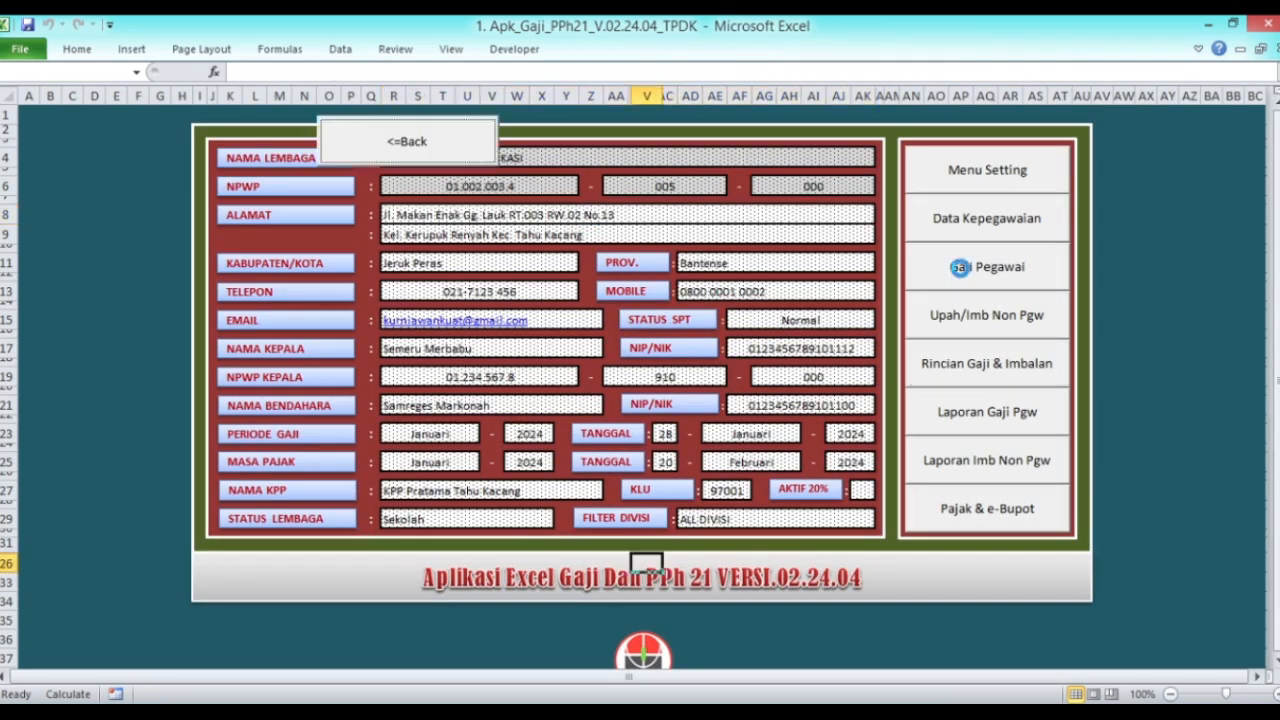
left_click(448, 158)
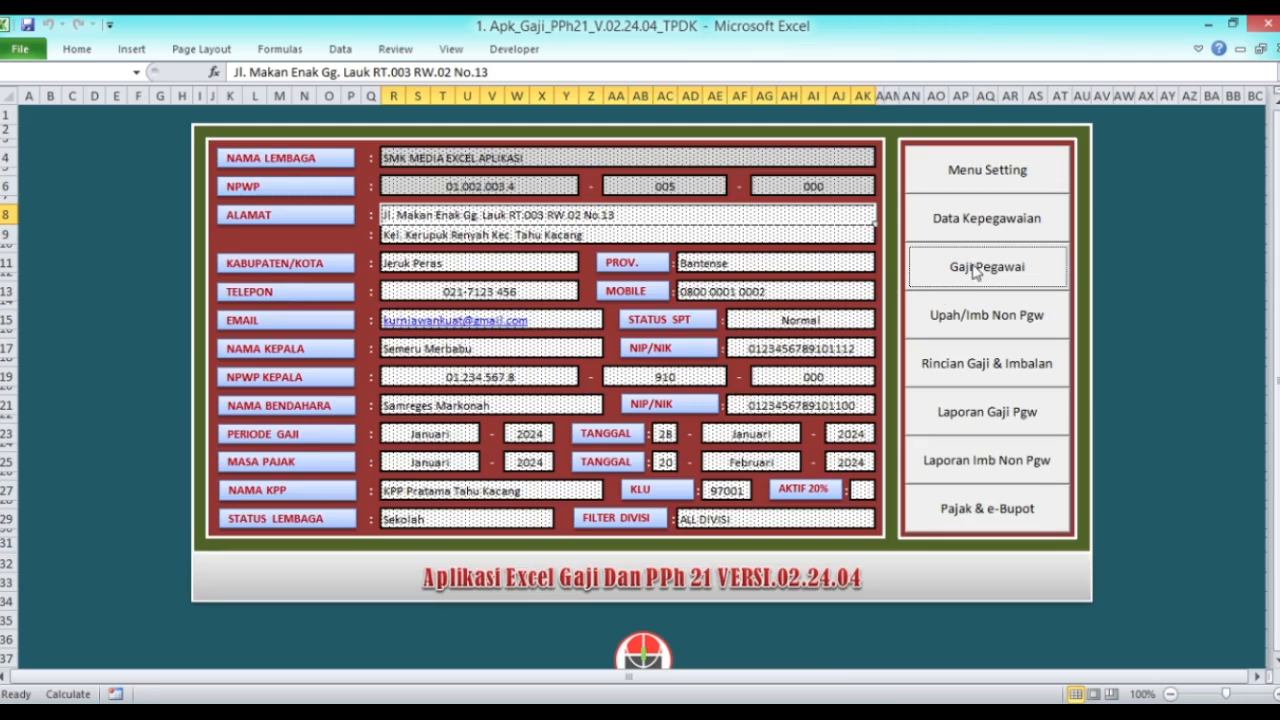
left_click(971, 367)
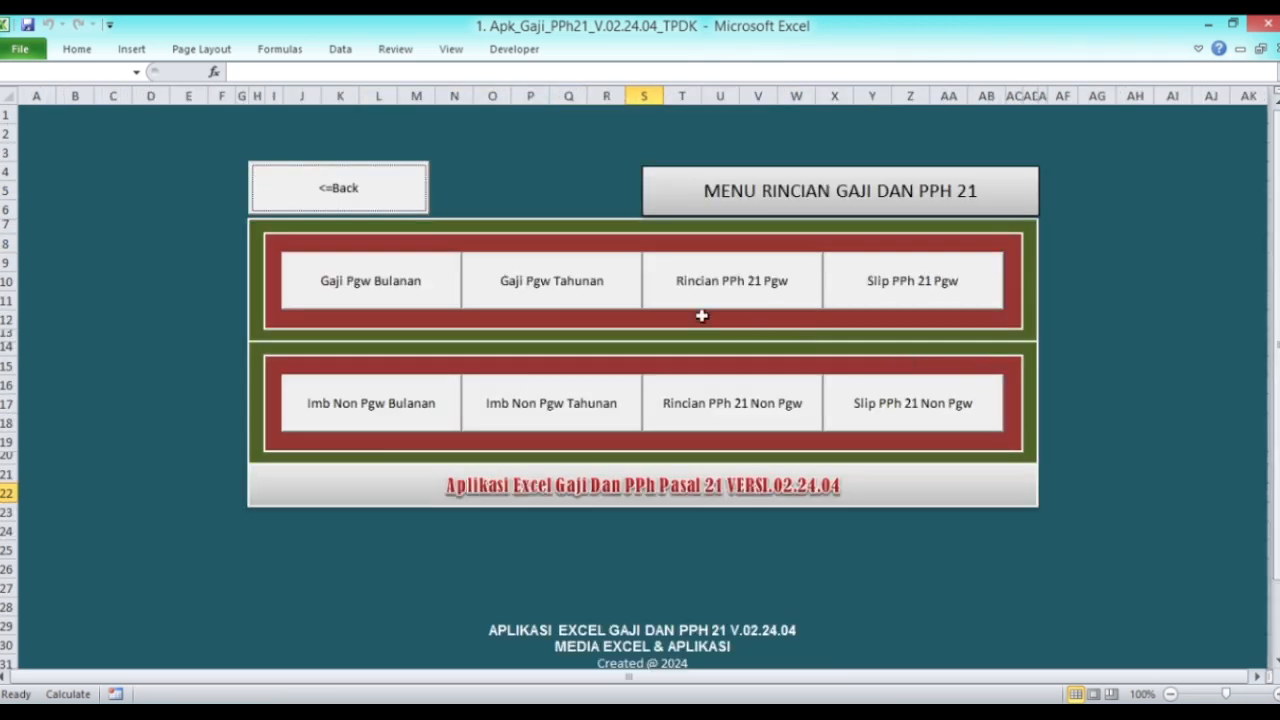
left_click(571, 296)
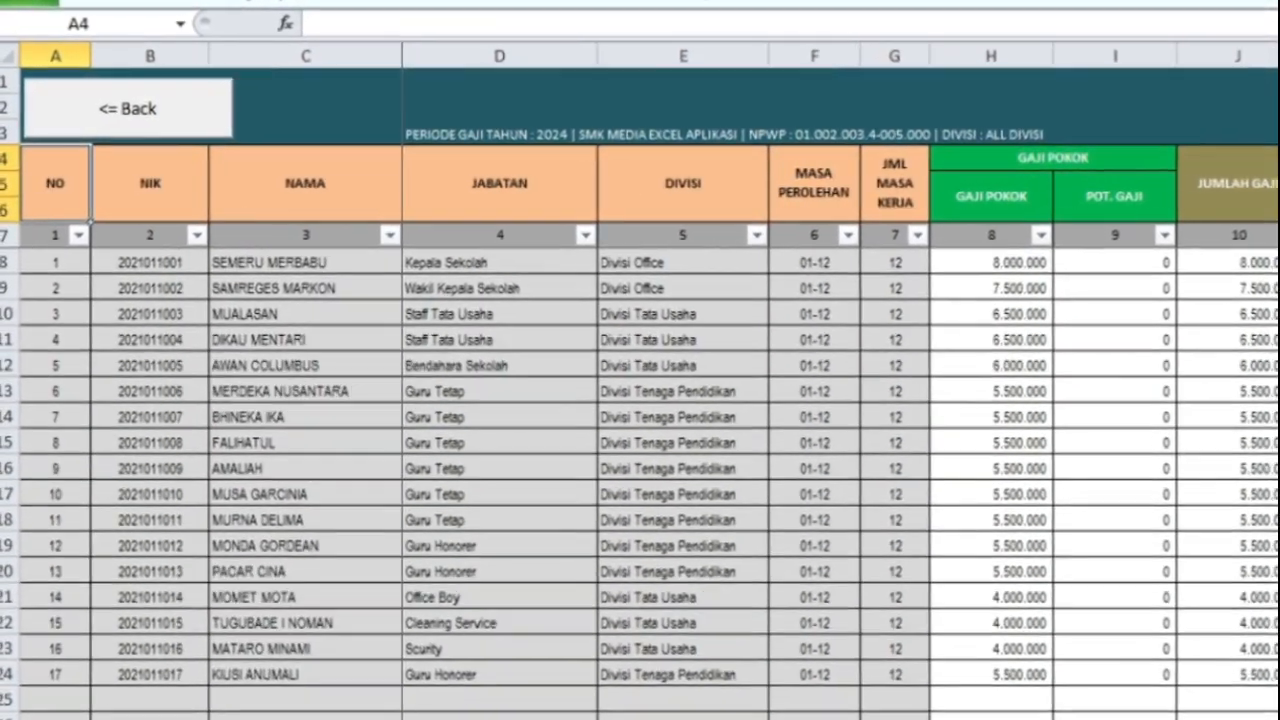
key("Down")
key("Down")
key("Right")
key("Right")
key("Right")
key("Right")
key("Right")
key("Right")
key("Right")
key("Right")
key("Right")
key("Right")
key("Right")
key("Right")
key("Right")
key("Right")
key("Right")
key("Right")
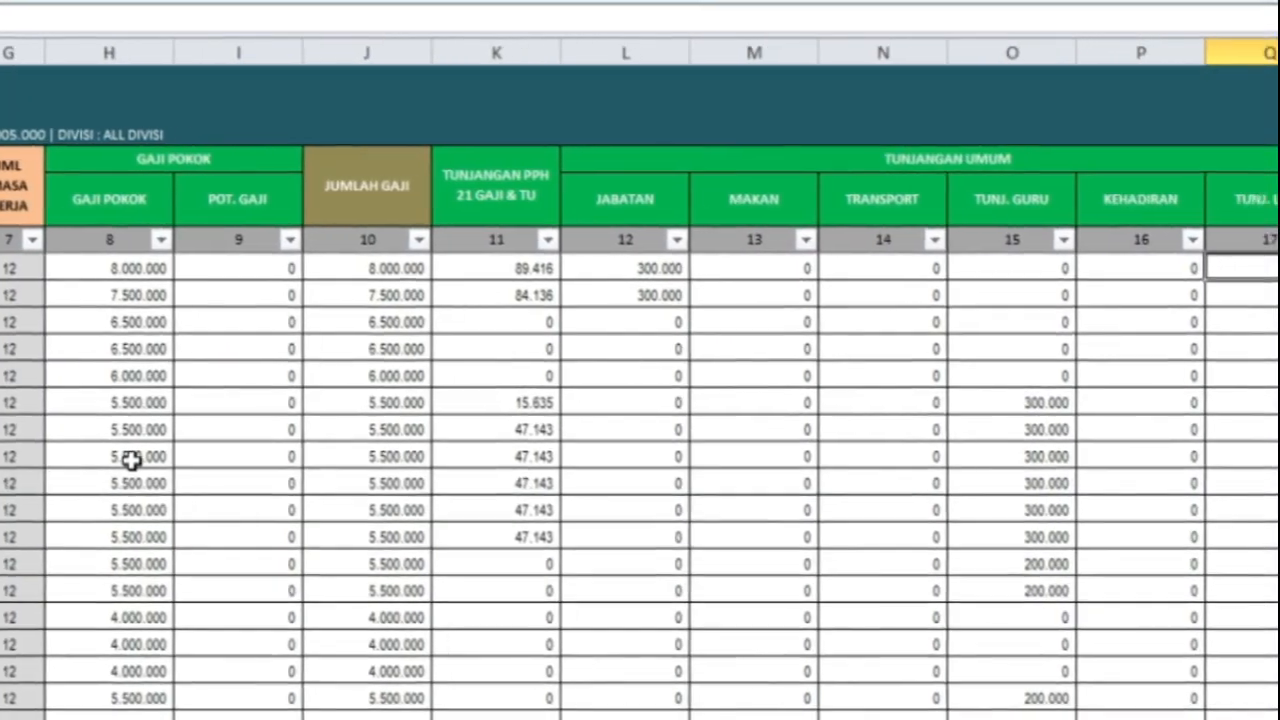
key("Right")
key("Right")
key("Right")
key("Right")
key("Right")
key("Right")
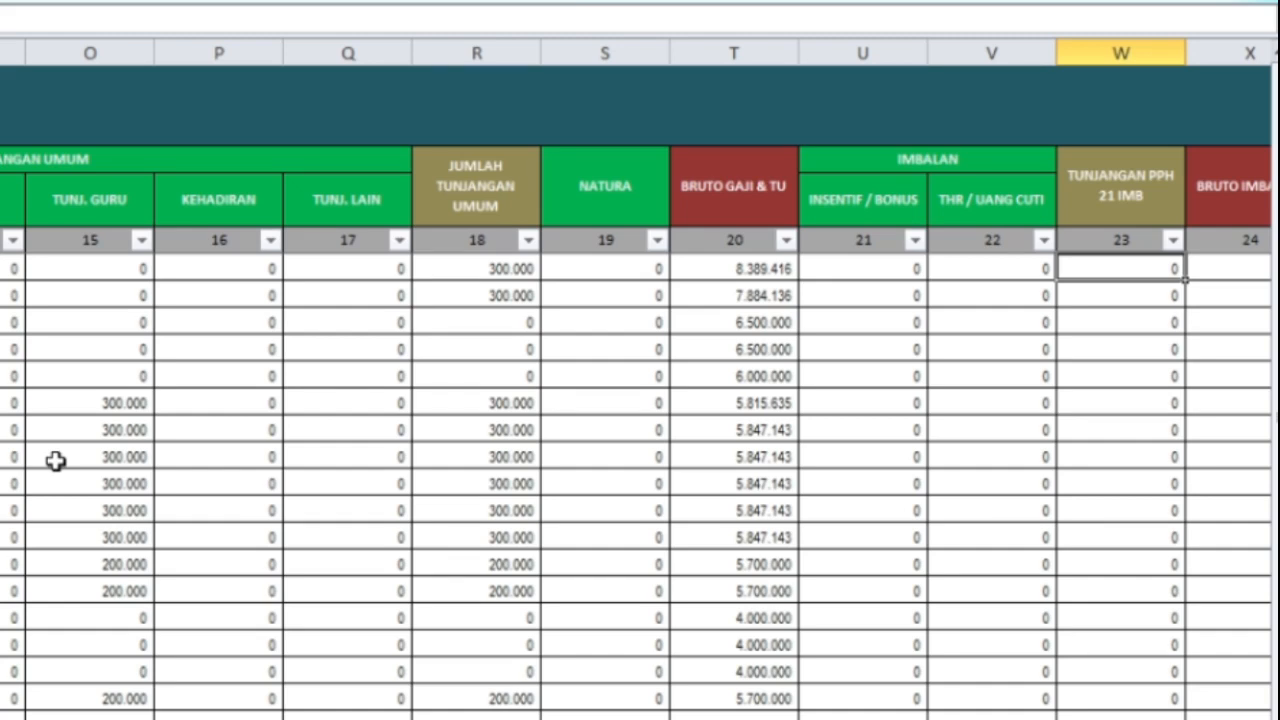
key("Right")
key("Right")
key("Right")
key("Right")
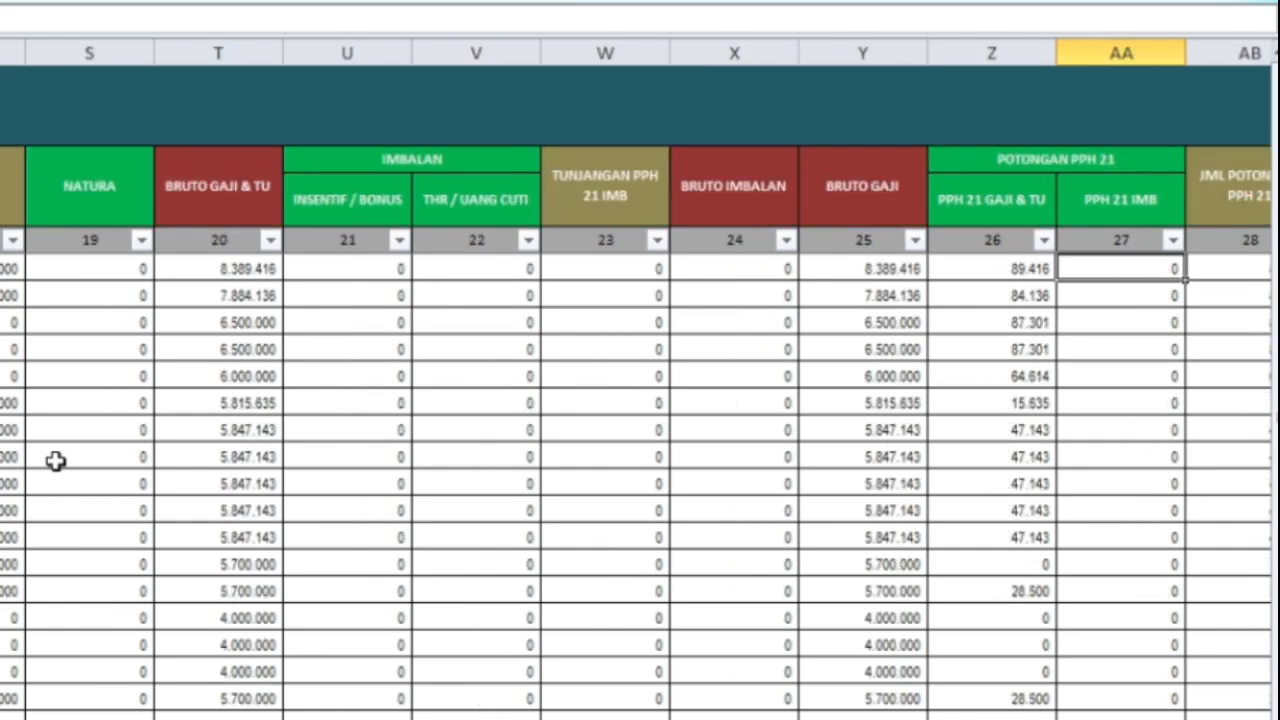
key("Right")
key("Right")
key("Right")
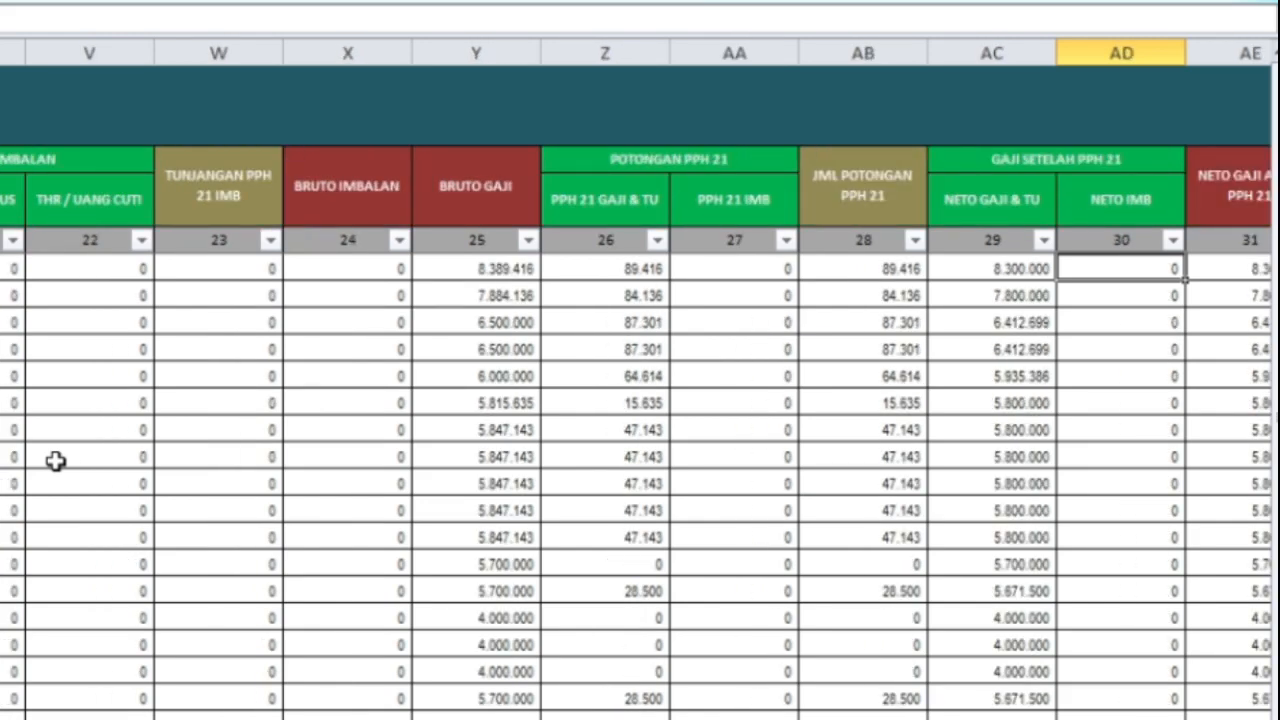
key("Right")
key("Right")
key("Right")
key("Right")
key("Right")
key("Right")
key("Right")
key("Right")
key("Right")
key("Right")
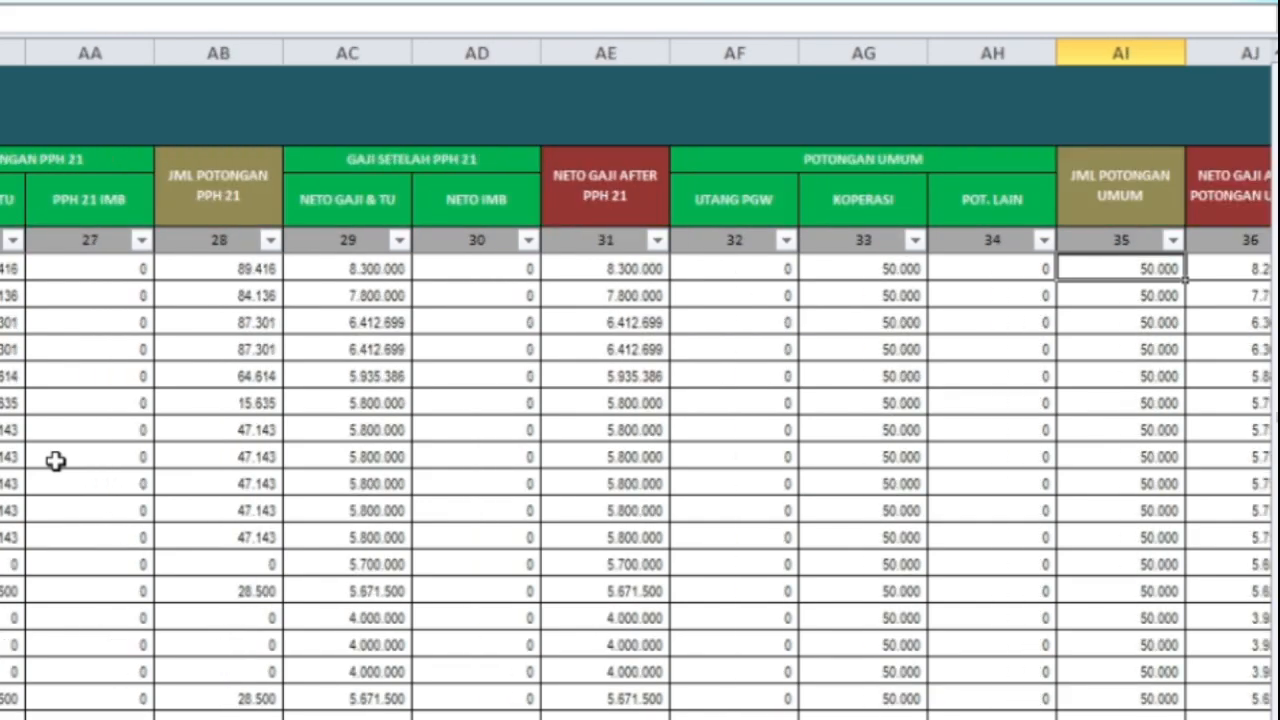
key("Right")
key("Right")
key("Right")
key("Right")
key("Right")
key("Right")
key("Right")
key("Right")
key("Right")
key("Right")
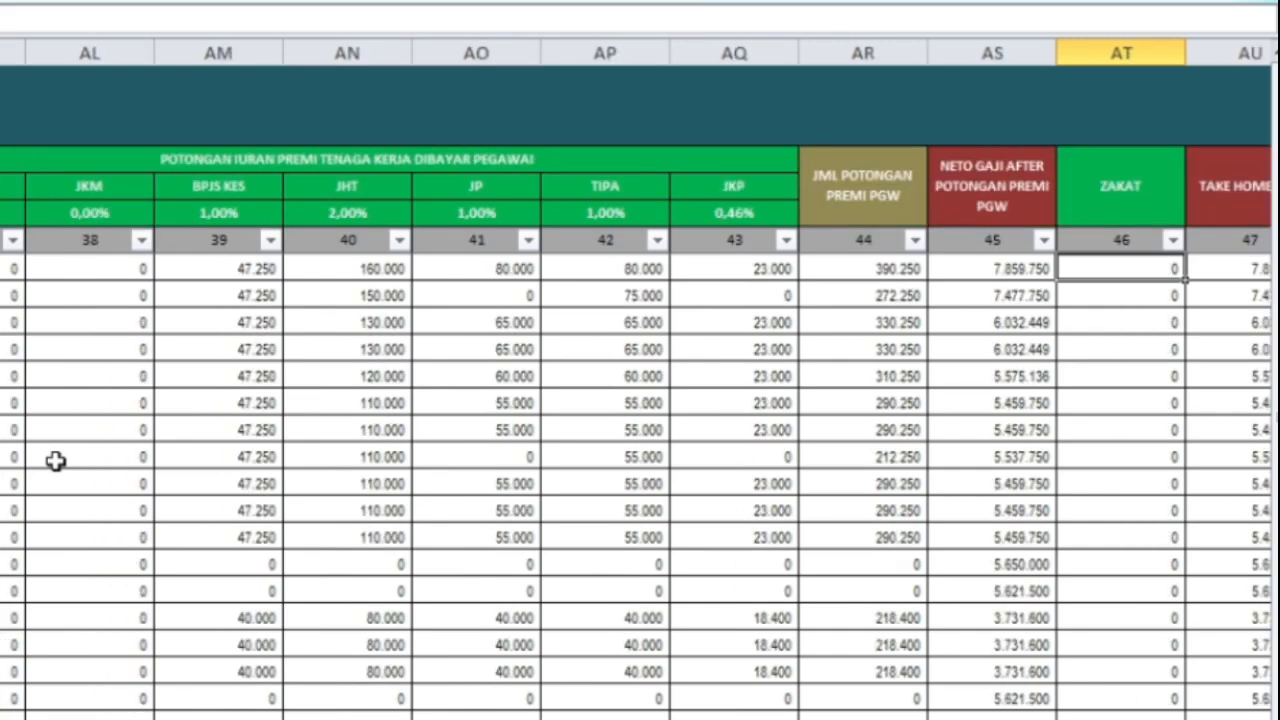
key("Right")
key("Right")
key("Right")
key("Right")
key("Right")
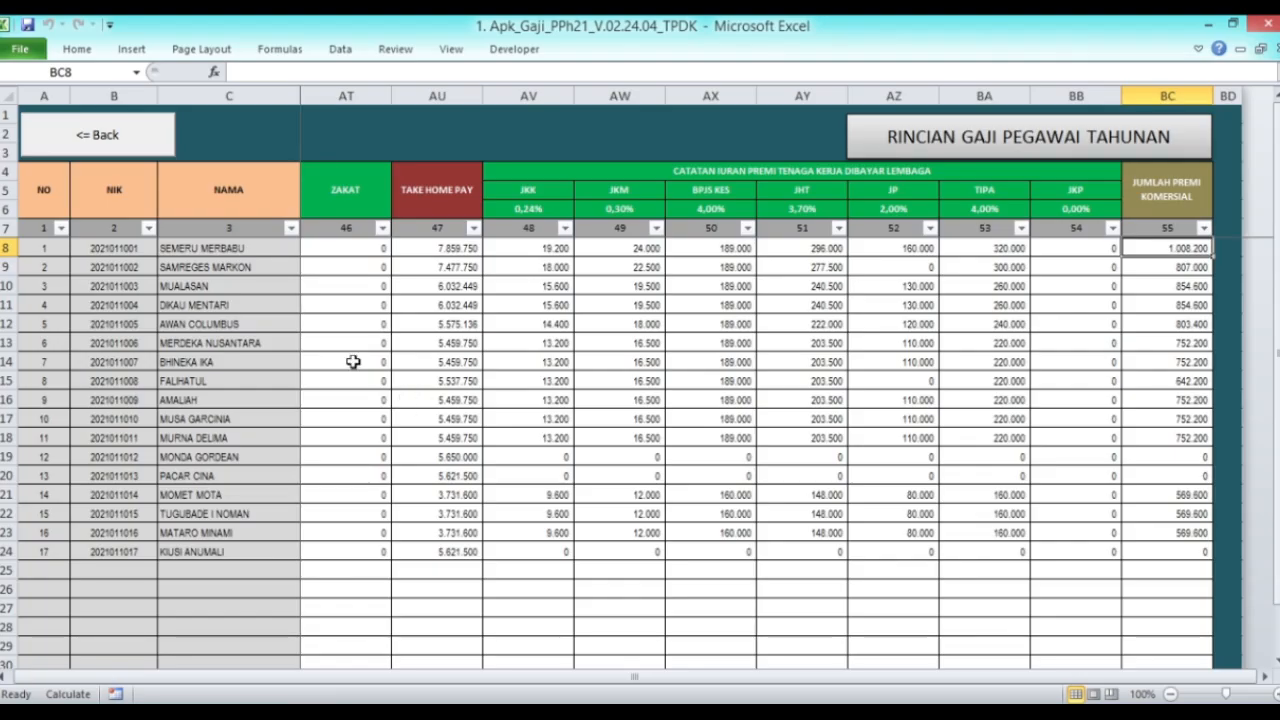
left_click(84, 139)
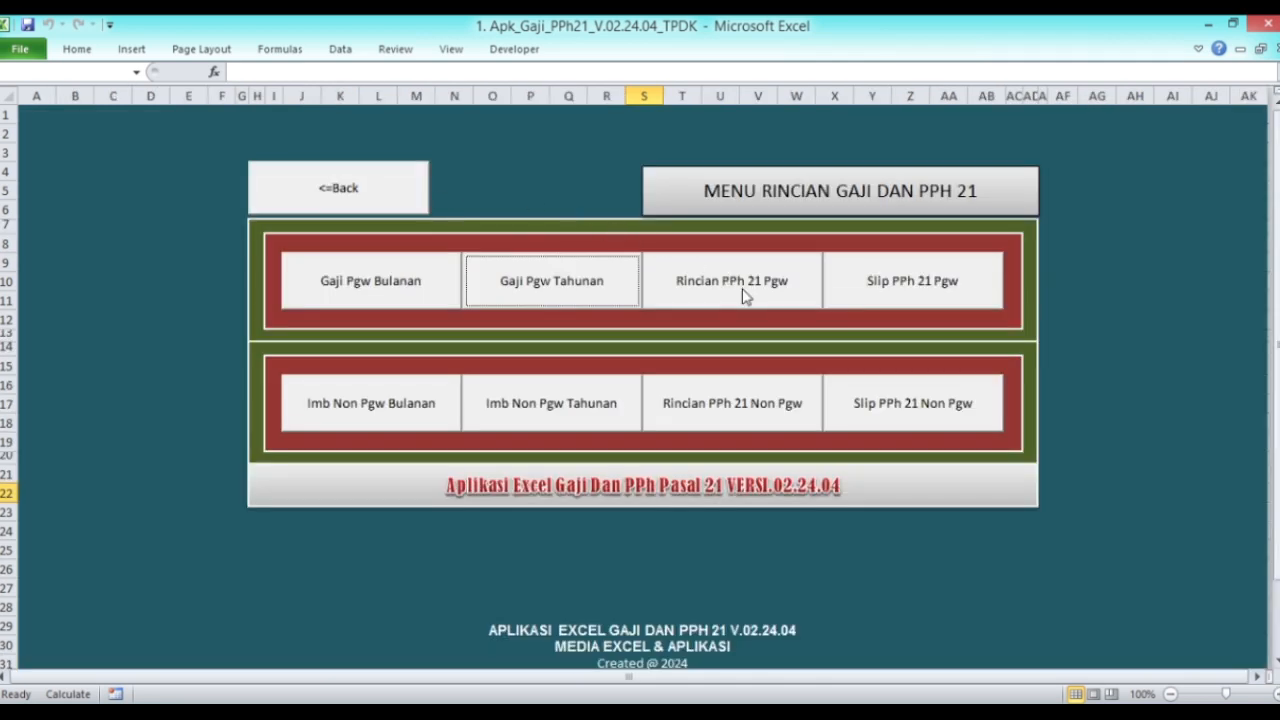
Step: Review the Rincian PPh 21 sheet's January figures and the zero later months, then return
left_click(742, 292)
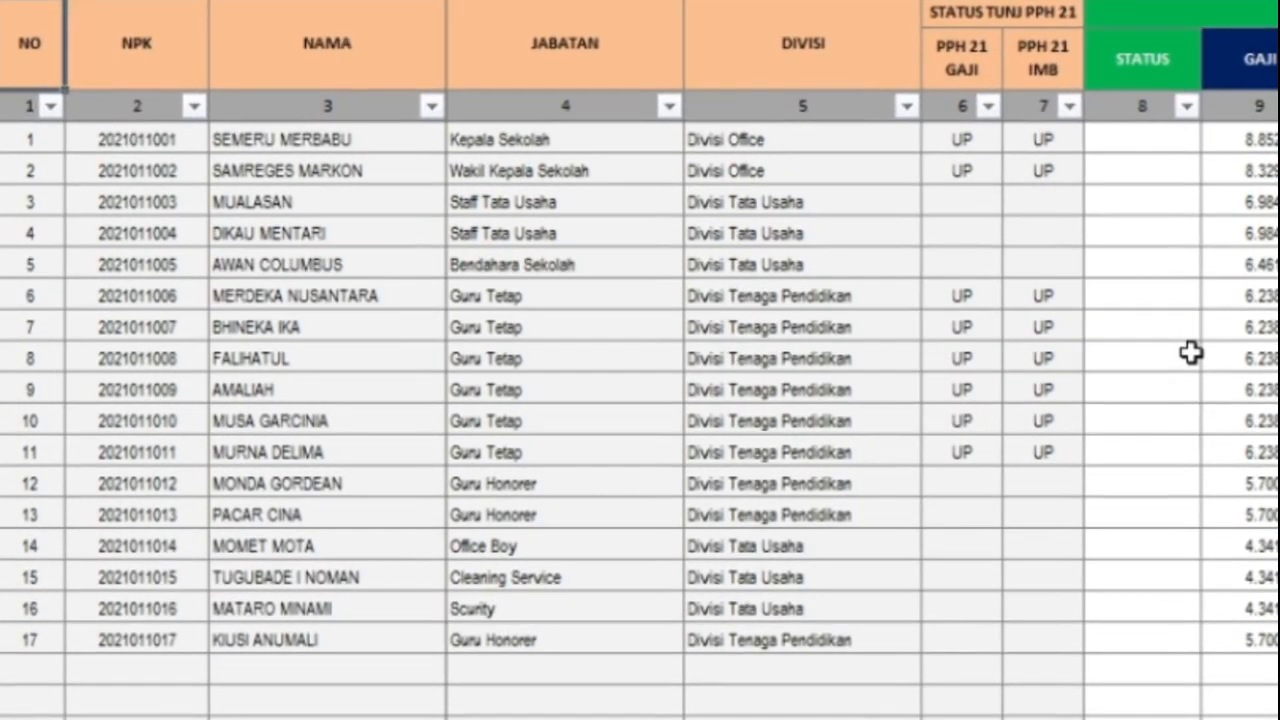
key("Down")
key("Down")
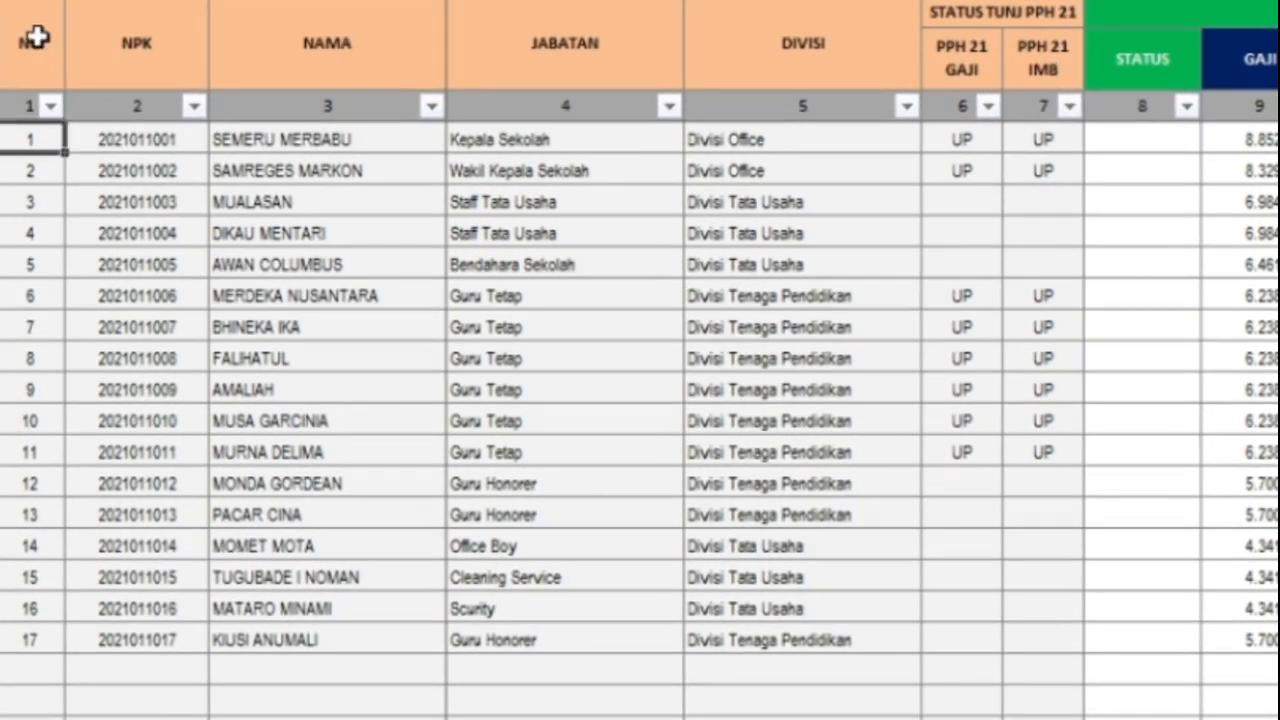
key("Right")
key("Right")
key("Right")
key("Right")
key("Right")
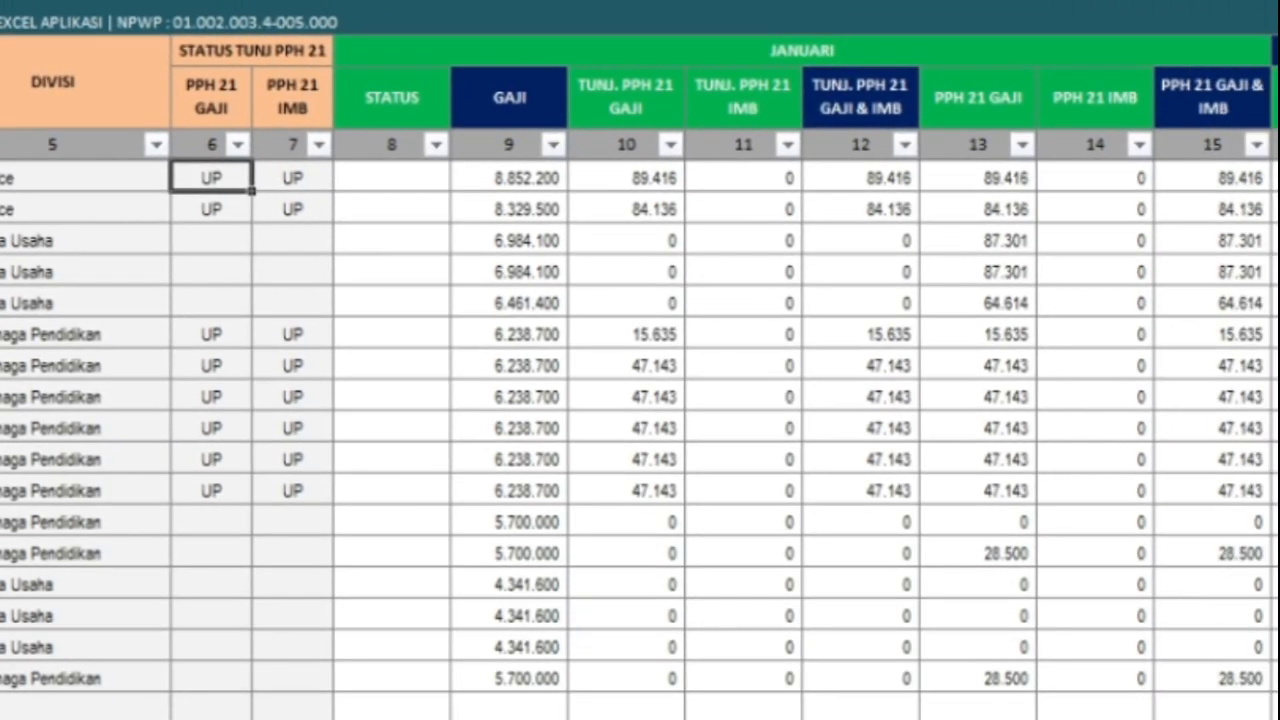
key("Right")
key("Right")
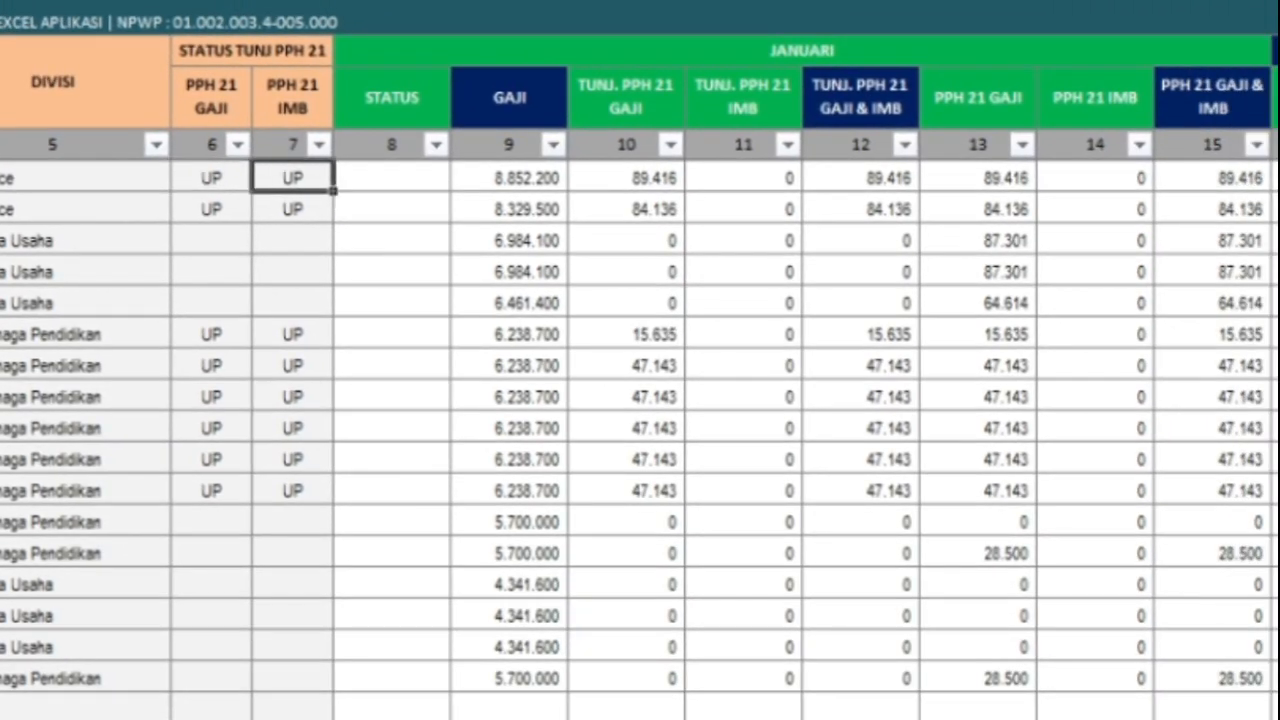
key("Right")
key("Right")
key("Right")
key("Right")
key("Right")
key("Right")
key("Right")
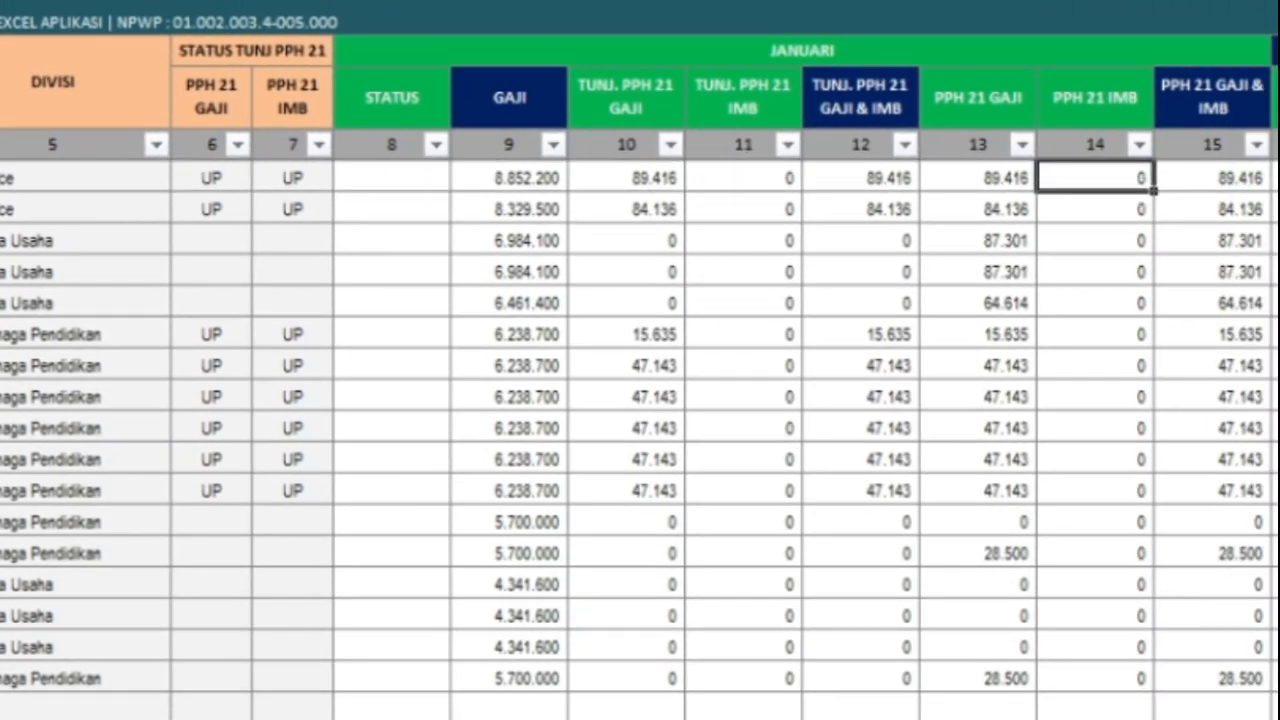
key("Right")
key("Right")
key("Right")
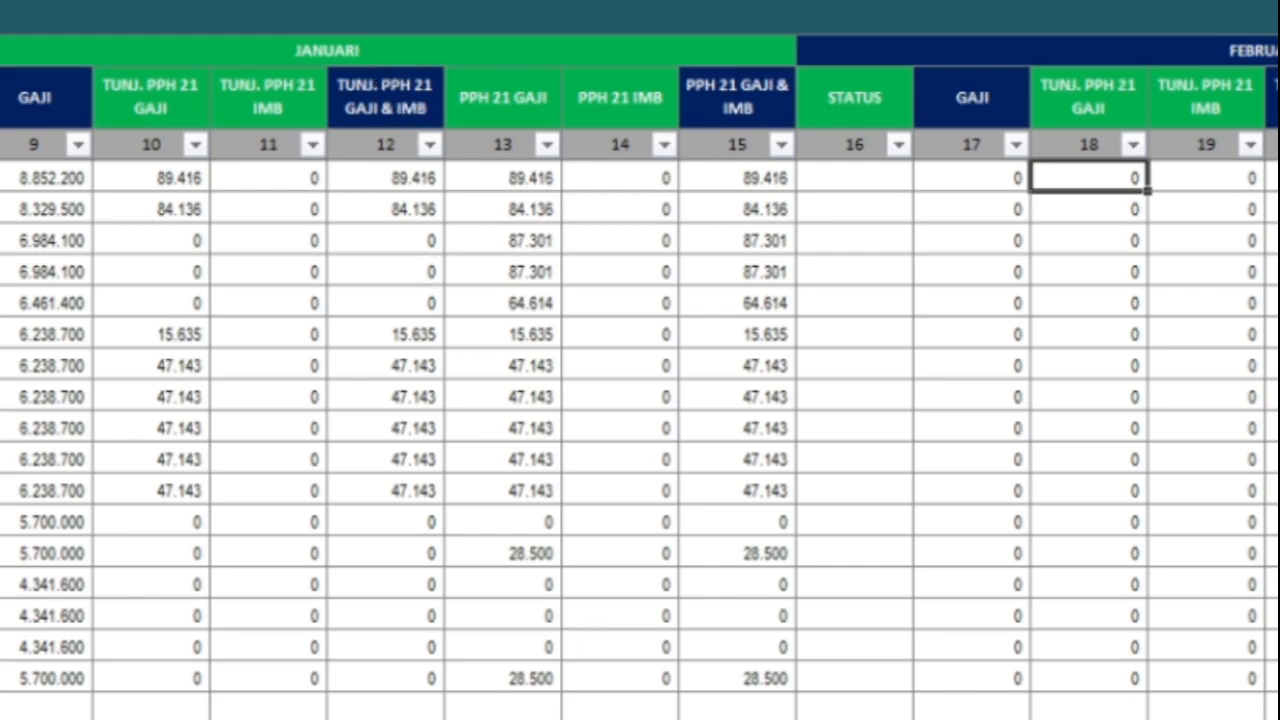
left_click(483, 57)
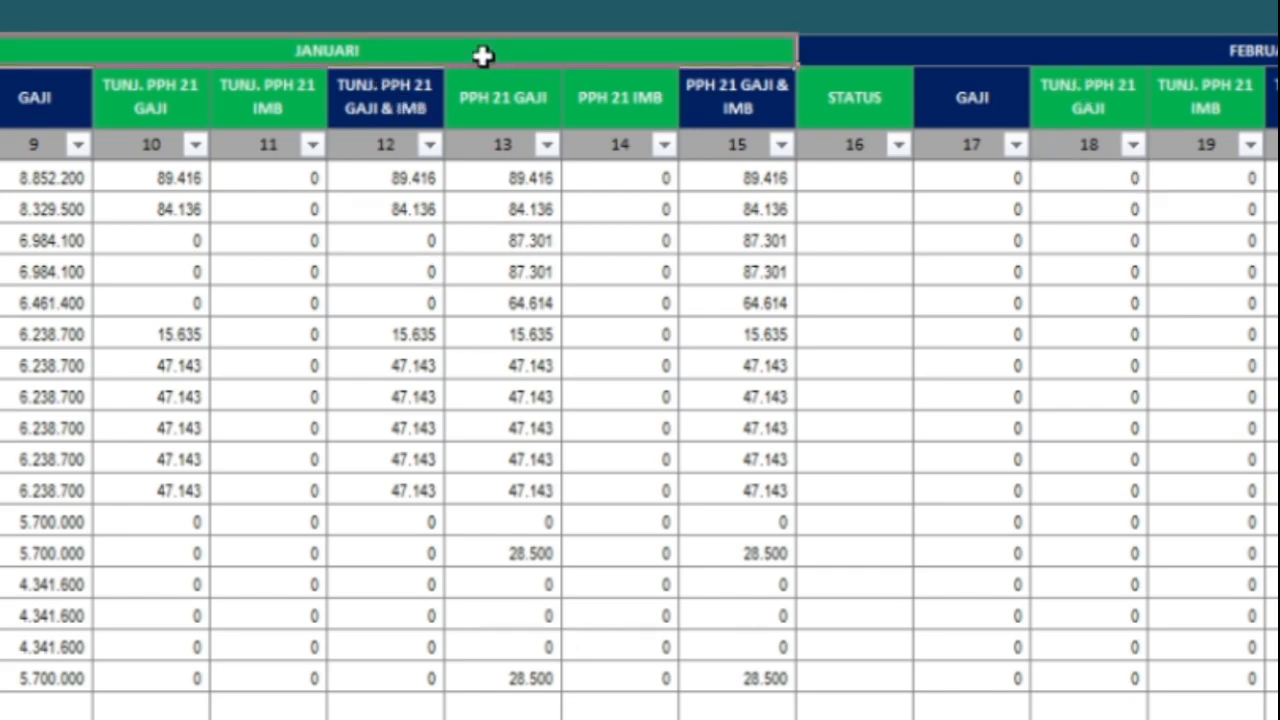
key("Right")
key("Right")
key("Right")
key("Right")
key("Right")
key("Right")
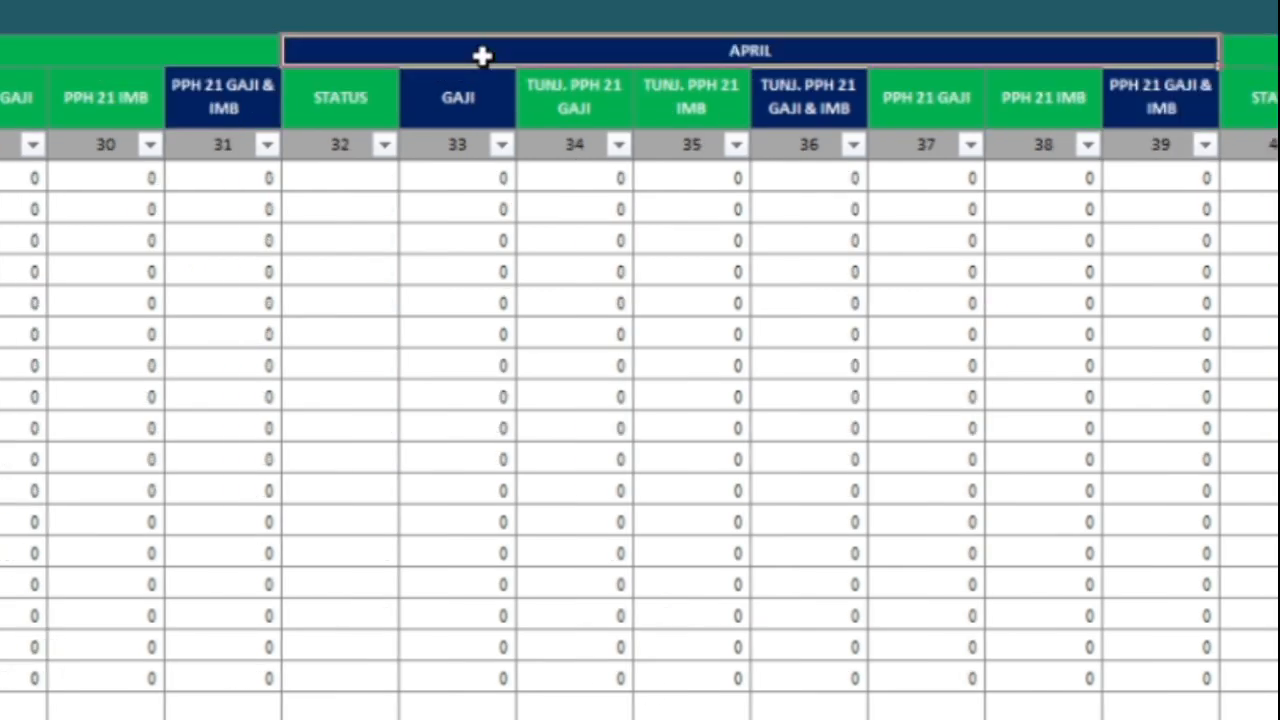
key("Right")
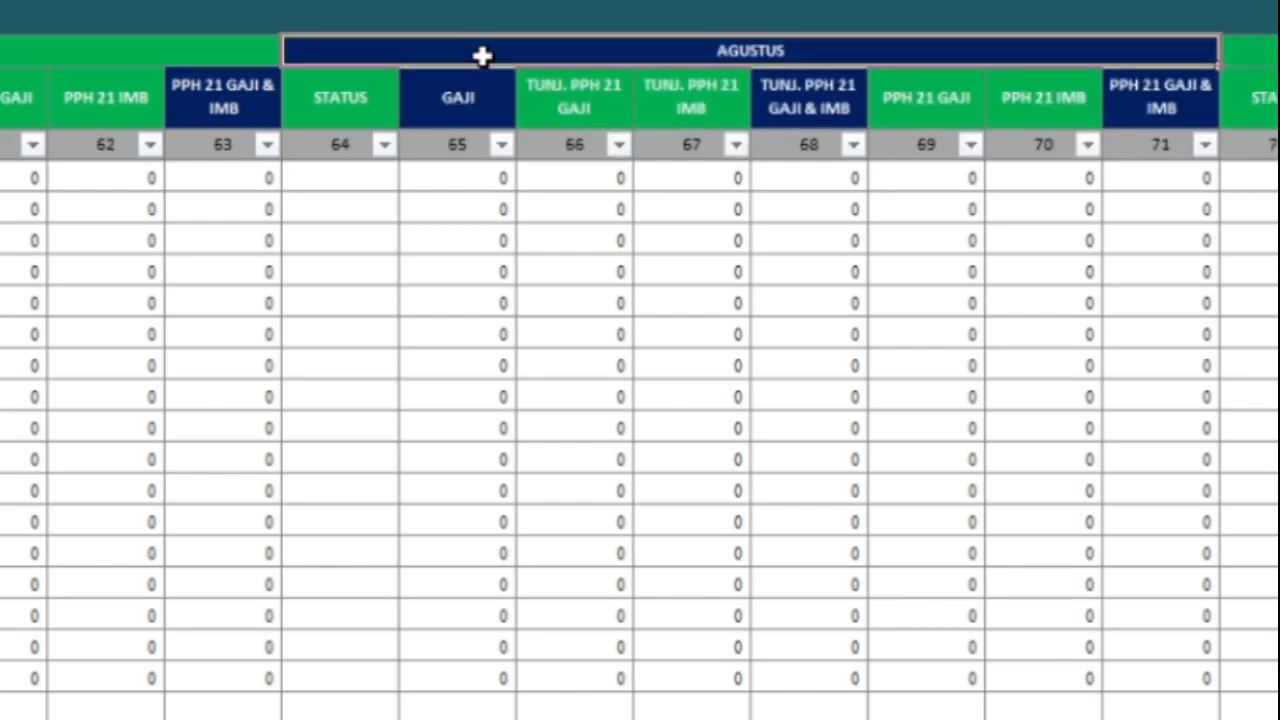
key("Left")
key("Left")
key("Left")
key("Left")
key("Left")
key("Left")
key("Left")
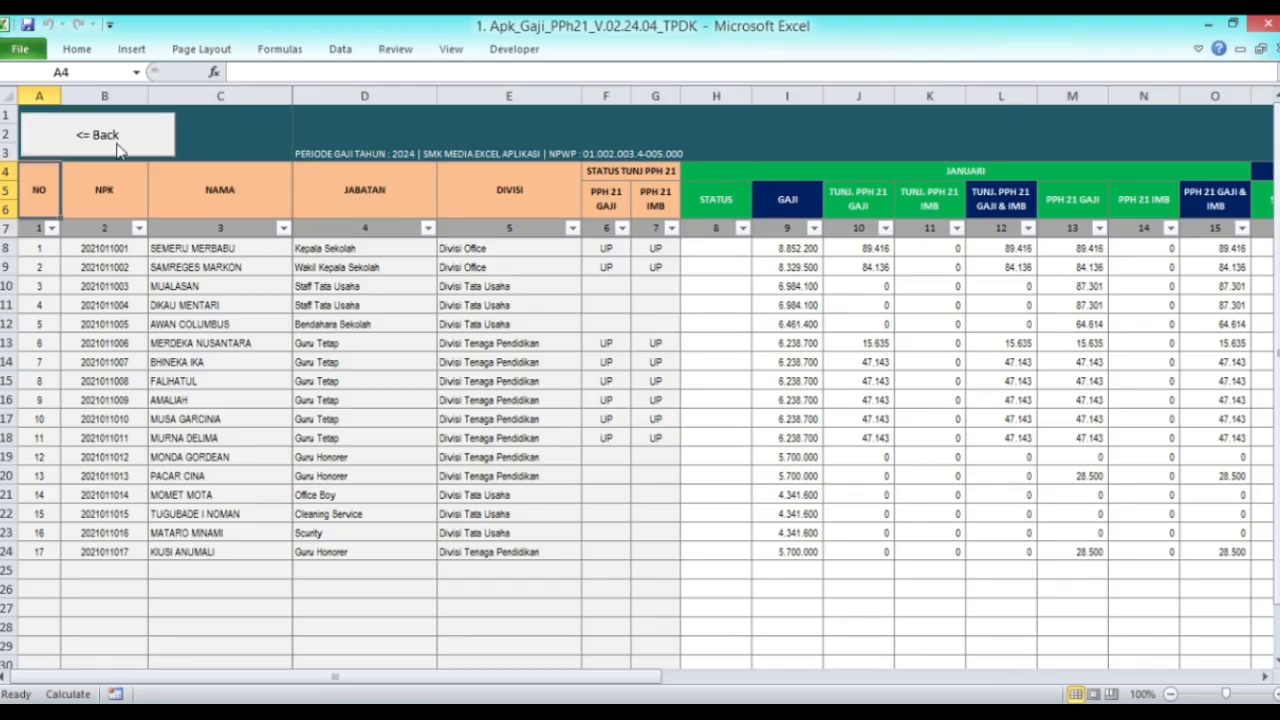
left_click(112, 140)
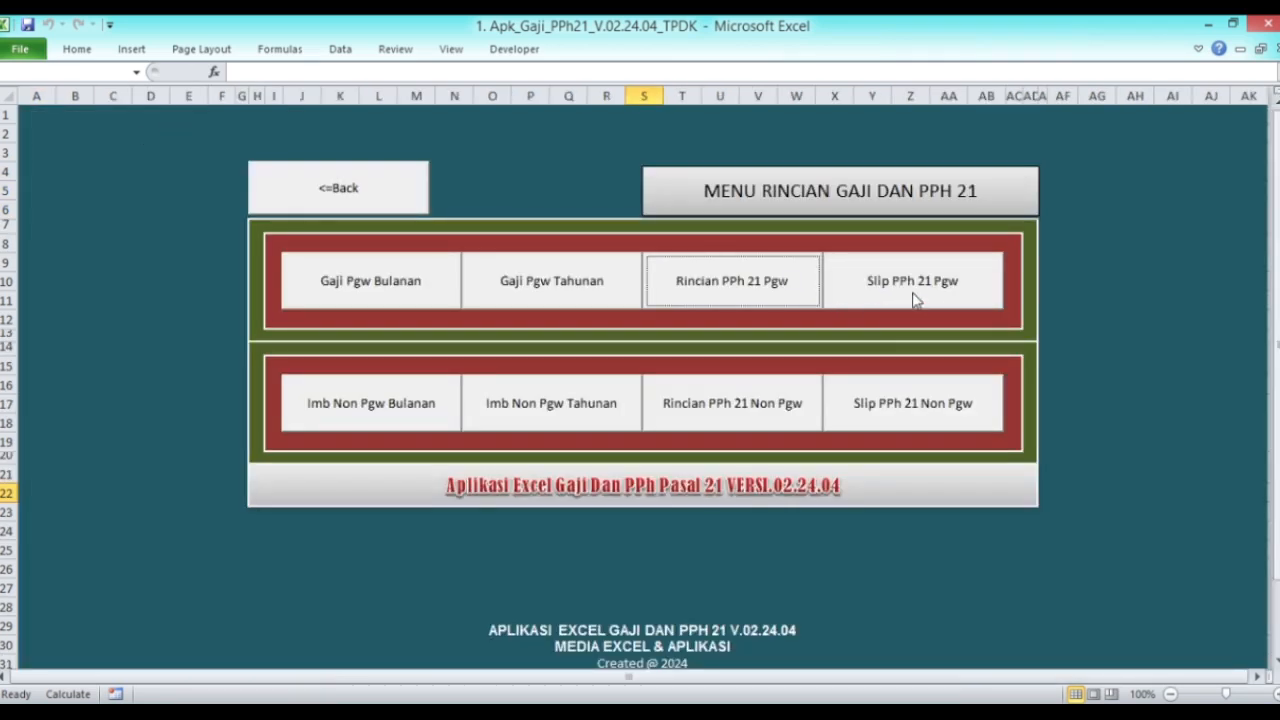
Step: Open the employee PPh 21 slip (Formulir A.8) and step from employee 1 to employee 6
left_click(913, 300)
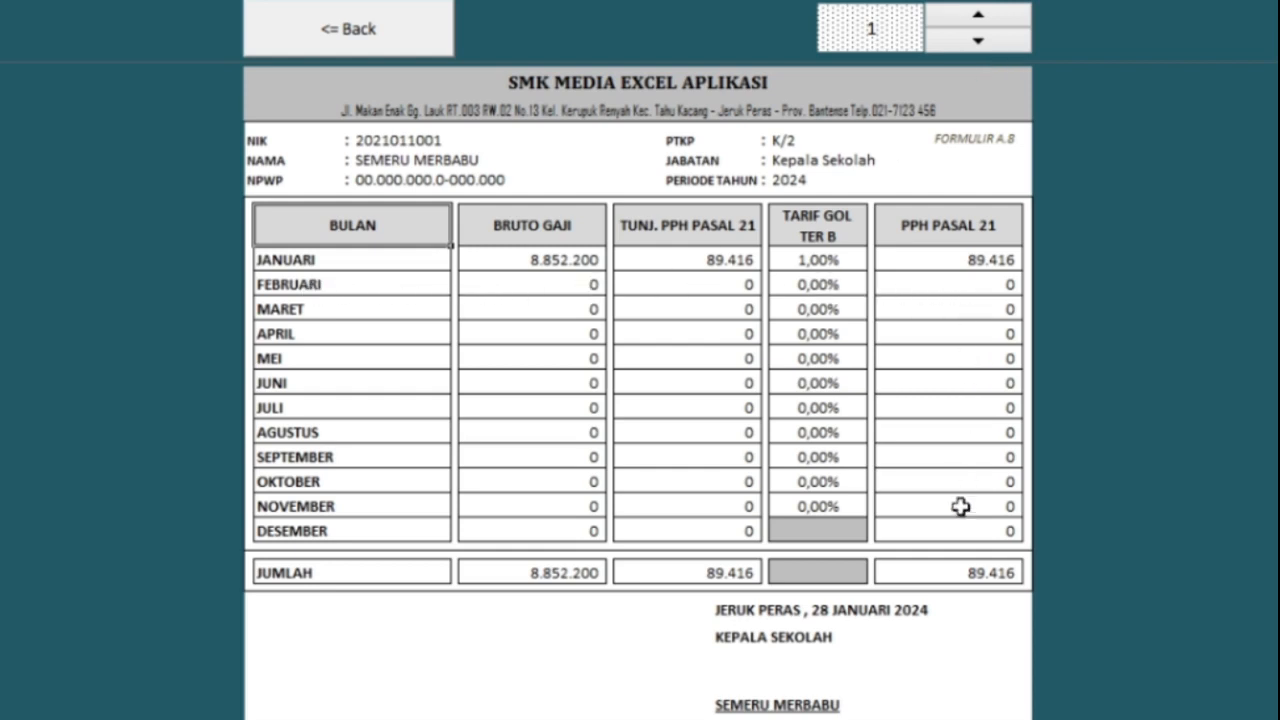
left_click(980, 20)
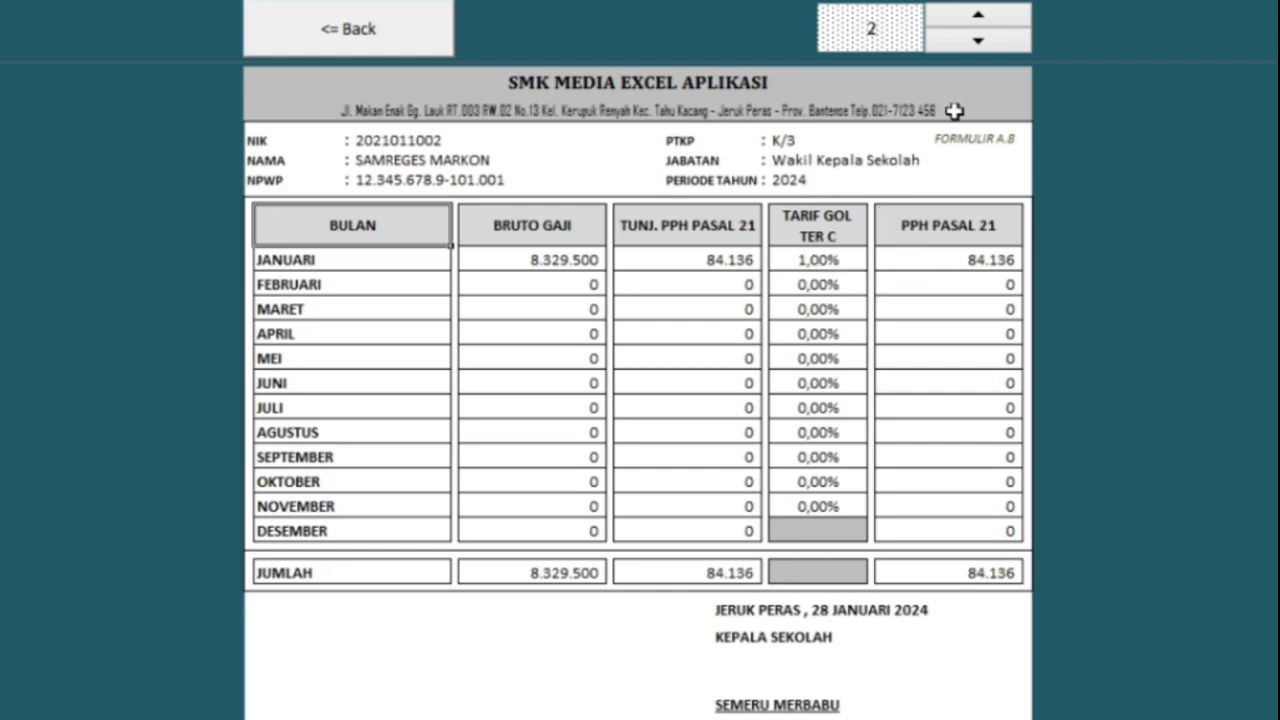
left_click(972, 18)
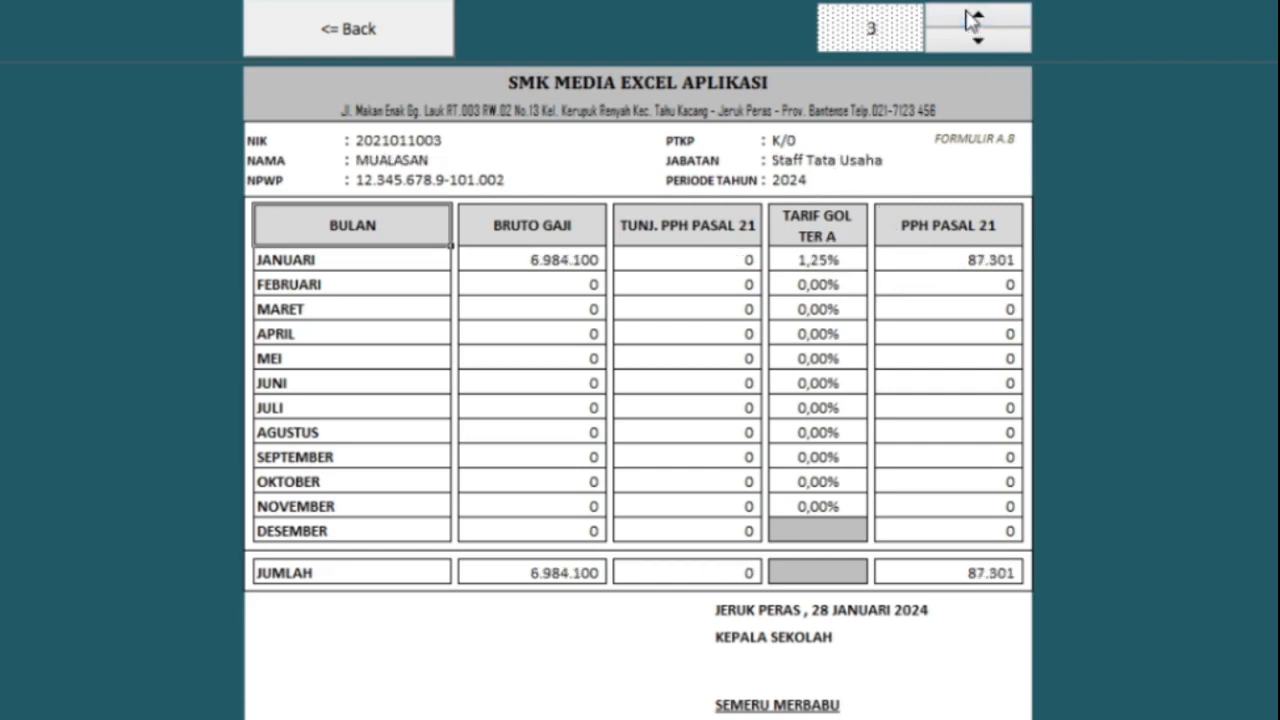
left_click(972, 18)
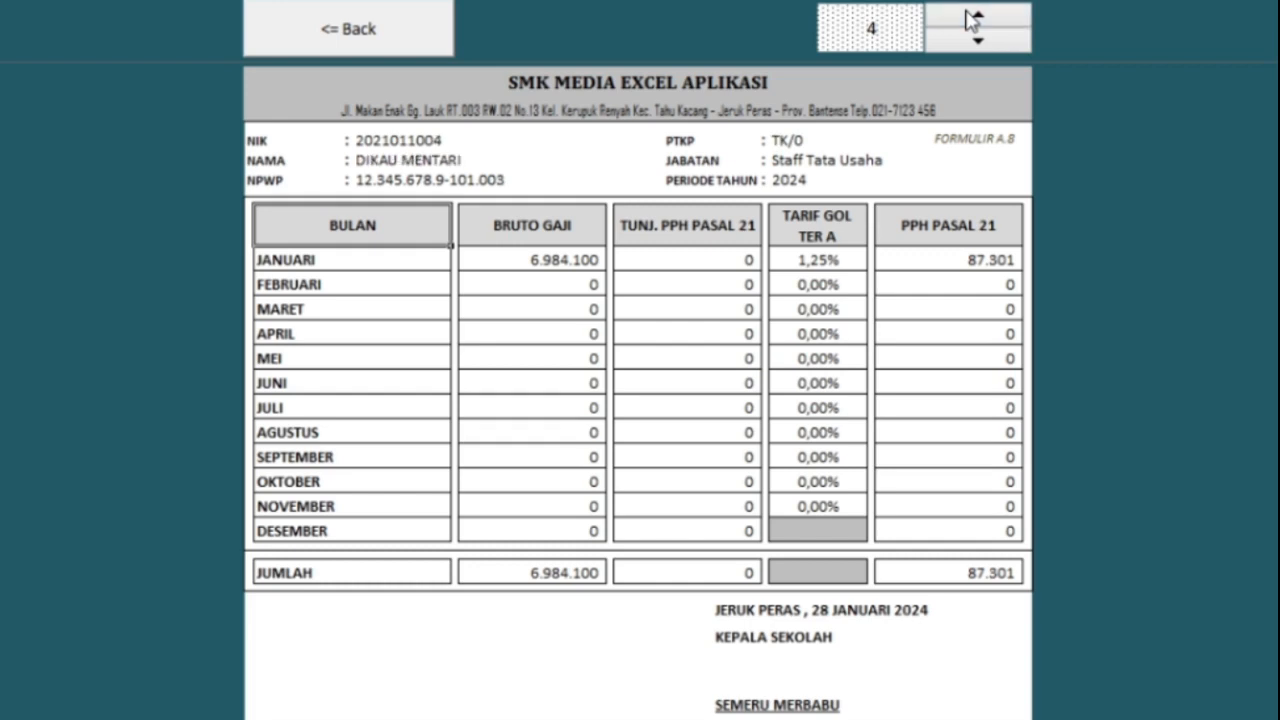
left_click(972, 18)
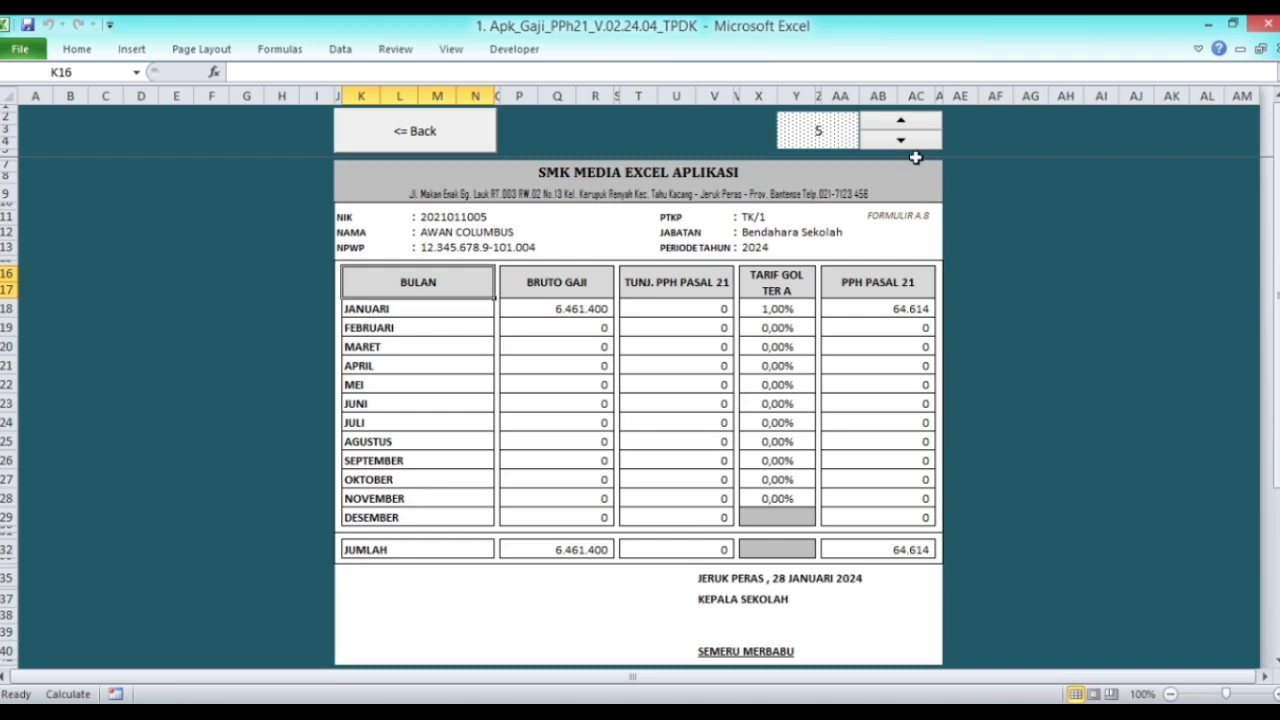
left_click(901, 121)
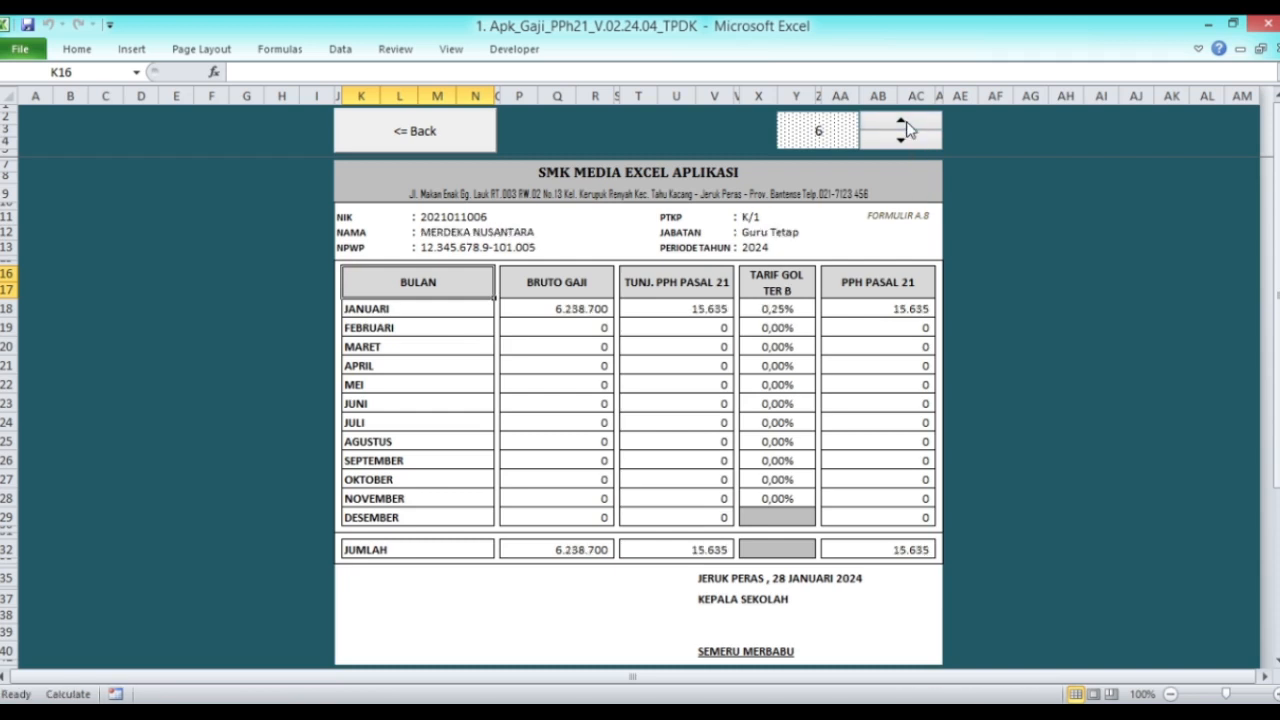
Step: Go to the employee salary report menu and open the Slip Gaji Pgw payslip
left_click(441, 133)
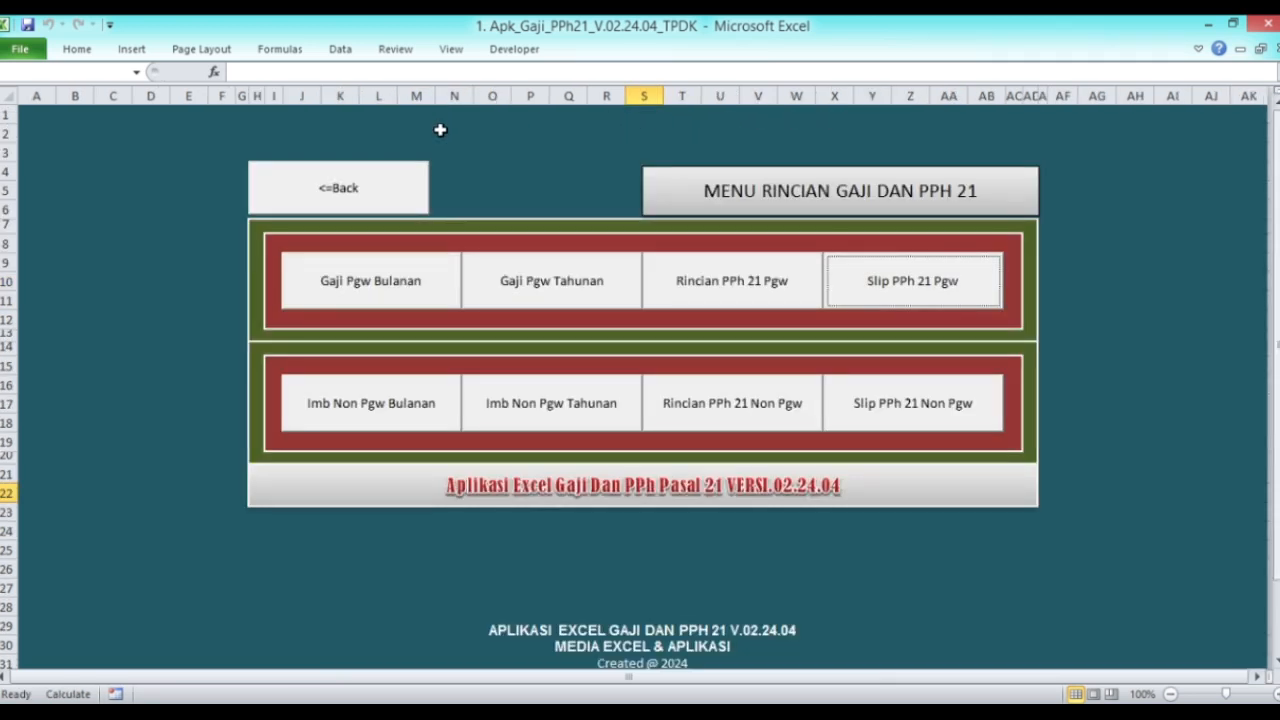
left_click(368, 190)
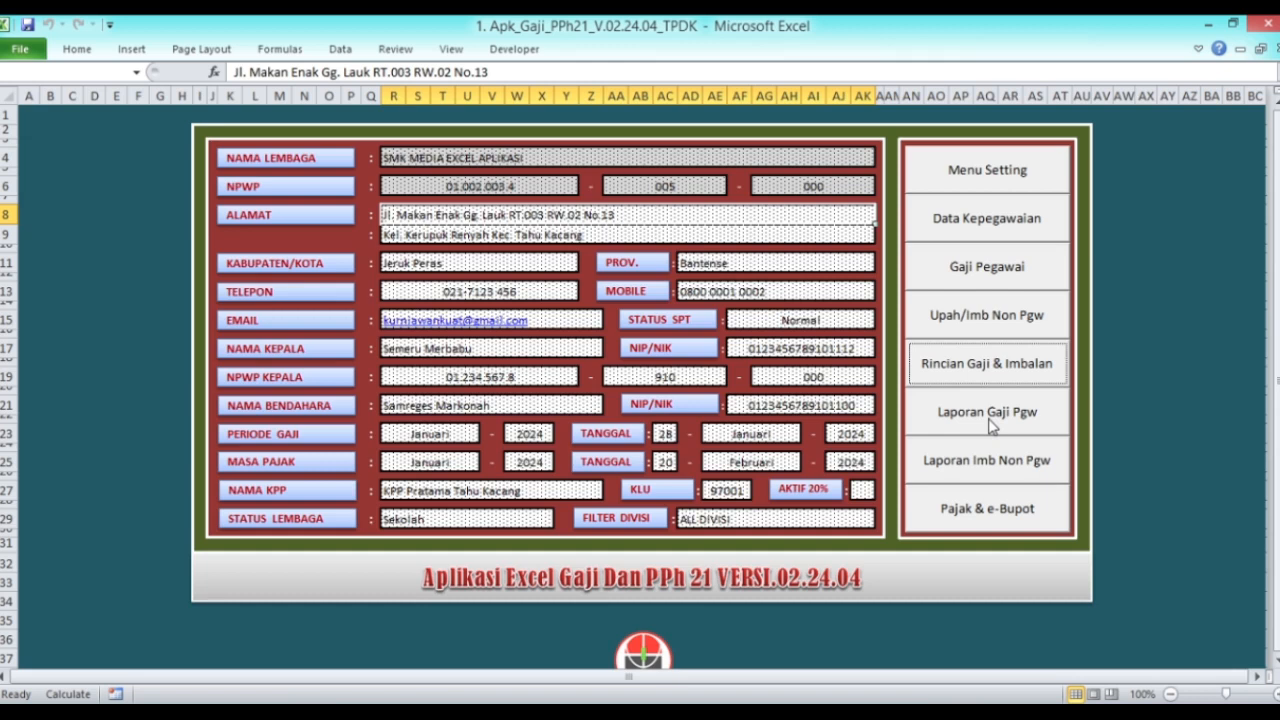
left_click(986, 420)
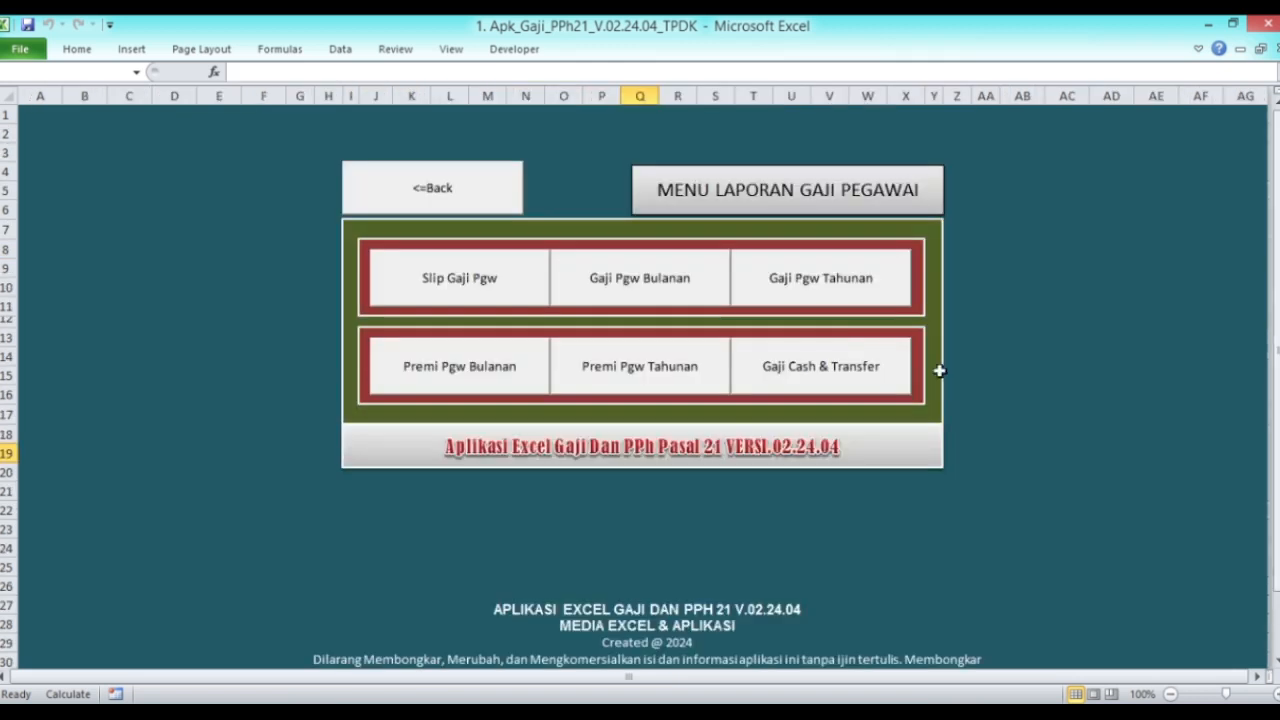
left_click(487, 291)
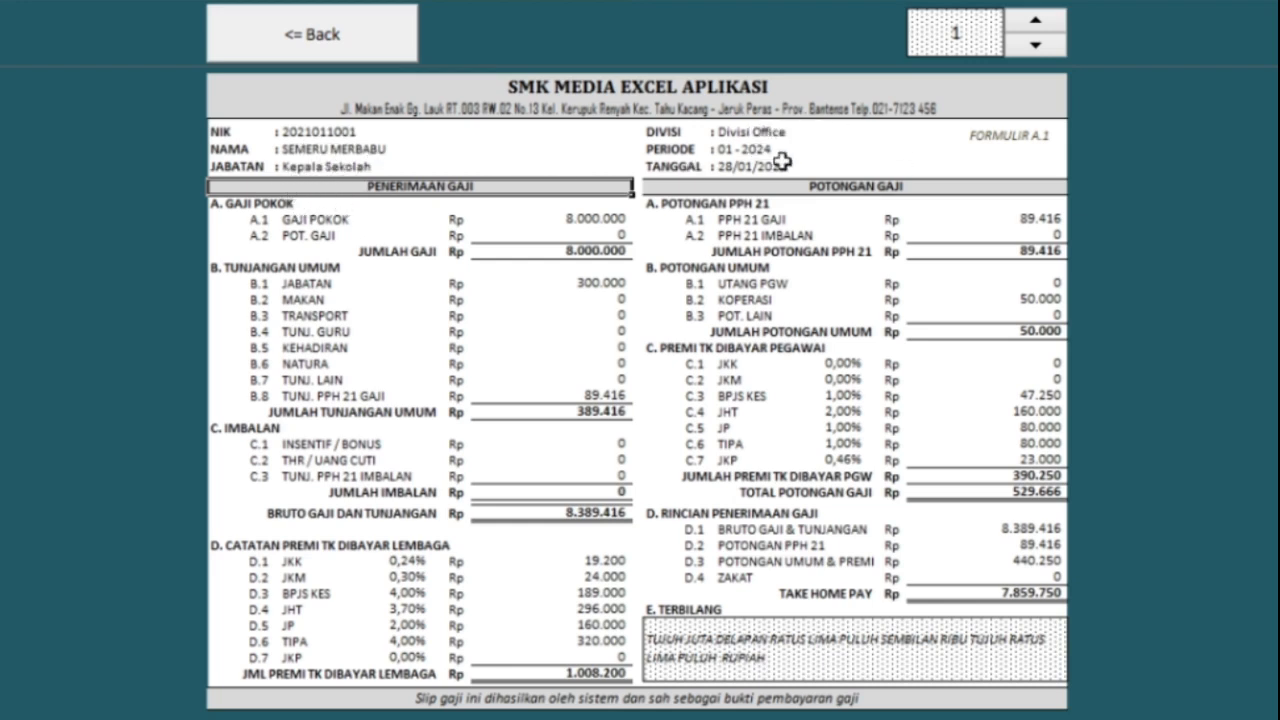
Step: Check the slip's period, date, basic salary, allowances, bruto total and PPh 21 deduction
left_click(733, 151)
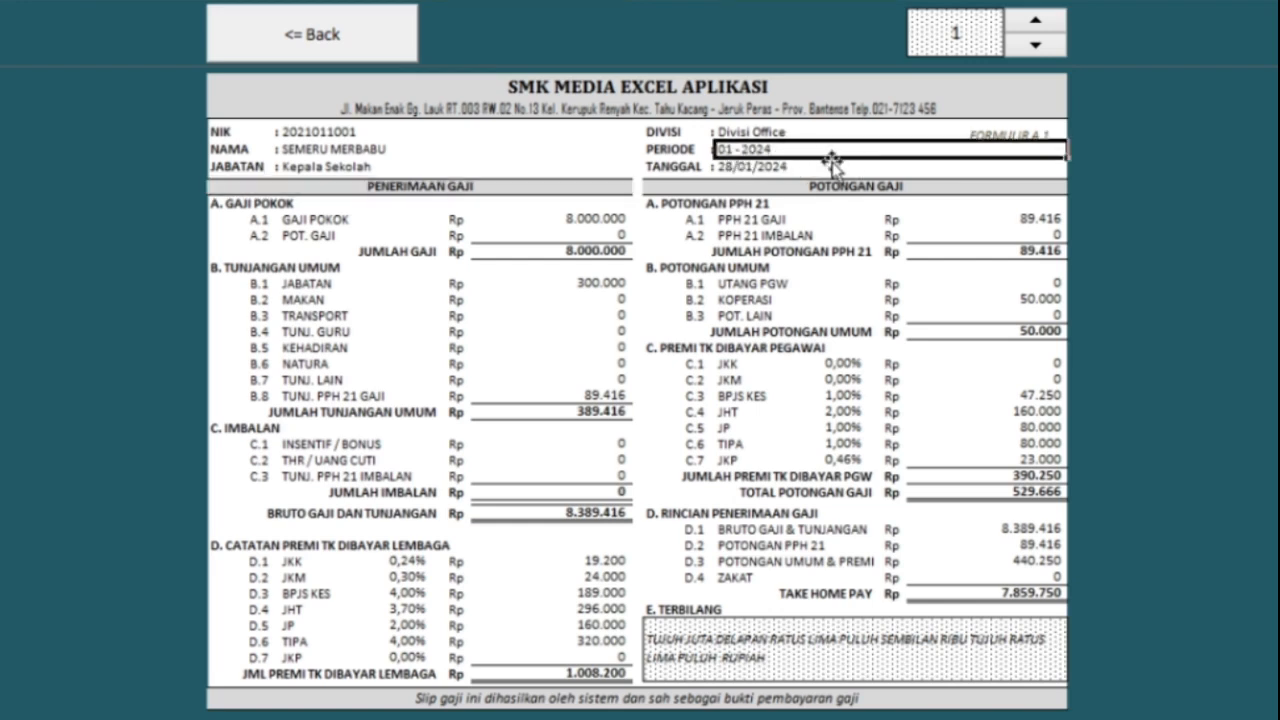
left_click(790, 168)
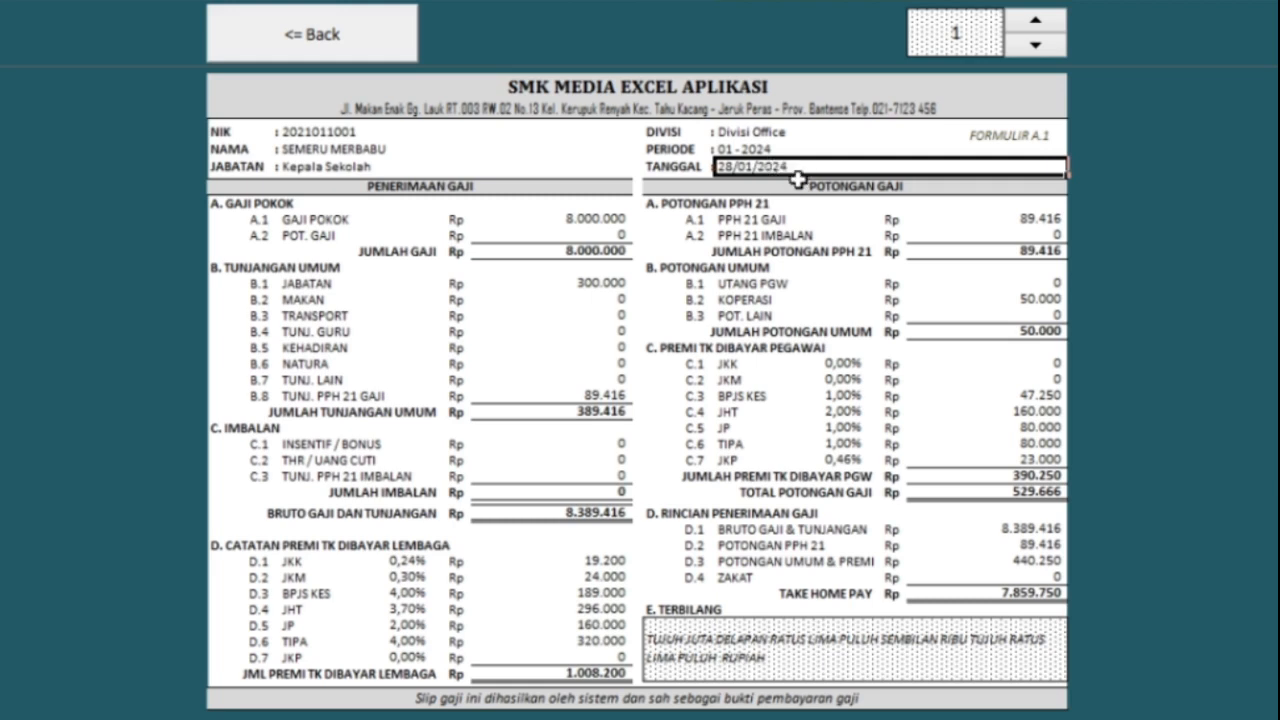
left_click(594, 219)
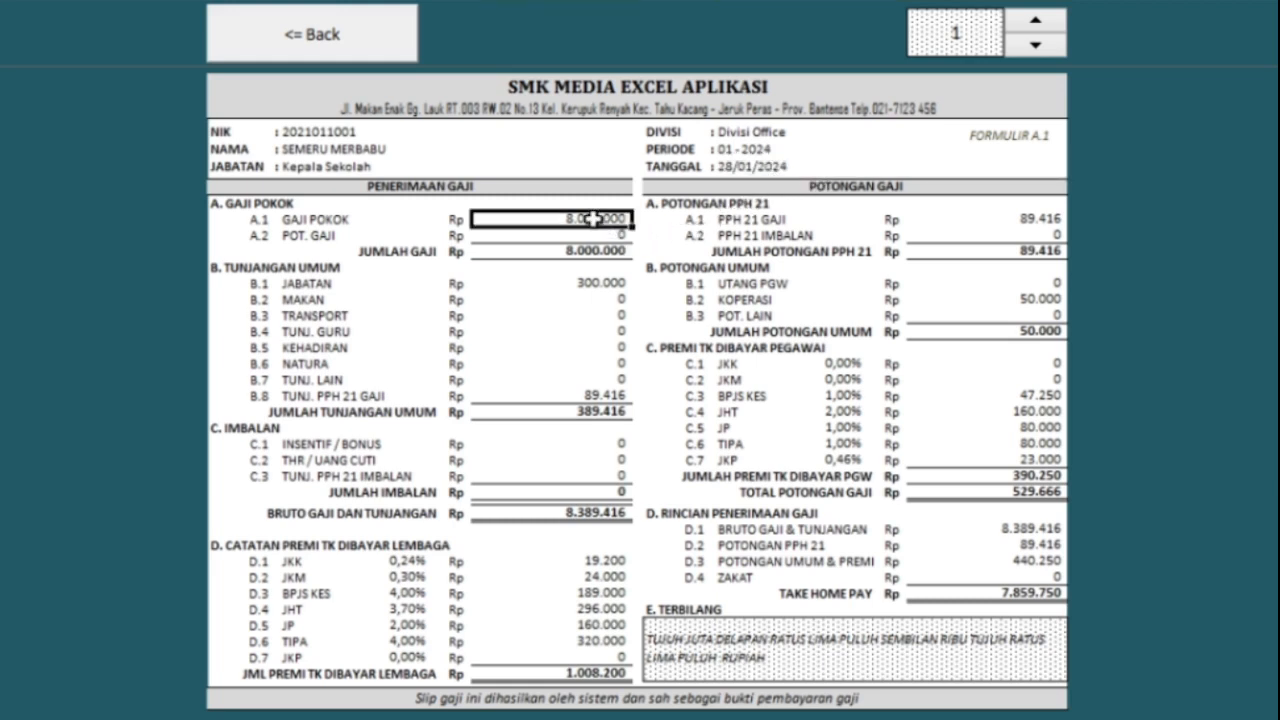
left_click(599, 284)
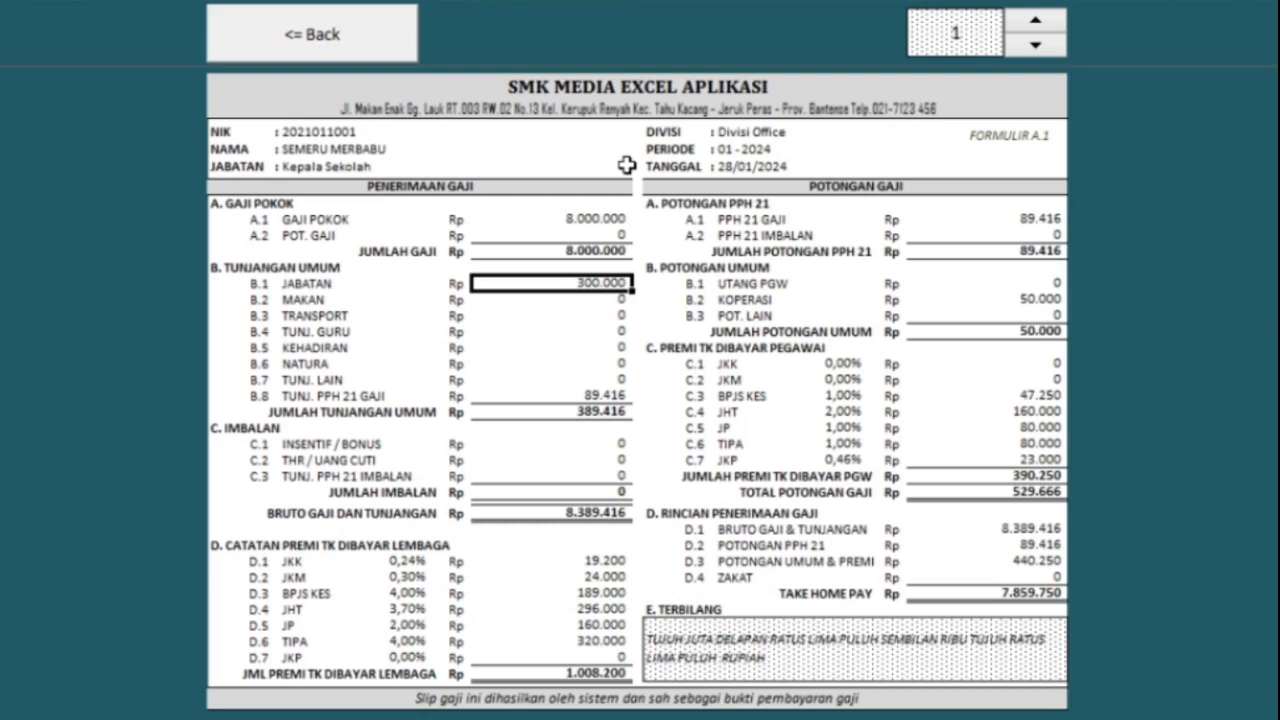
left_click(593, 400)
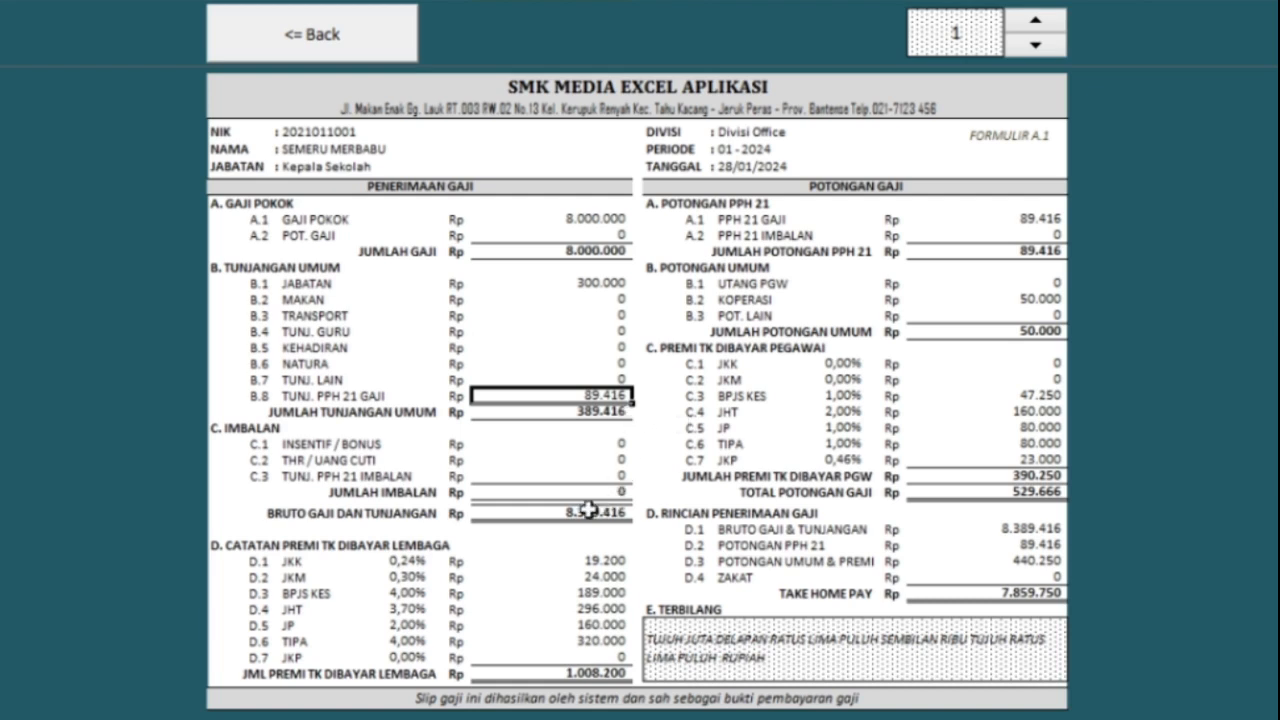
left_click(590, 511)
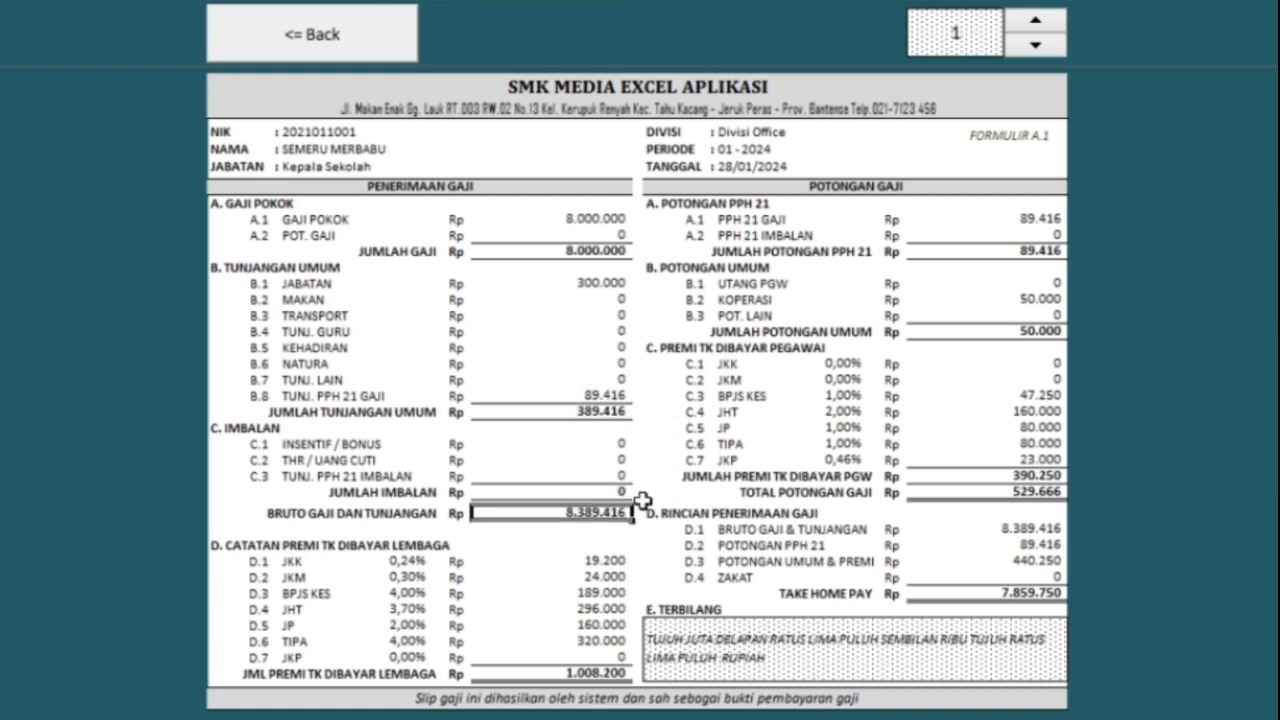
left_click(1033, 222)
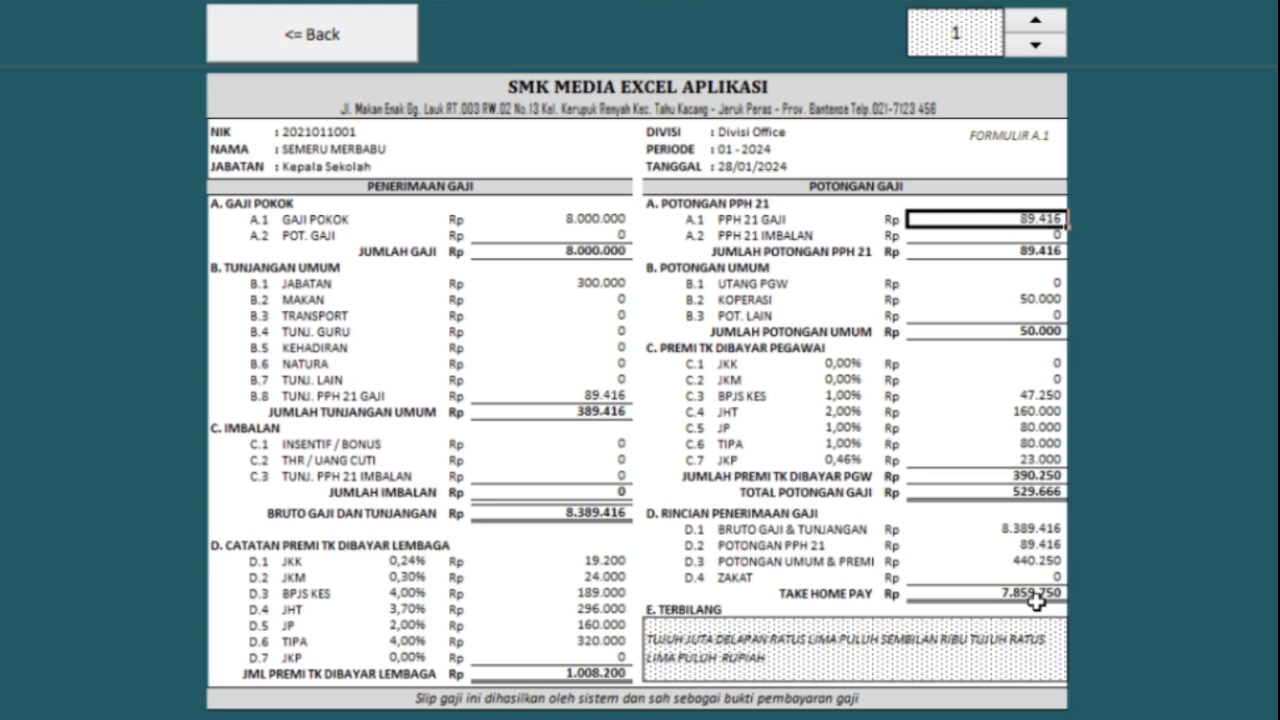
Step: Step the payslip to employee 6 (bruto 5.815.635, take-home pay 5.459.750)
left_click(1035, 24)
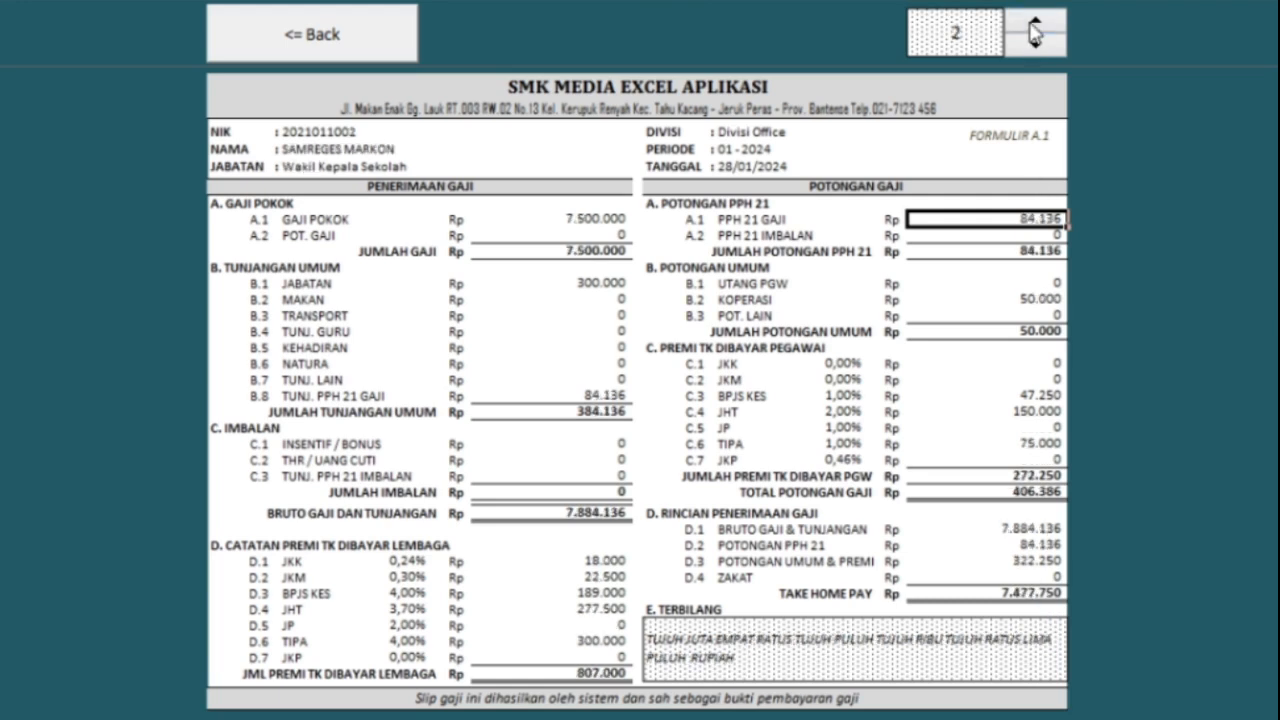
left_click(1035, 26)
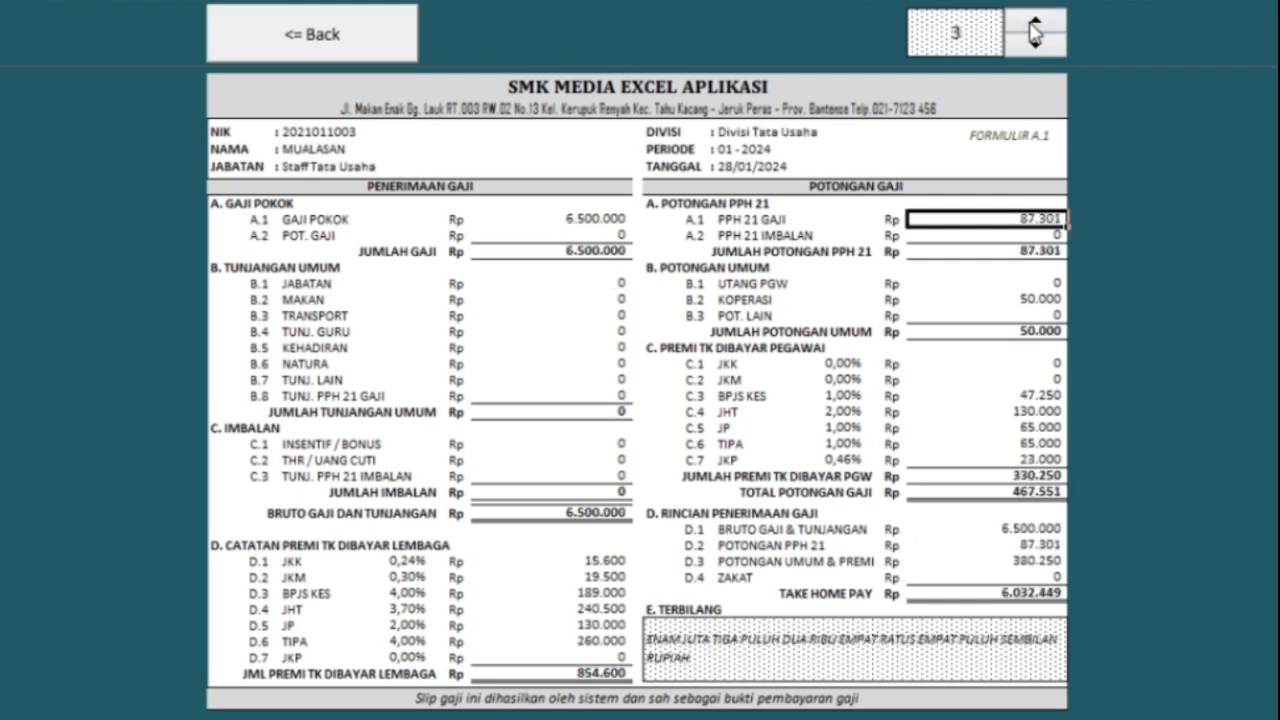
left_click(1033, 28)
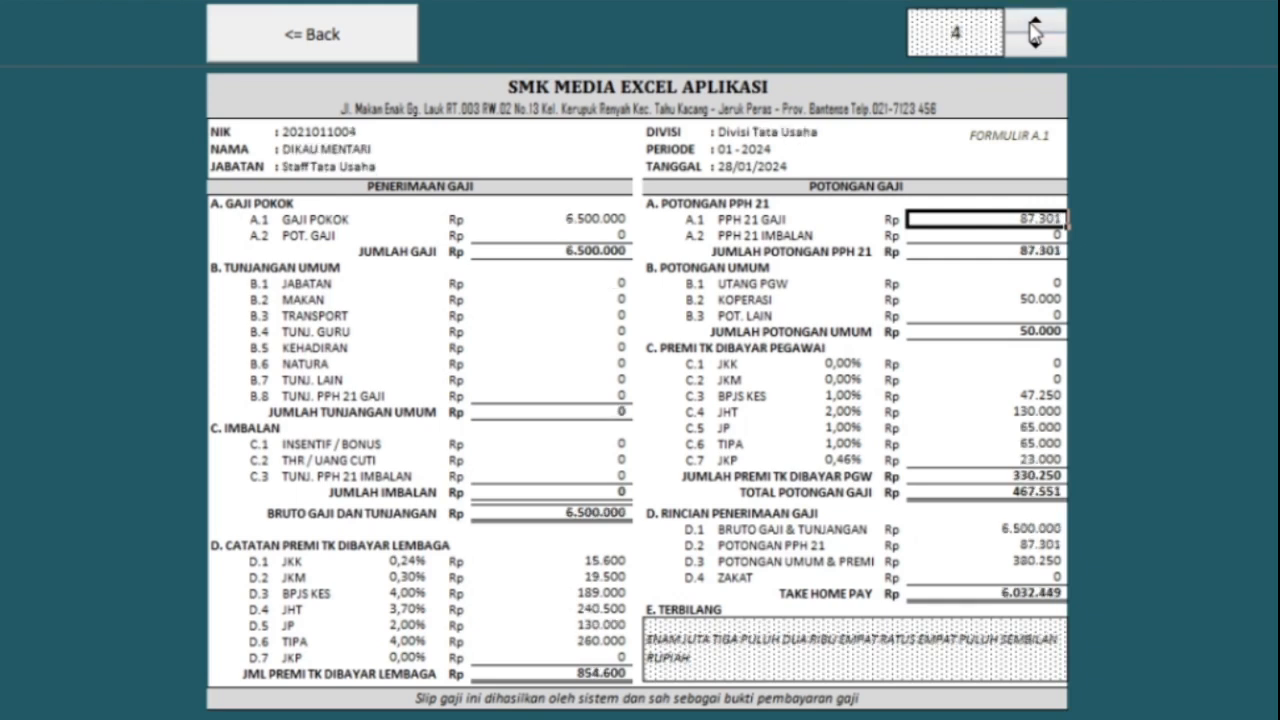
left_click(1035, 28)
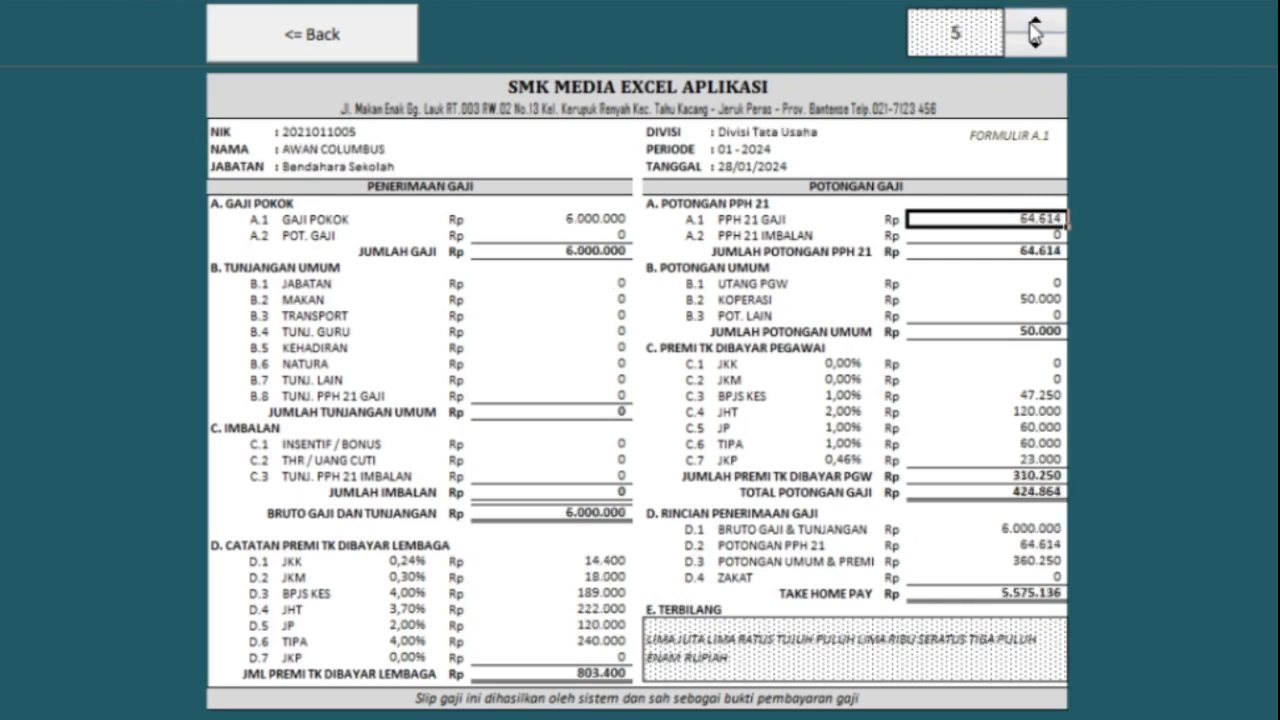
left_click(1034, 28)
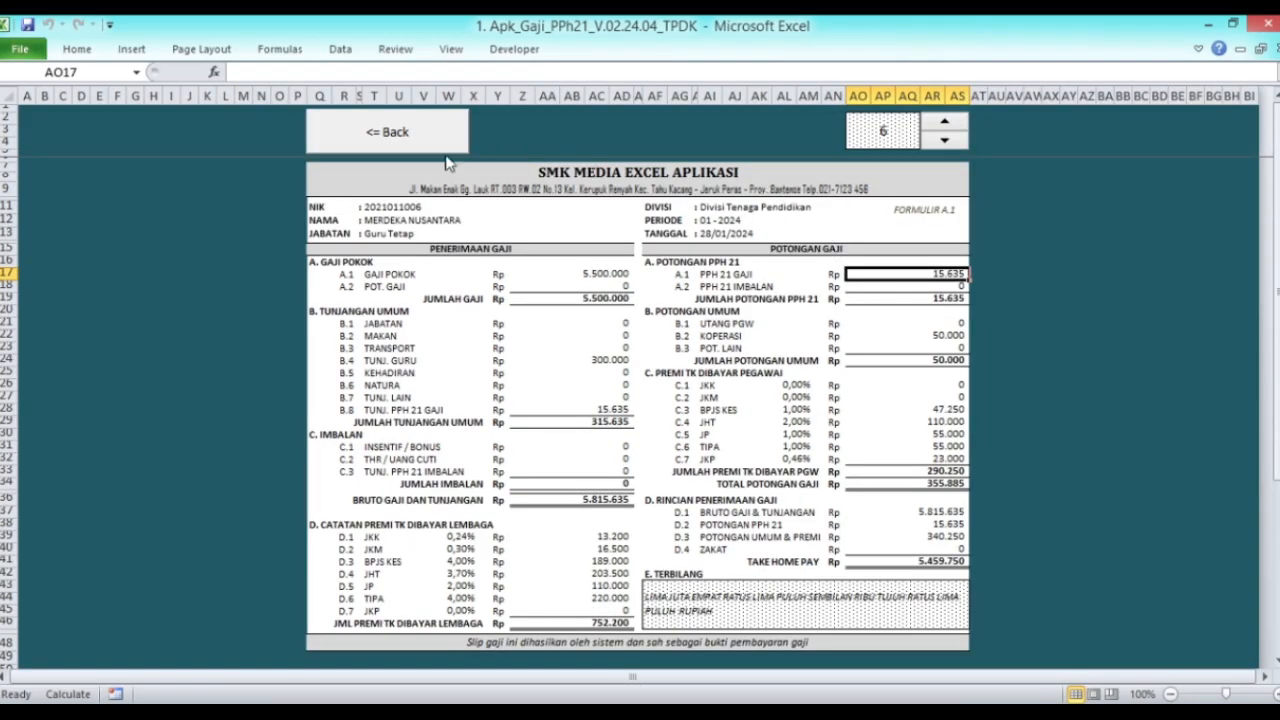
Step: Open the monthly salary report and filter the NAMA column to exclude blank rows
left_click(406, 146)
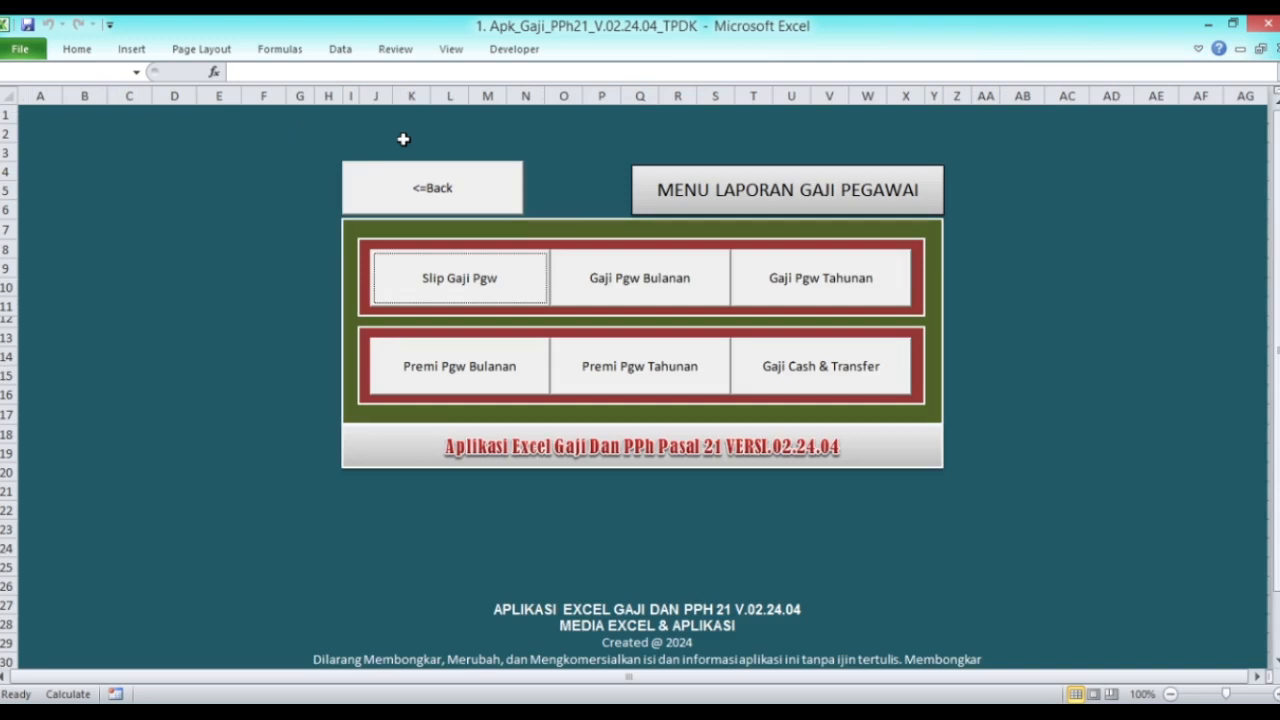
left_click(650, 290)
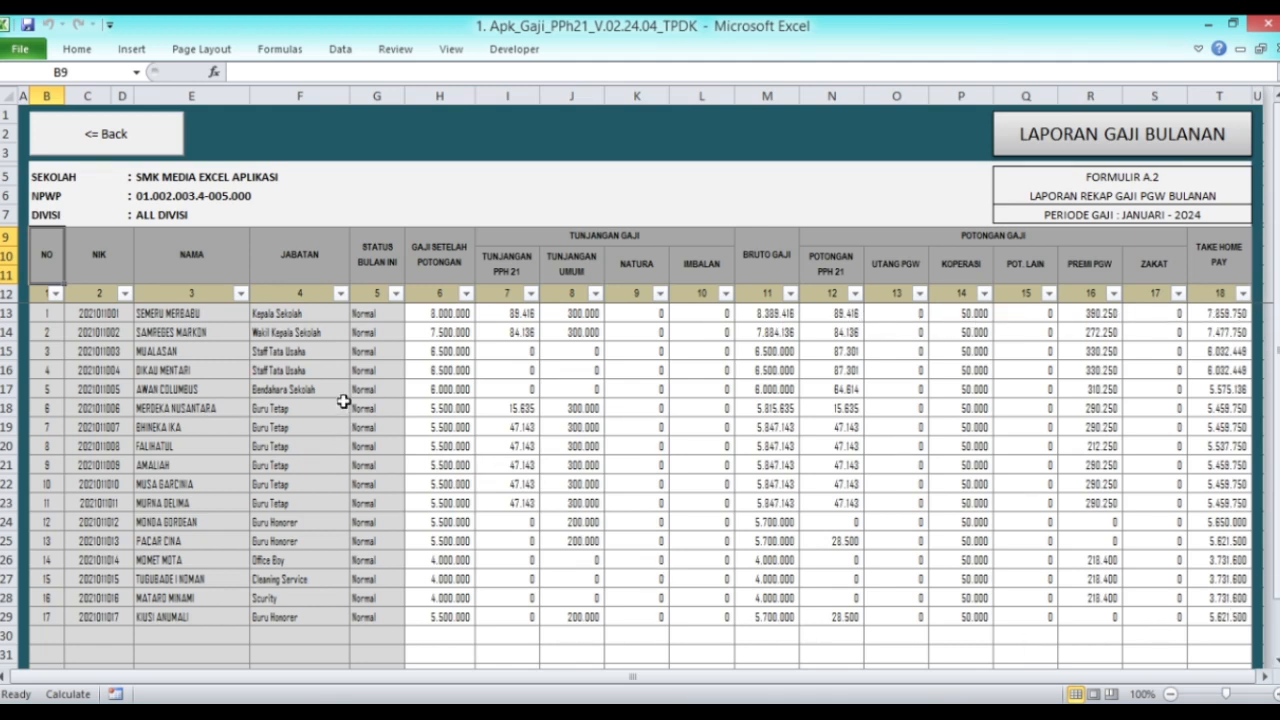
left_click(241, 294)
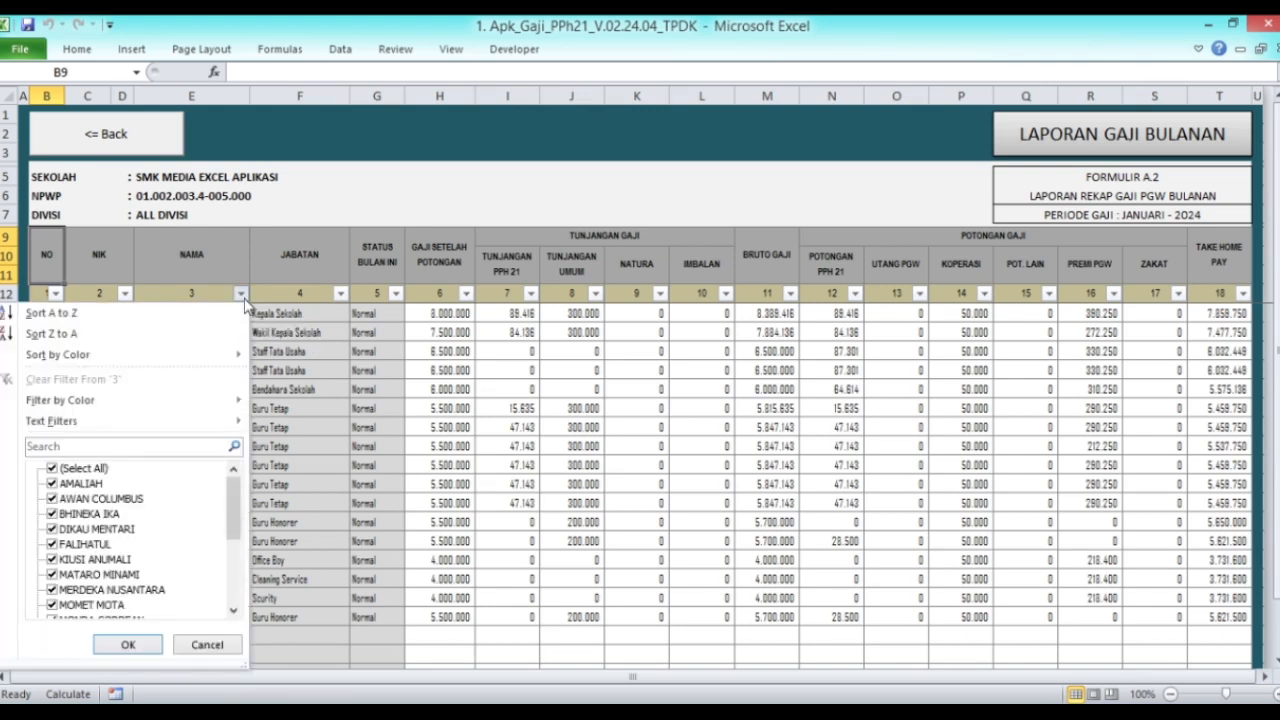
left_click_drag(240, 490, 240, 570)
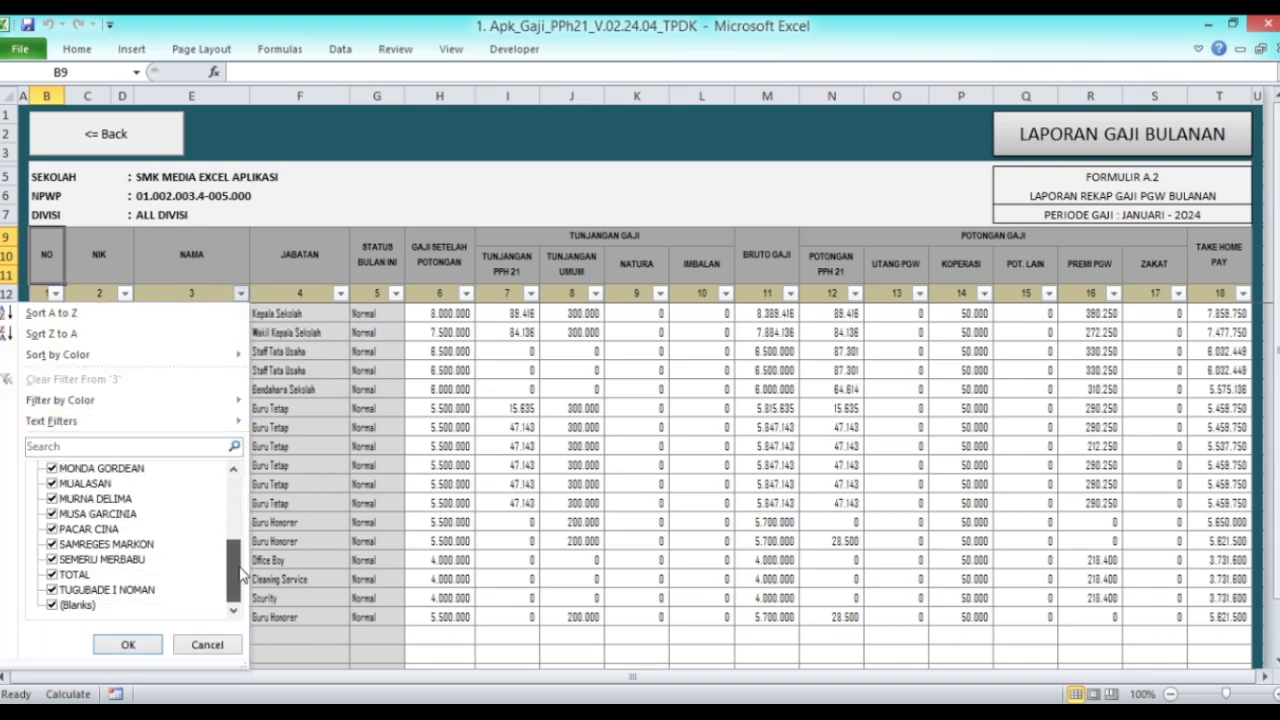
left_click(80, 605)
left_click(130, 645)
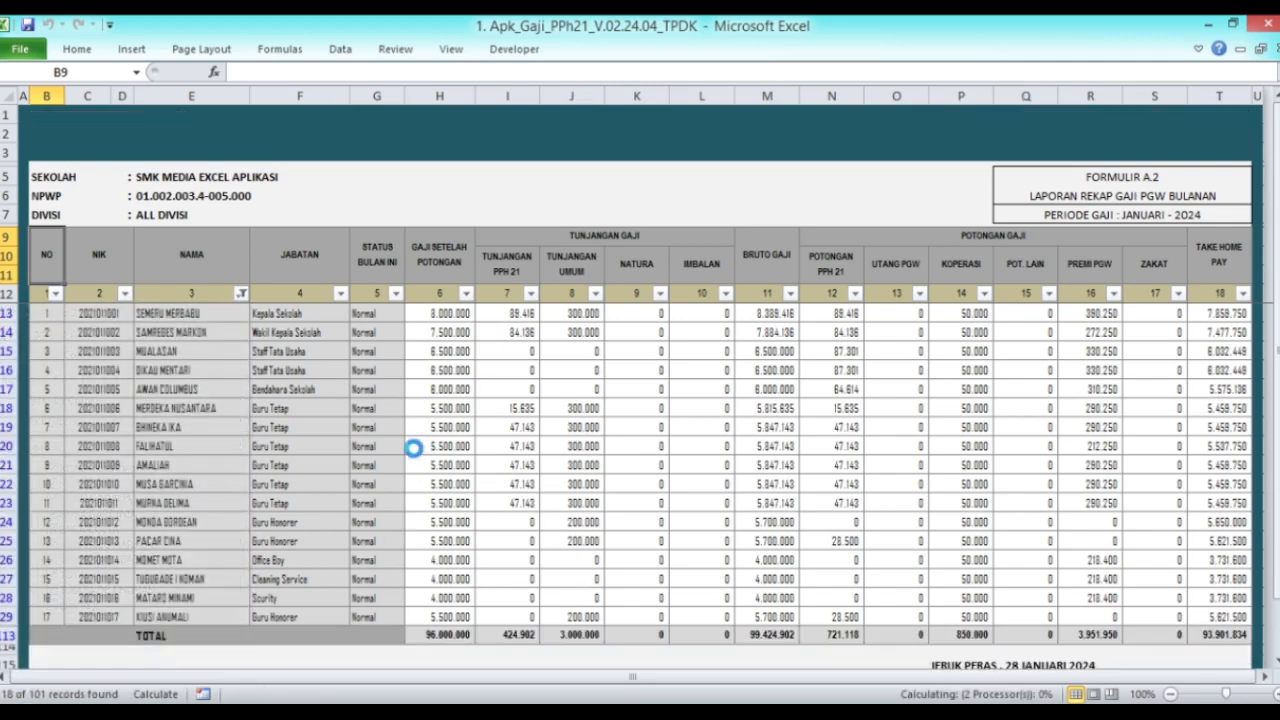
Step: Review the recap totalling 93.901.834 take-home pay, then select all names in the NAMA filter again
scroll(440, 383, "down", 4)
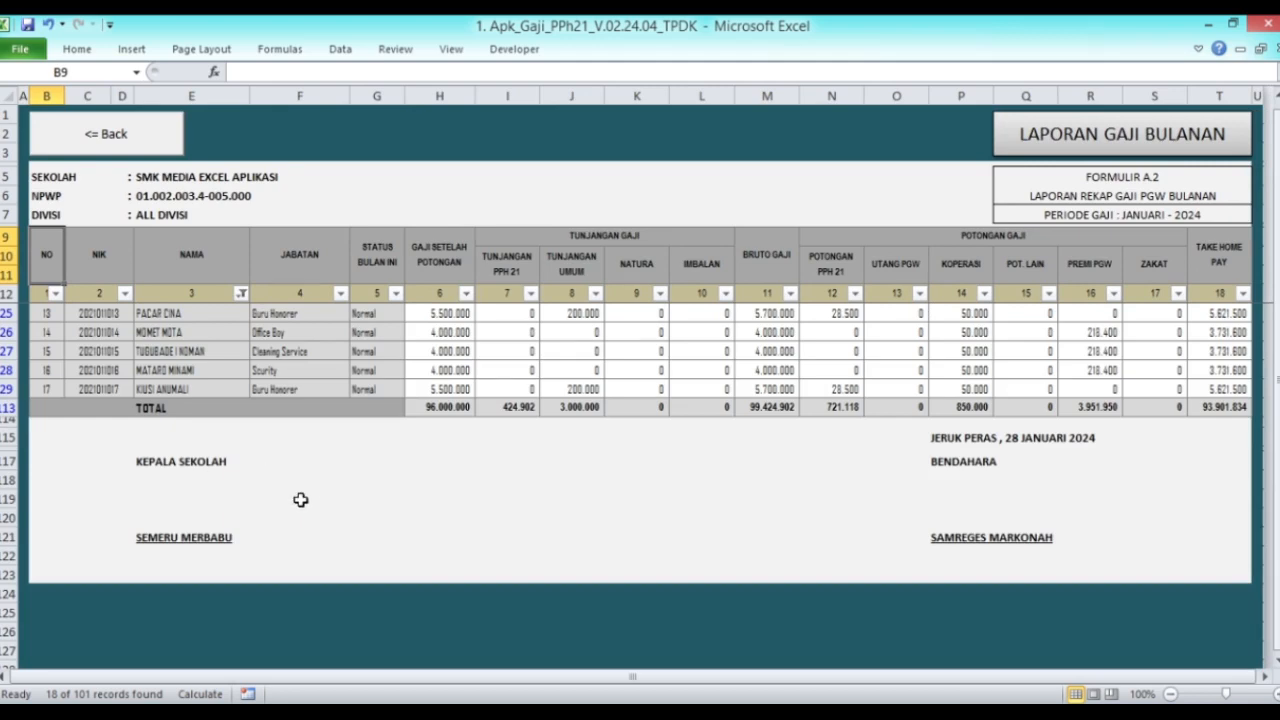
scroll(755, 447, "up", 1)
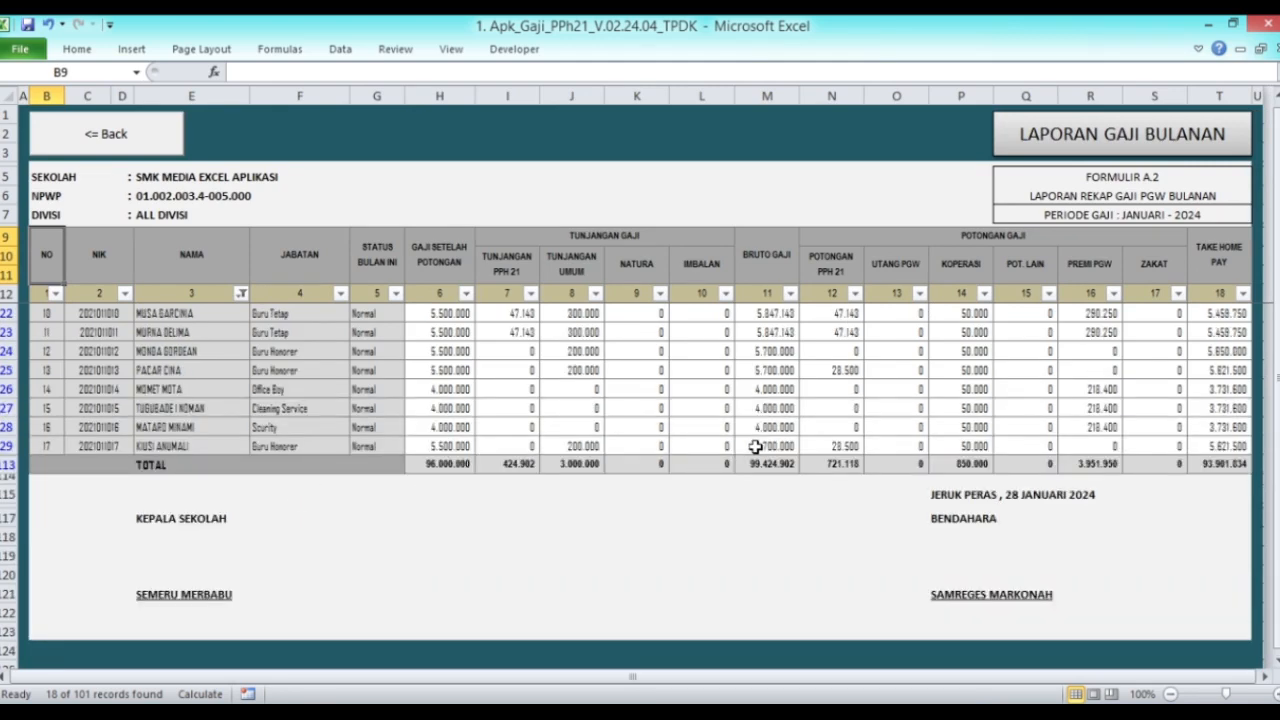
scroll(755, 447, "up", 3)
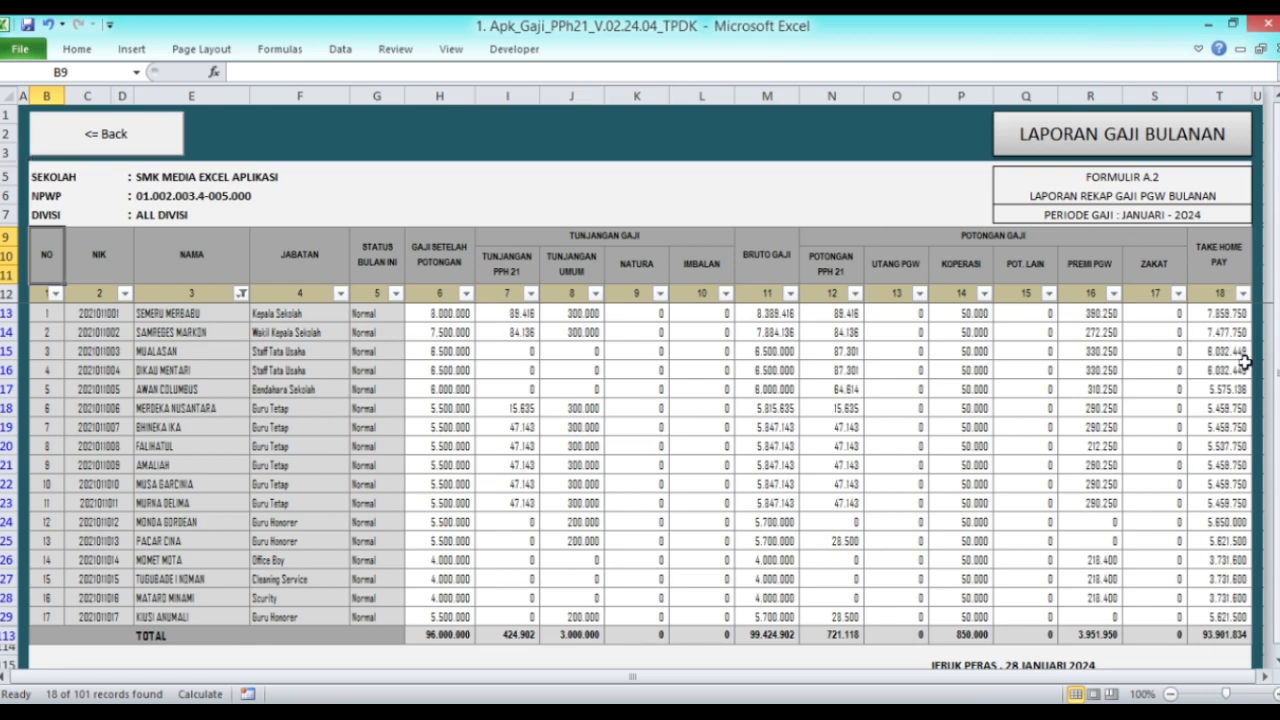
scroll(720, 375, "down", 2)
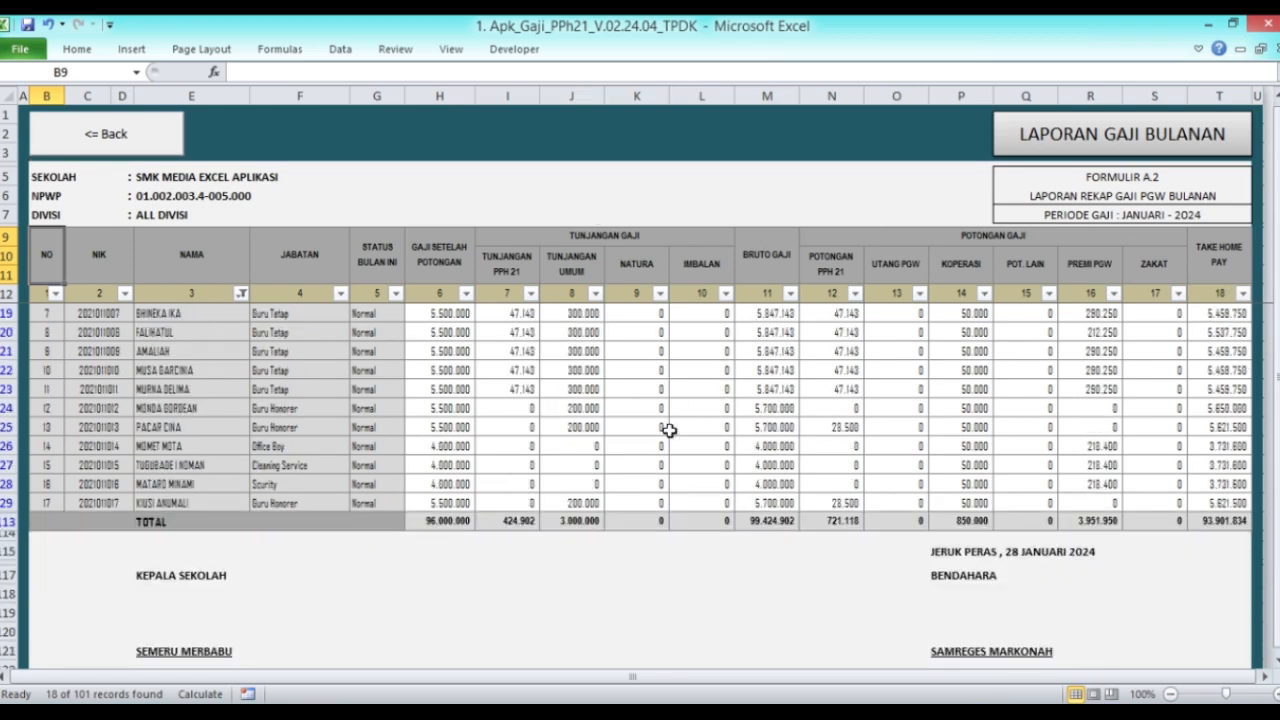
scroll(669, 430, "up", 2)
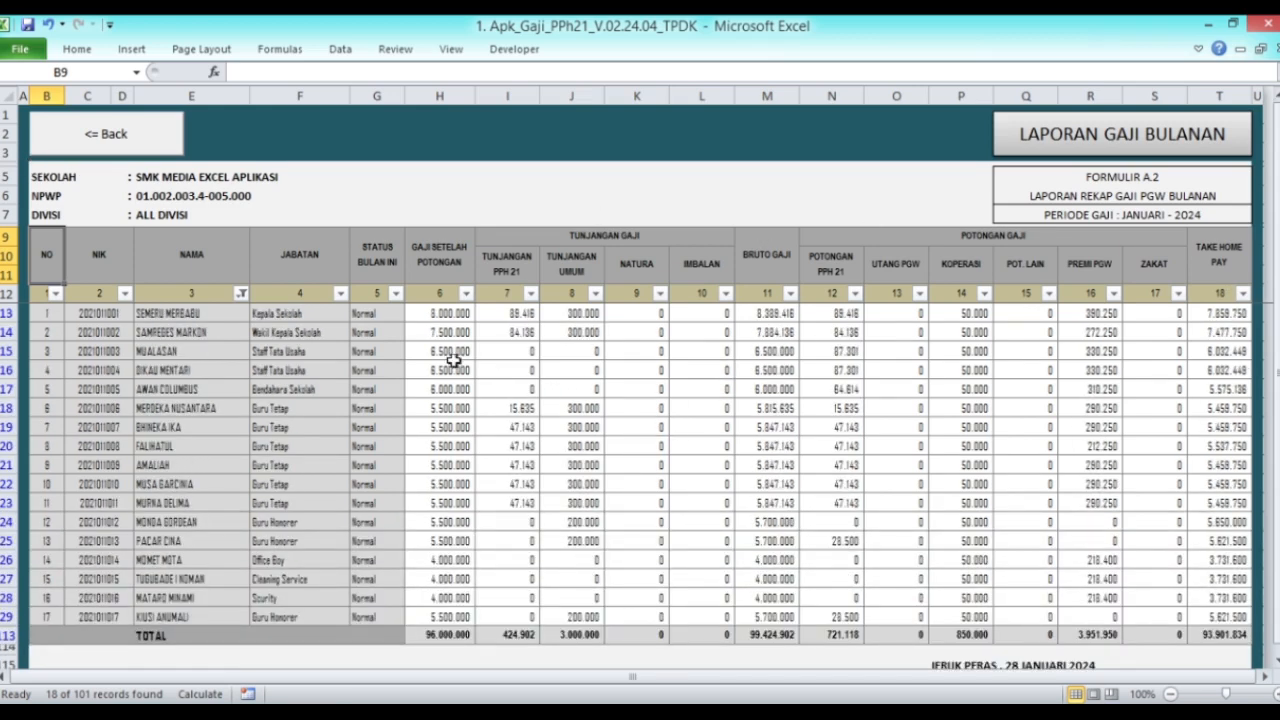
left_click(243, 293)
left_click(80, 468)
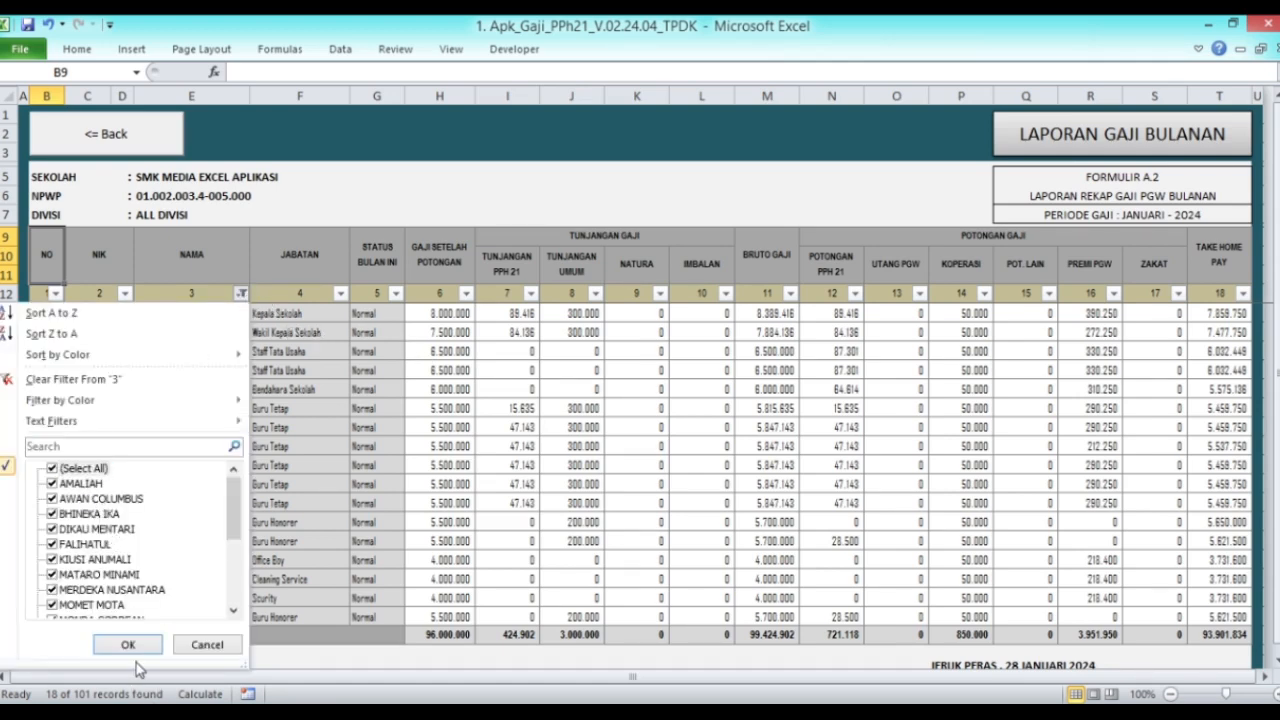
left_click(128, 645)
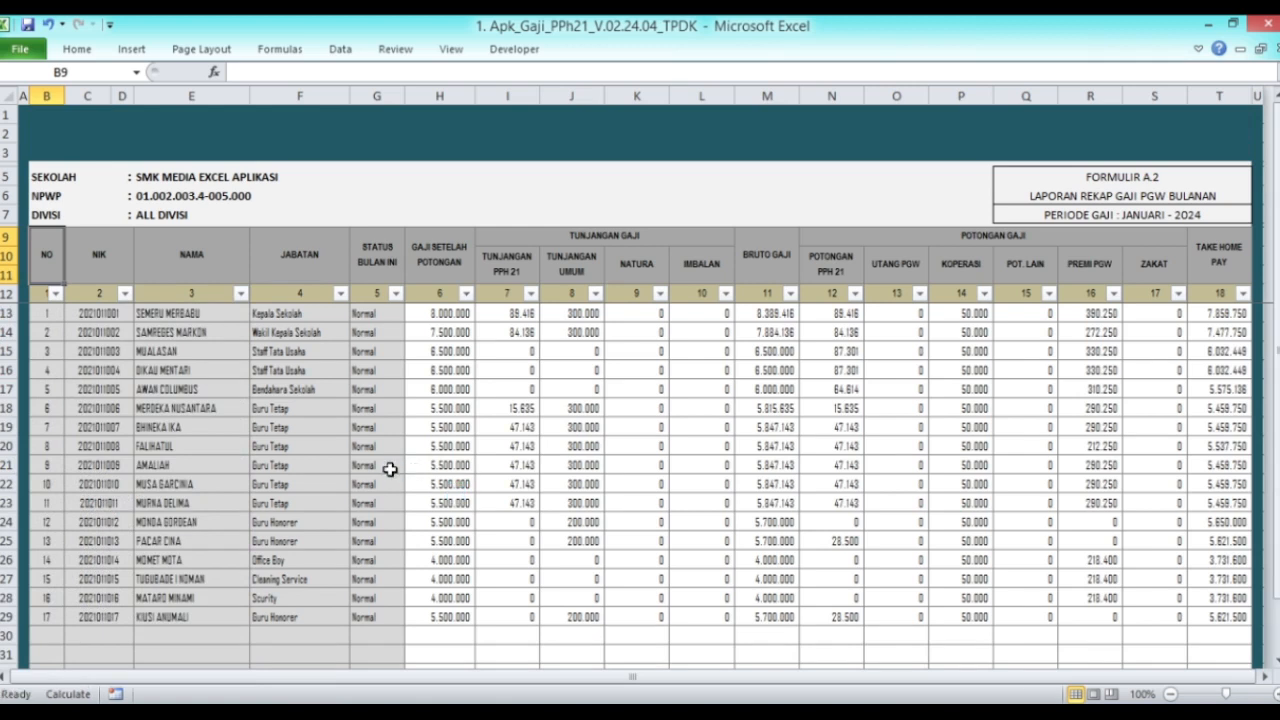
left_click(110, 145)
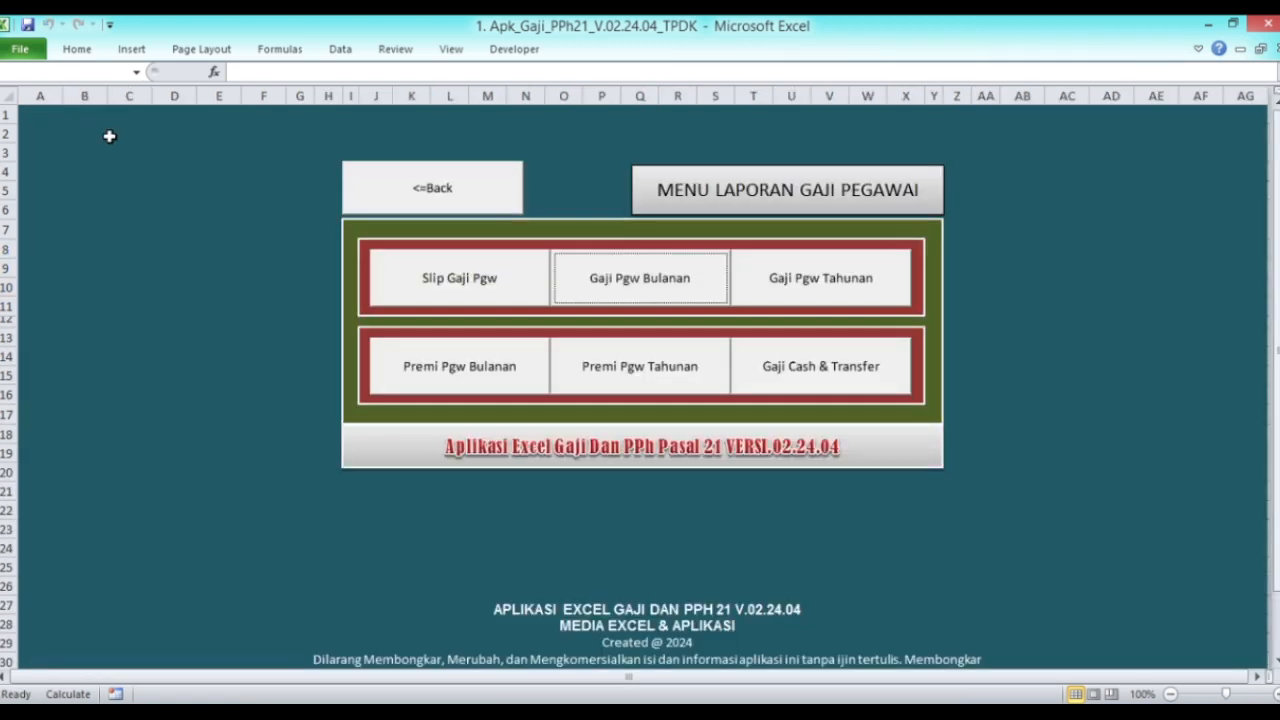
left_click(853, 285)
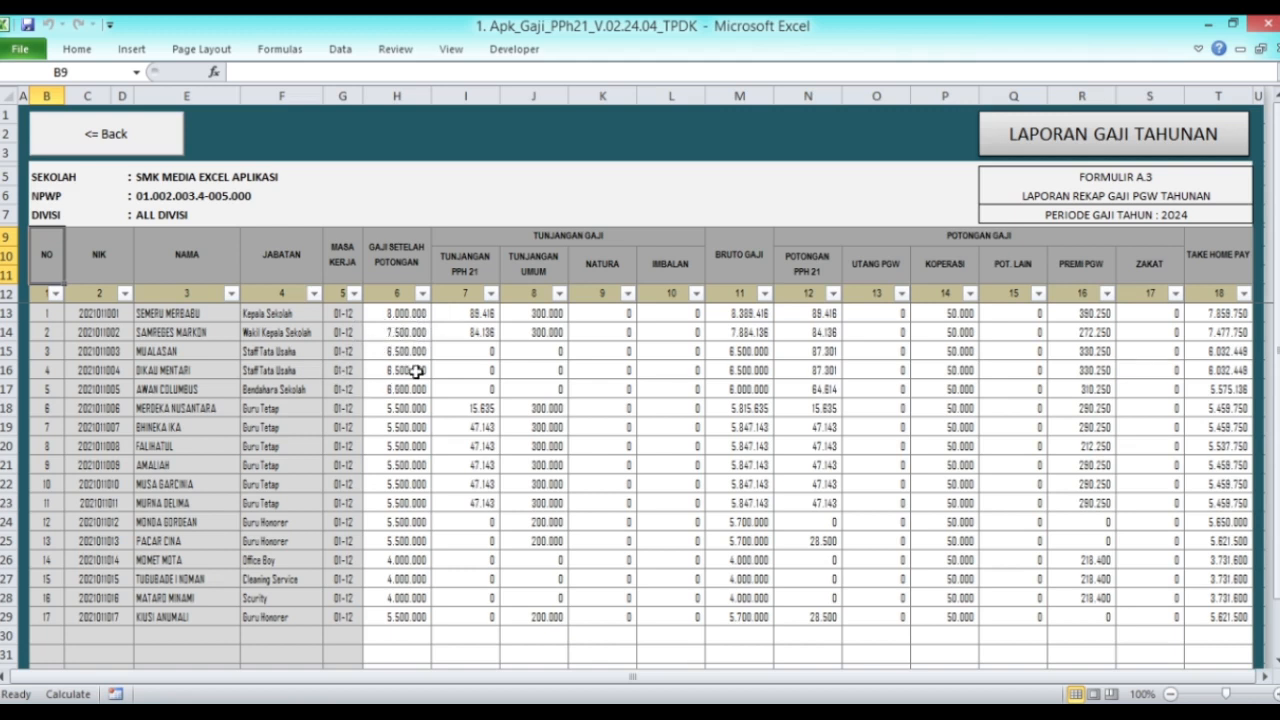
left_click(165, 144)
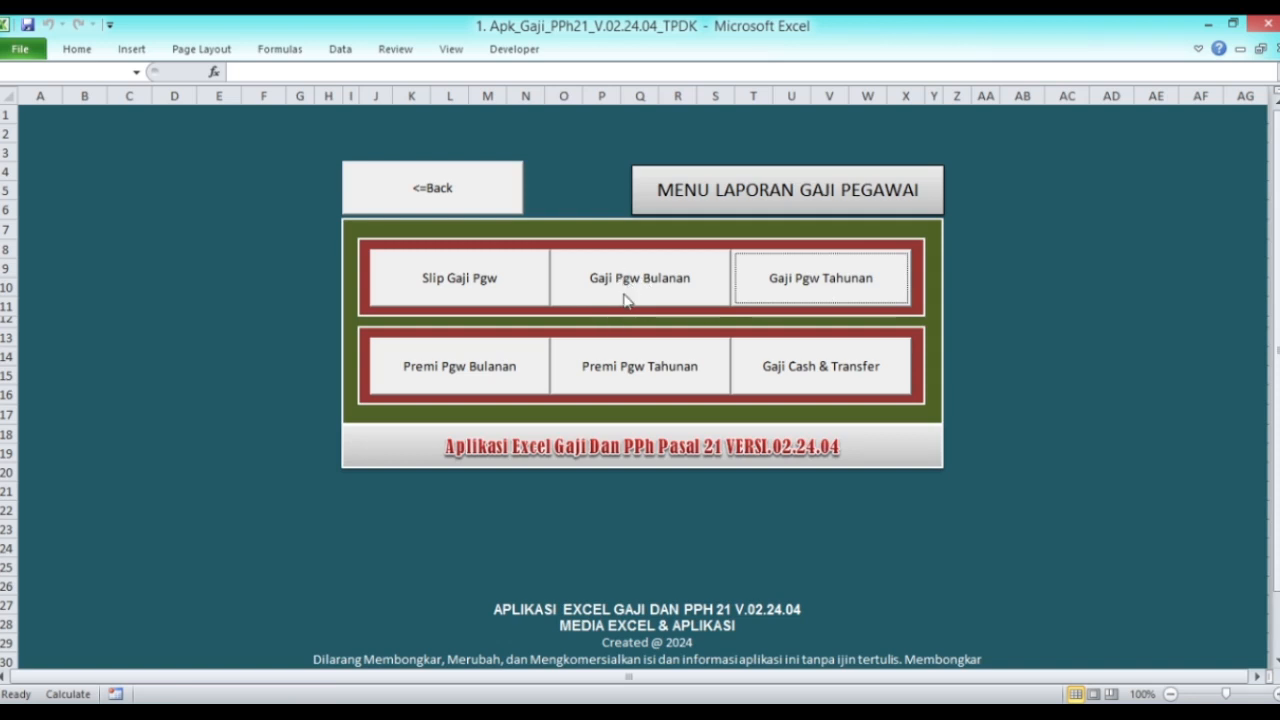
left_click(445, 378)
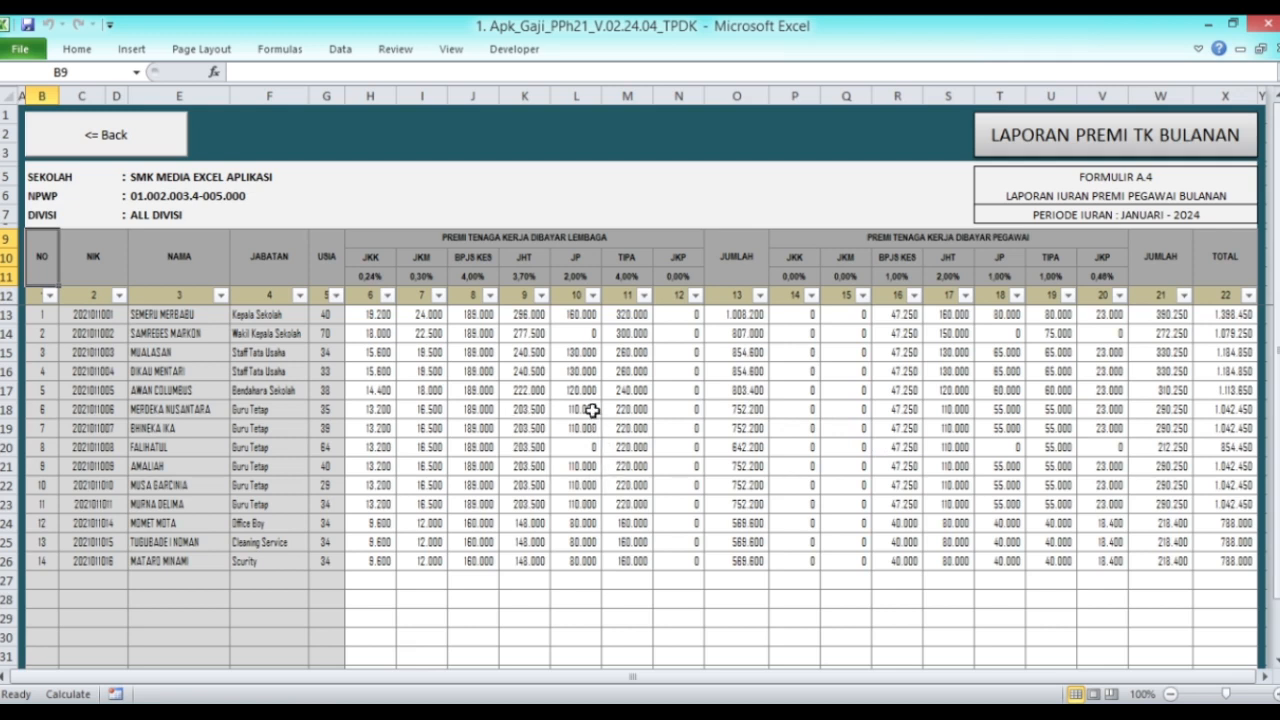
left_click(221, 297)
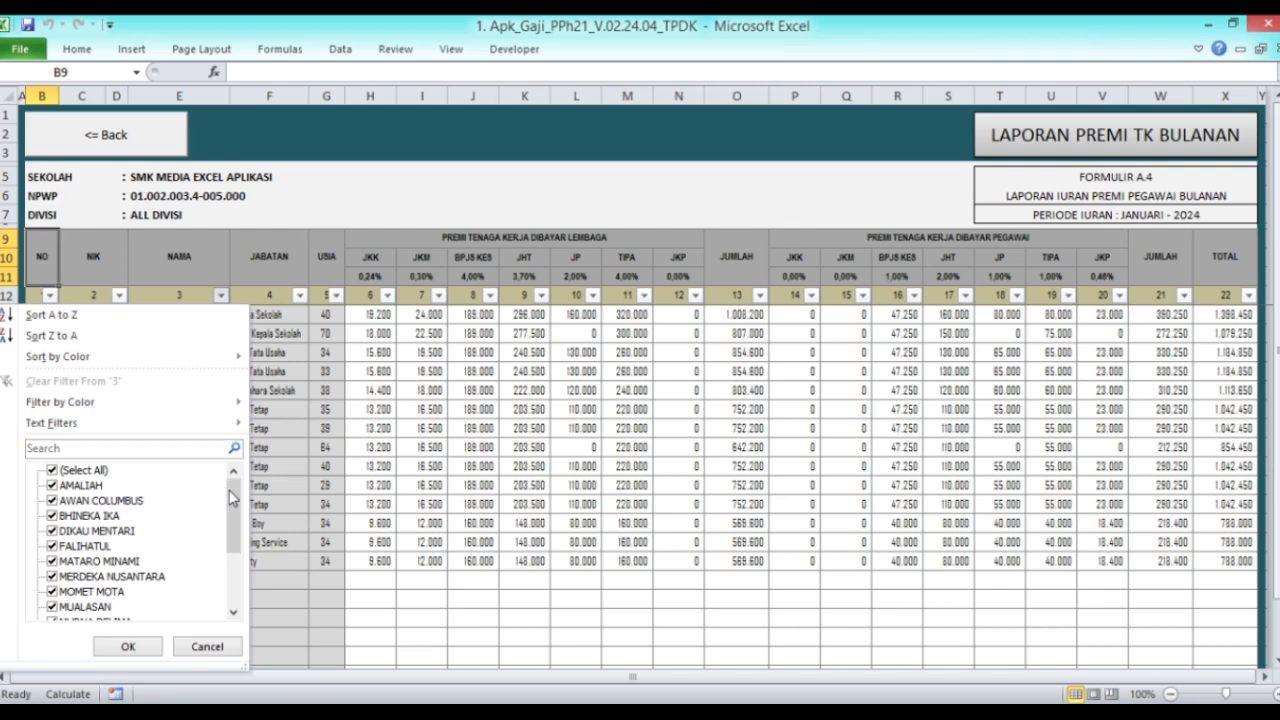
left_click_drag(227, 489, 231, 545)
left_click(75, 606)
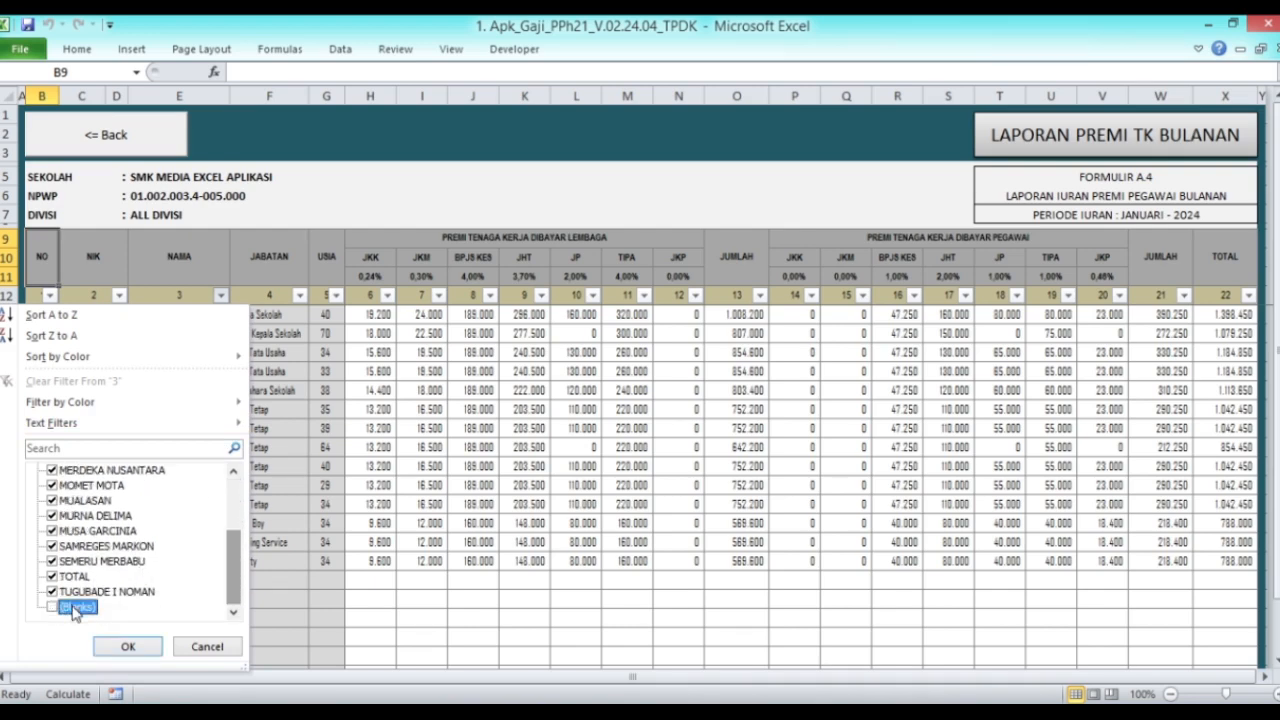
left_click(128, 646)
scroll(559, 448, "down", 3)
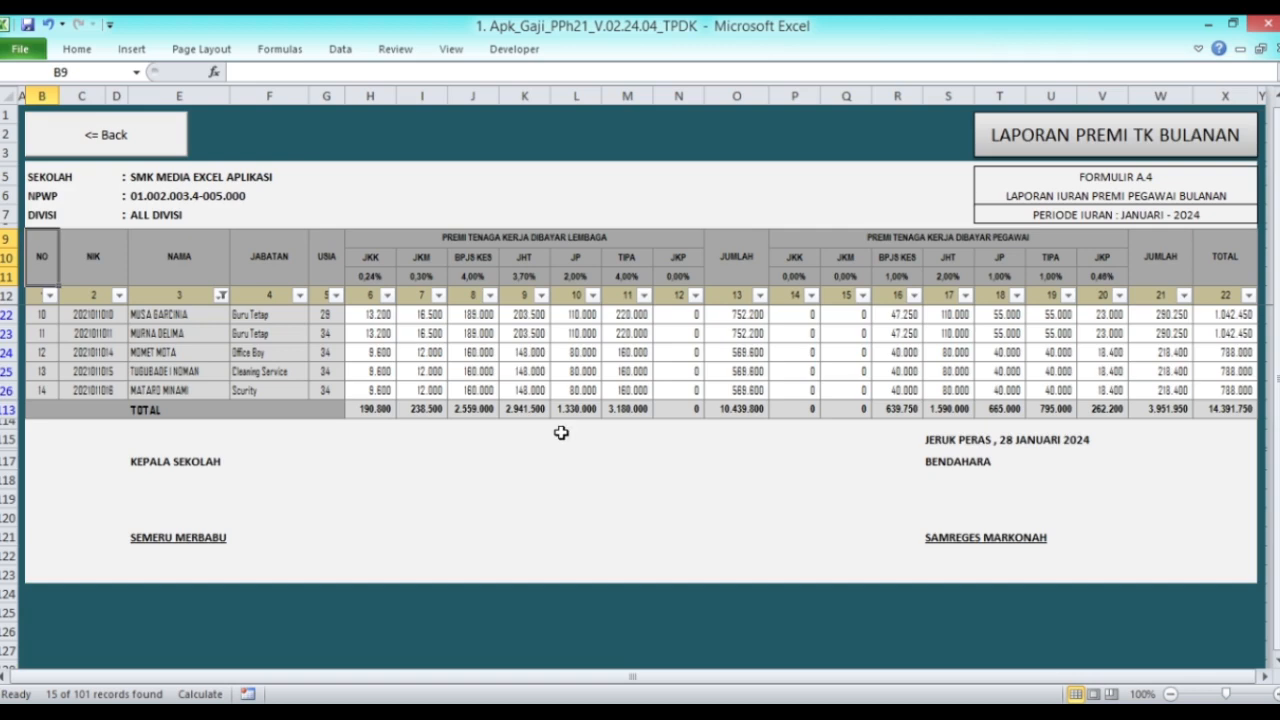
scroll(561, 432, "up", 3)
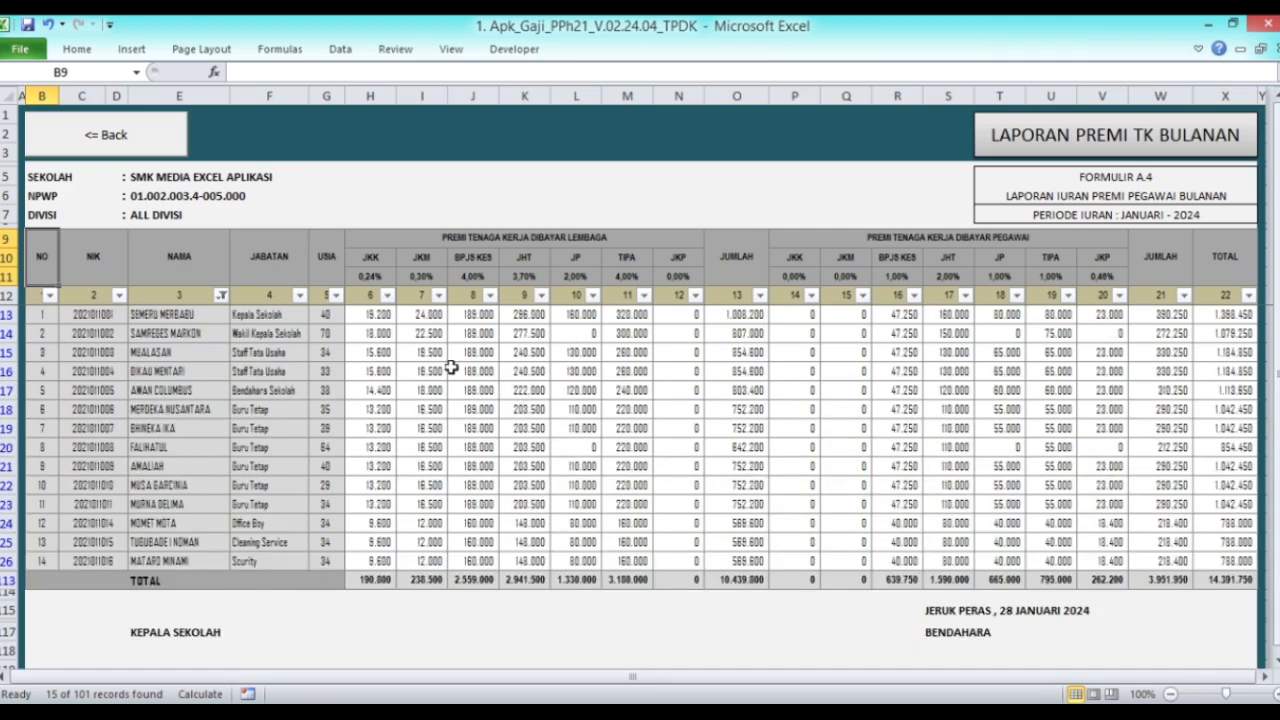
left_click(222, 296)
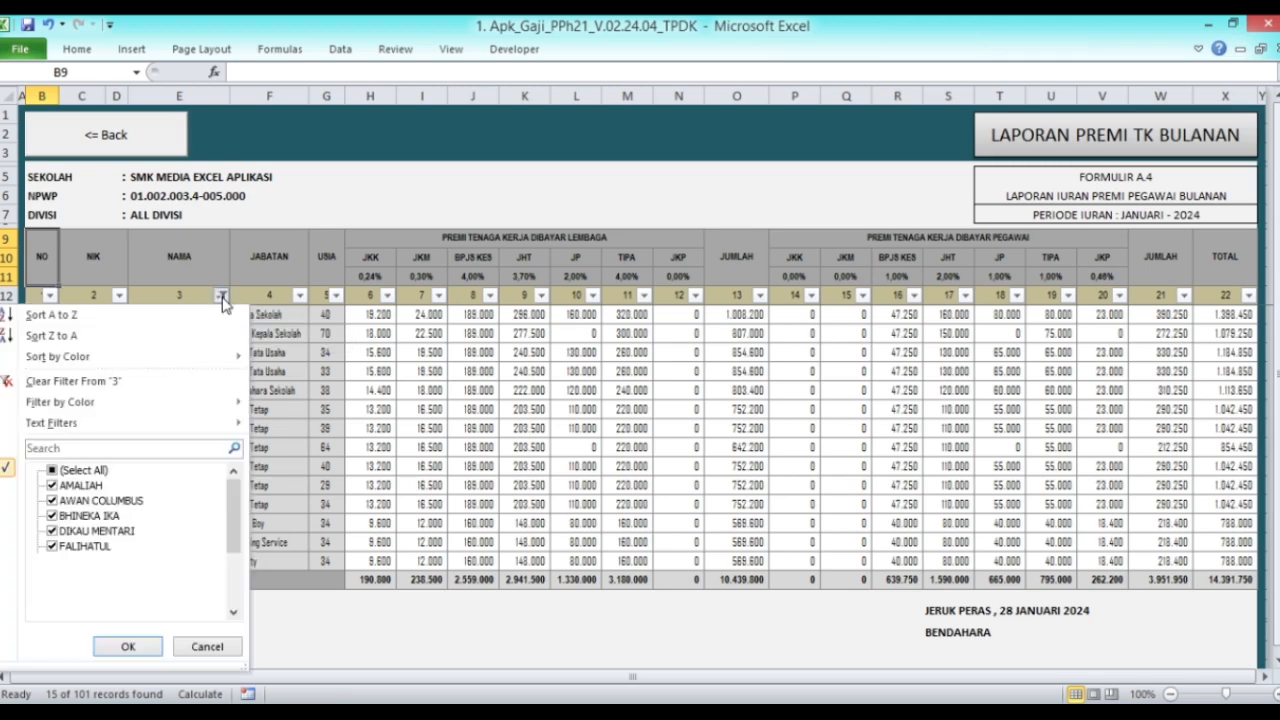
left_click(82, 470)
left_click(128, 646)
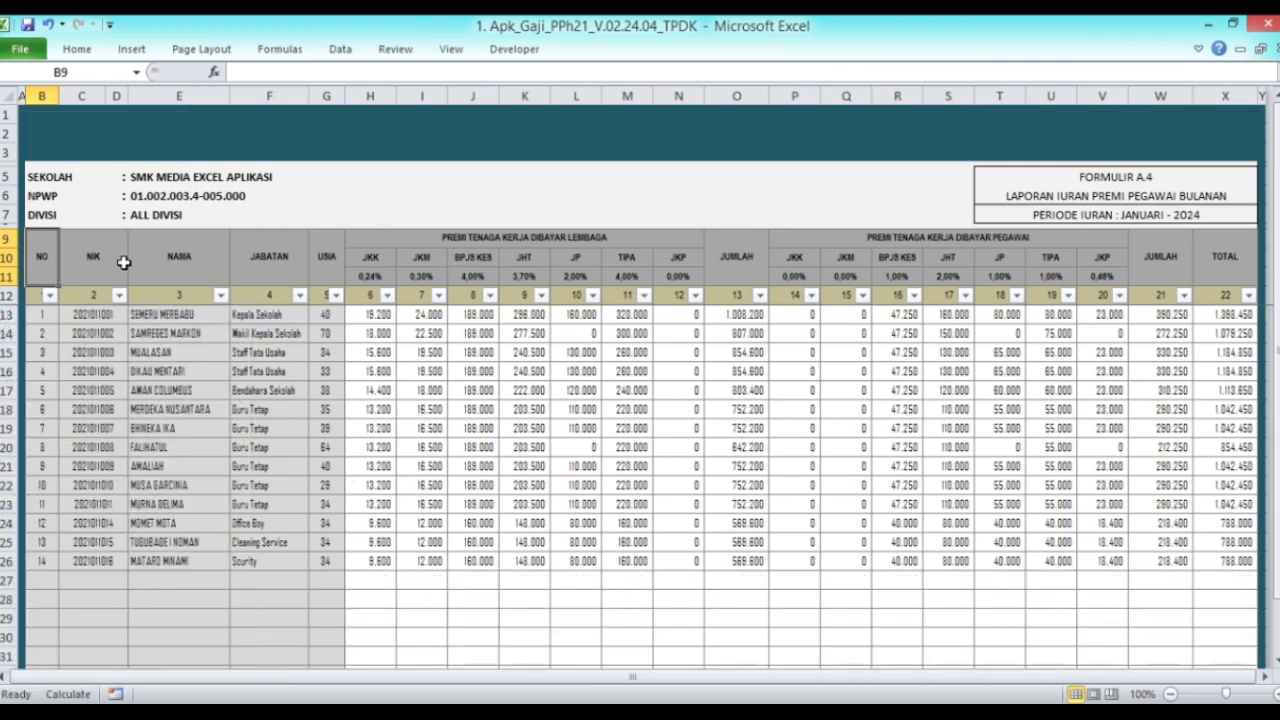
left_click(100, 137)
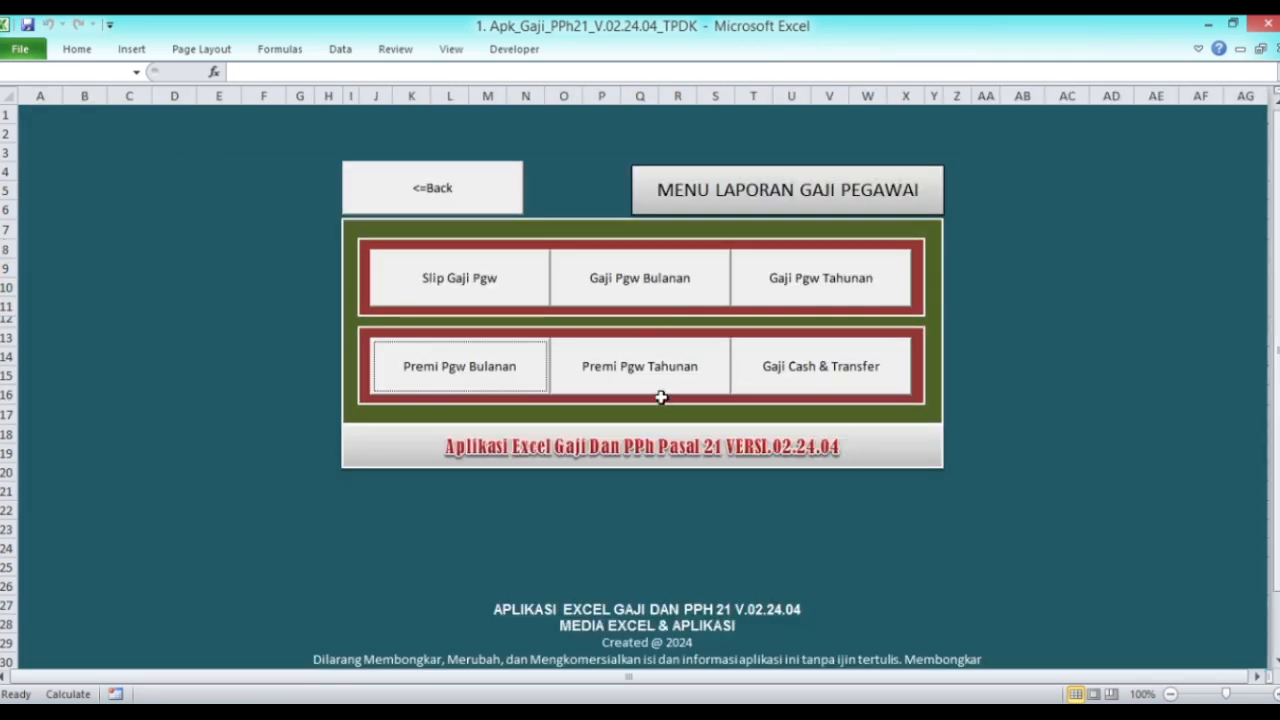
left_click(658, 371)
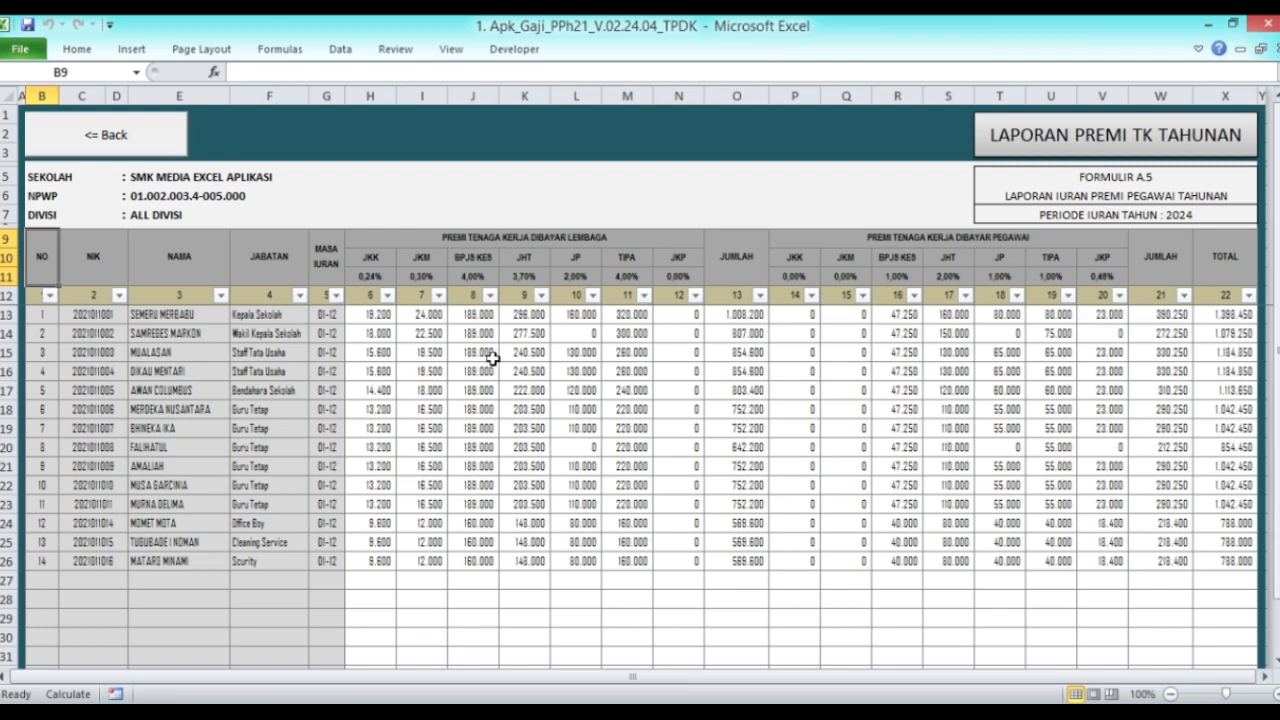
left_click(97, 138)
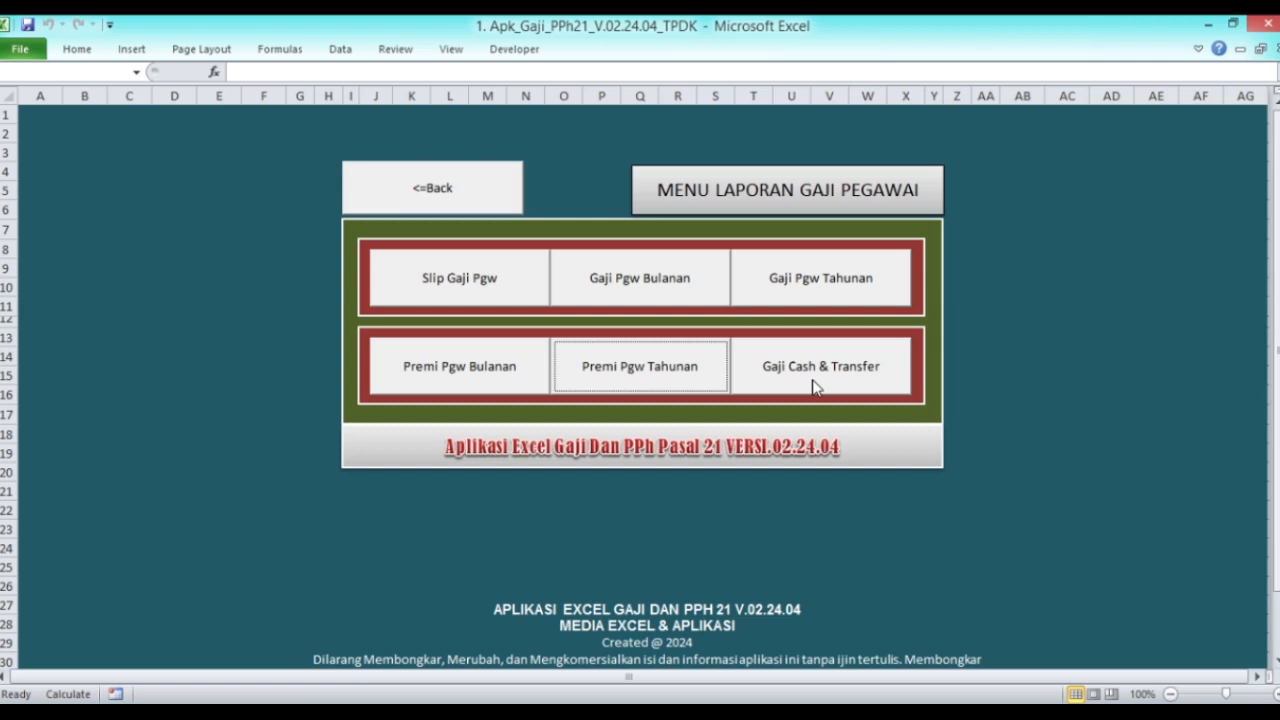
left_click(813, 387)
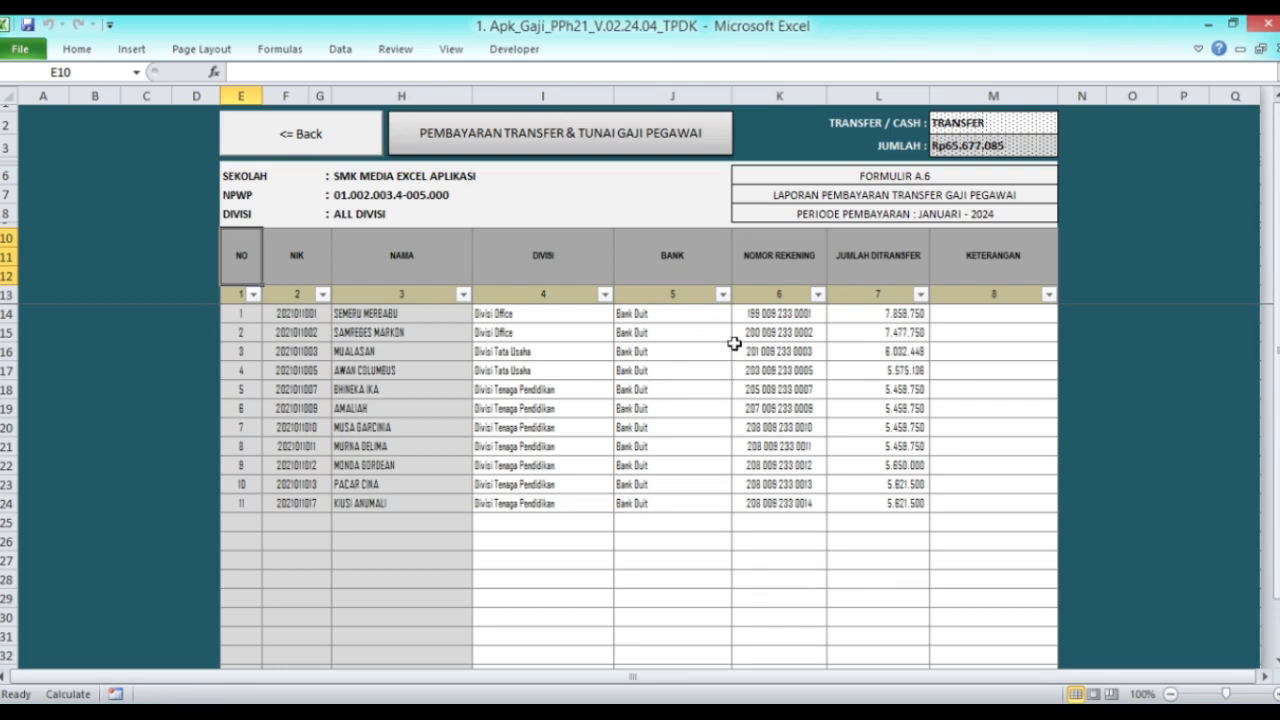
Step: Leave the transfer report and open the Input Data Pegawai biodata table via Data Kepegawaian
left_click(328, 148)
left_click(465, 206)
left_click(983, 208)
left_click(599, 306)
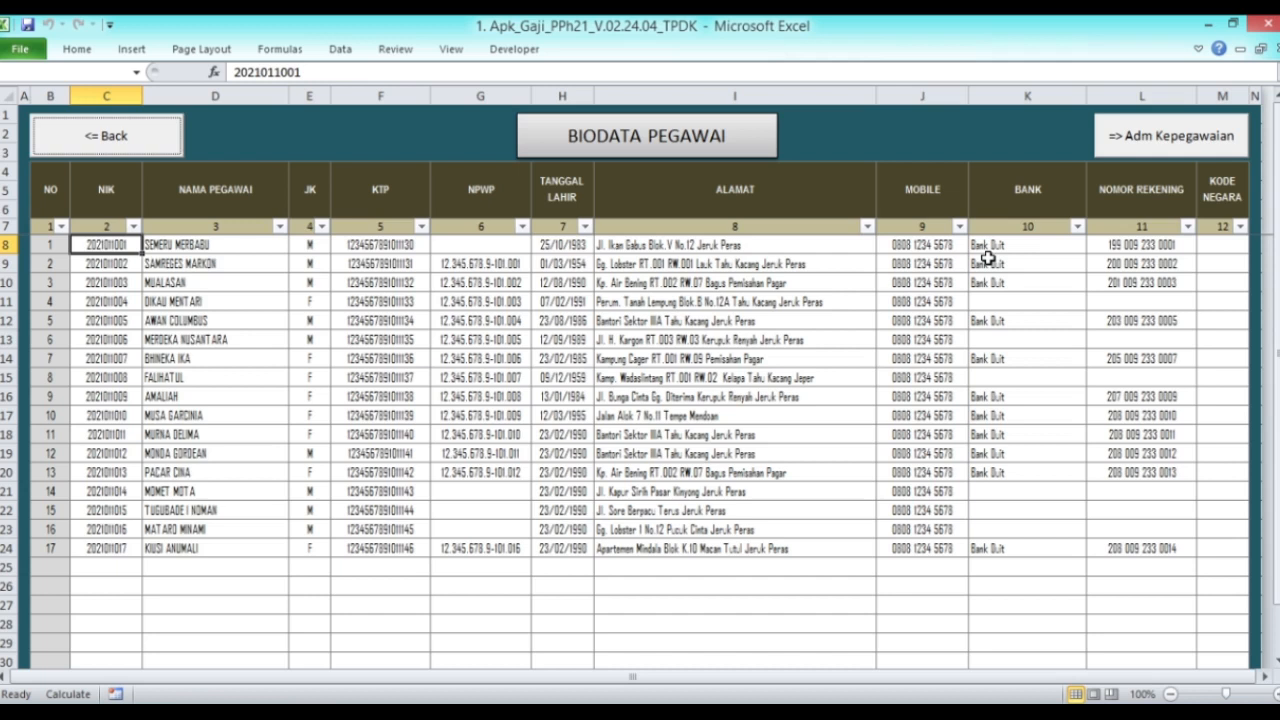
left_click_drag(1014, 301, 1150, 300)
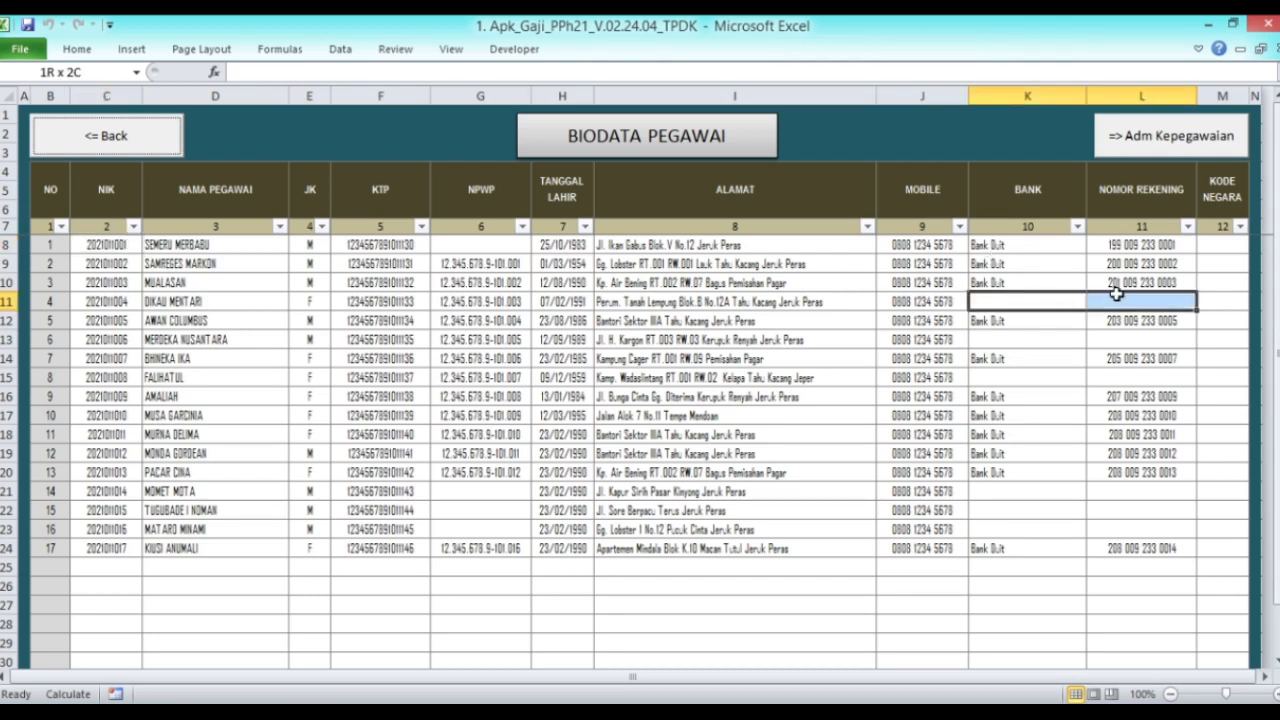
left_click_drag(1003, 343, 1140, 342)
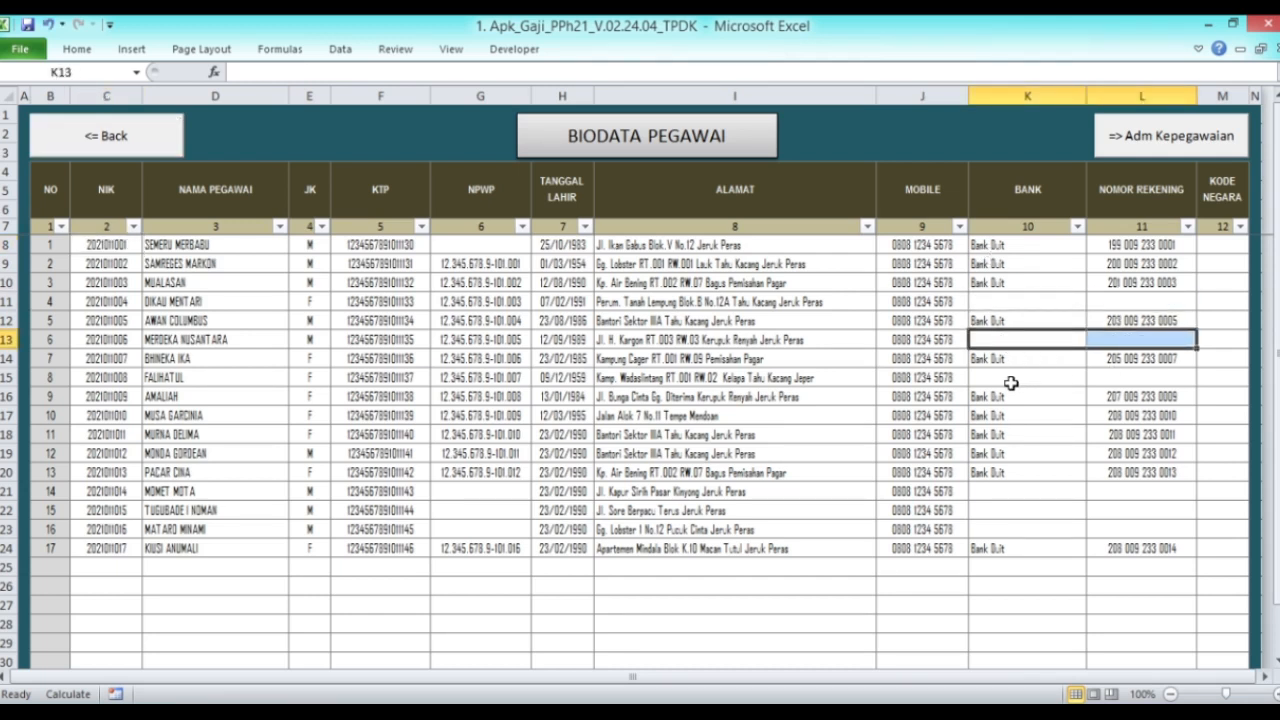
left_click_drag(1016, 384, 1143, 381)
left_click_drag(994, 489, 1136, 534)
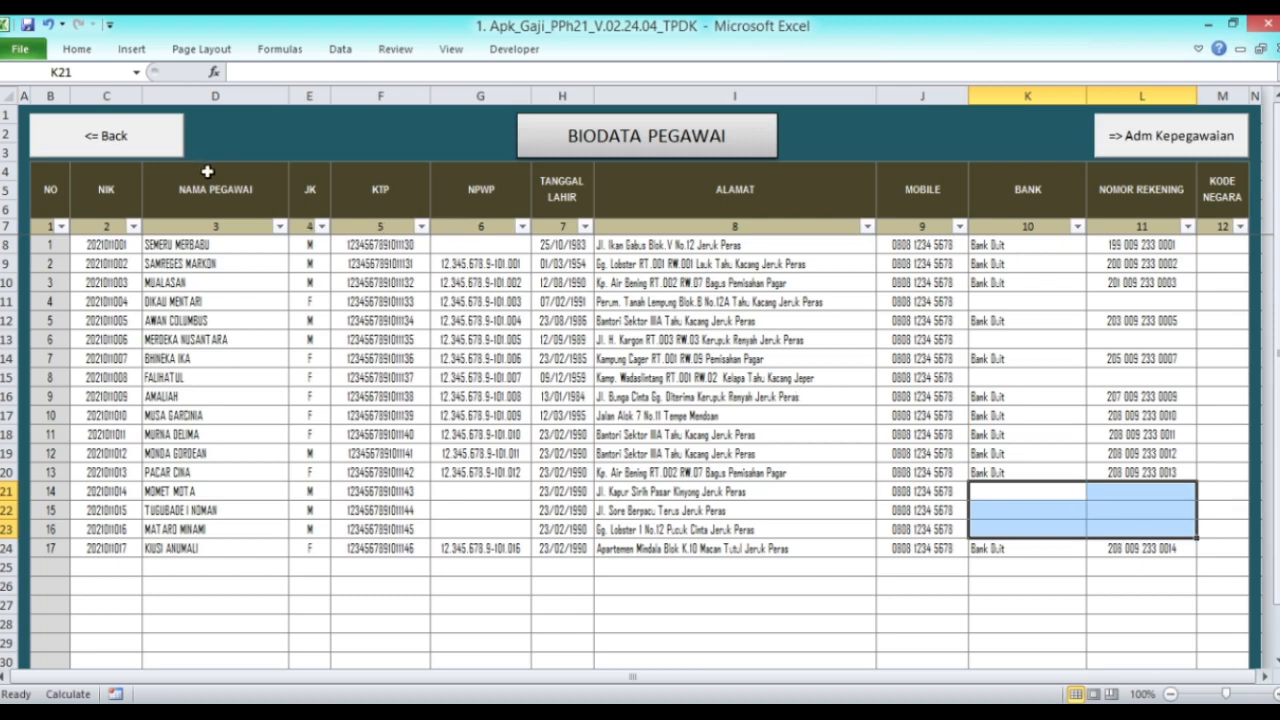
Step: Open the cash and transfer report, switch M2 to cash payments, then back to transfer
left_click(133, 153)
left_click(456, 193)
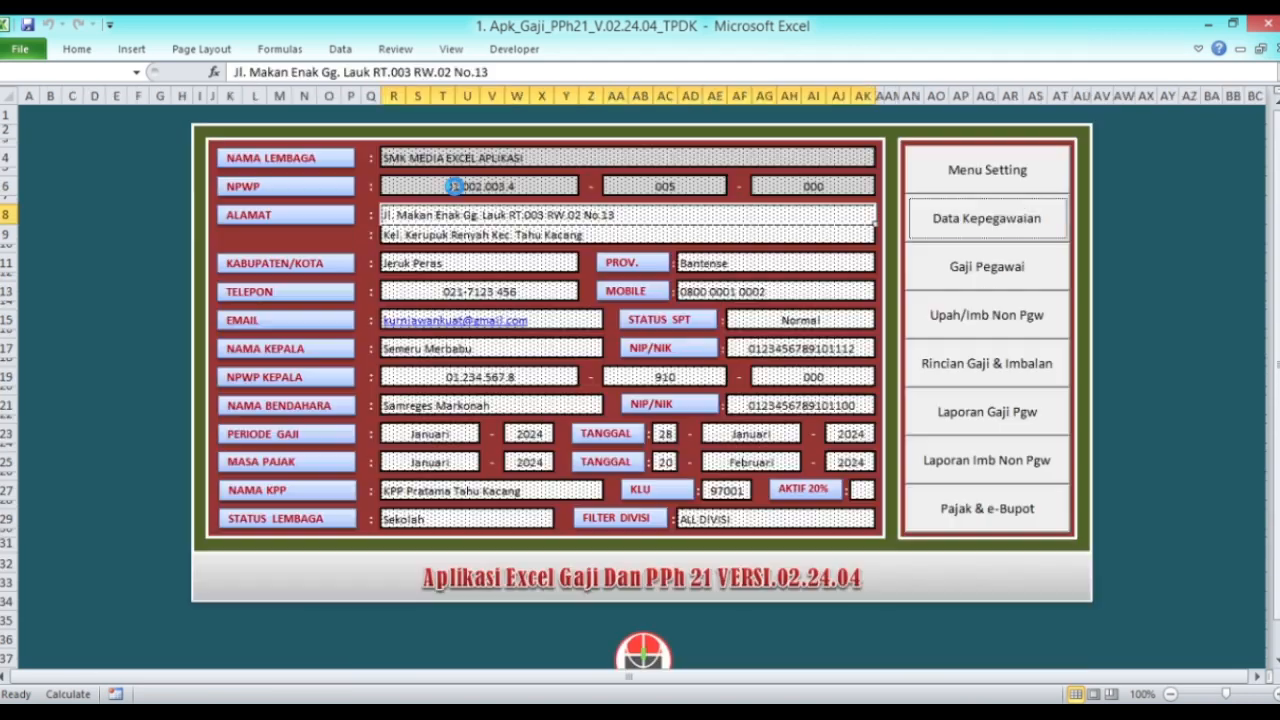
left_click(1007, 427)
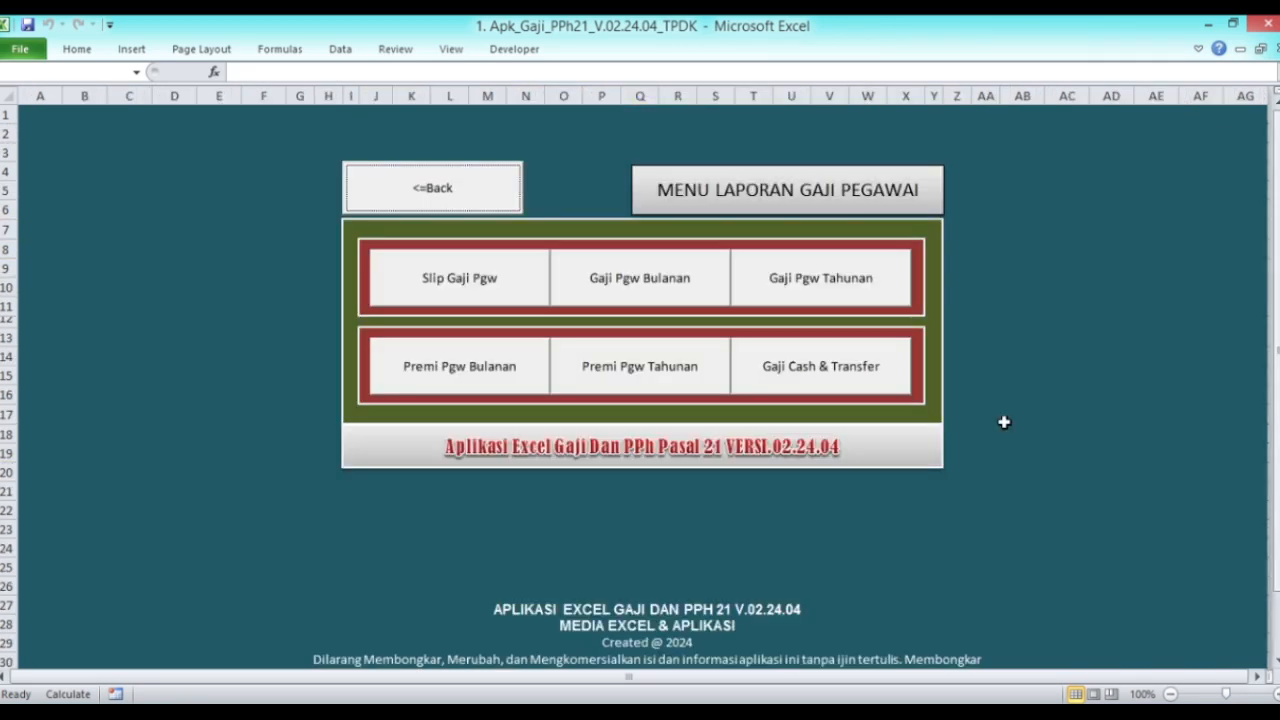
left_click(824, 372)
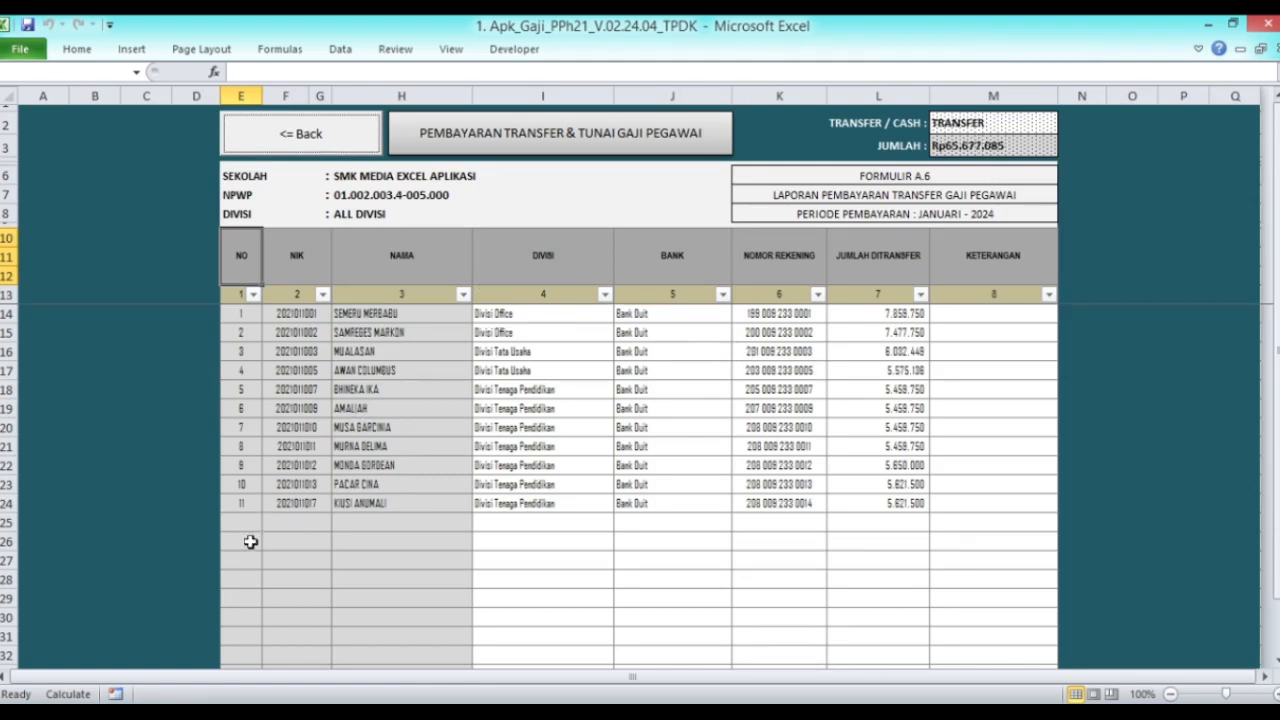
left_click(1040, 128)
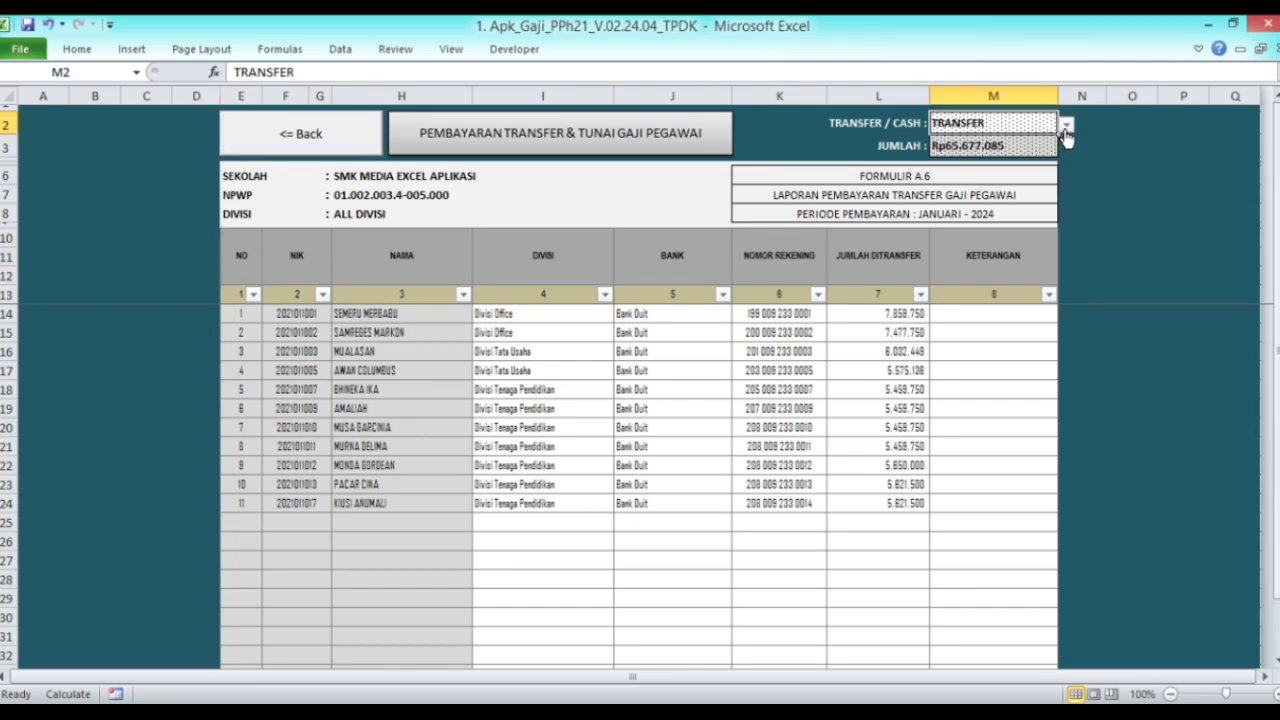
left_click(1066, 126)
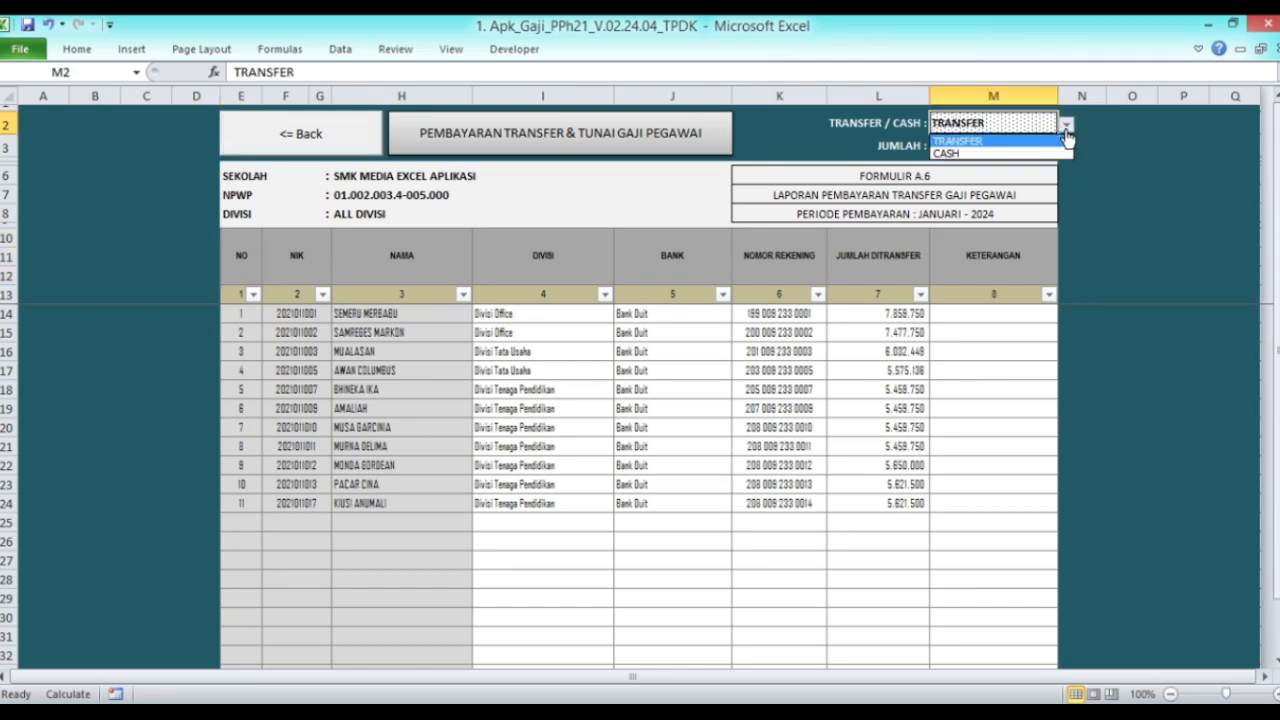
left_click(997, 155)
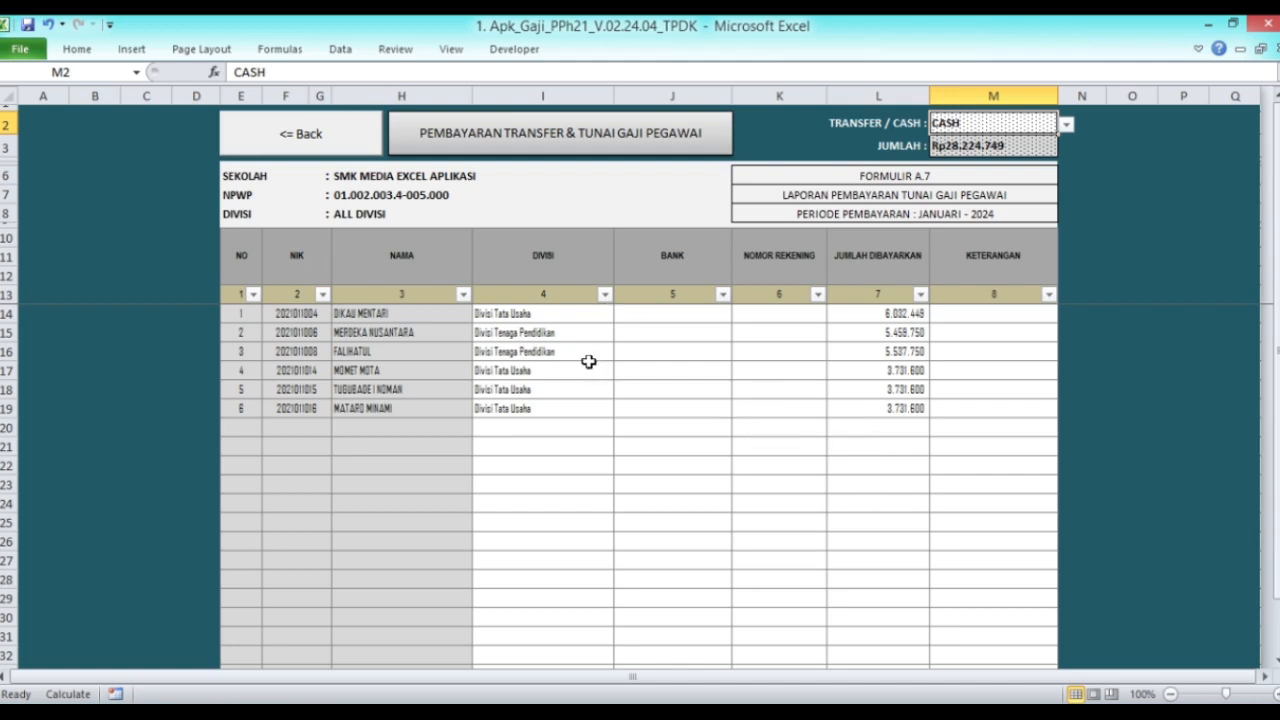
left_click(1066, 123)
left_click(1010, 142)
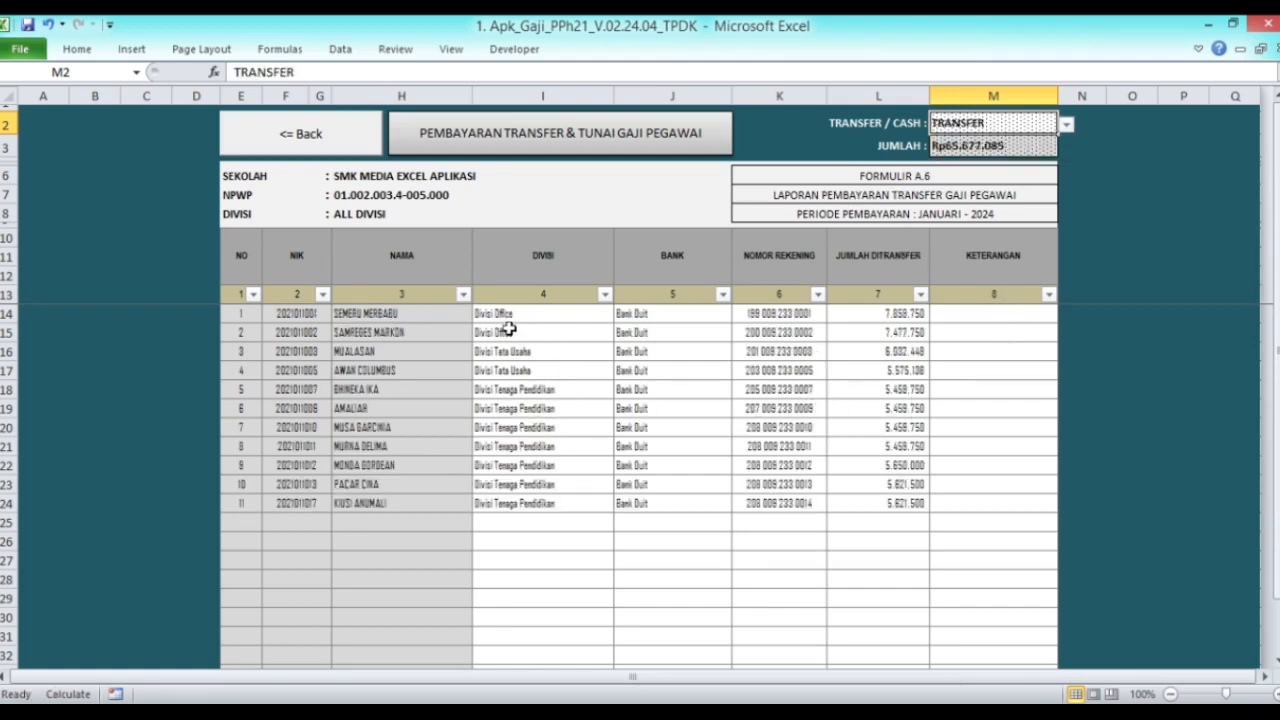
Step: Filter NAMA to exclude blanks, revealing the TOTAL row of 65.677.085 for 11 employees
left_click(463, 294)
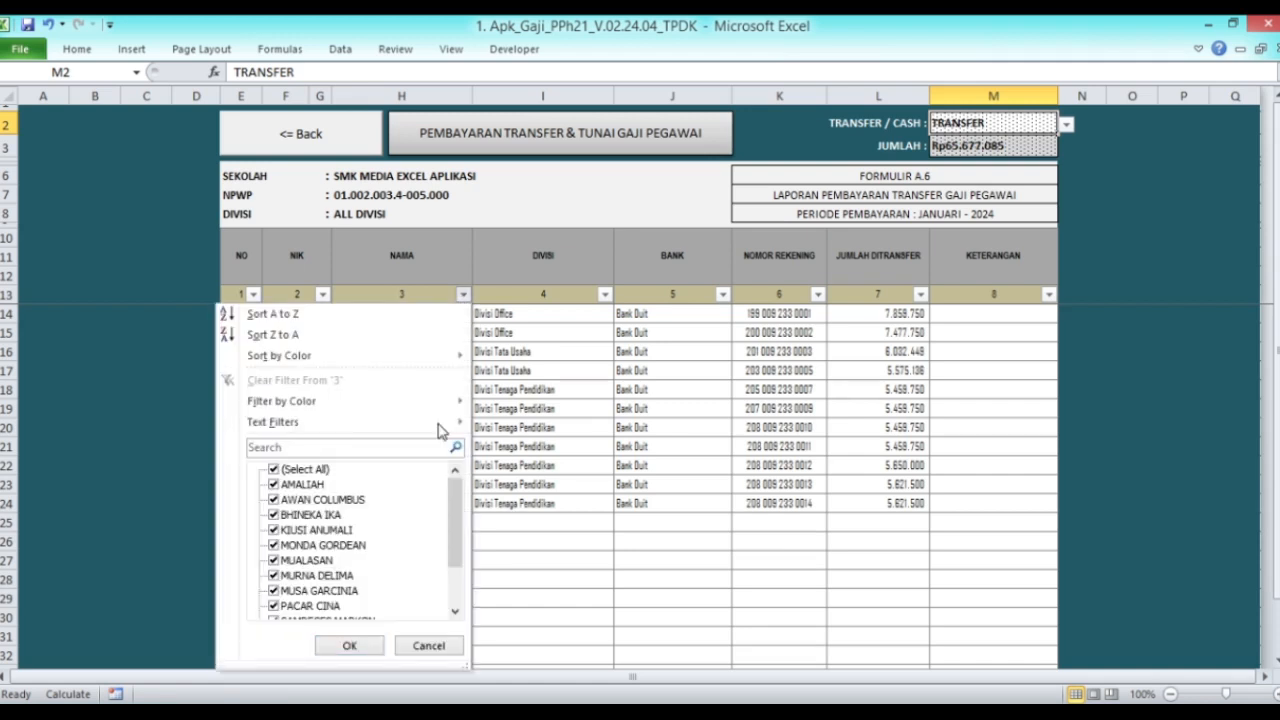
left_click_drag(456, 497, 456, 535)
left_click(284, 606)
left_click(345, 648)
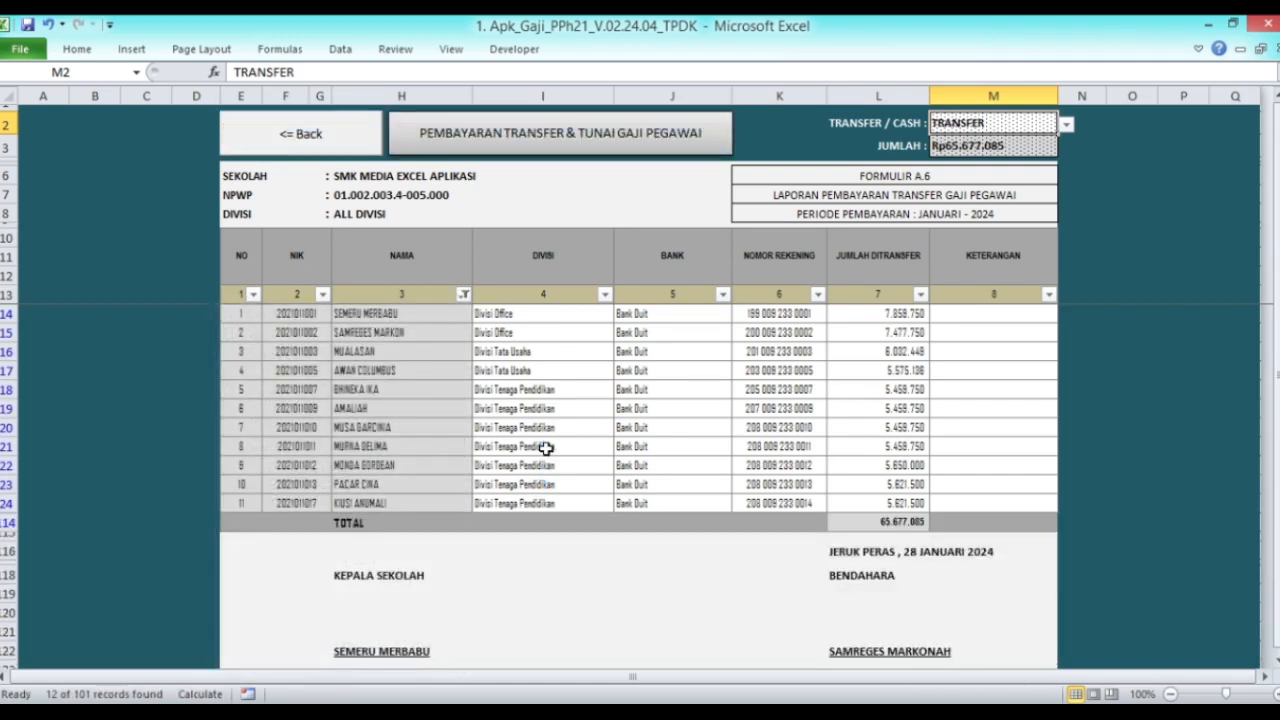
scroll(550, 445, "down", 2)
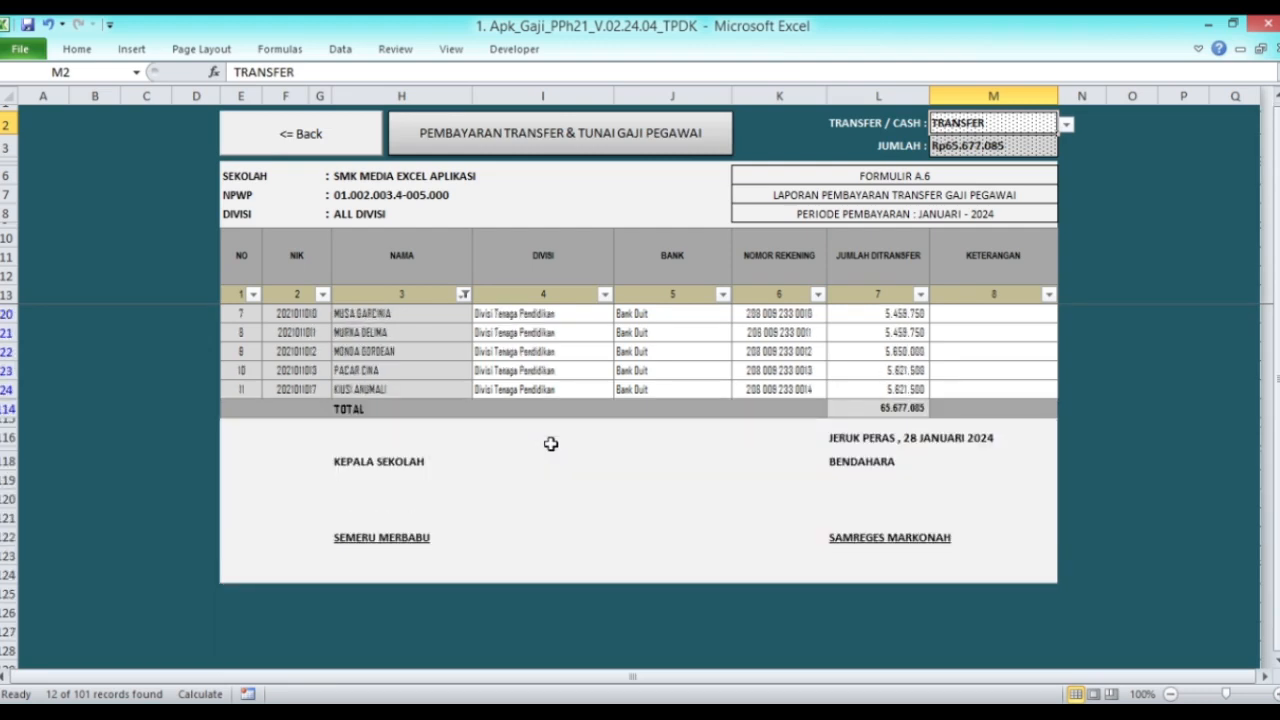
scroll(550, 444, "up", 2)
scroll(550, 445, "down", 2)
scroll(550, 444, "up", 2)
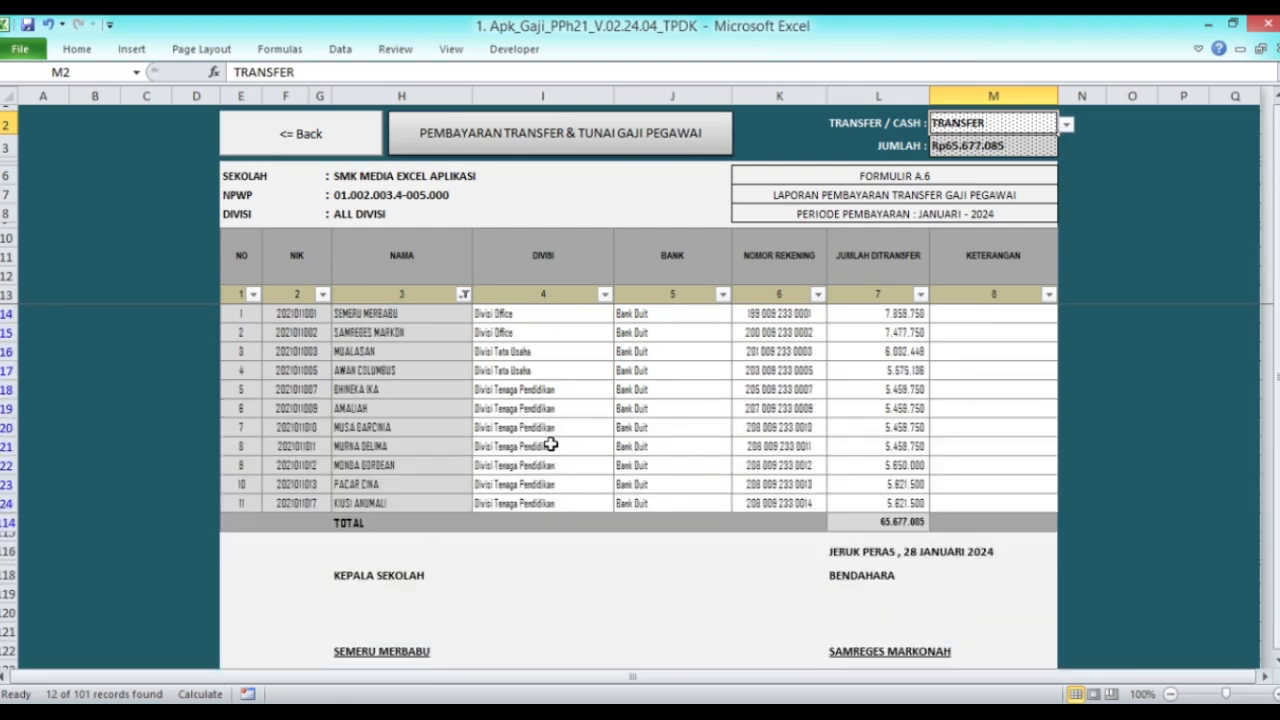
Step: Select all names in the NAMA filter again and return to the salary reports menu
left_click(464, 296)
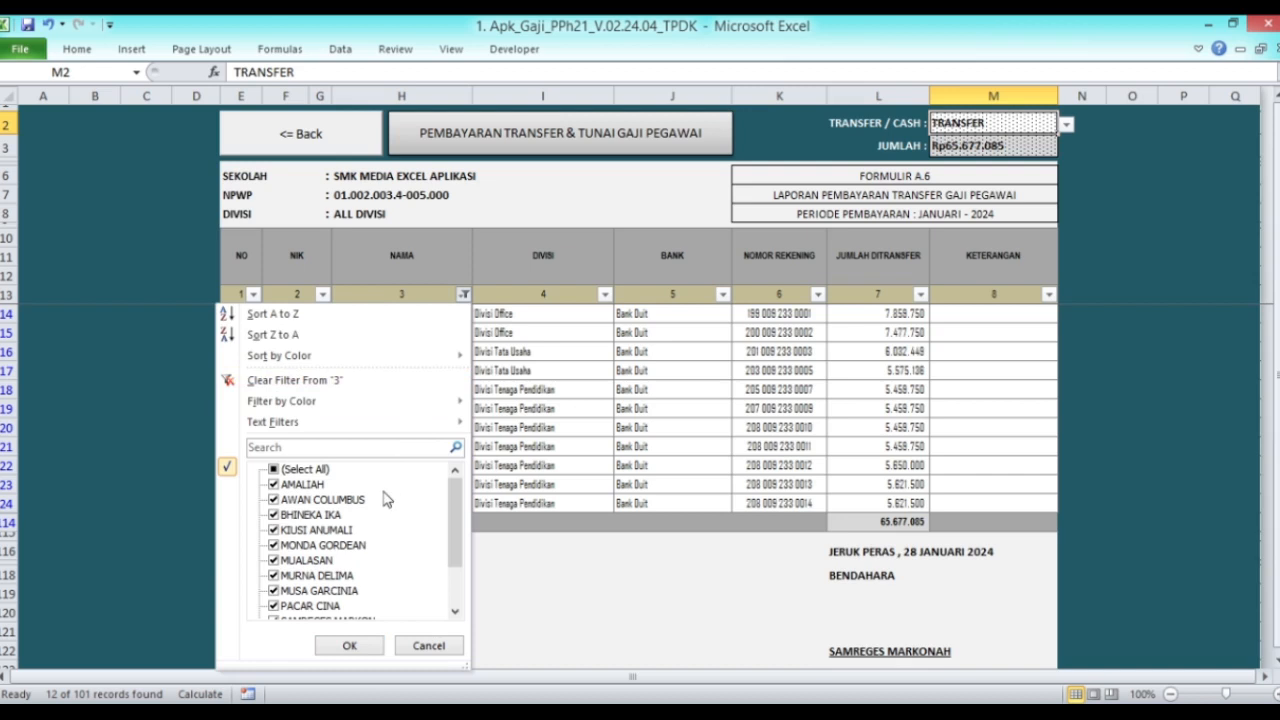
left_click(290, 470)
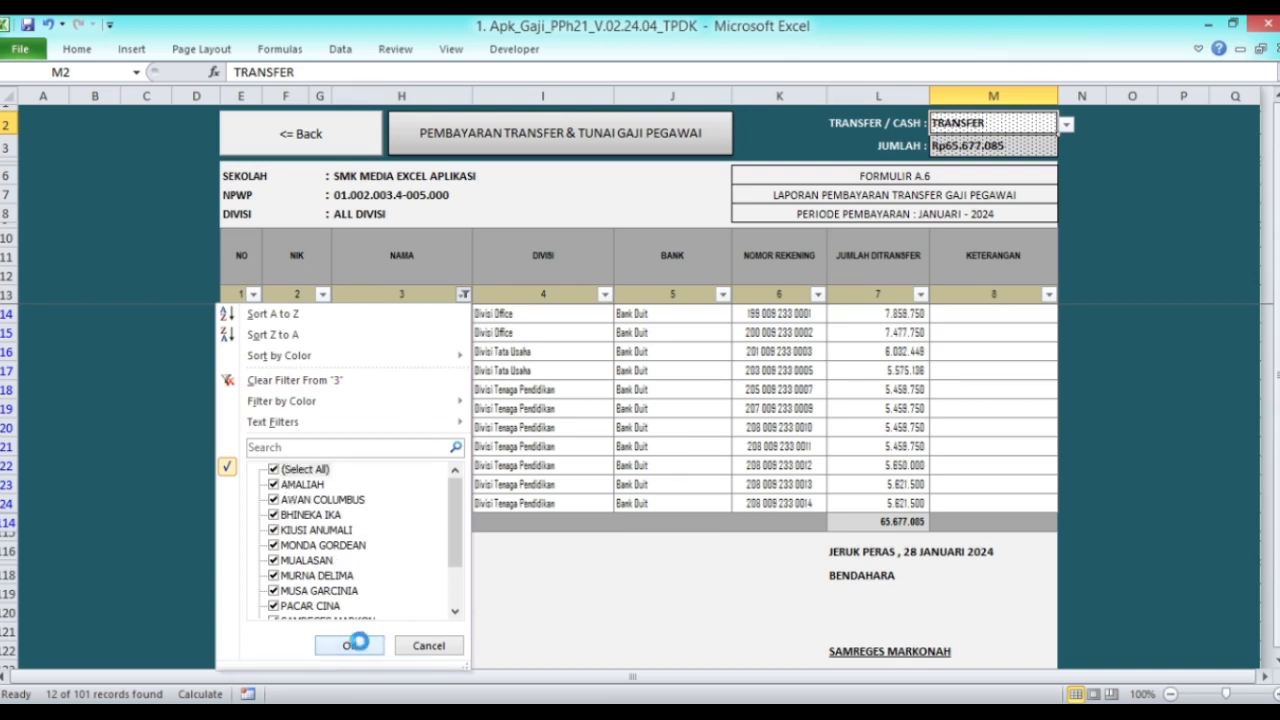
left_click(349, 645)
left_click(246, 252)
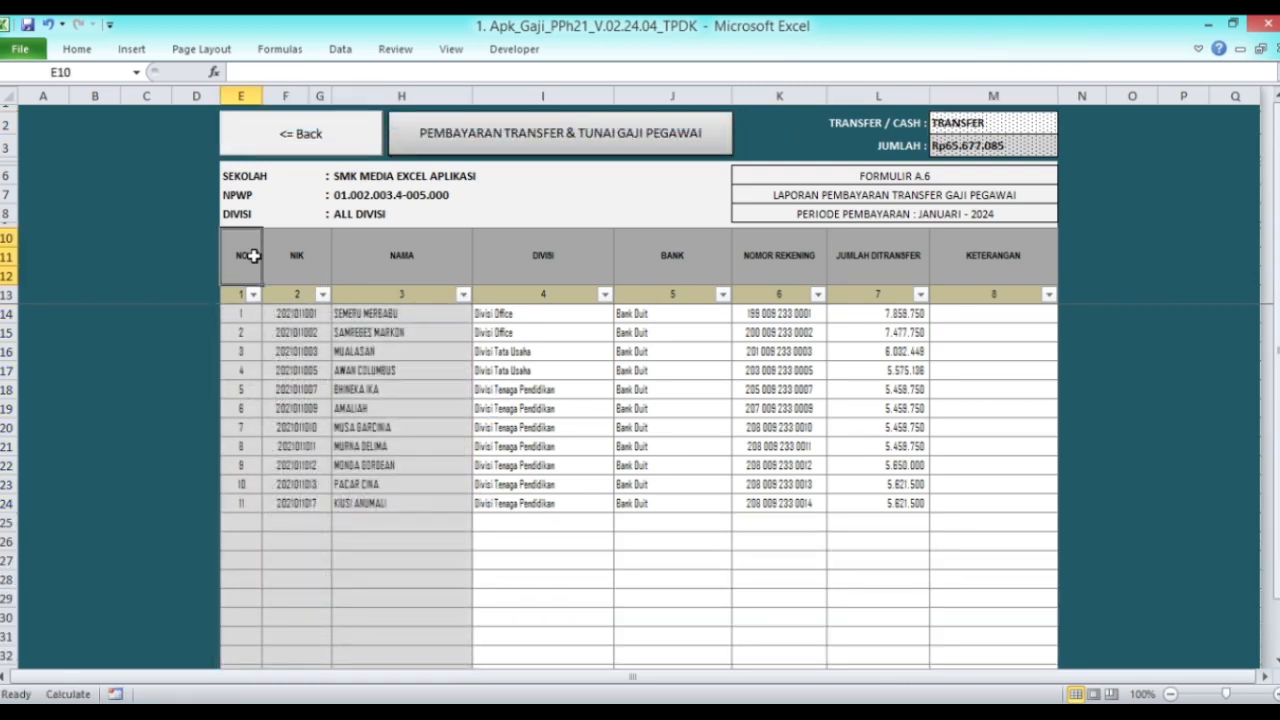
left_click(294, 145)
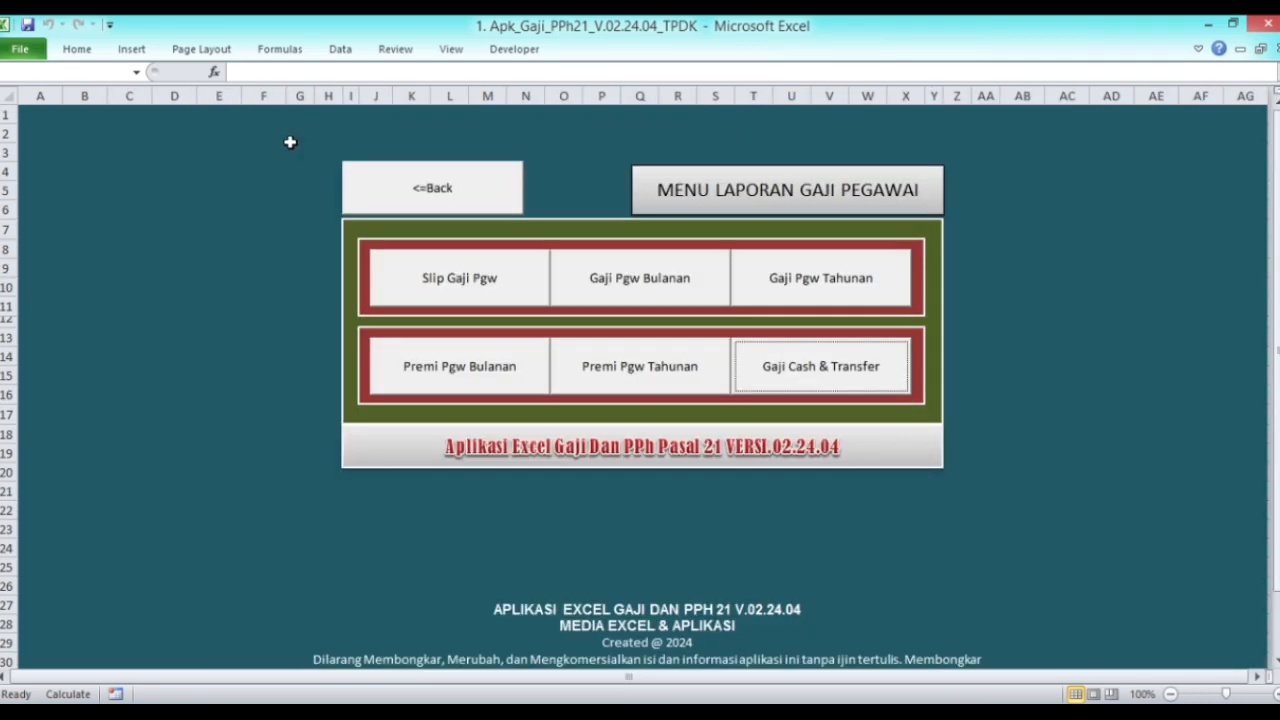
Step: Go back to the main data sheet and open Formulir 1721 SPT Masa PPh 21 from the Pajak & e-Bupot menu
left_click(378, 190)
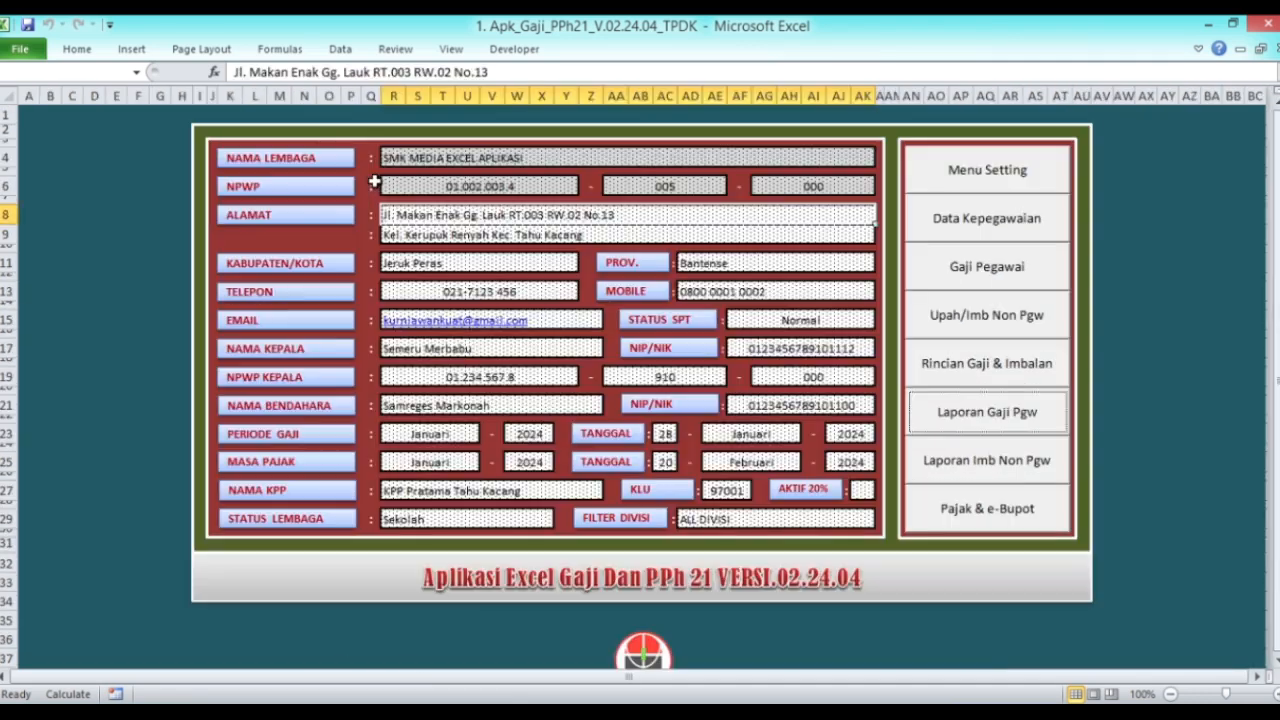
left_click(990, 510)
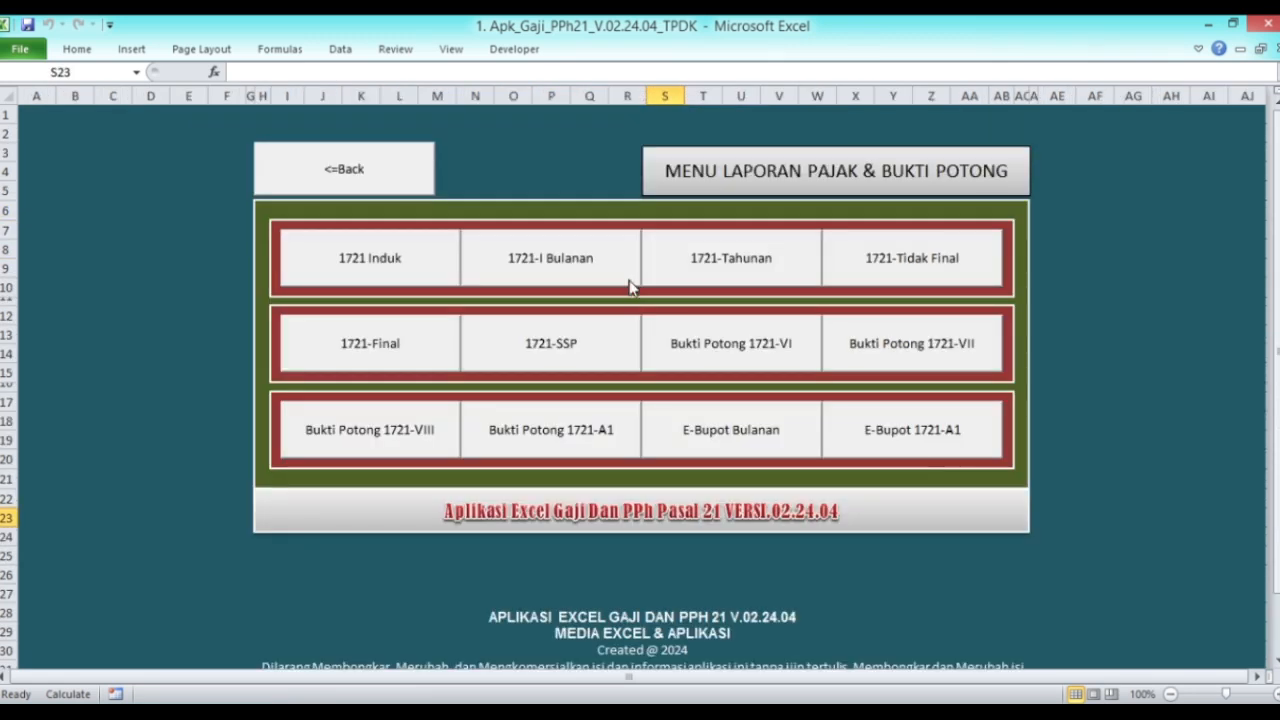
left_click(383, 276)
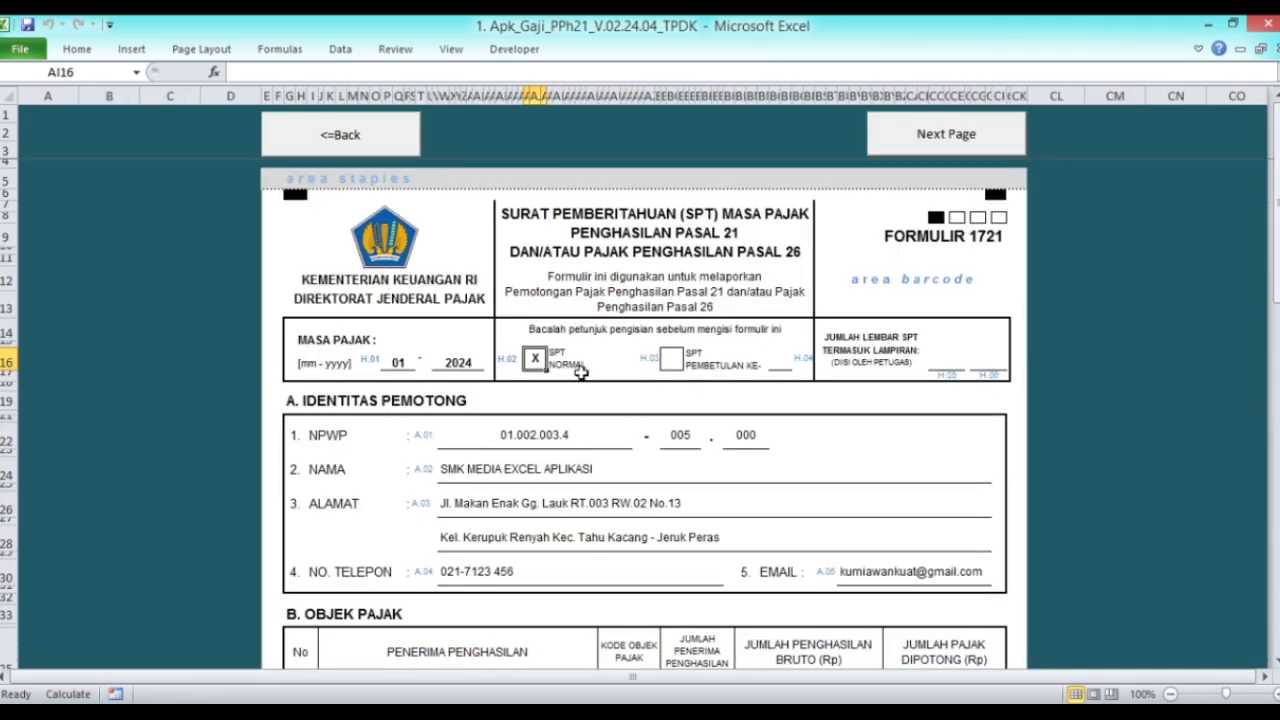
Step: Check the first page's totals: 17 employees, gross income 105.593.202 and withheld tax 721.118
scroll(606, 383, "down", 6)
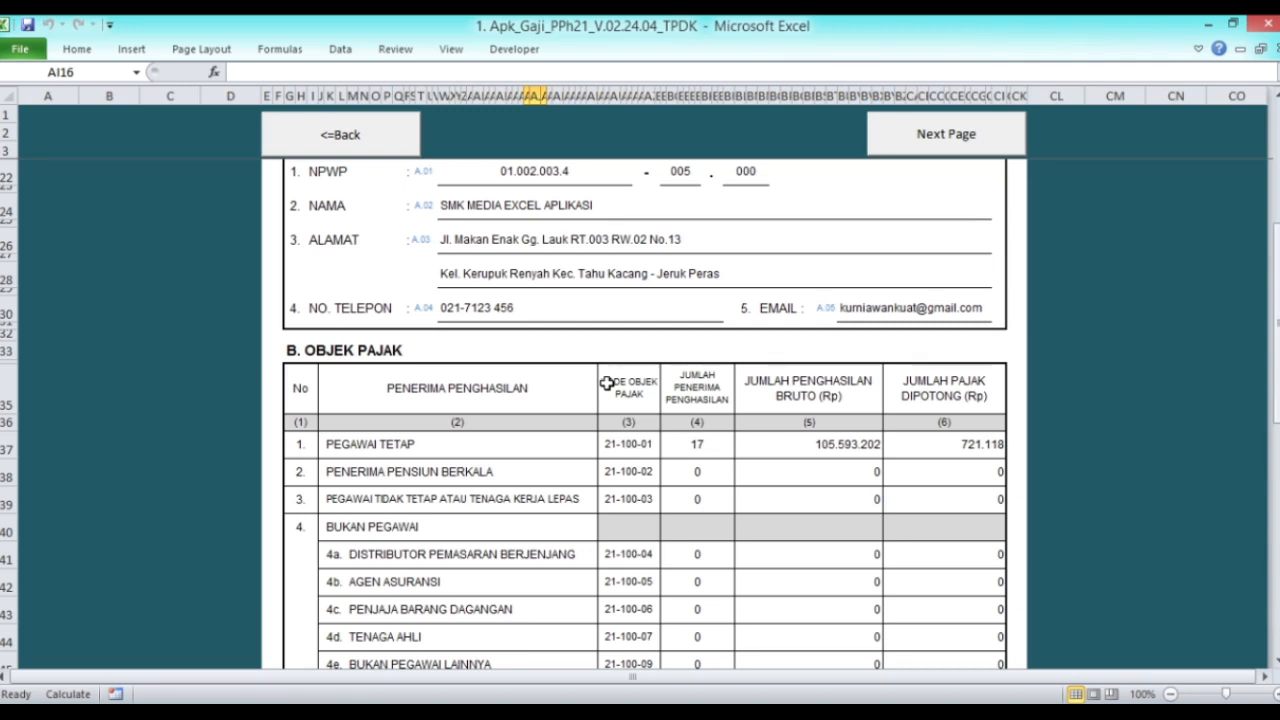
scroll(606, 383, "down", 2)
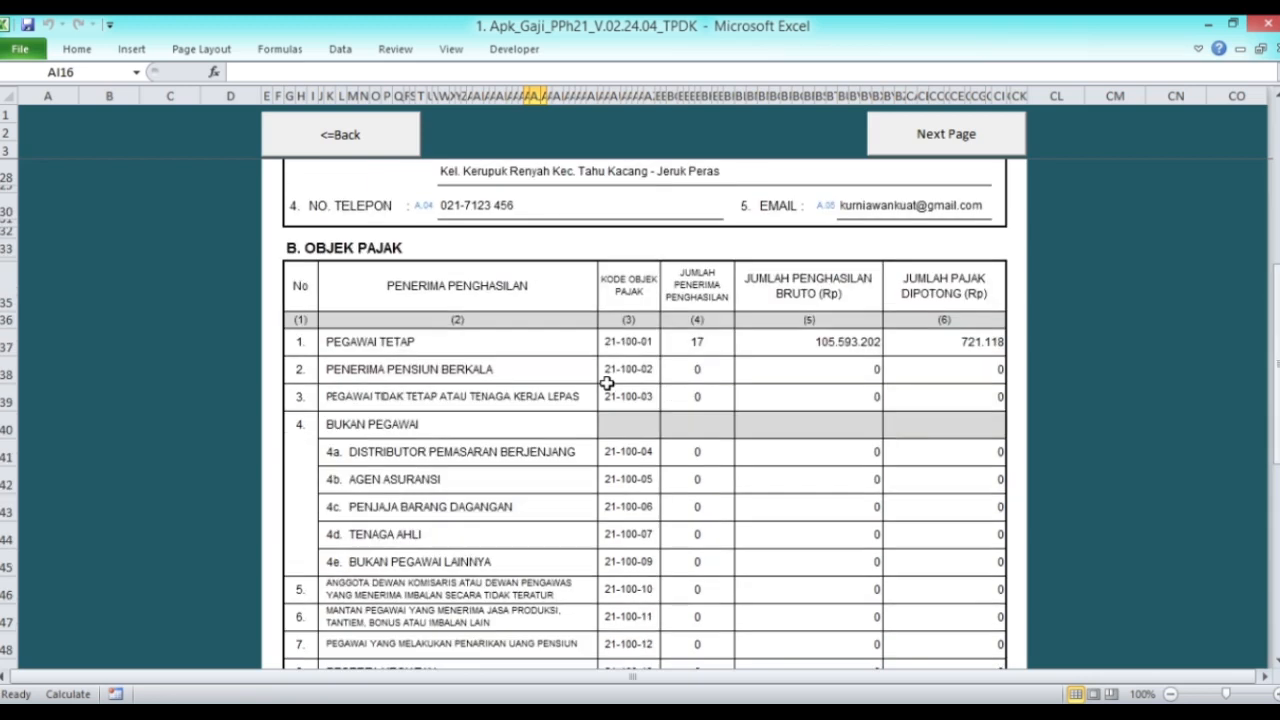
scroll(606, 383, "down", 1)
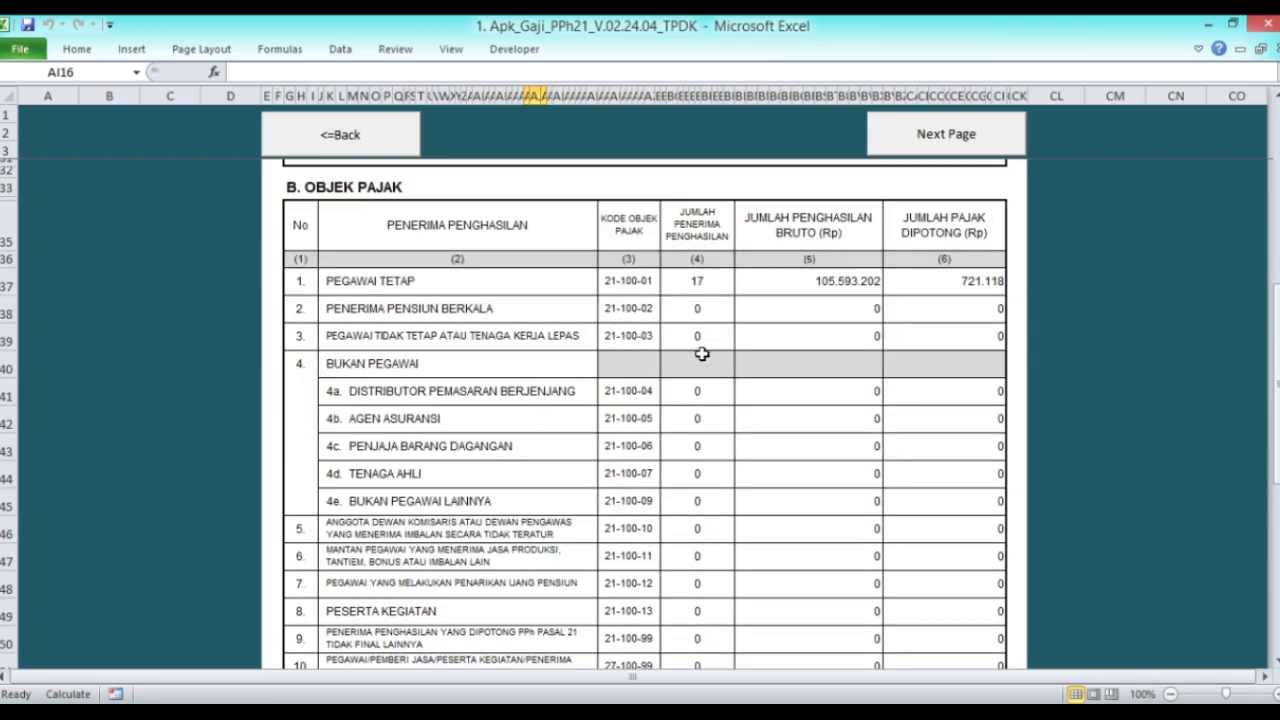
left_click(706, 285)
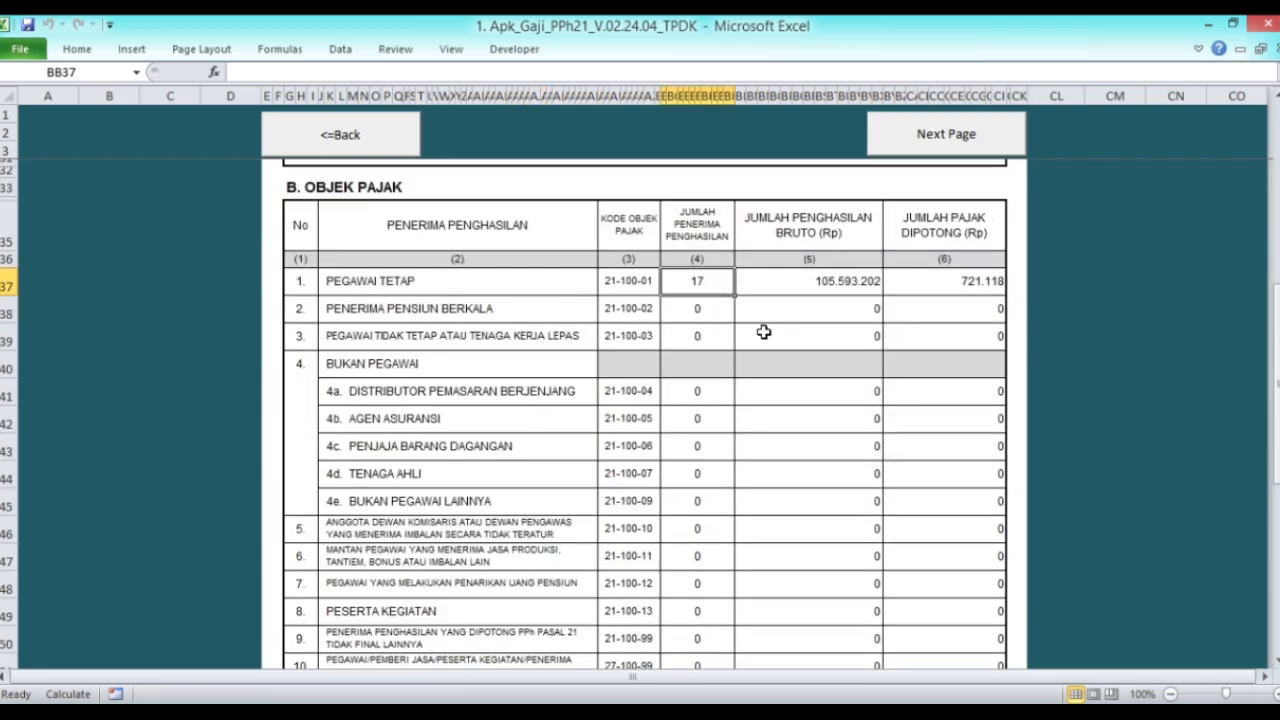
left_click(817, 287)
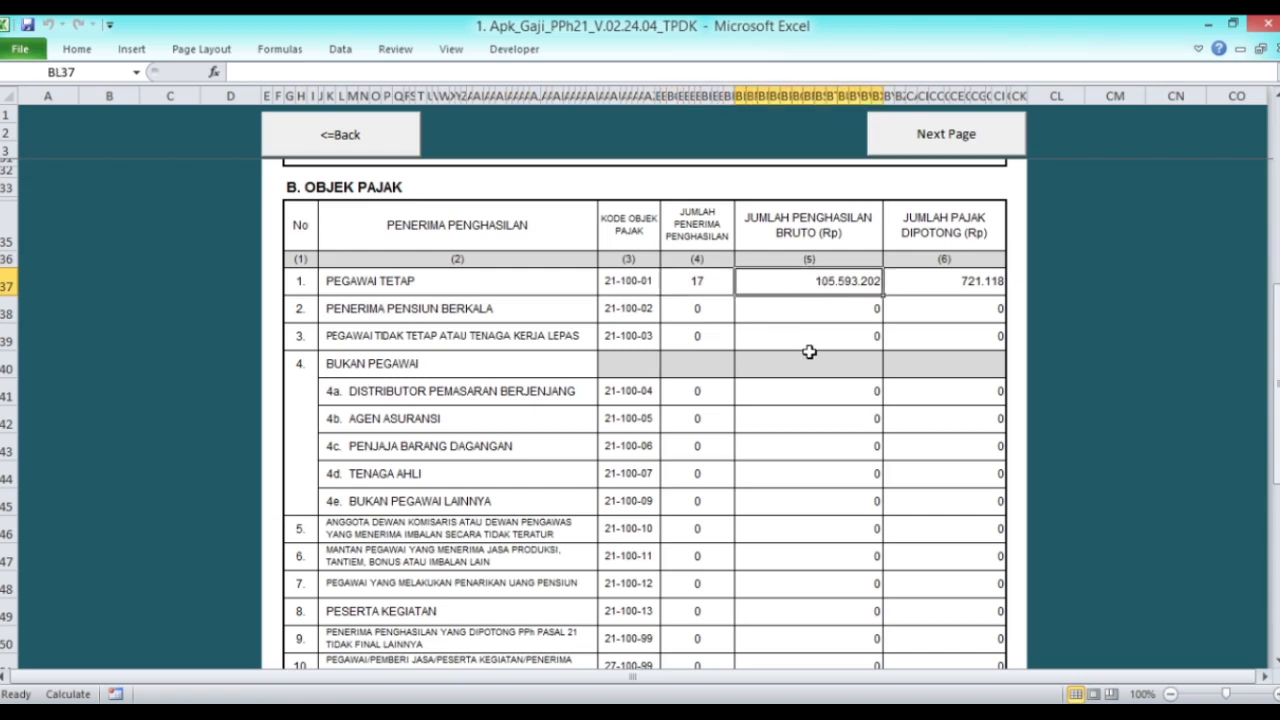
left_click(970, 291)
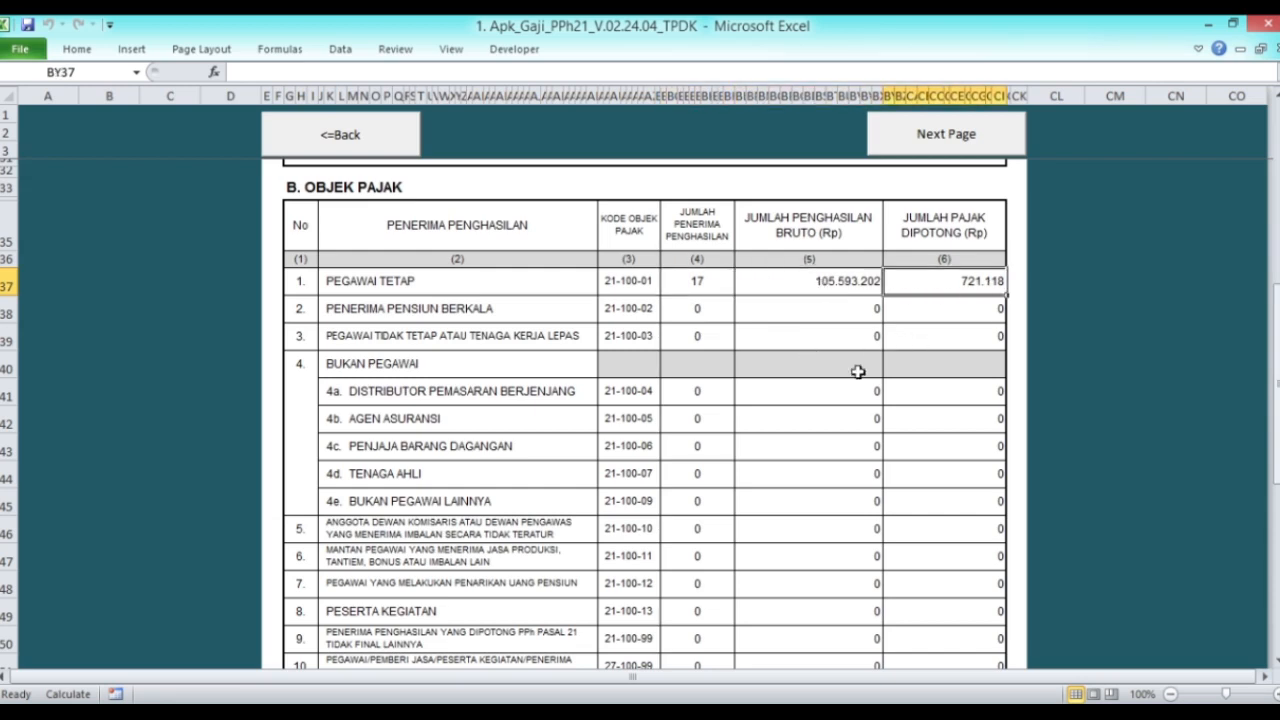
Step: Review the SPT form's second page, then return to the tax reports menu
scroll(843, 381, "down", 3)
scroll(843, 381, "down", 2)
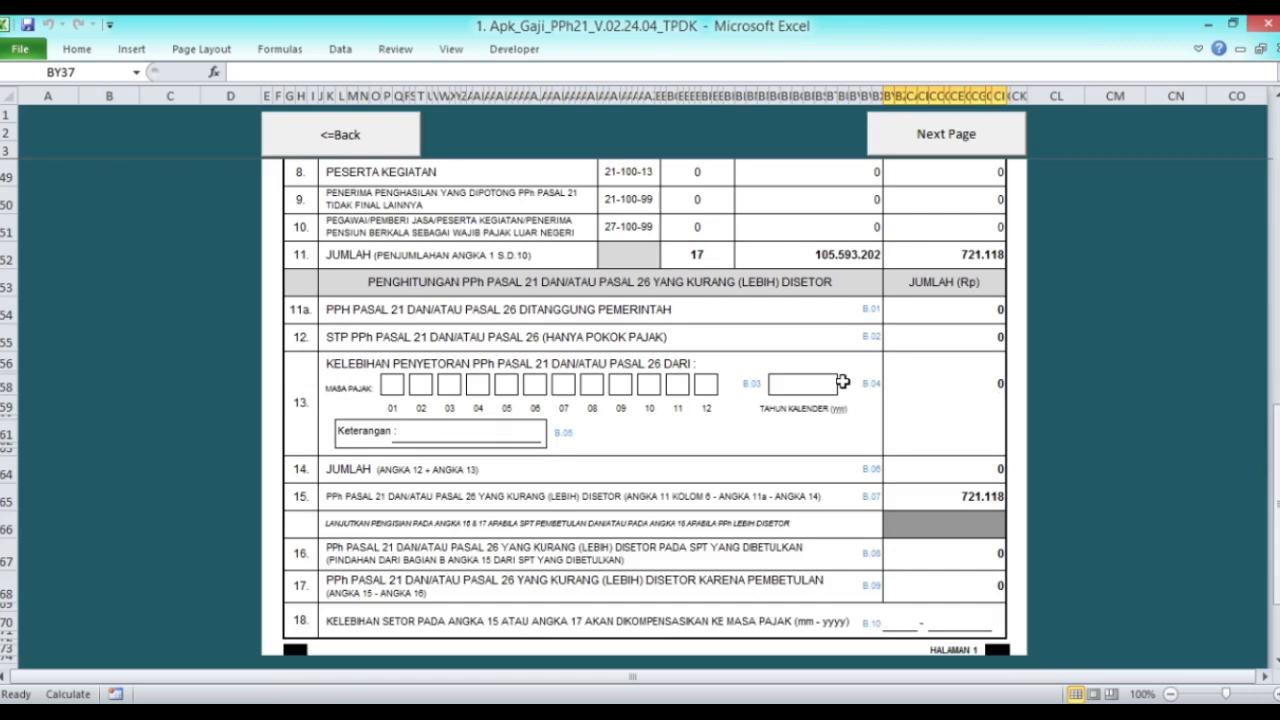
scroll(843, 381, "down", 2)
scroll(843, 381, "up", 15)
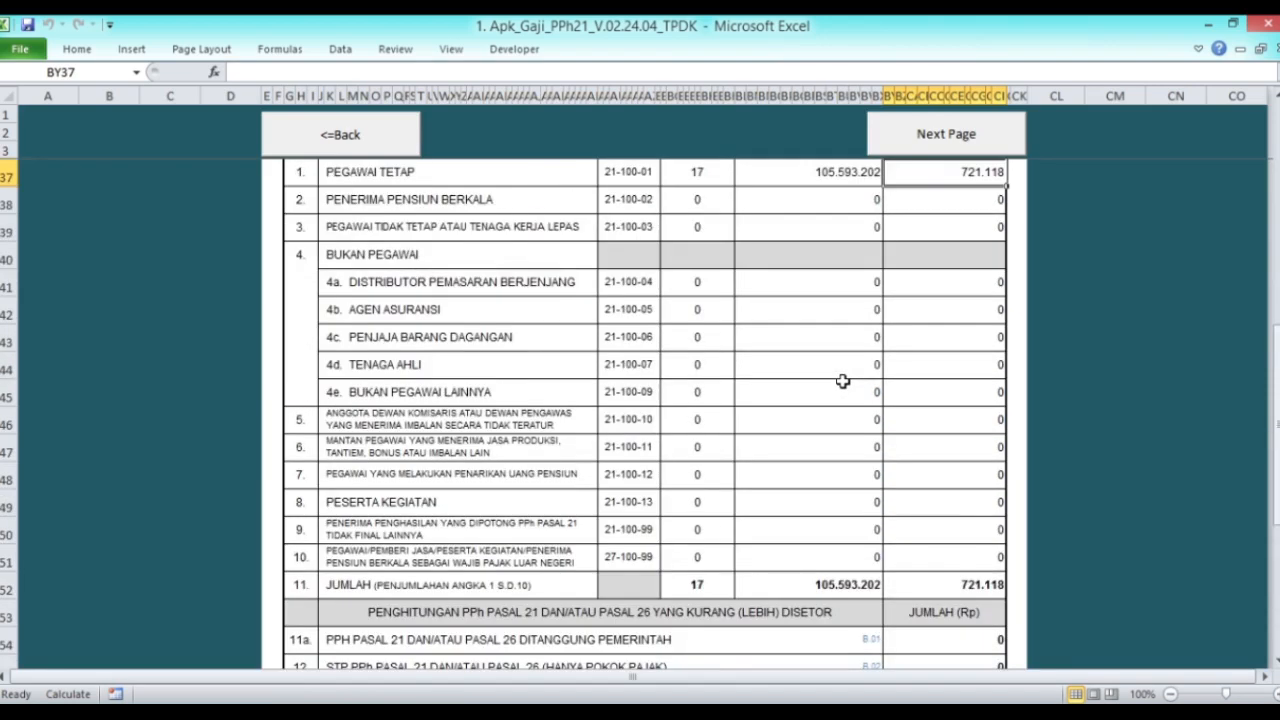
left_click(944, 134)
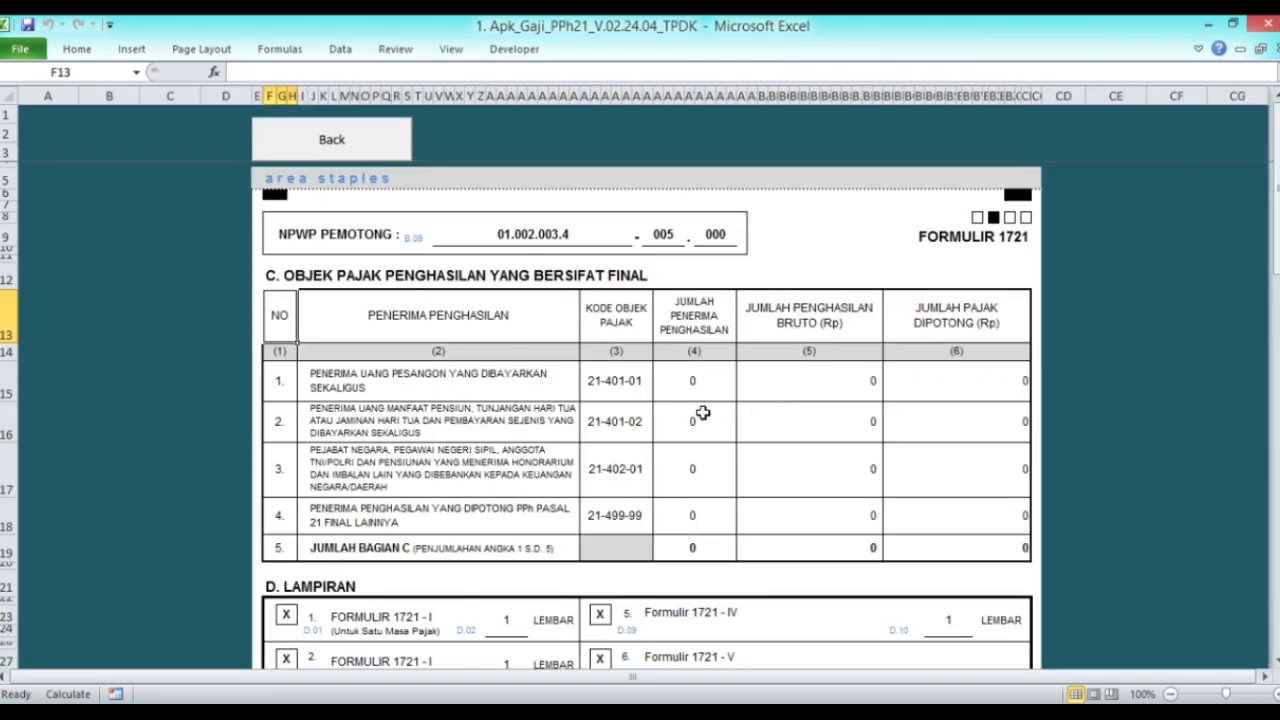
scroll(700, 414, "down", 10)
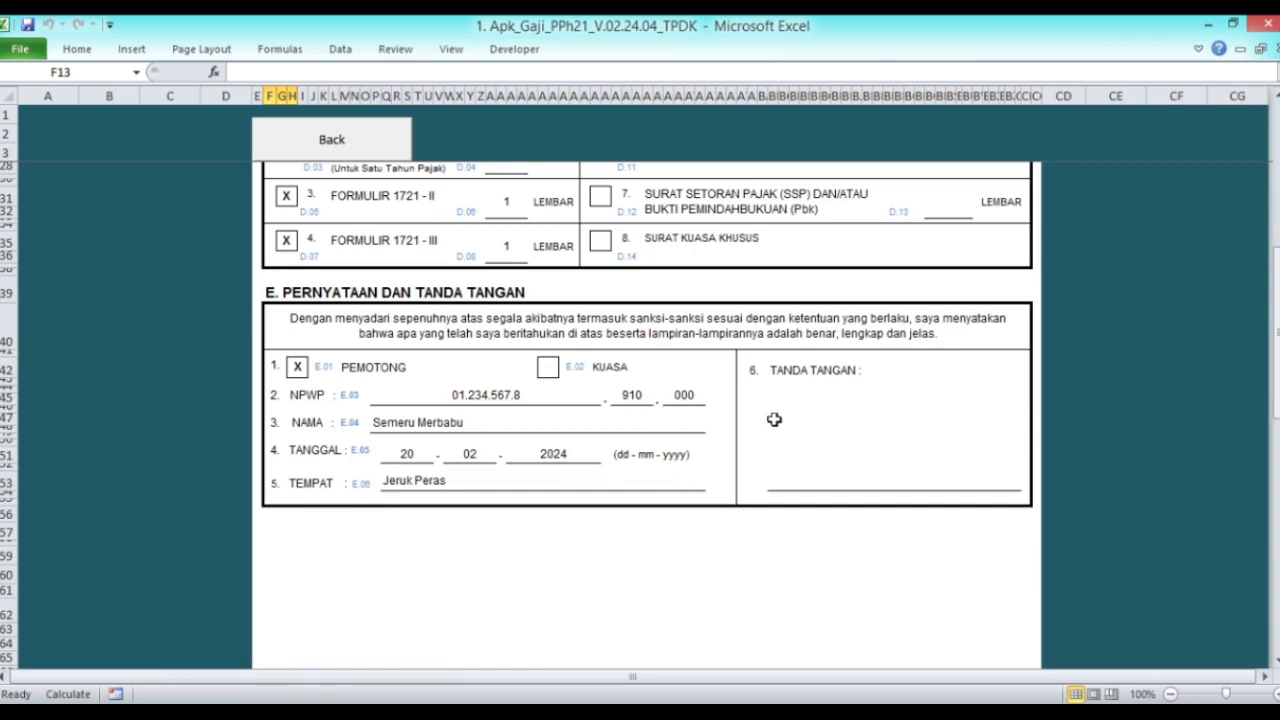
scroll(760, 451, "up", 3)
scroll(760, 451, "up", 5)
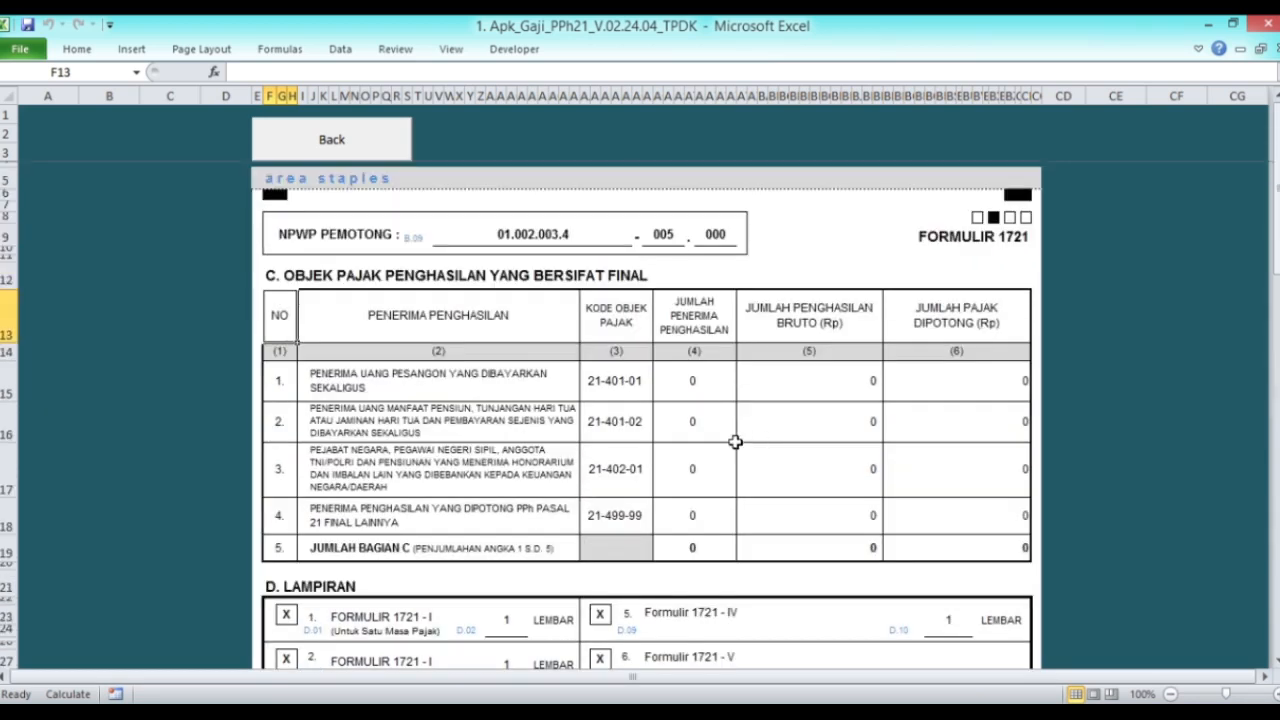
left_click(332, 139)
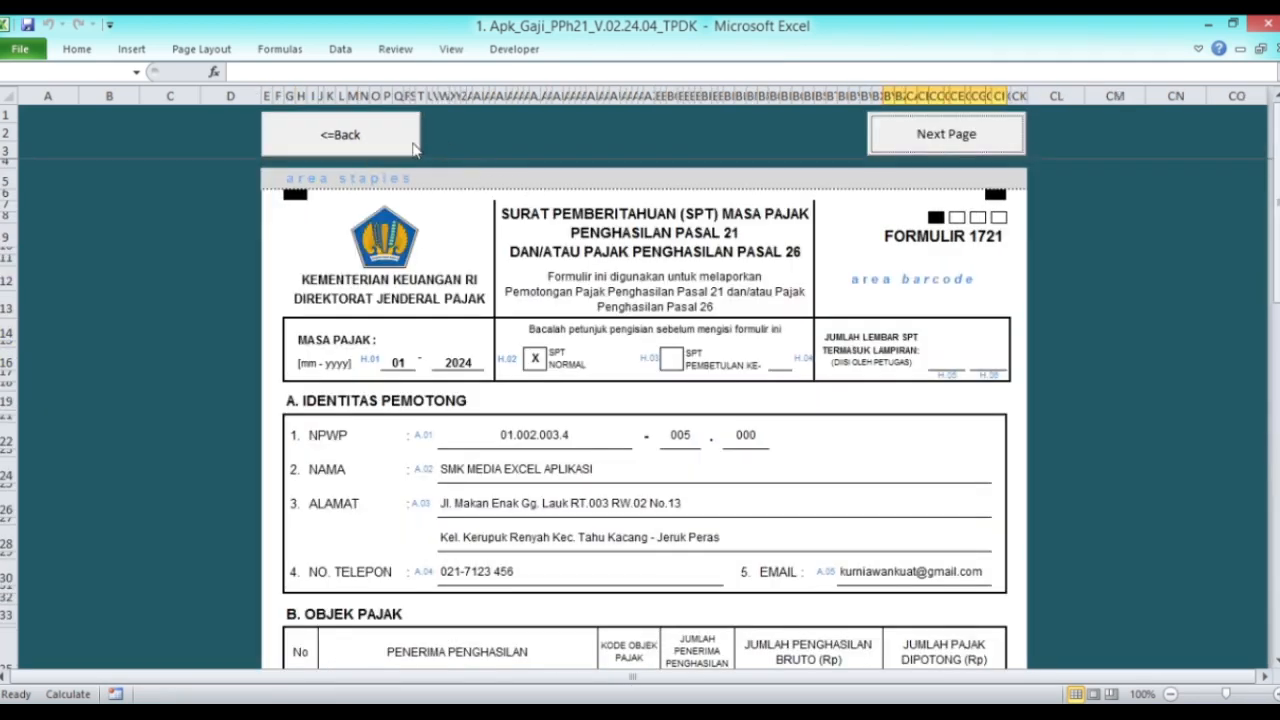
left_click(394, 146)
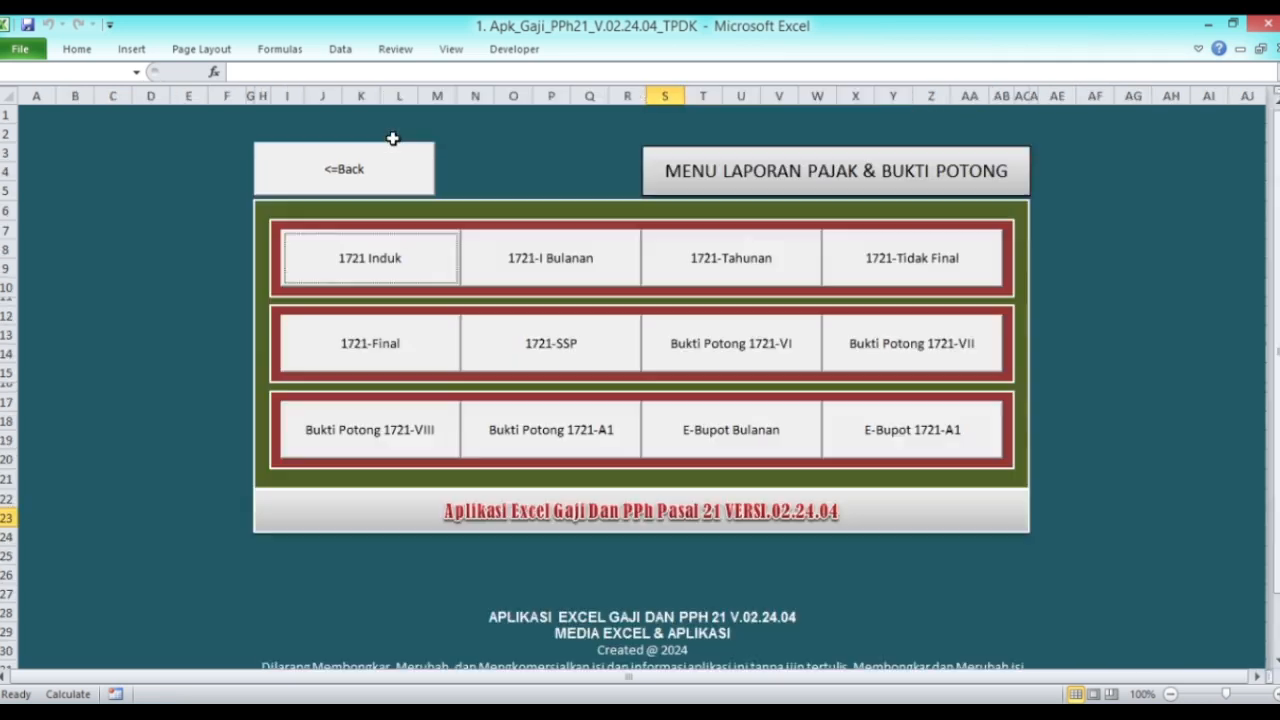
left_click(545, 276)
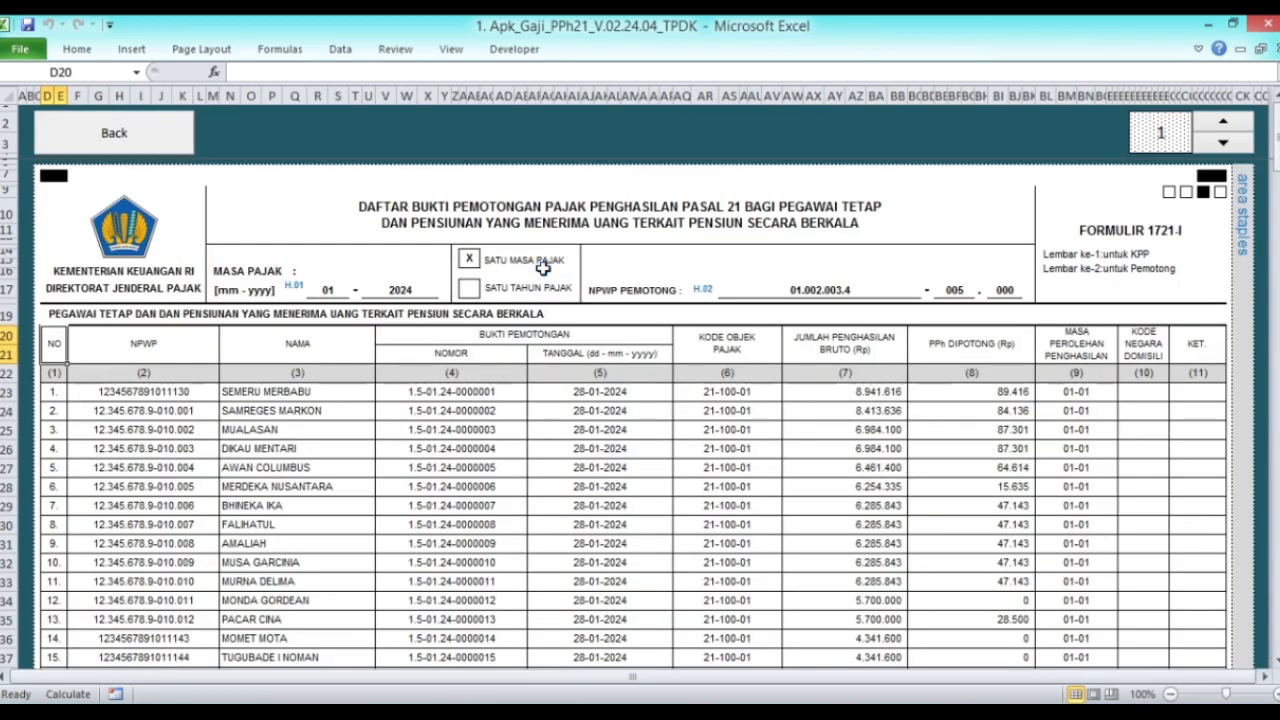
scroll(540, 402, "down", 1)
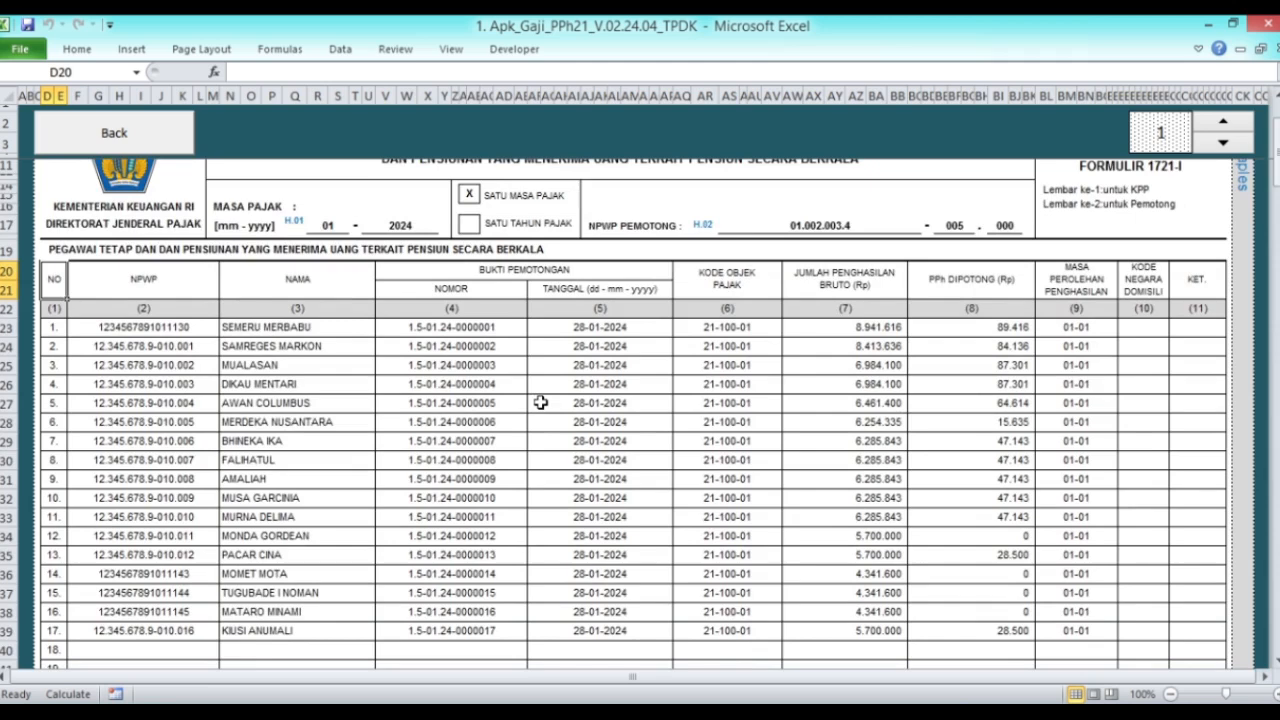
scroll(540, 402, "down", 1)
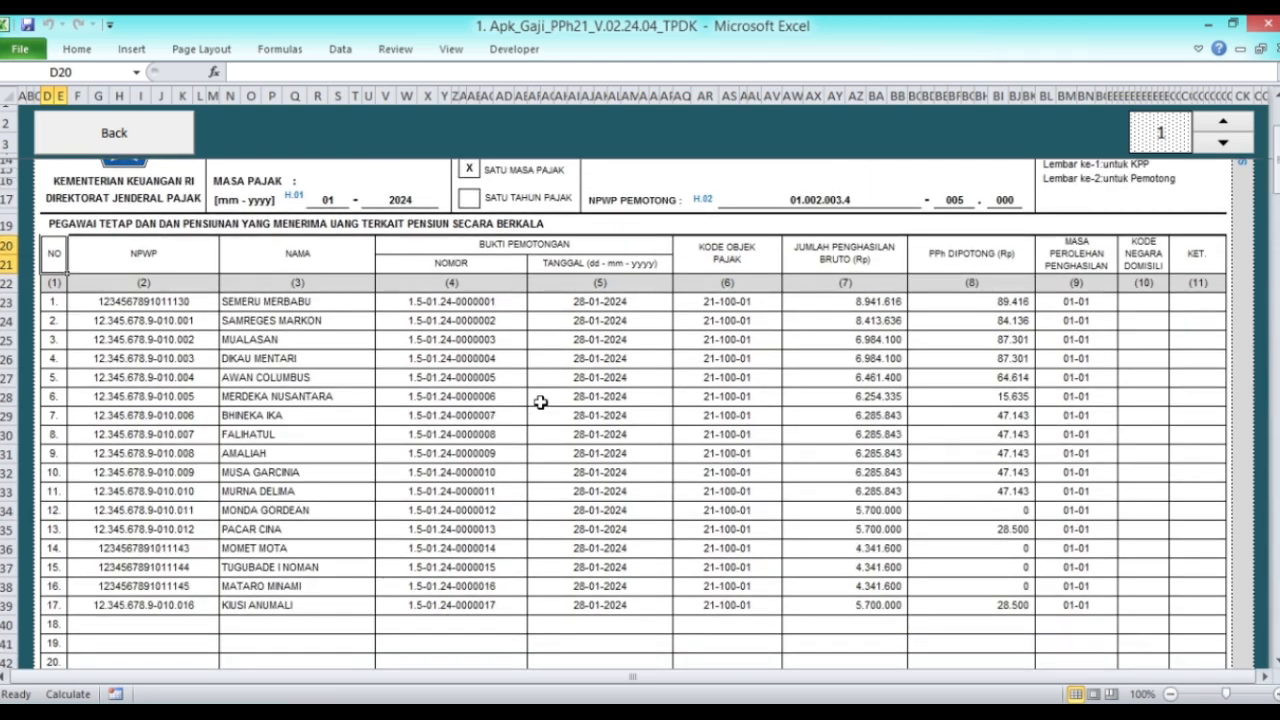
scroll(540, 402, "down", 2)
scroll(540, 402, "up", 4)
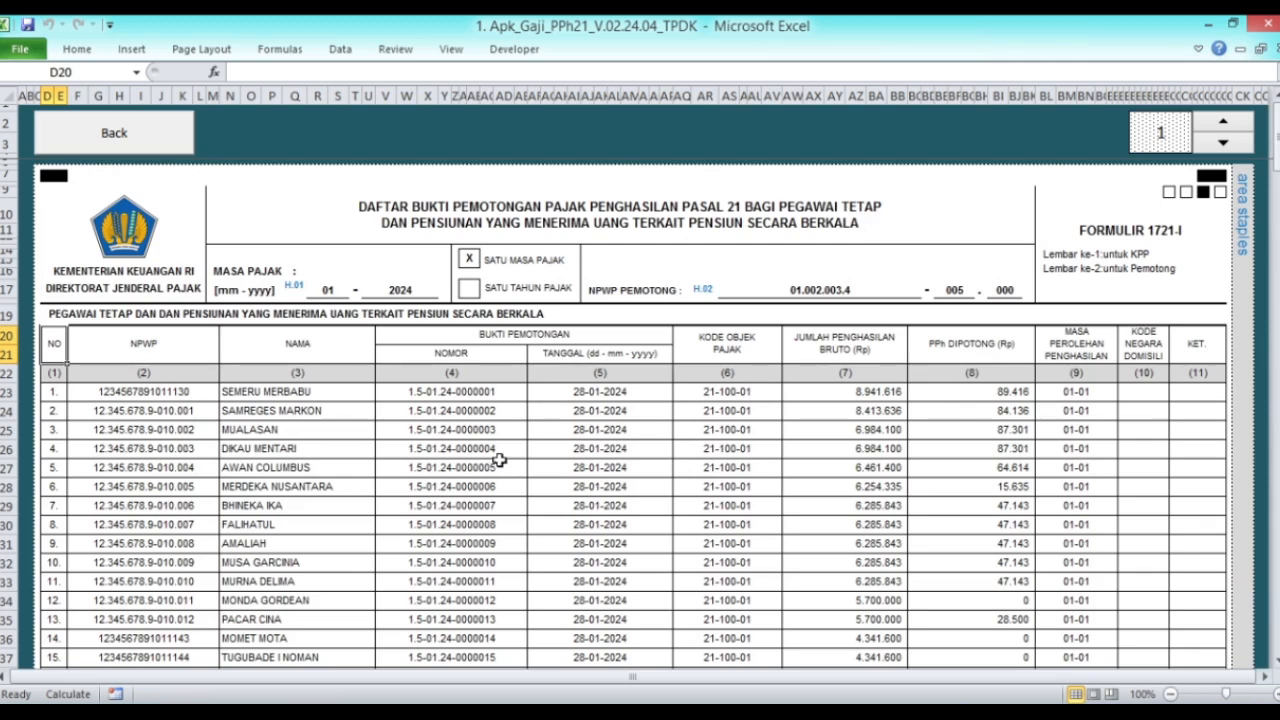
scroll(572, 393, "down", 2)
scroll(608, 377, "down", 2)
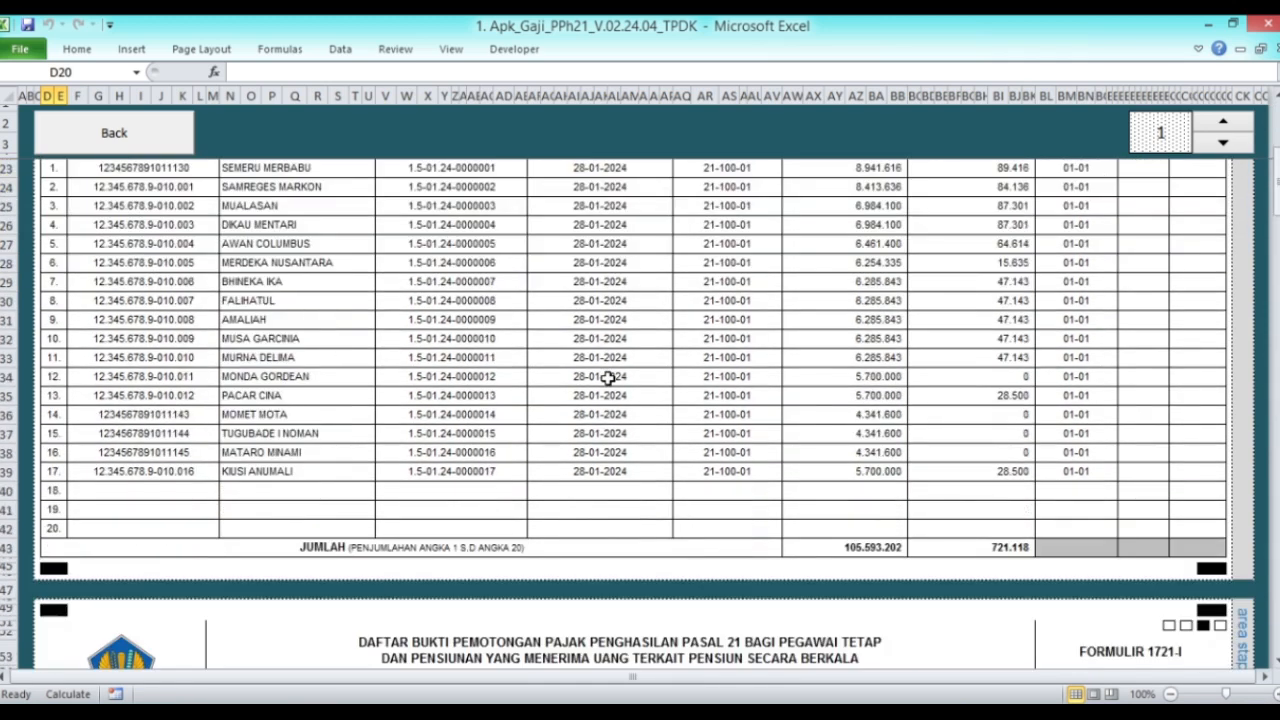
scroll(608, 377, "up", 1)
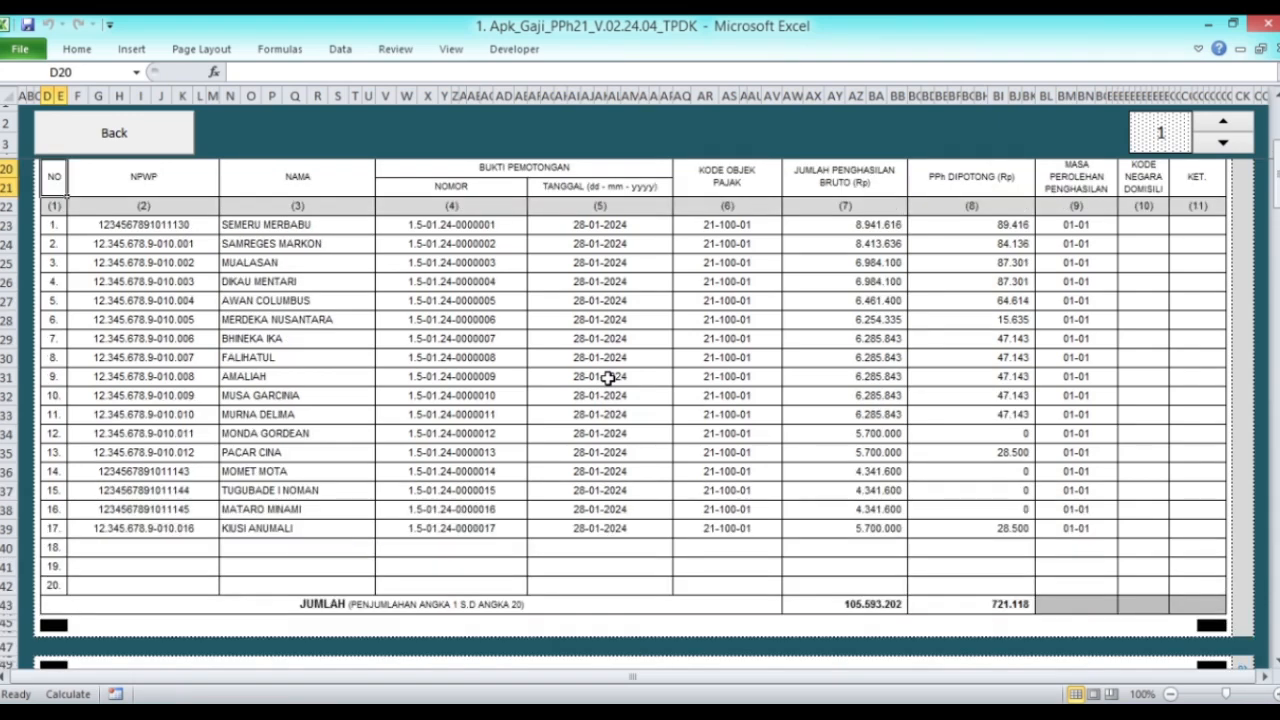
scroll(608, 377, "up", 3)
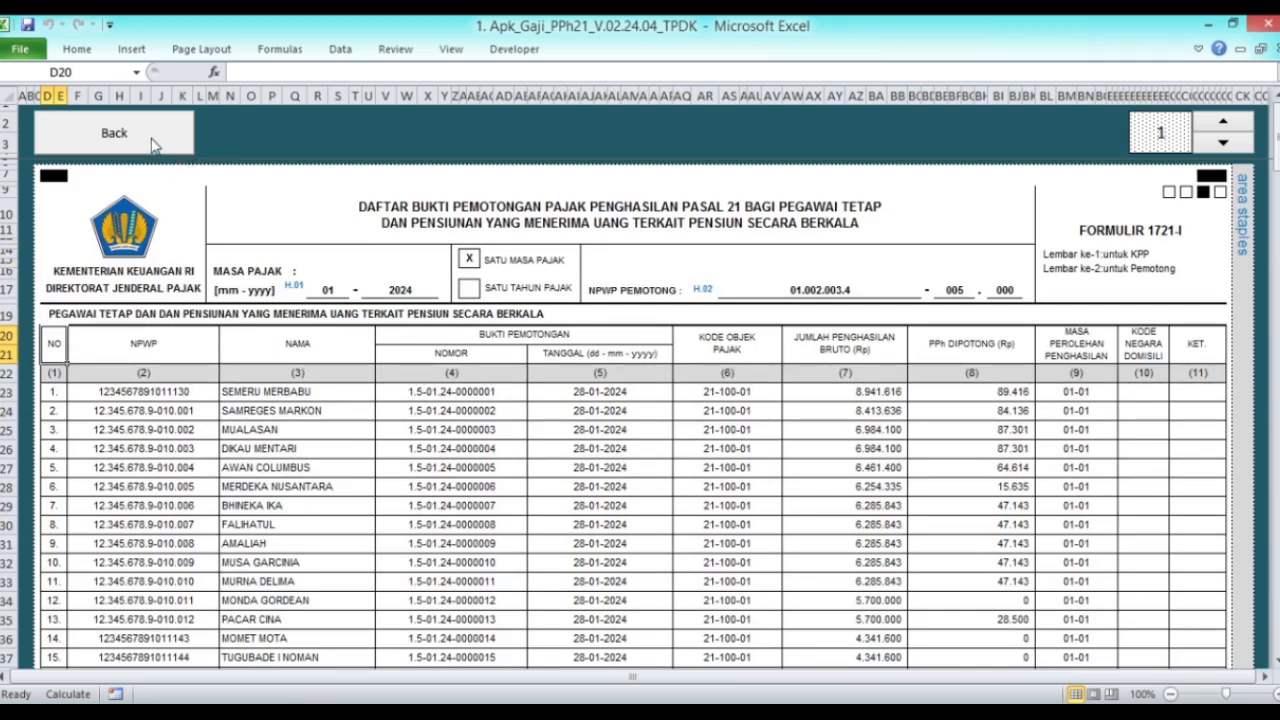
left_click(150, 140)
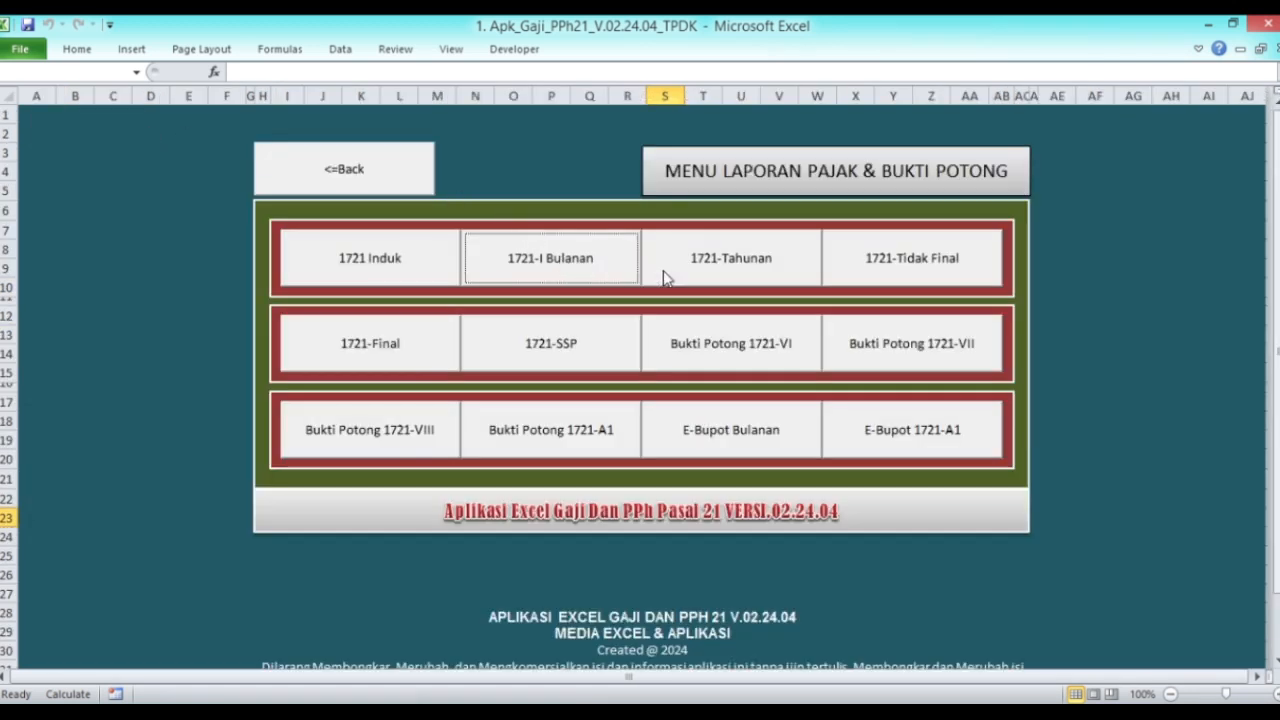
Step: Review the annual 1721-I list of all 17 employees for 2024, including their NPWP entries, then return to the menu
left_click(730, 260)
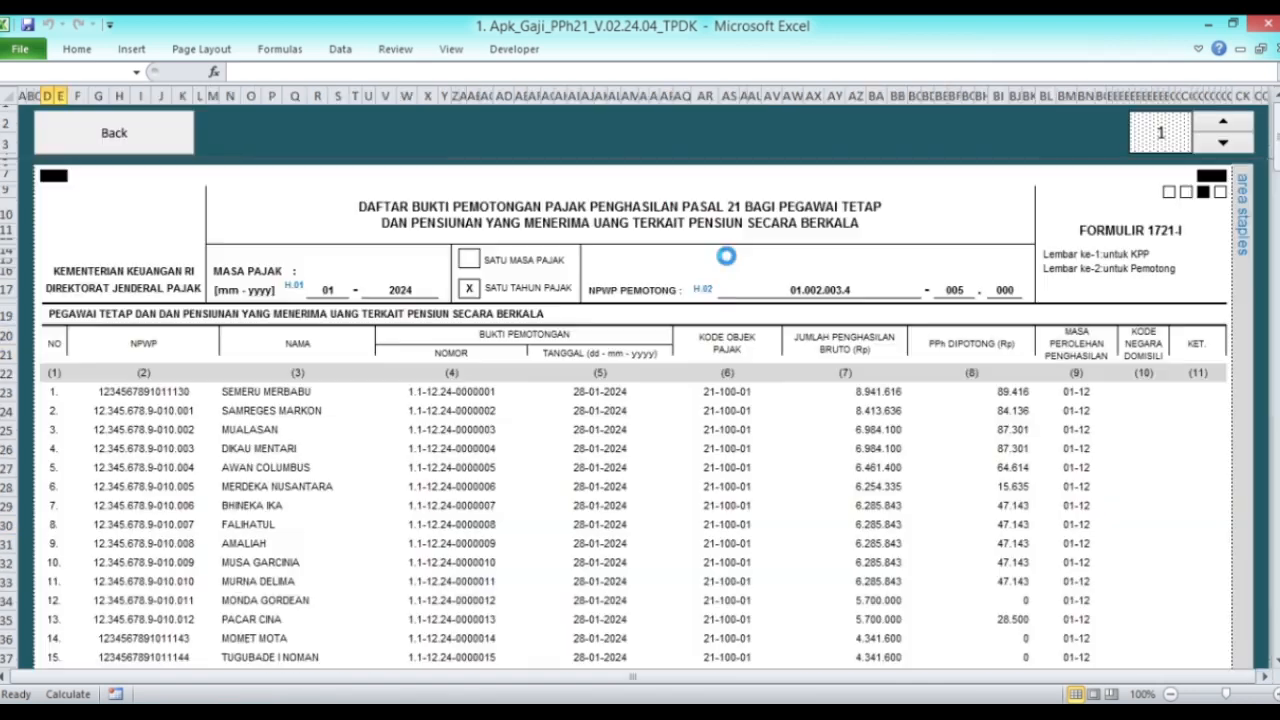
scroll(605, 380, "down", 5)
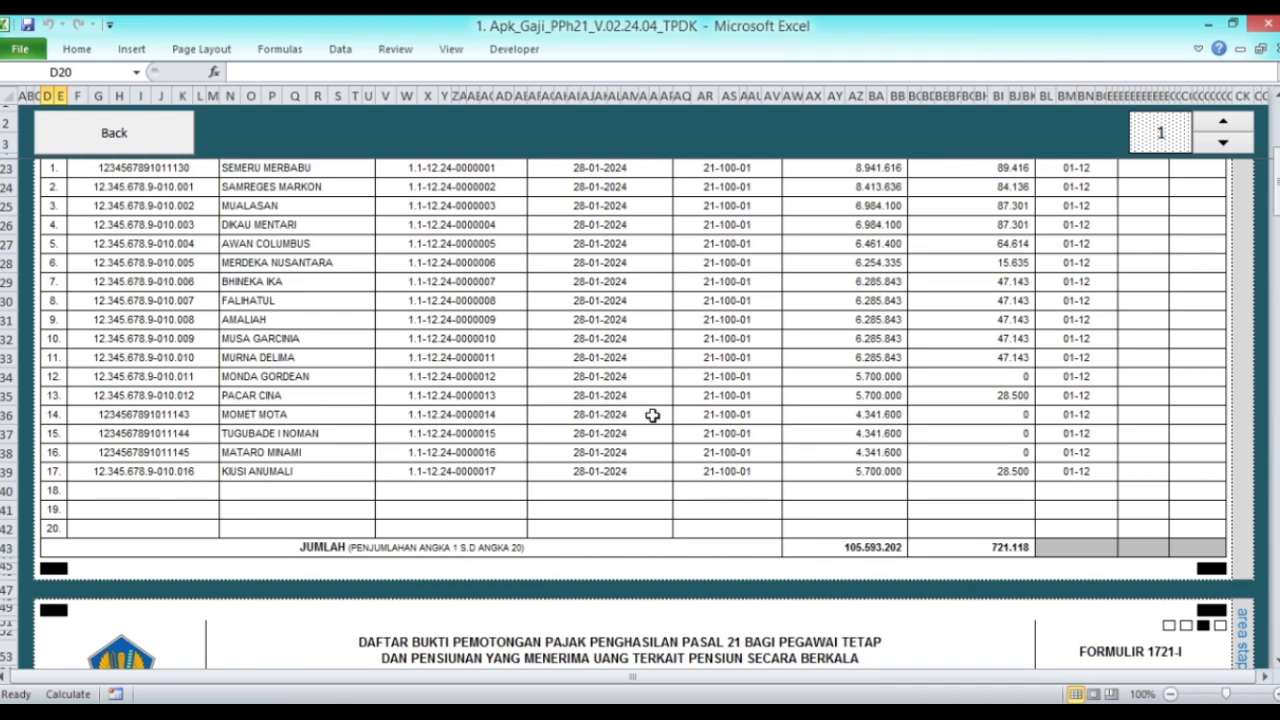
scroll(652, 415, "up", 3)
scroll(652, 415, "up", 1)
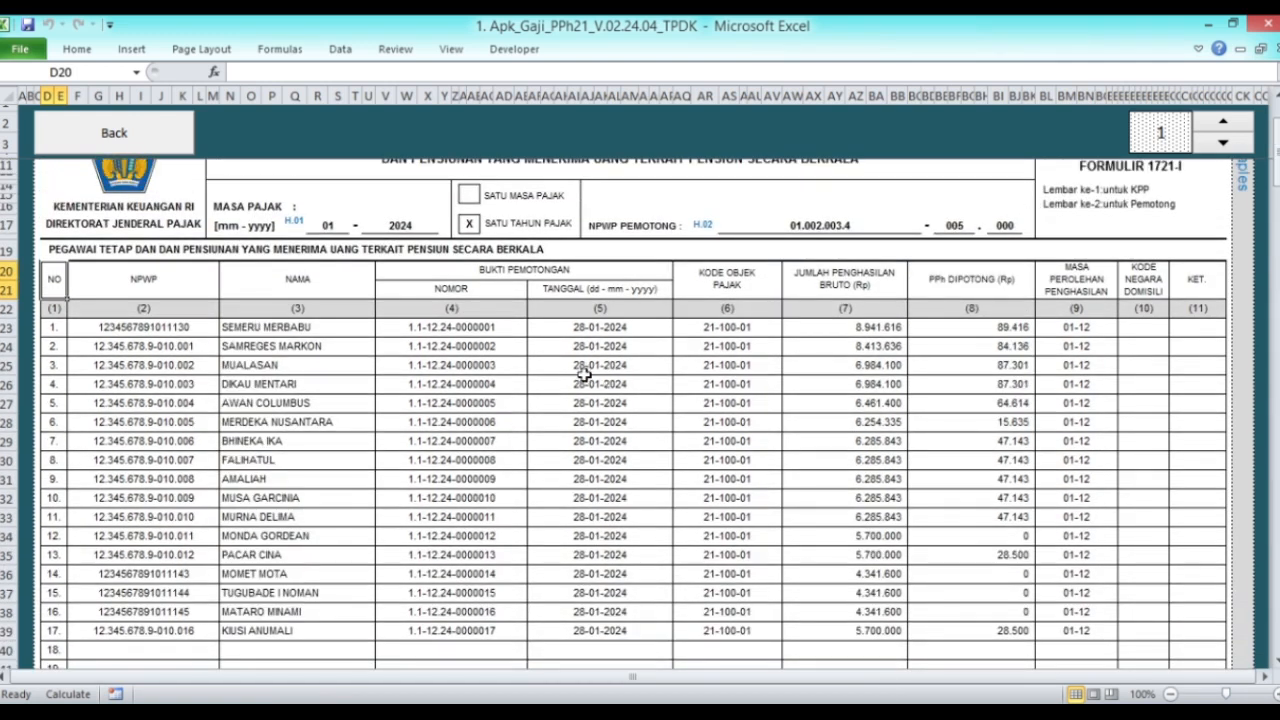
left_click(152, 332)
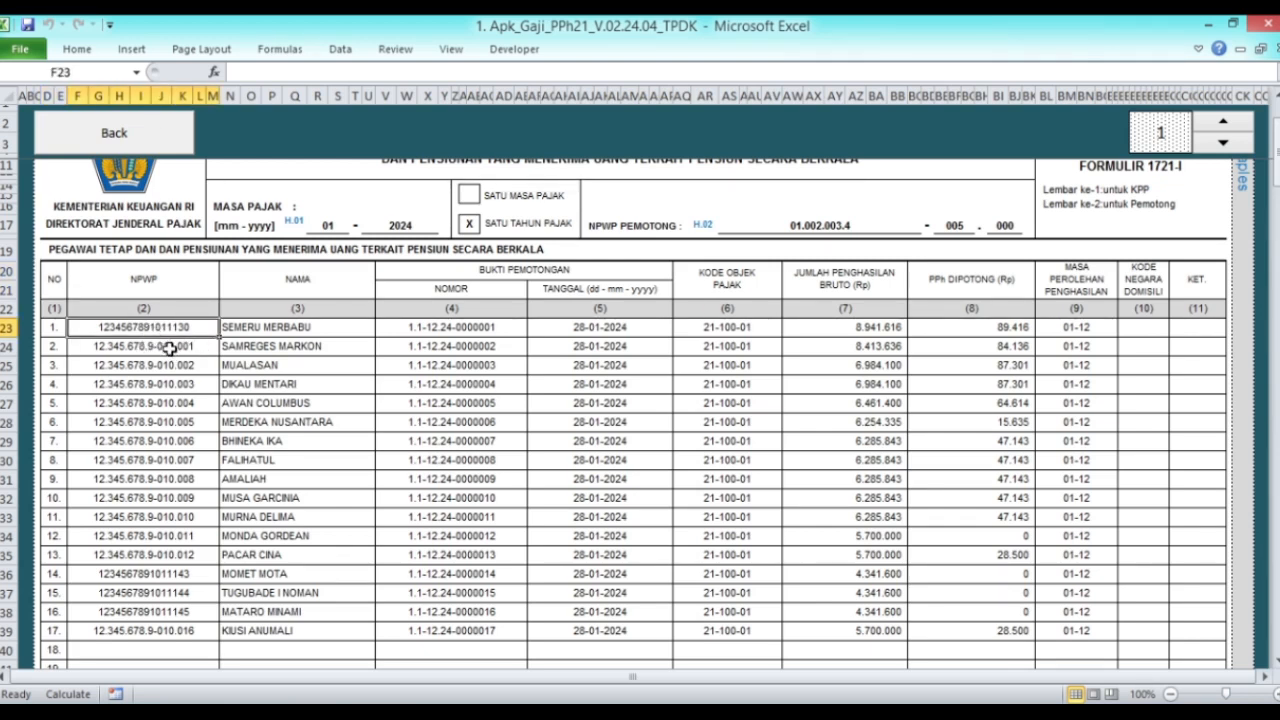
left_click_drag(170, 348, 170, 399)
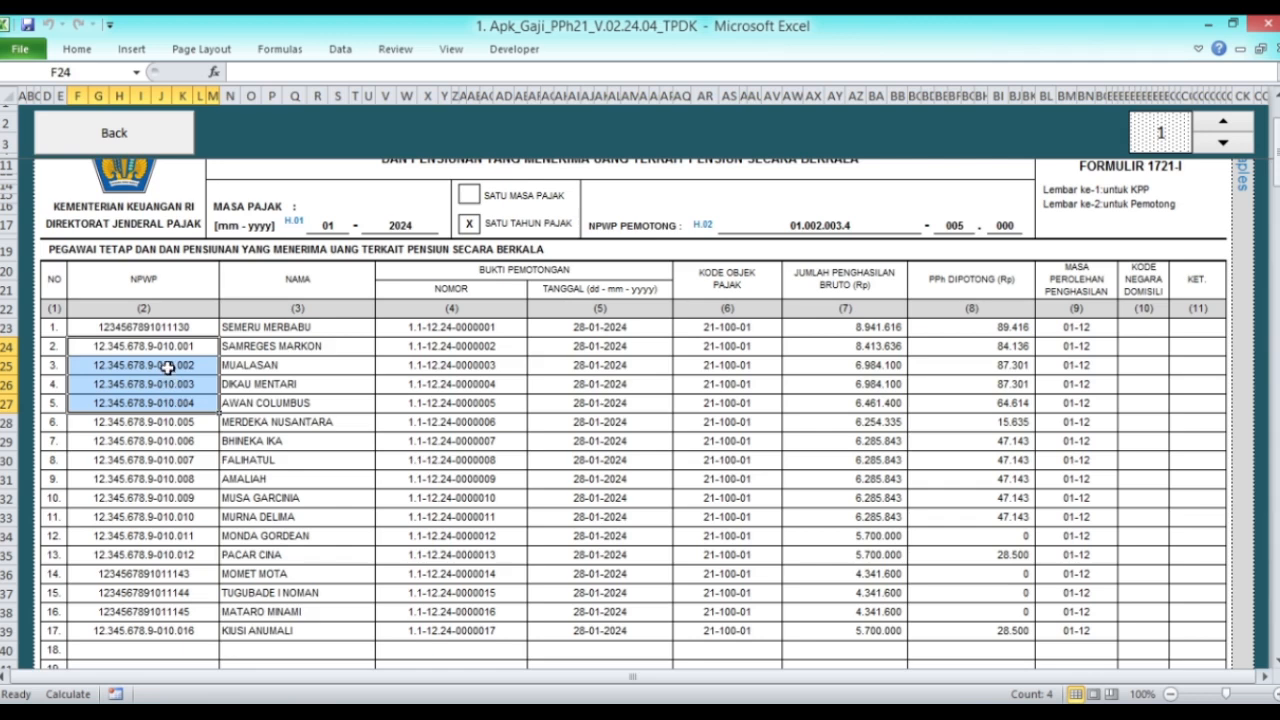
left_click(167, 348)
left_click(113, 135)
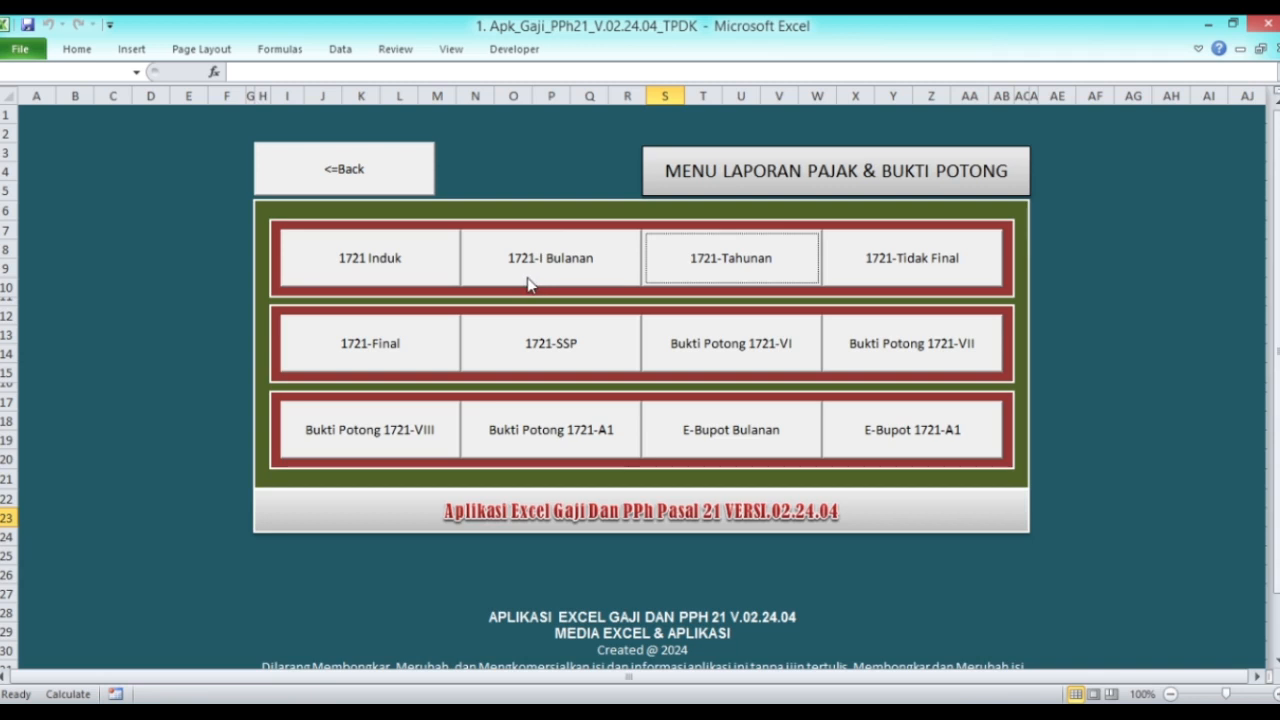
left_click(896, 261)
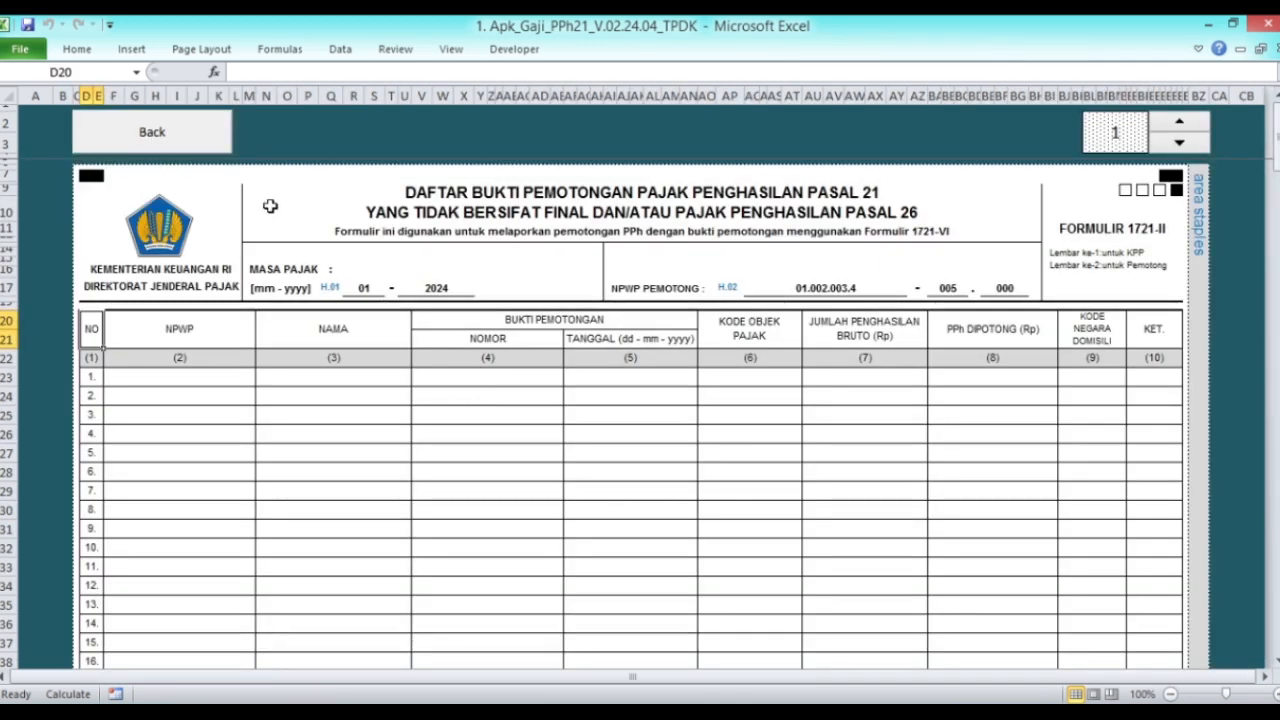
left_click(162, 131)
left_click(366, 348)
left_click(186, 143)
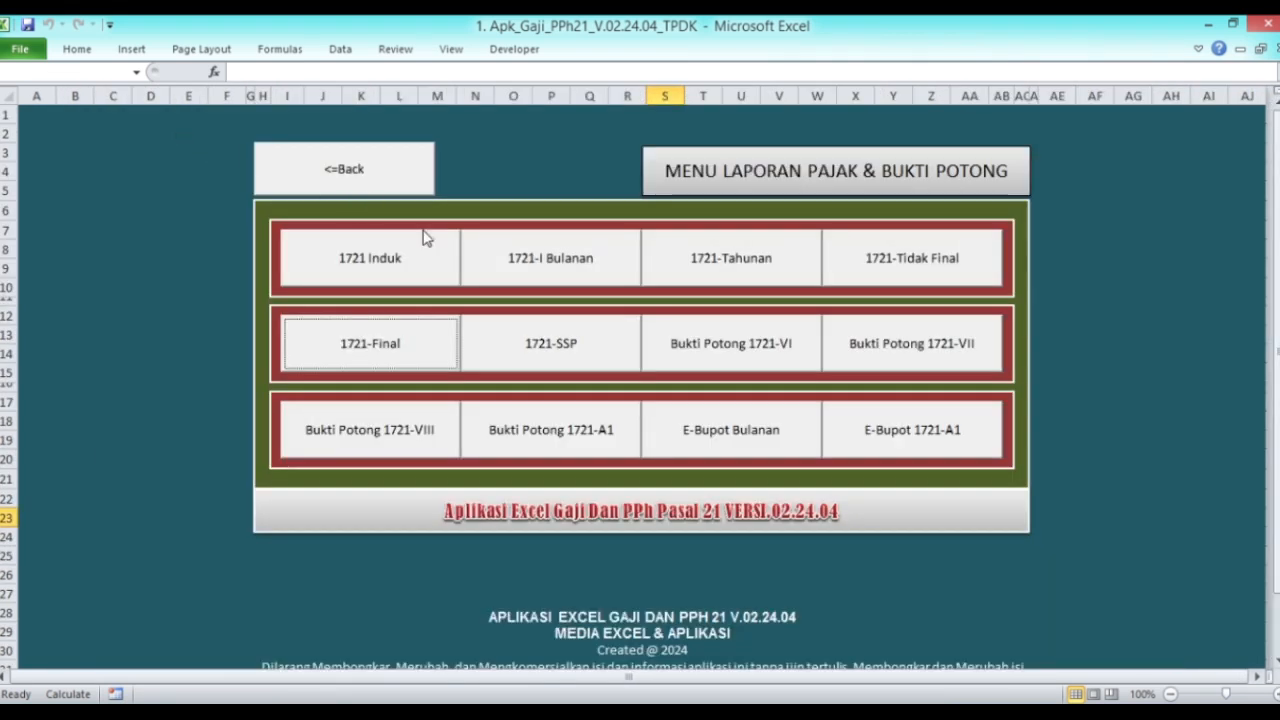
left_click(553, 346)
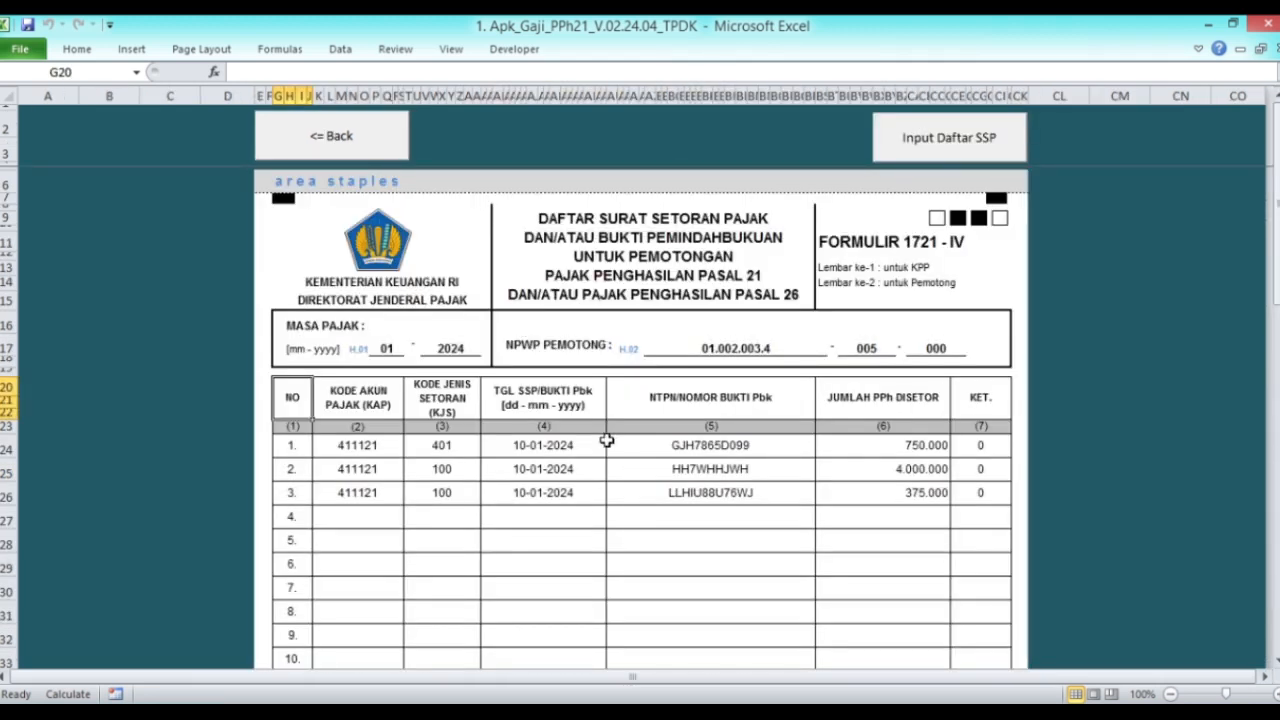
left_click(364, 145)
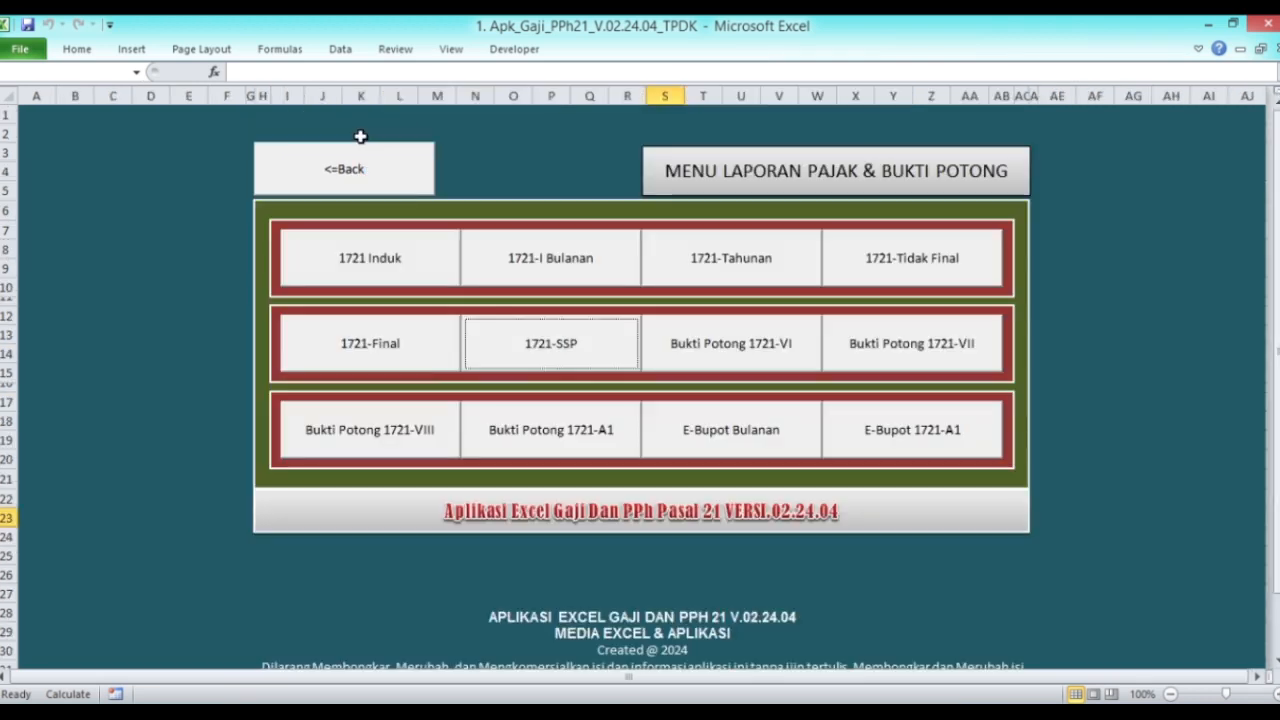
left_click(380, 270)
scroll(881, 393, "down", 1)
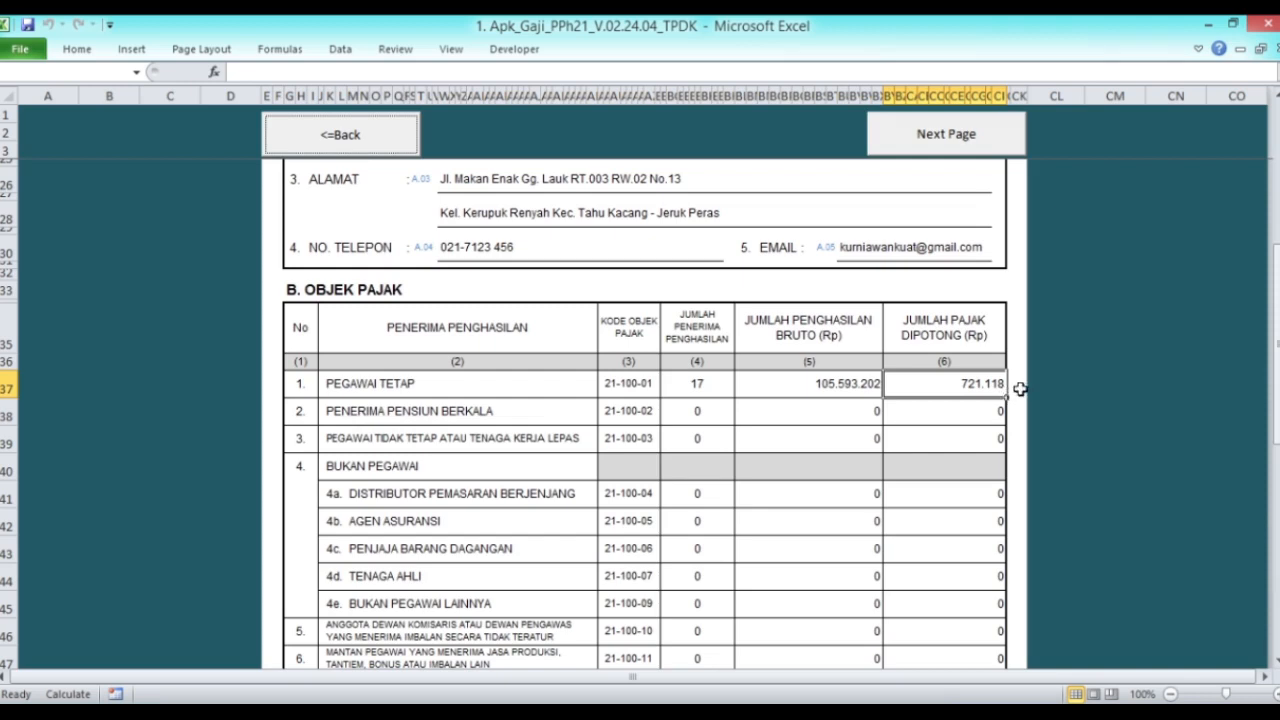
scroll(1020, 390, "up", 7)
left_click(337, 137)
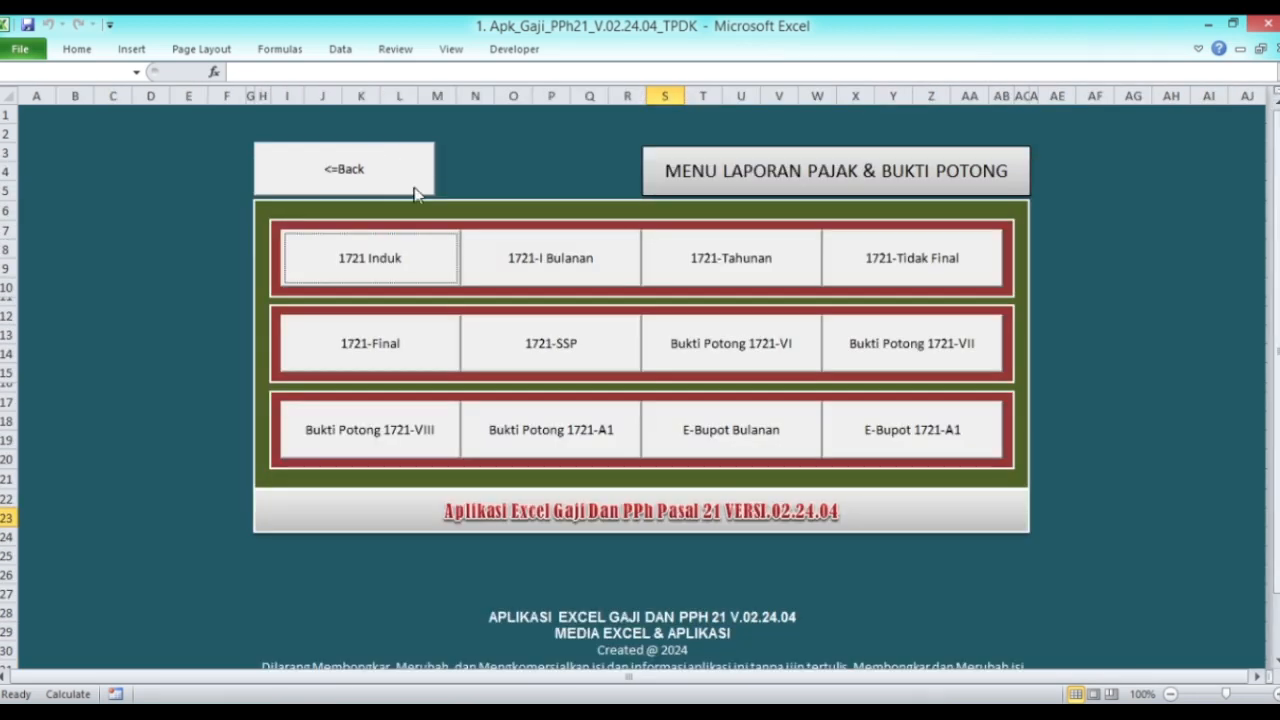
Step: On Formulir 1721-IV, clear the contents of the three old SSP payment rows
left_click(566, 363)
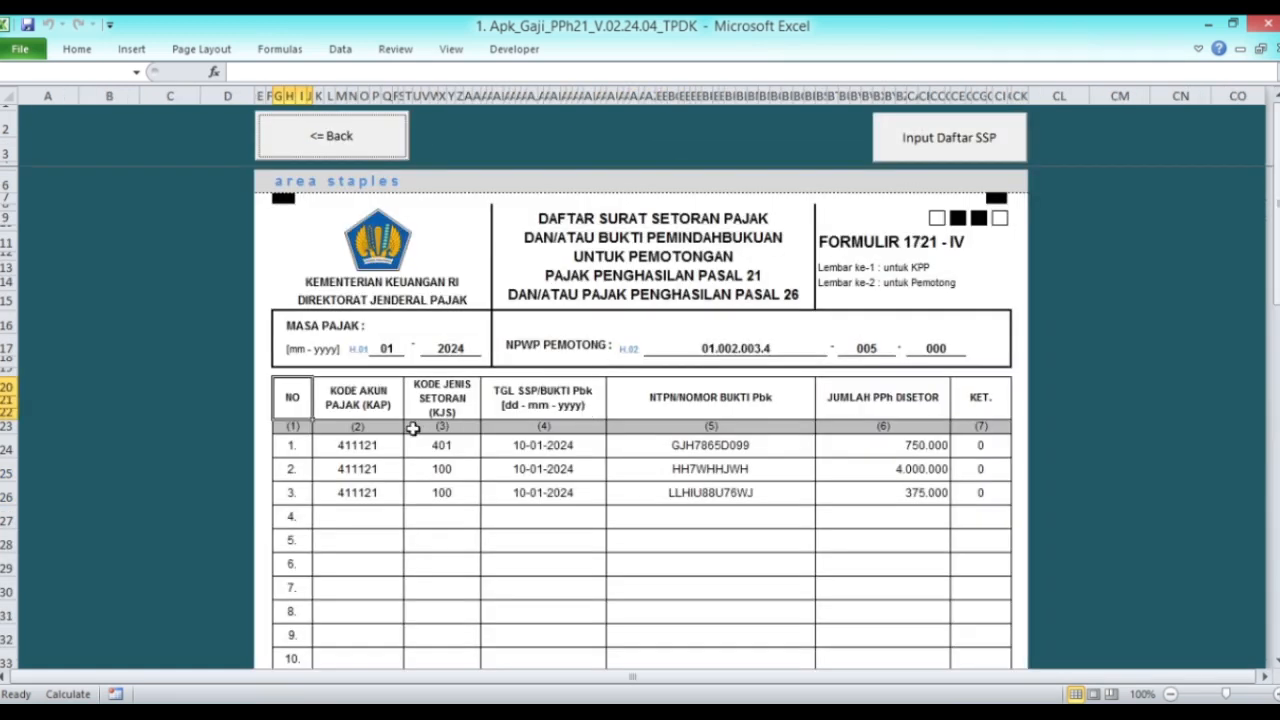
left_click_drag(372, 447, 971, 491)
right_click(695, 447)
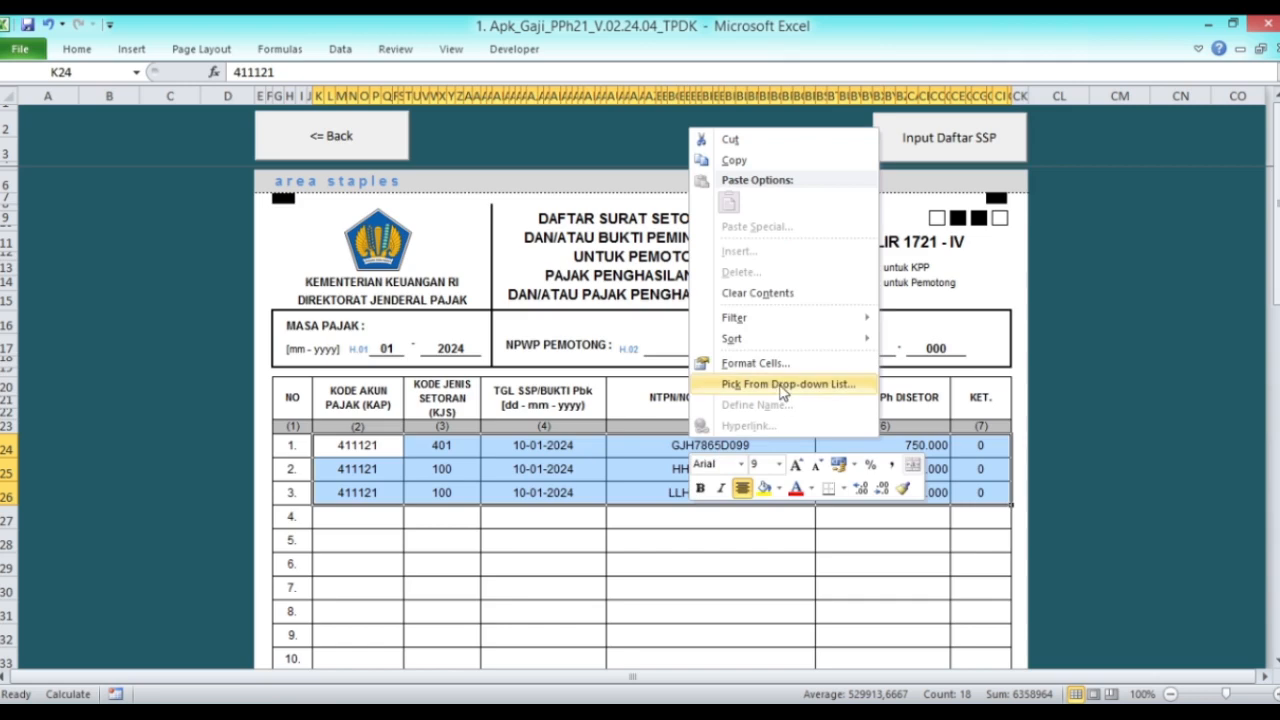
left_click(757, 293)
left_click(349, 451)
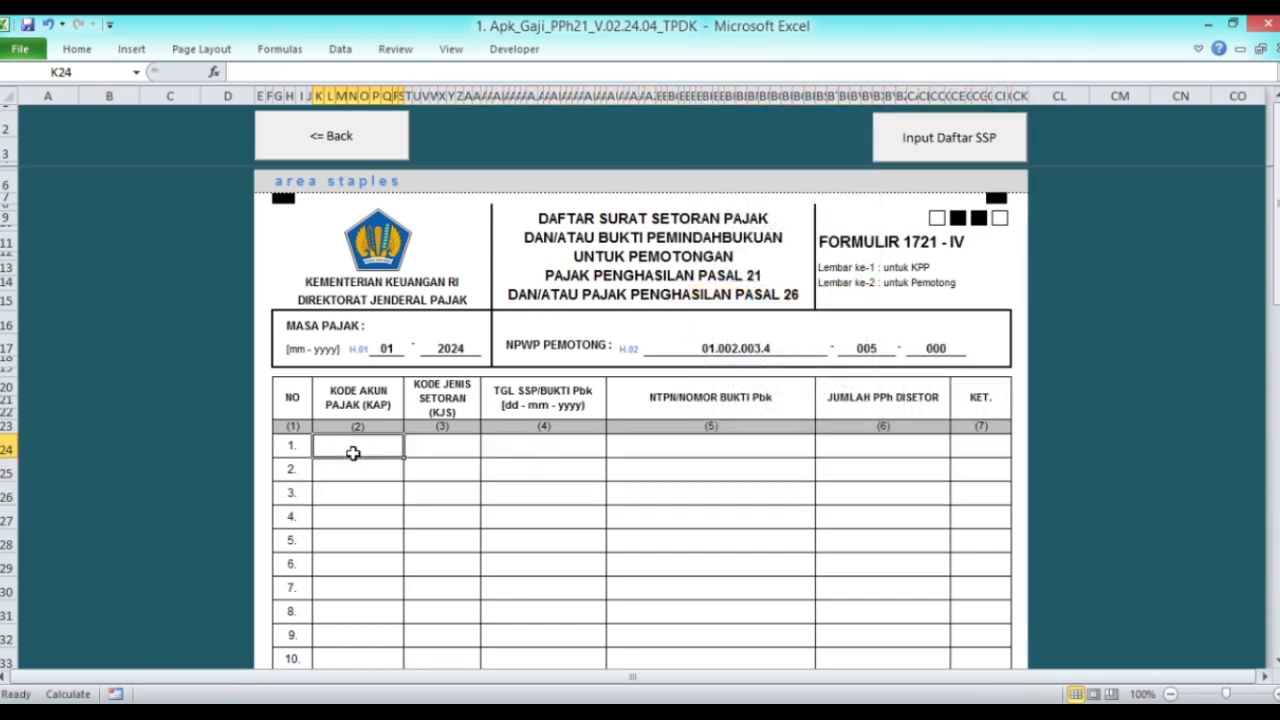
Step: In the SSP entry form, choose KAP 411121 and KJS 100, and enter date 10-02-2024
left_click(968, 150)
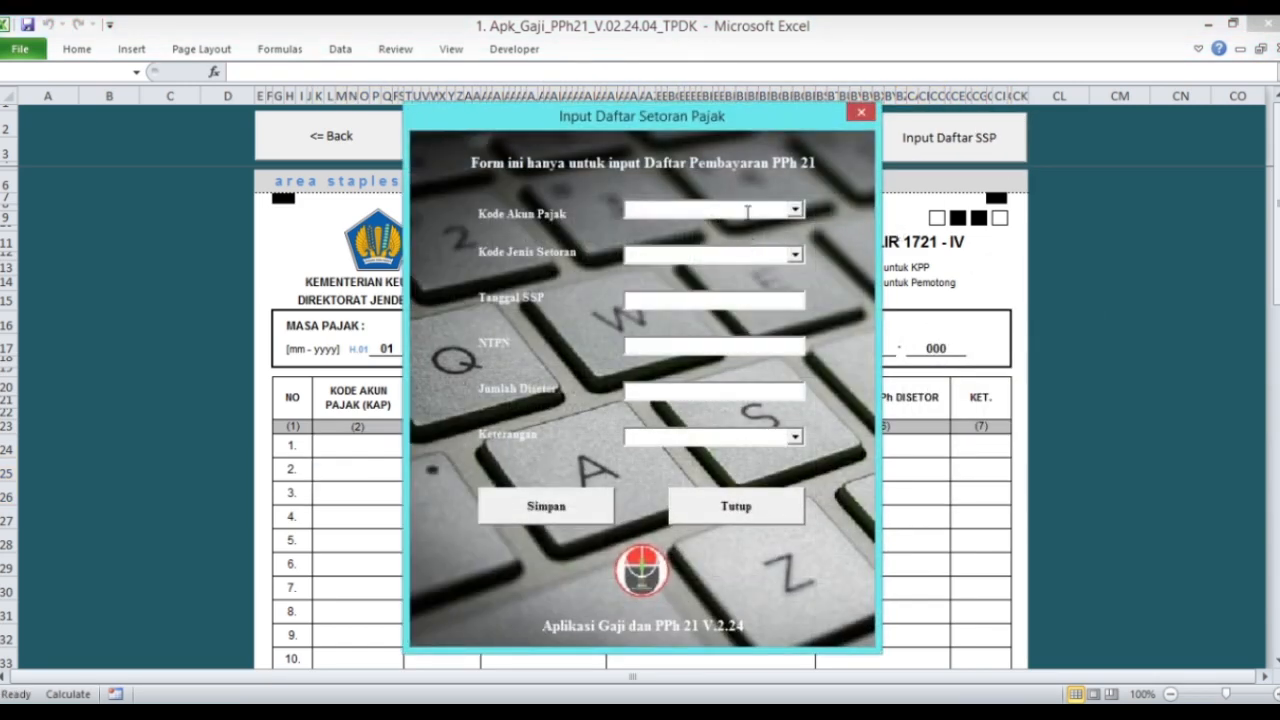
left_click(795, 210)
left_click(736, 225)
left_click(796, 252)
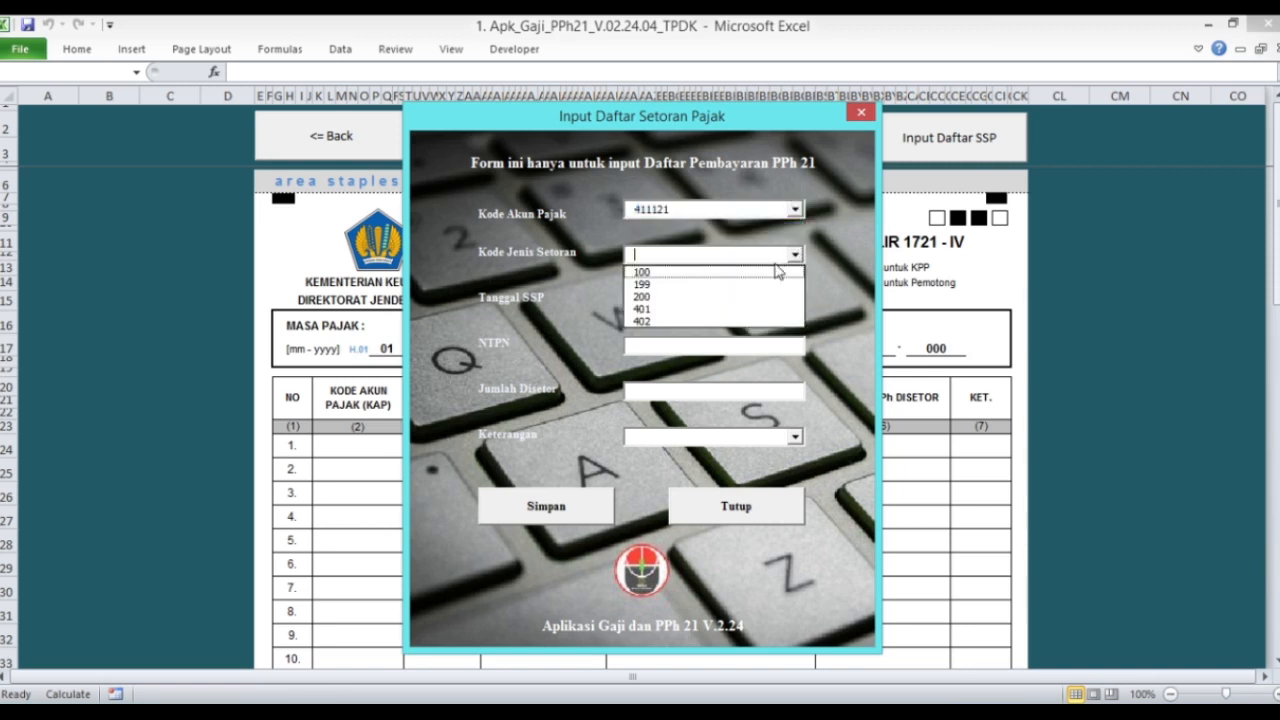
left_click(716, 273)
left_click(732, 304)
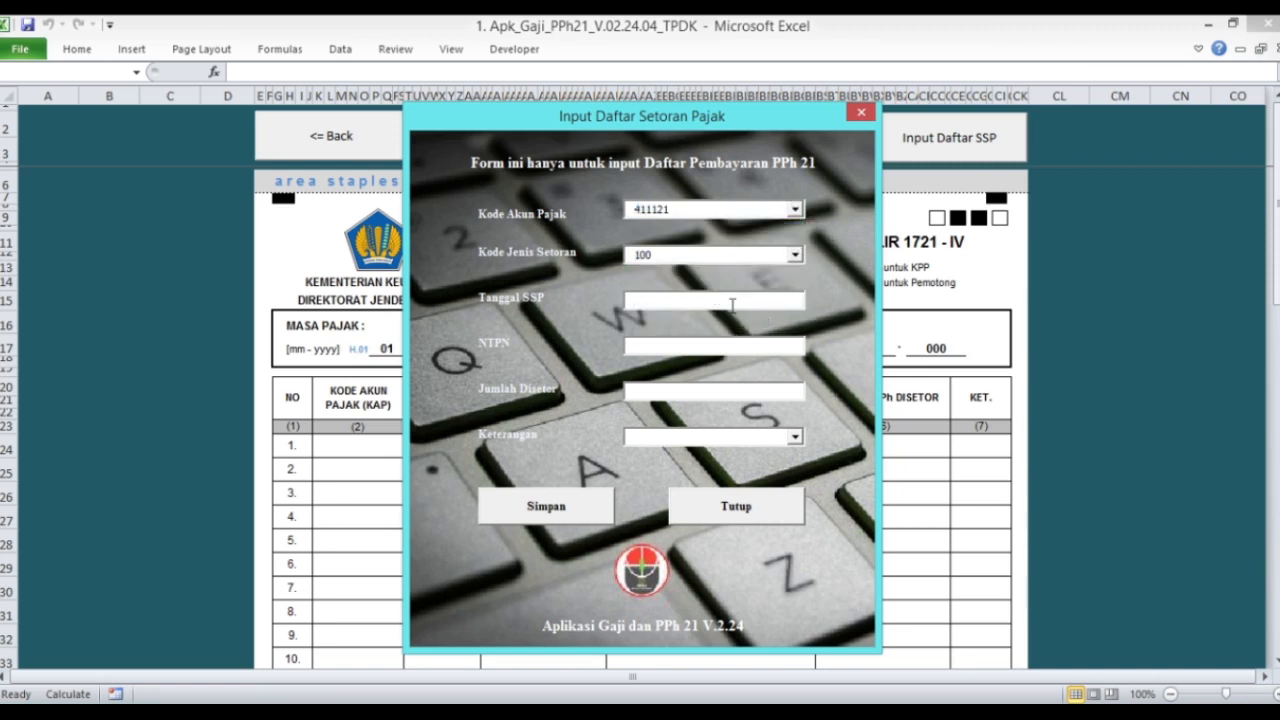
type("1")
key("BackSpace")
key("BackSpace")
type("2024")
Step: Enter the NTPN reference and amount 721.118, choose remark code 0, and save the payment
left_click(705, 345)
type("68996866868")
key("BackSpace")
key("BackSpace")
key("BackSpace")
key("BackSpace")
key("BackSpace")
key("BackSpace")
key("BackSpace")
key("BackSpace")
key("BackSpace")
key("BackSpace")
type("NDYTY")
type("721")
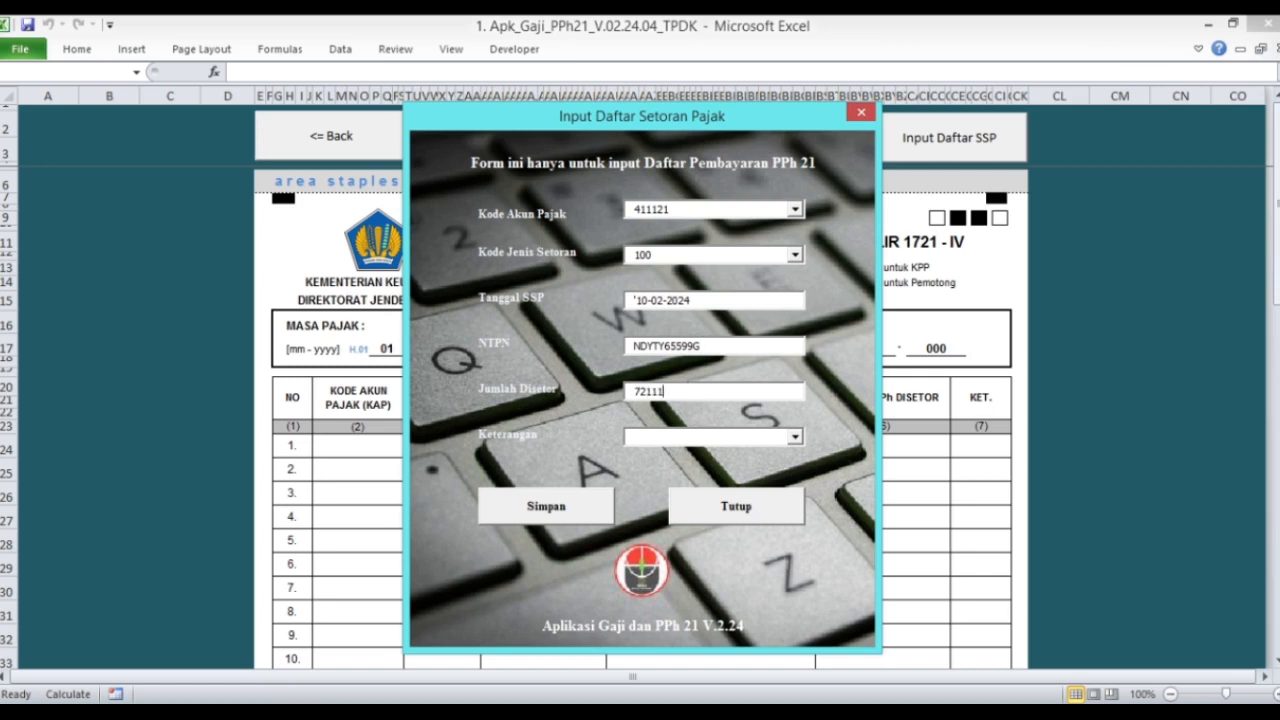
left_click(796, 437)
left_click(703, 456)
left_click(573, 505)
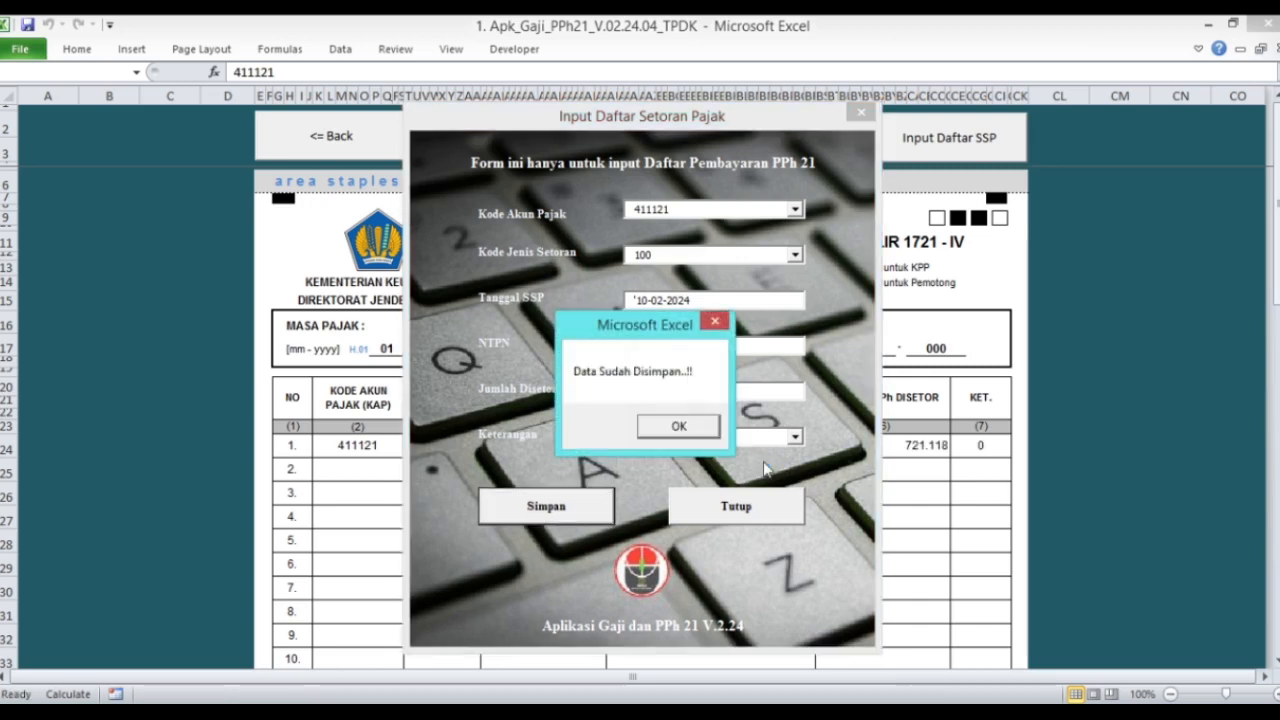
left_click(679, 424)
left_click(745, 508)
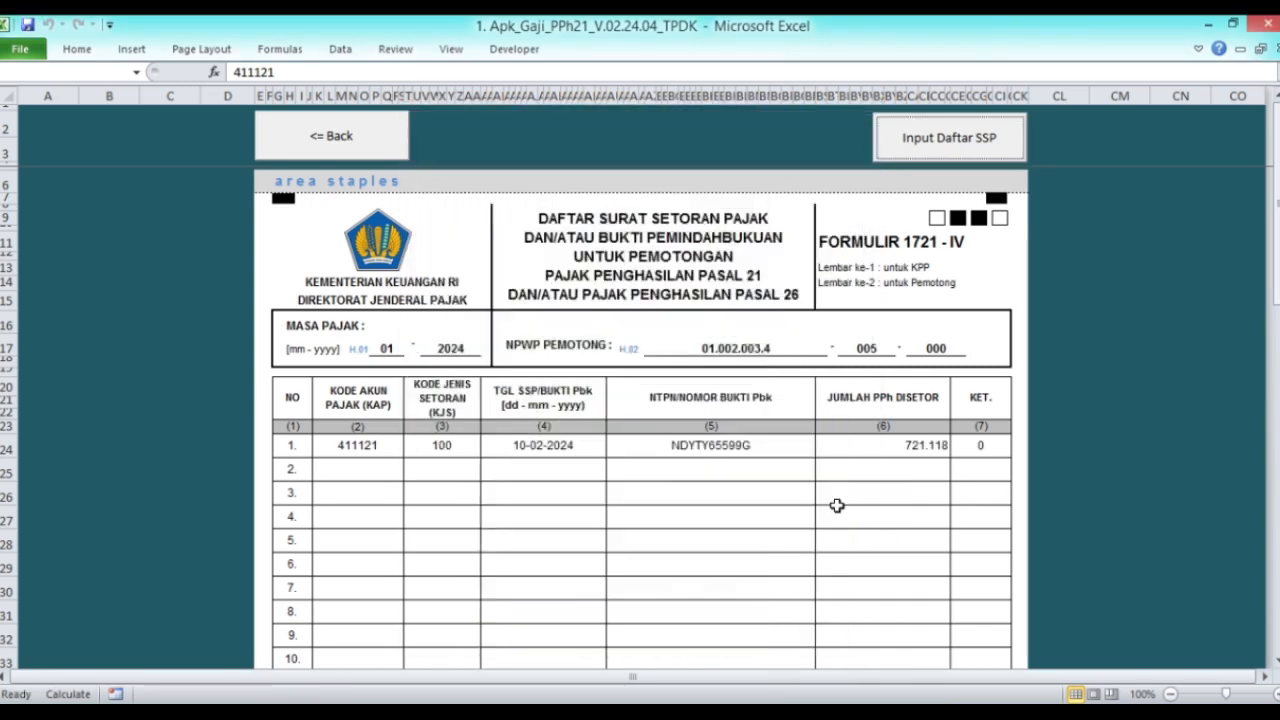
Step: Review the new payment row in the SSP list, then return to the tax reports menu
left_click(362, 450)
left_click_drag(362, 450, 974, 449)
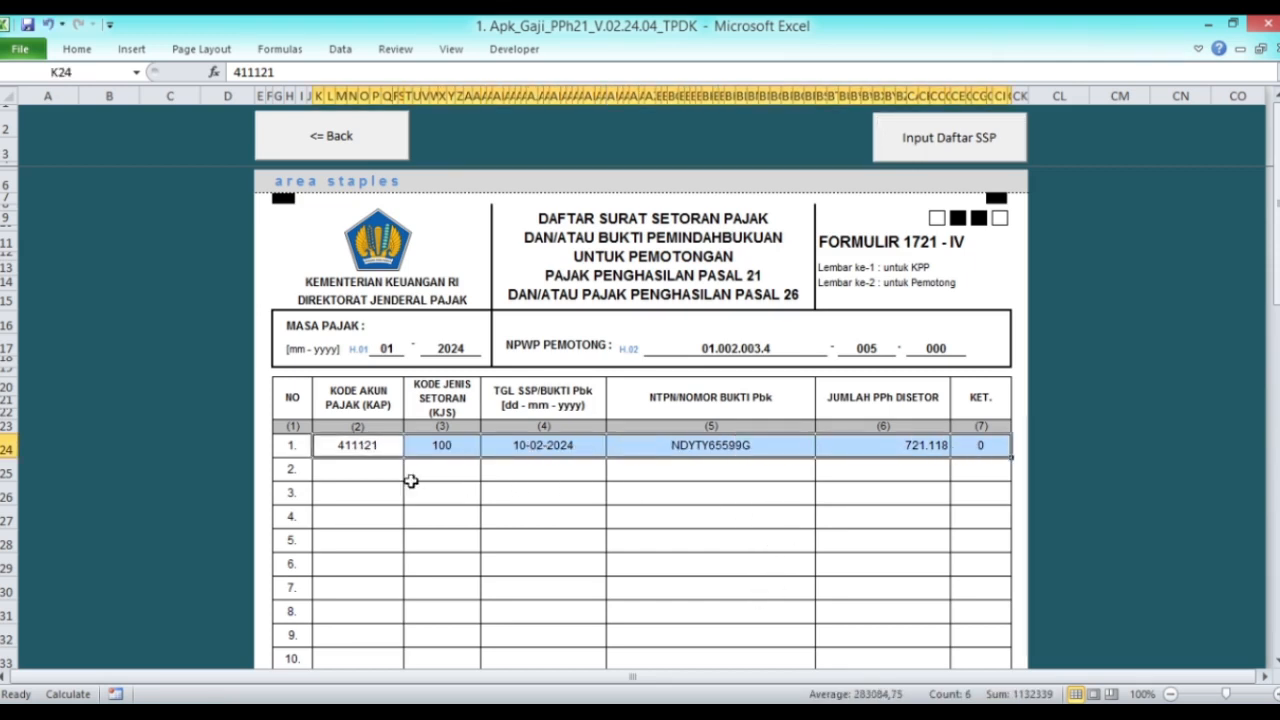
left_click(348, 448)
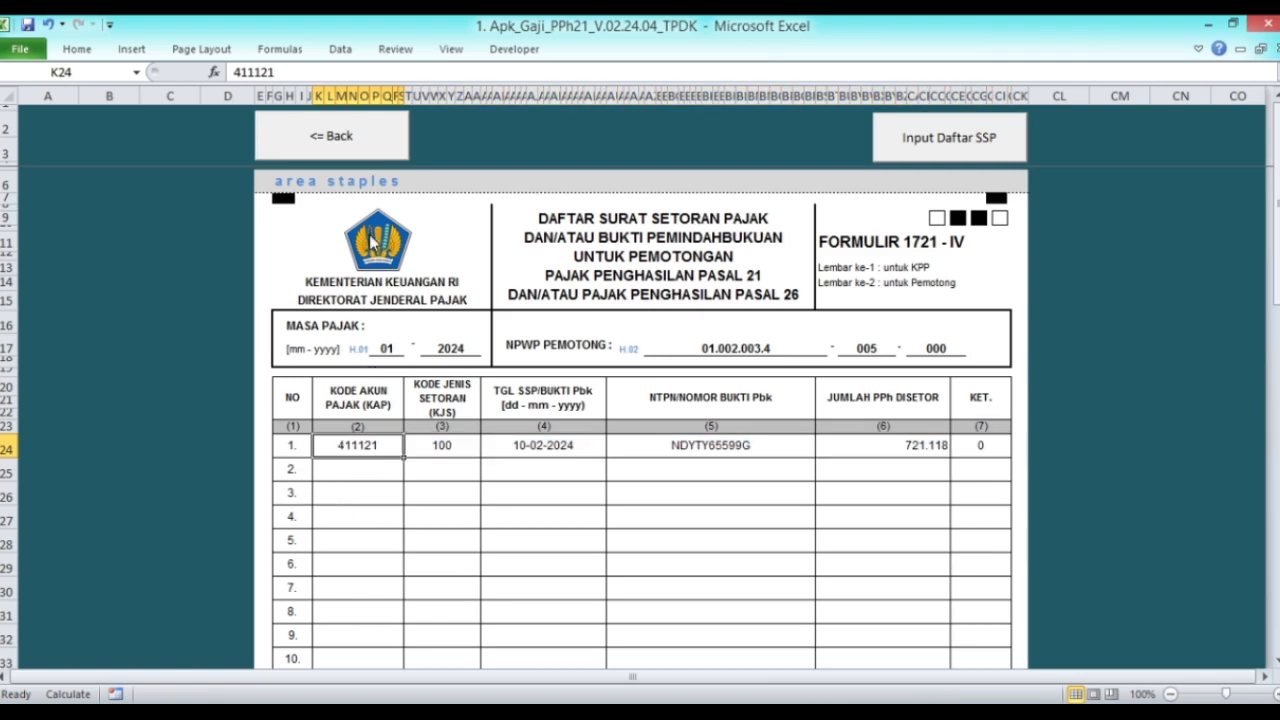
left_click(361, 146)
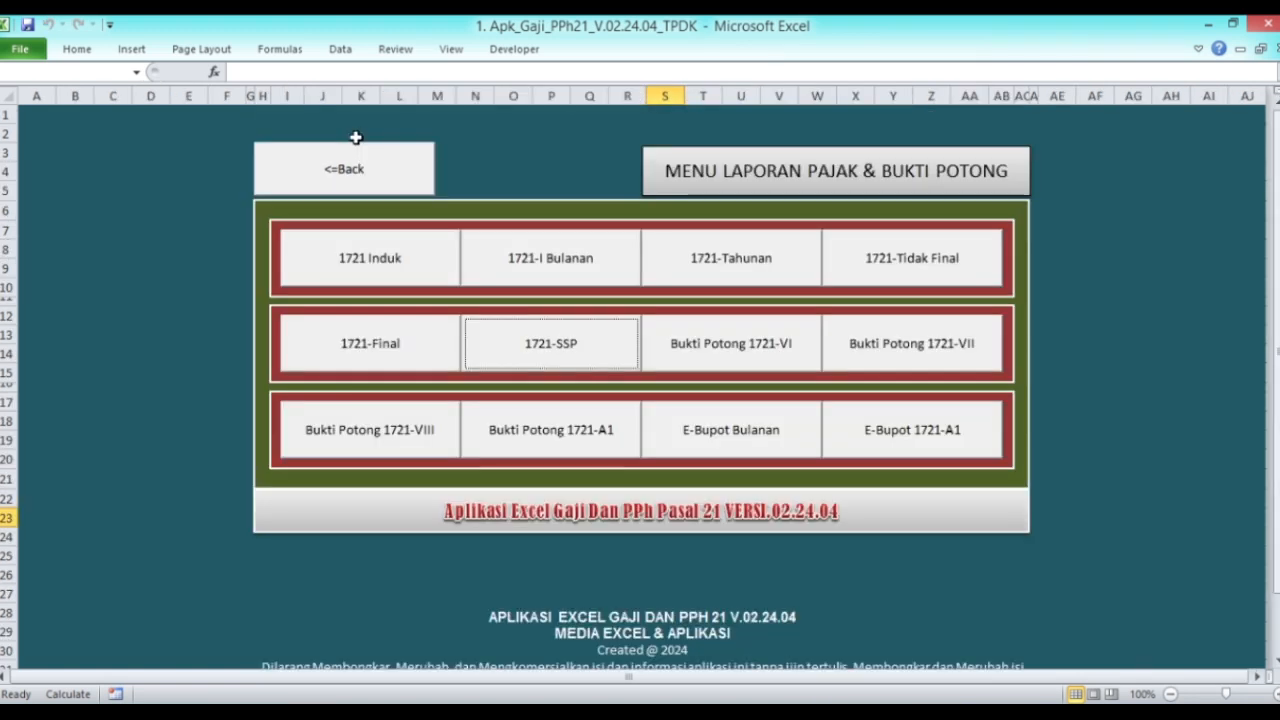
Step: Look over the 1721-VI withholding slip, then return to the tax reports menu
left_click(750, 357)
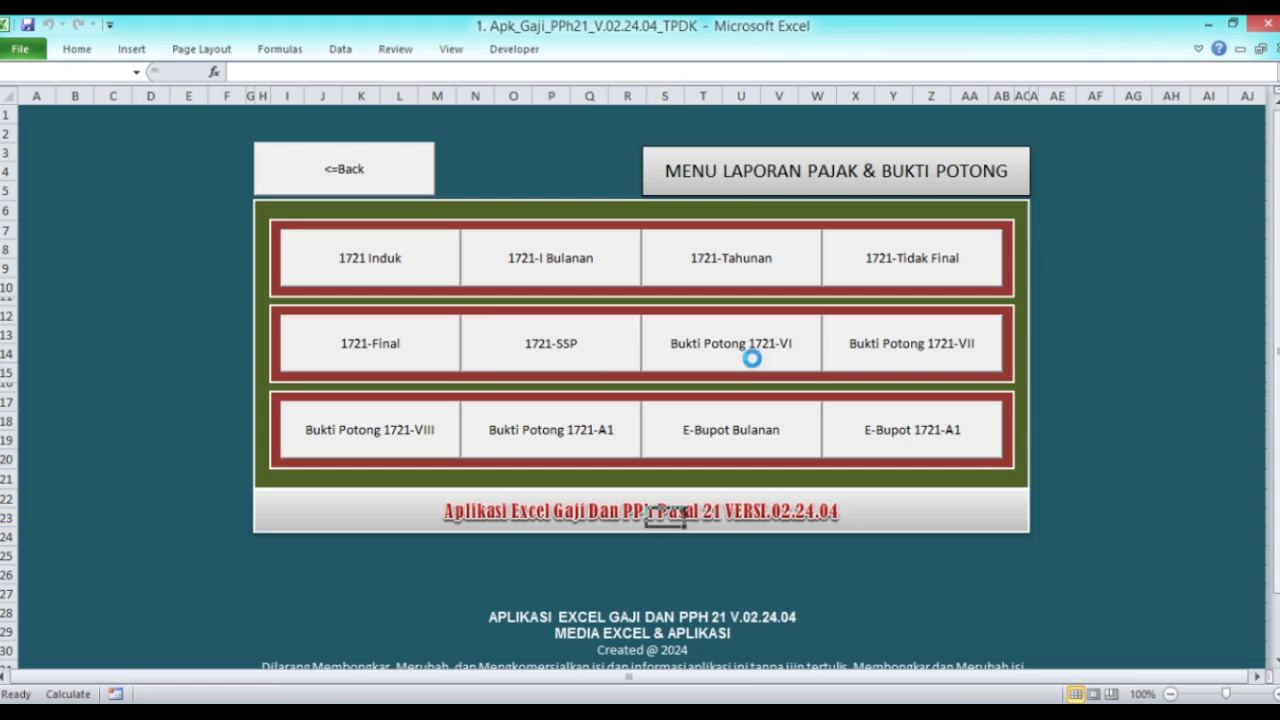
scroll(672, 349, "down", 5)
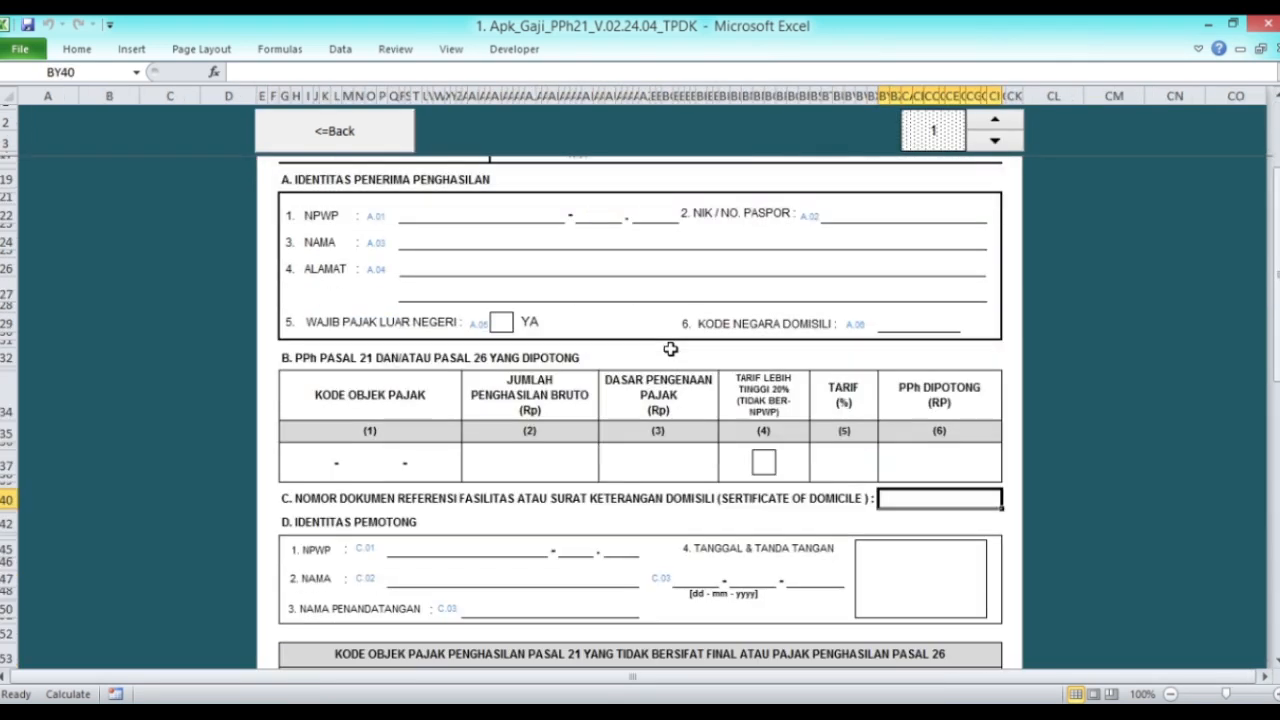
scroll(670, 349, "up", 5)
left_click(940, 130)
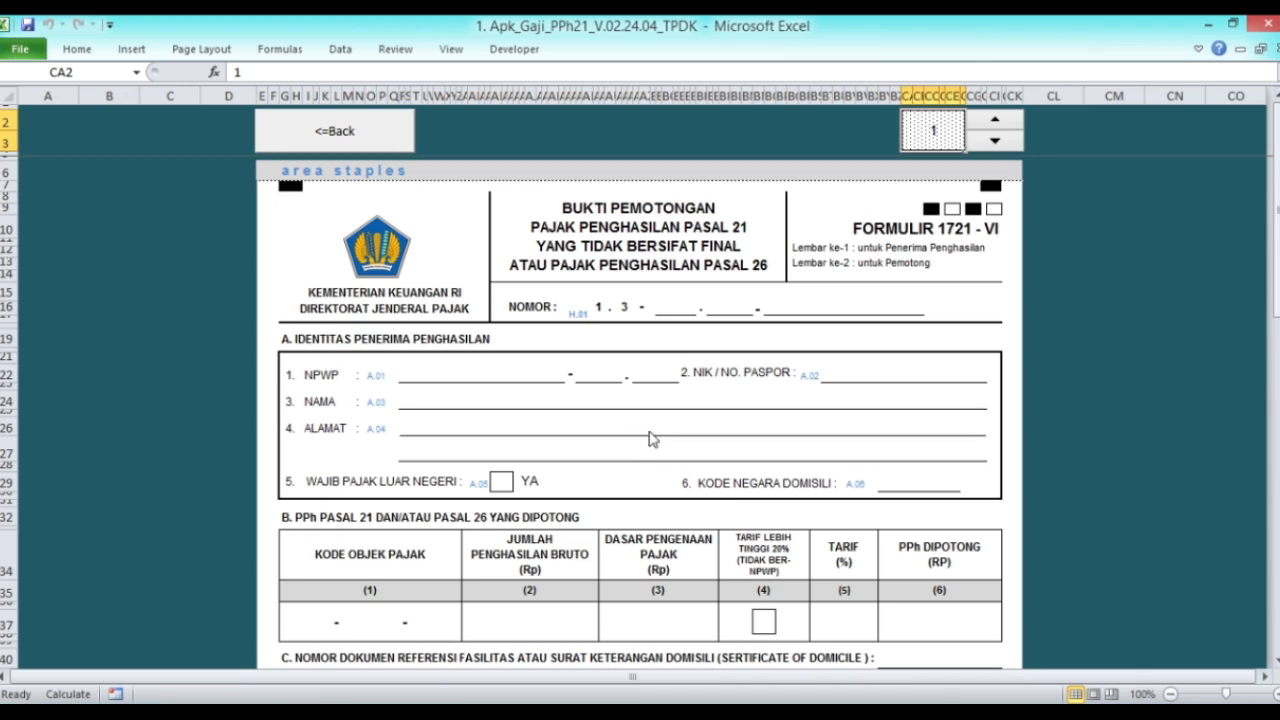
left_click(363, 128)
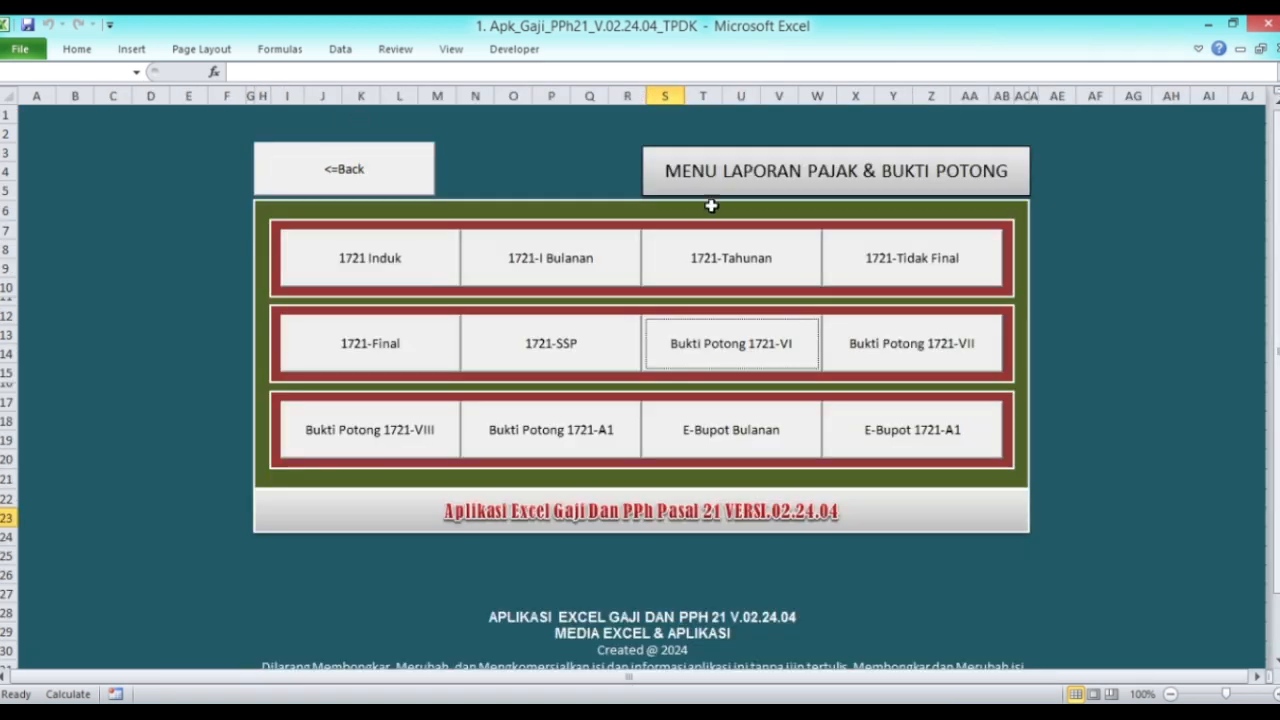
Step: Look over the 1721-VII final withholding slip, then bring up the 1721-VIII January 2024 slip
left_click(902, 352)
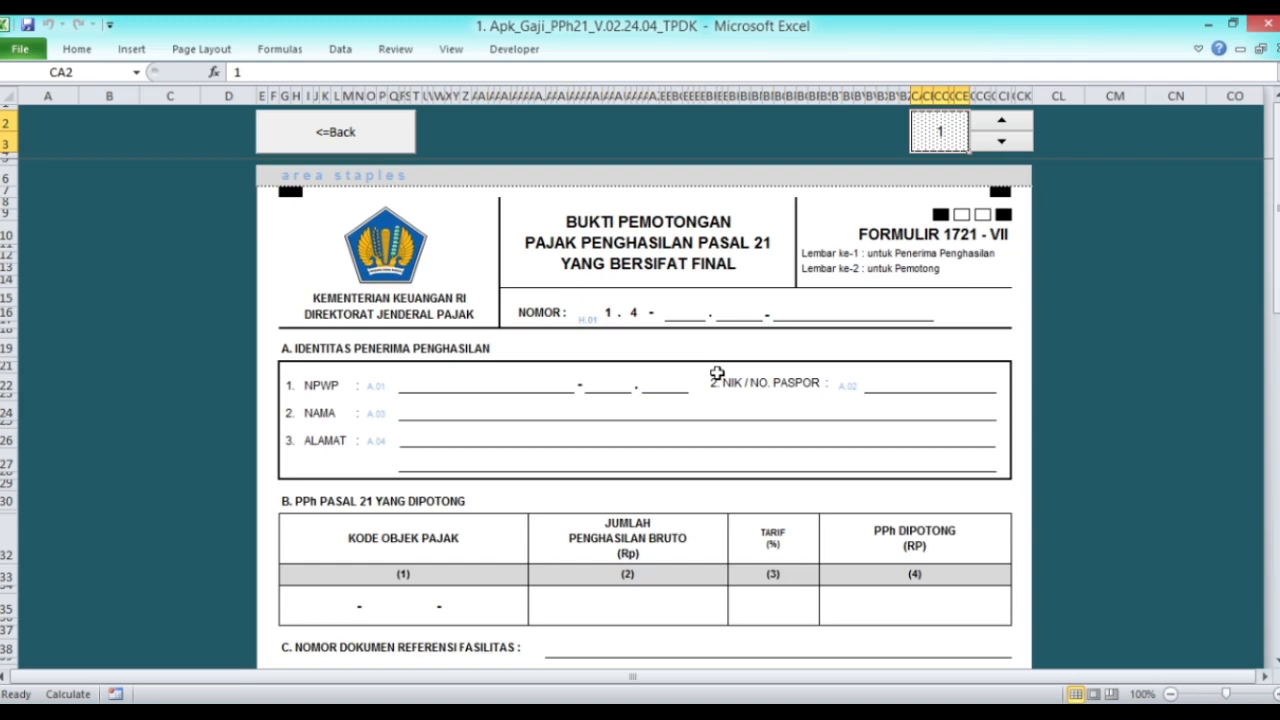
scroll(716, 373, "down", 2)
scroll(718, 370, "up", 2)
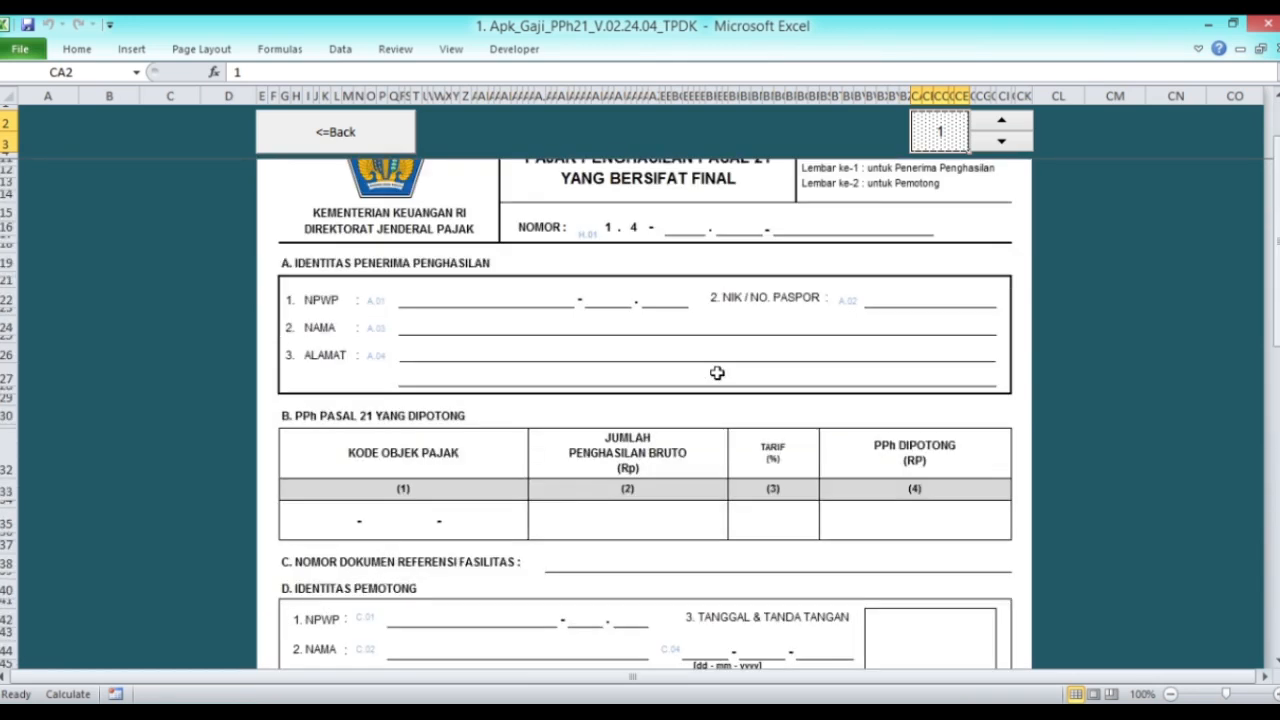
left_click(356, 133)
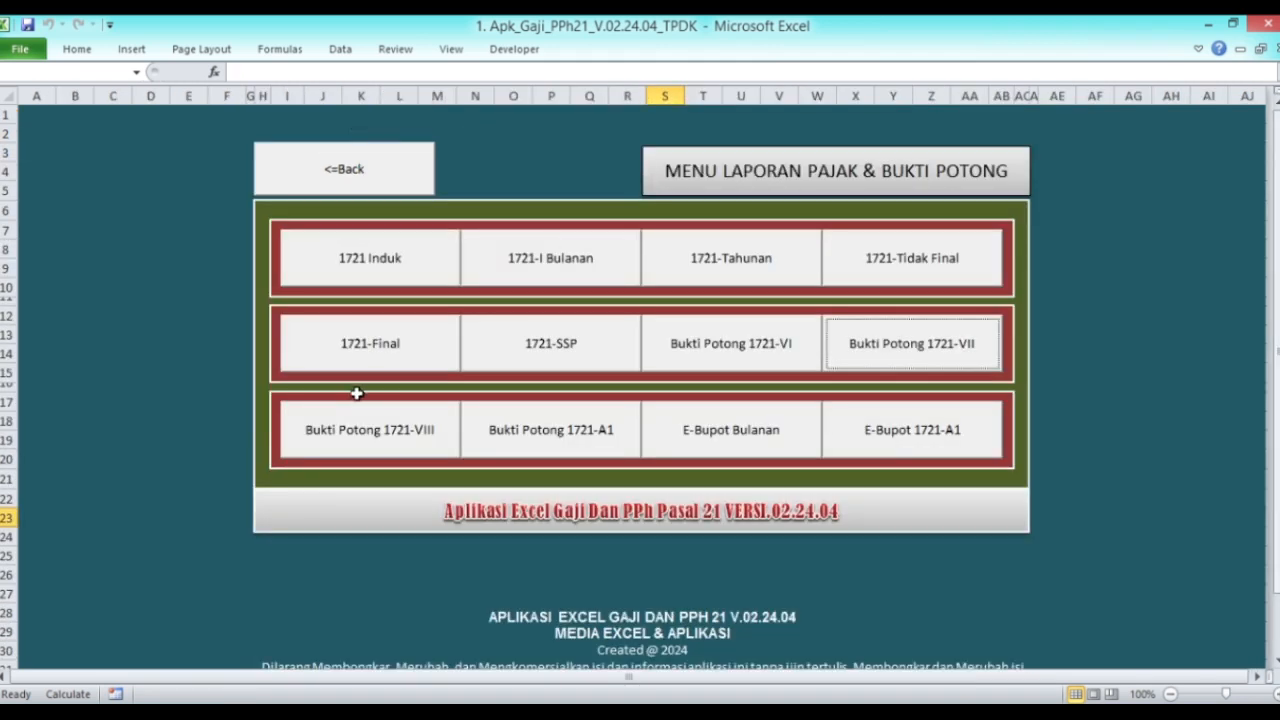
left_click(381, 447)
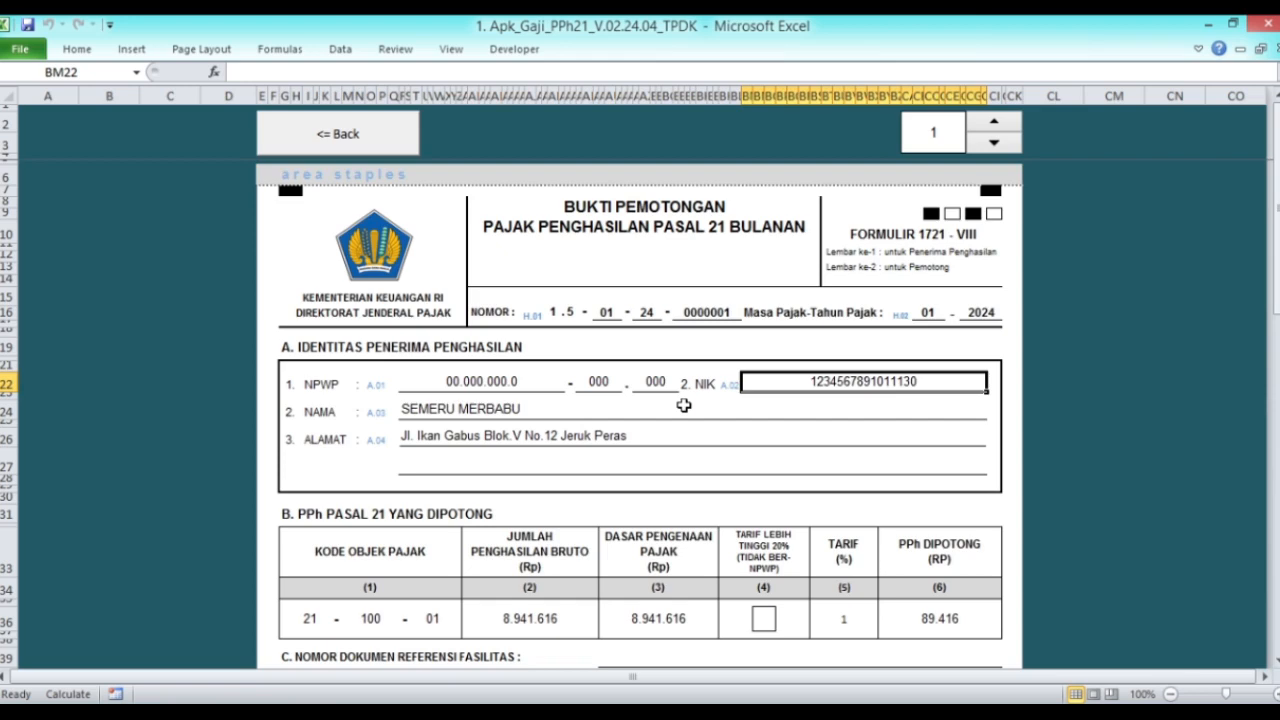
Step: Check the gross income, tax base and tax rate on the first two 1721-VIII slips
scroll(684, 405, "down", 4)
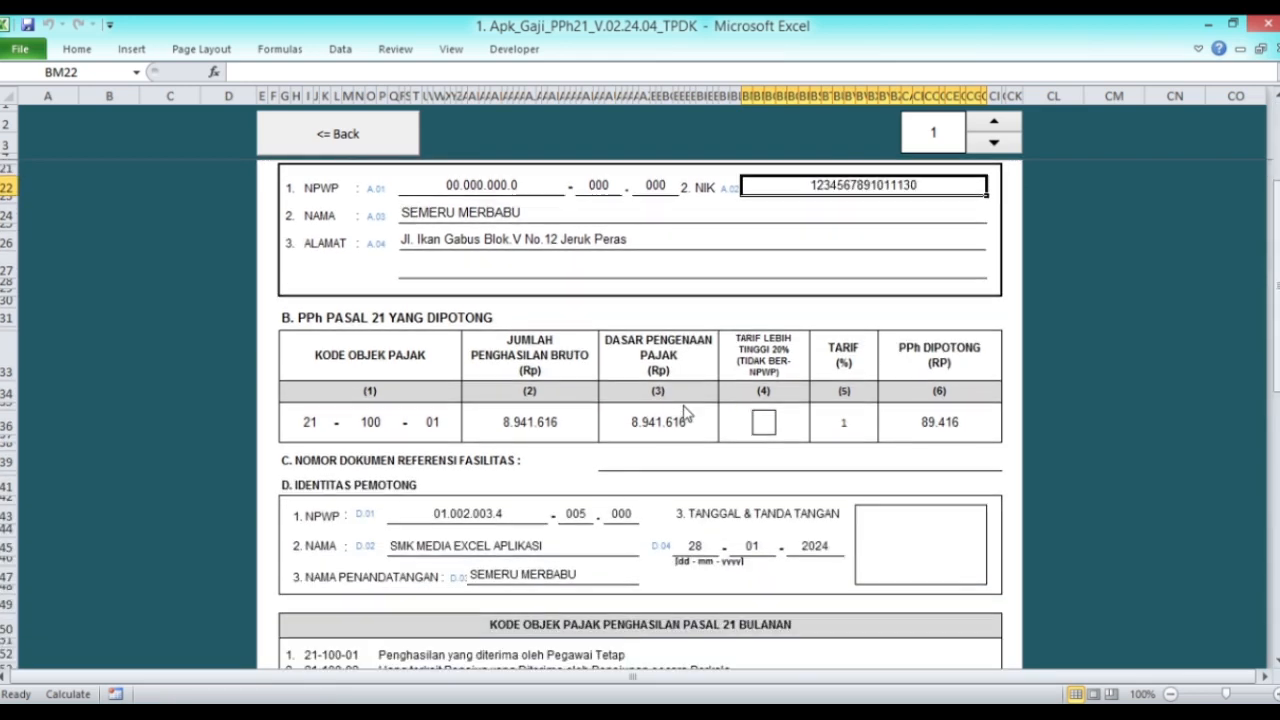
scroll(686, 414, "up", 4)
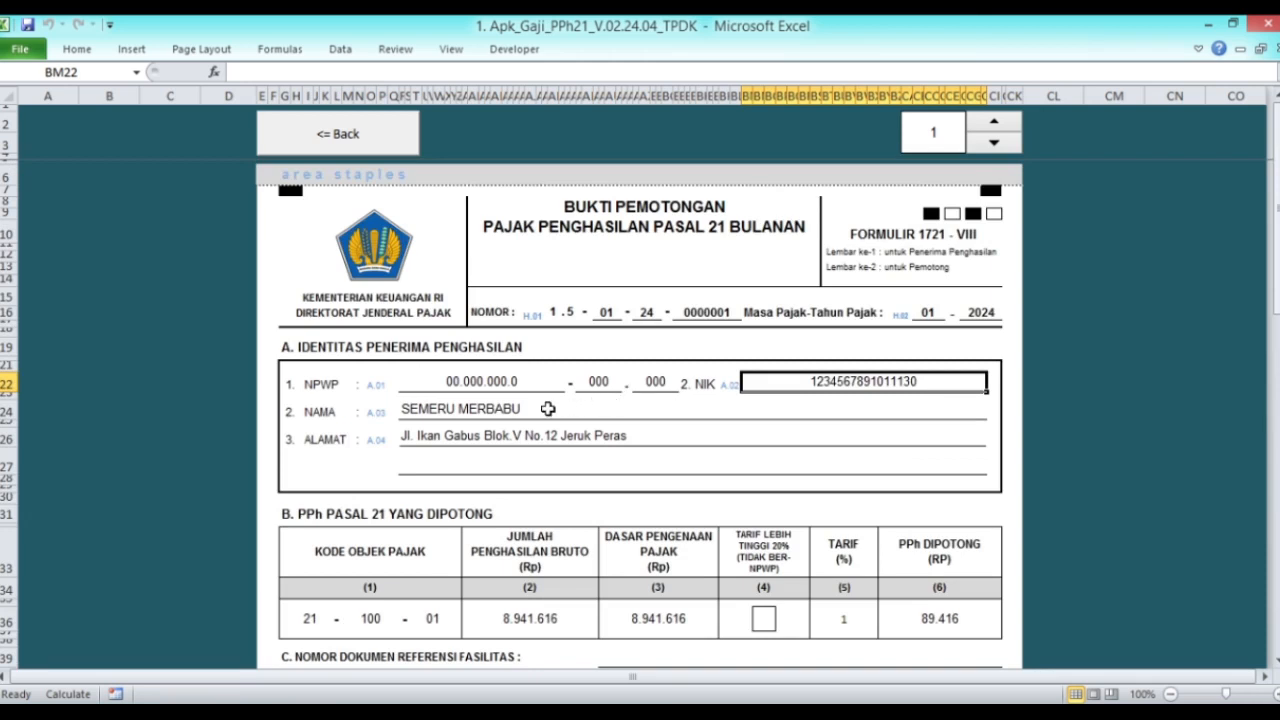
scroll(686, 380, "down", 4)
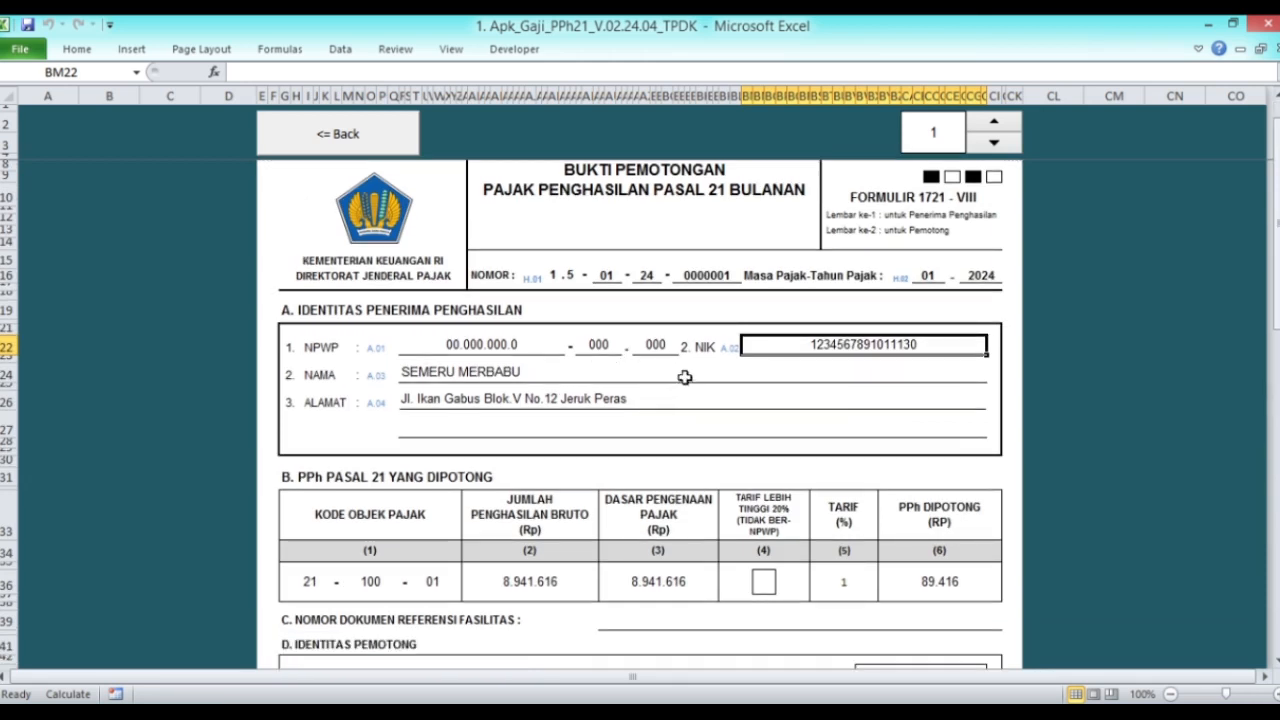
scroll(470, 460, "down", 2)
left_click(583, 391)
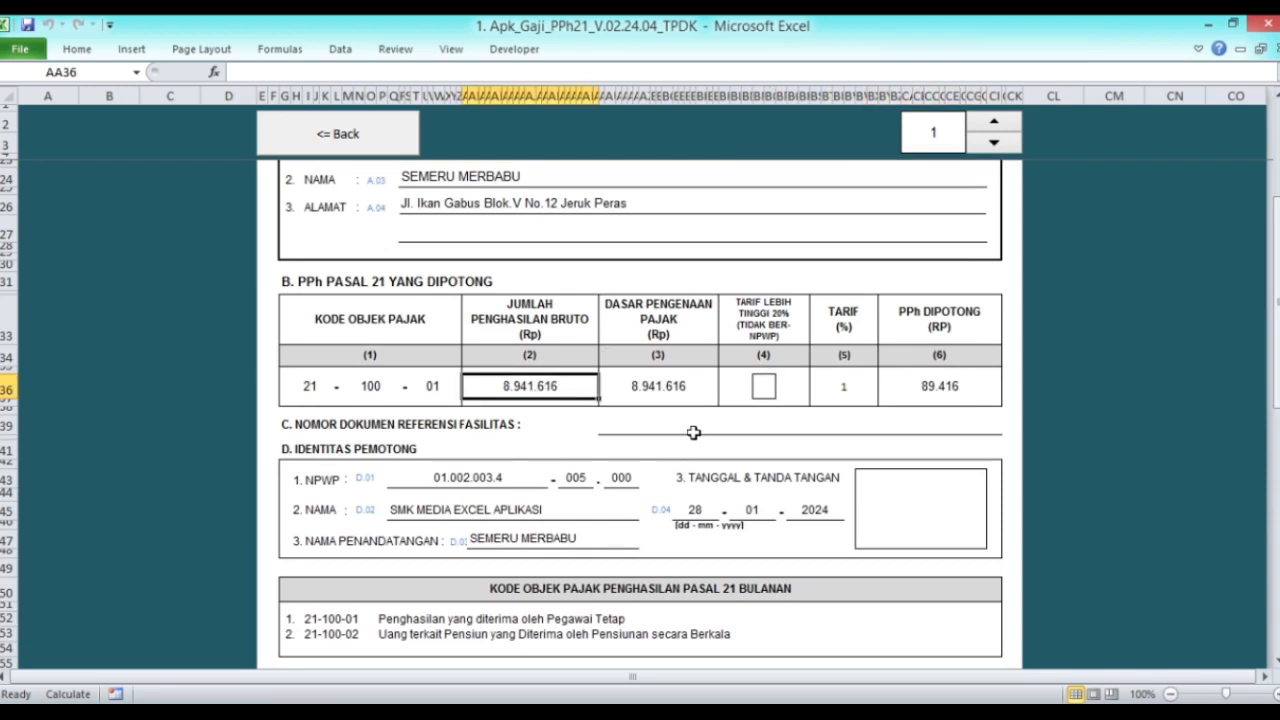
scroll(690, 430, "down", 3)
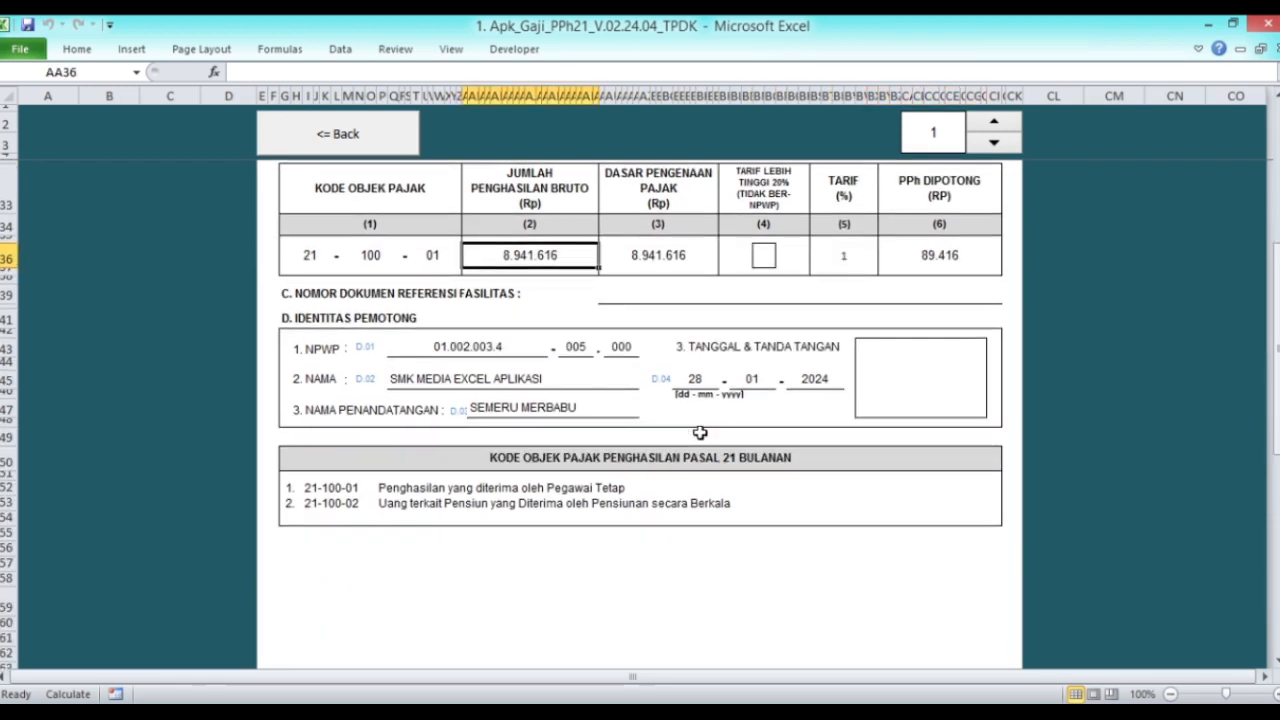
left_click(994, 121)
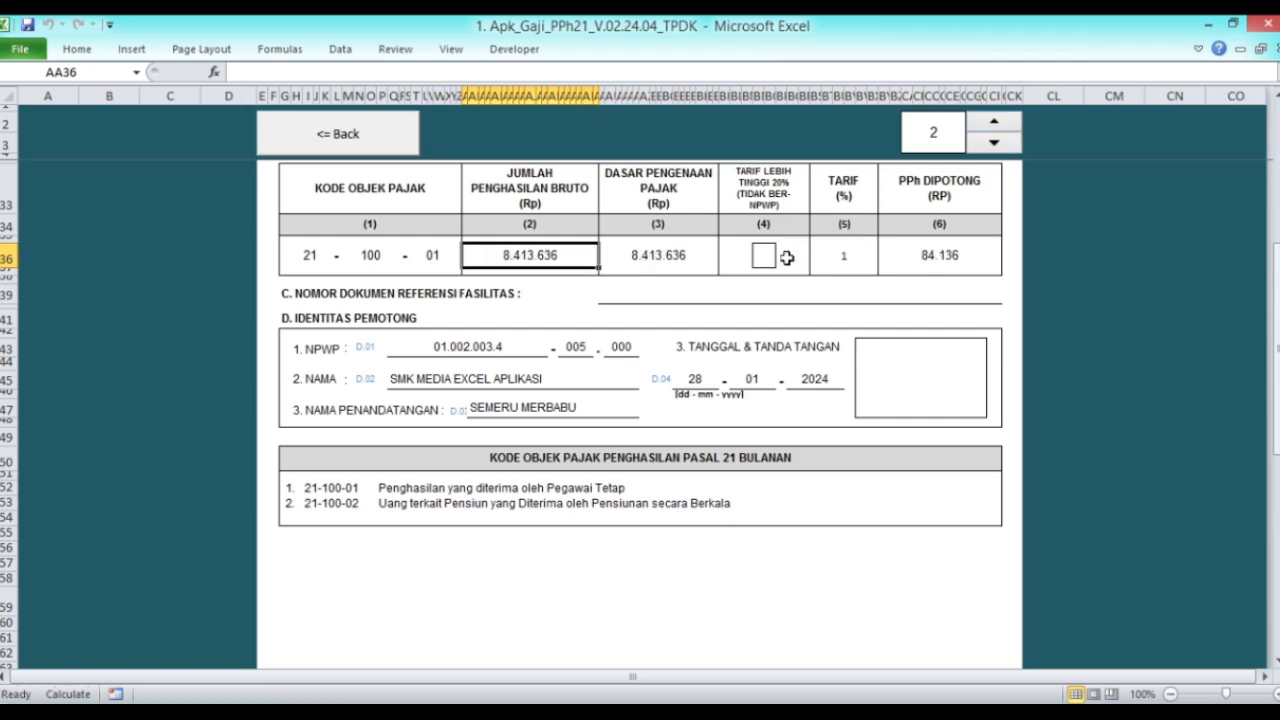
scroll(780, 270, "up", 5)
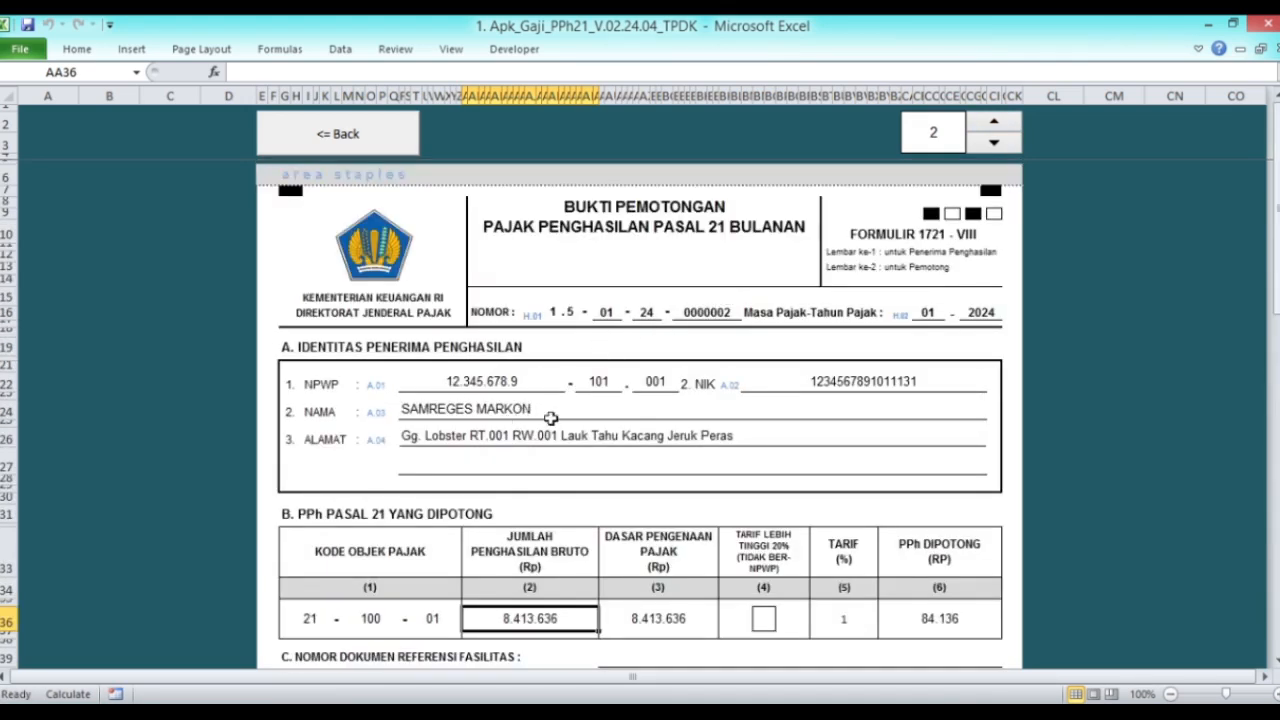
scroll(575, 420, "down", 2)
left_click(664, 458)
left_click(860, 458)
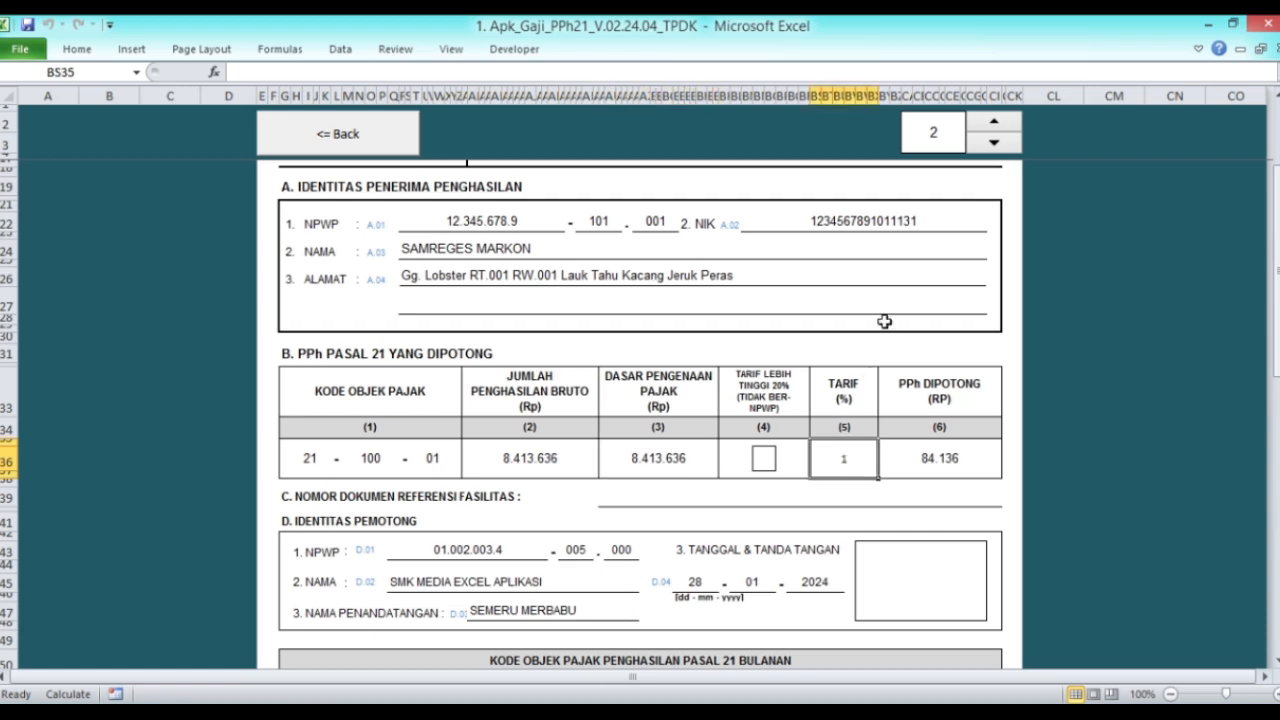
Step: Page on to the fourth employee's slip (gross 6.984.100, 87.301 withheld), then return to the tax reports menu
left_click(990, 124)
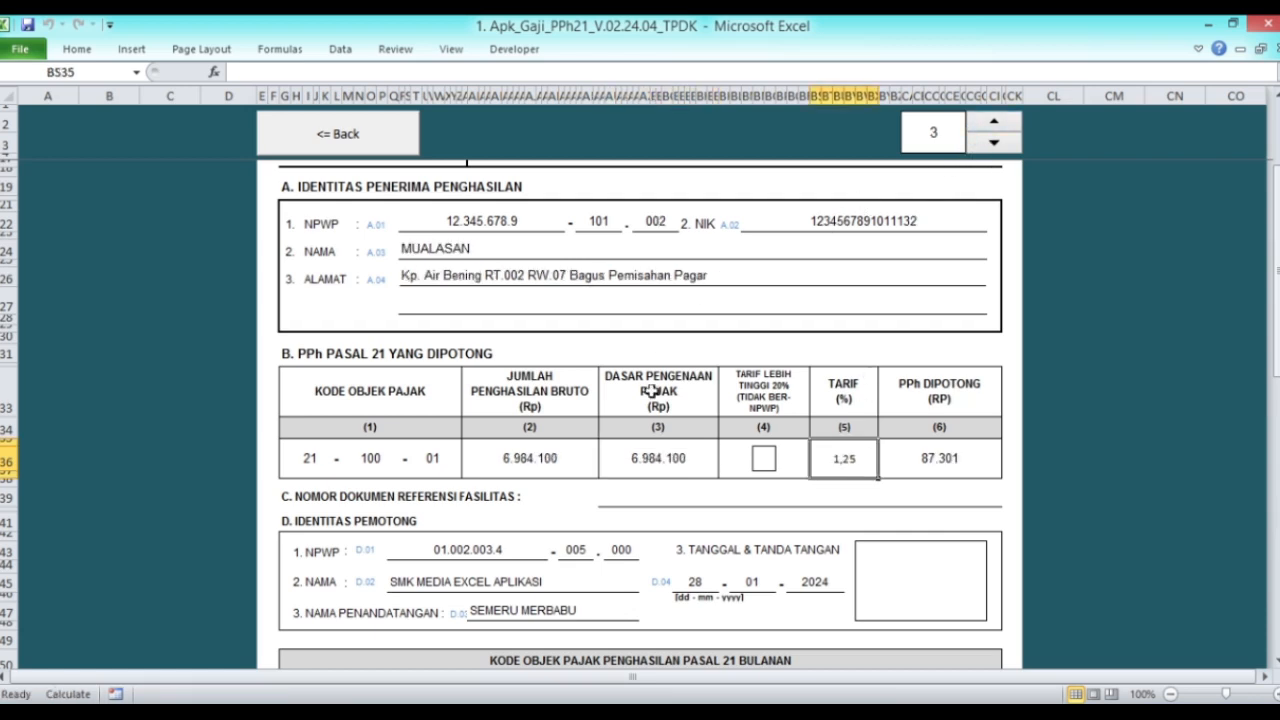
scroll(652, 391, "up", 2)
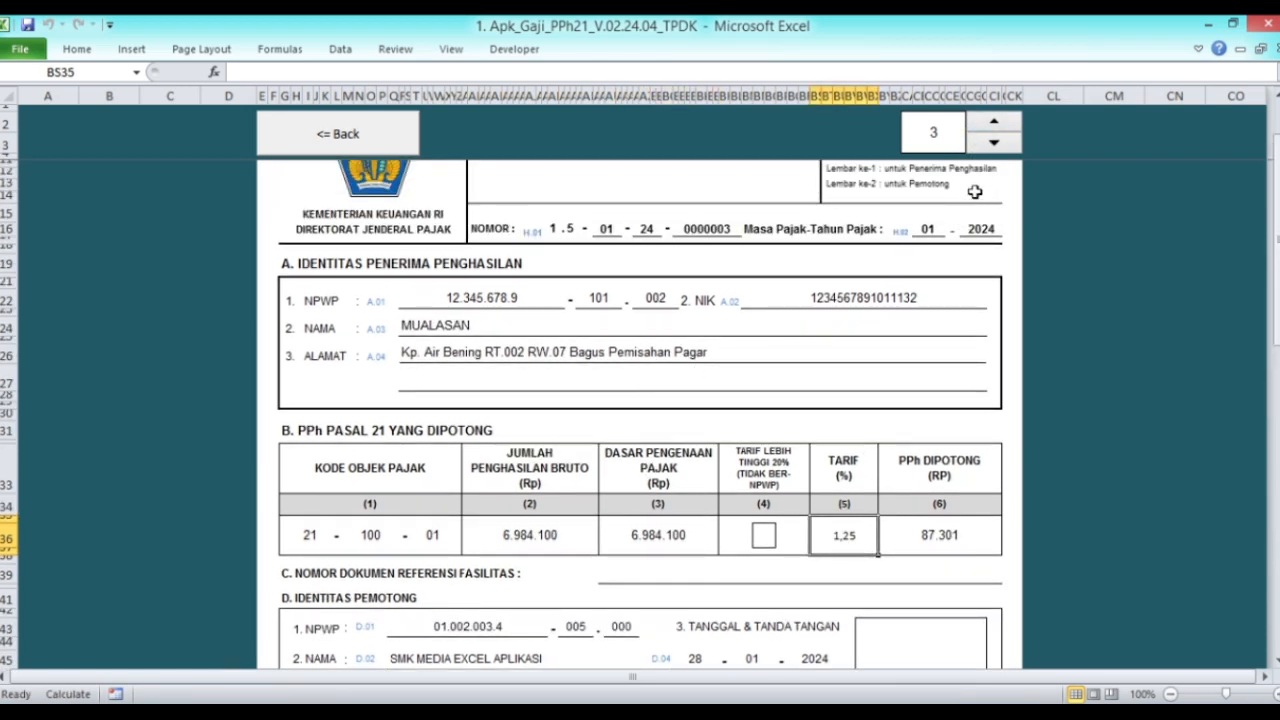
left_click(990, 124)
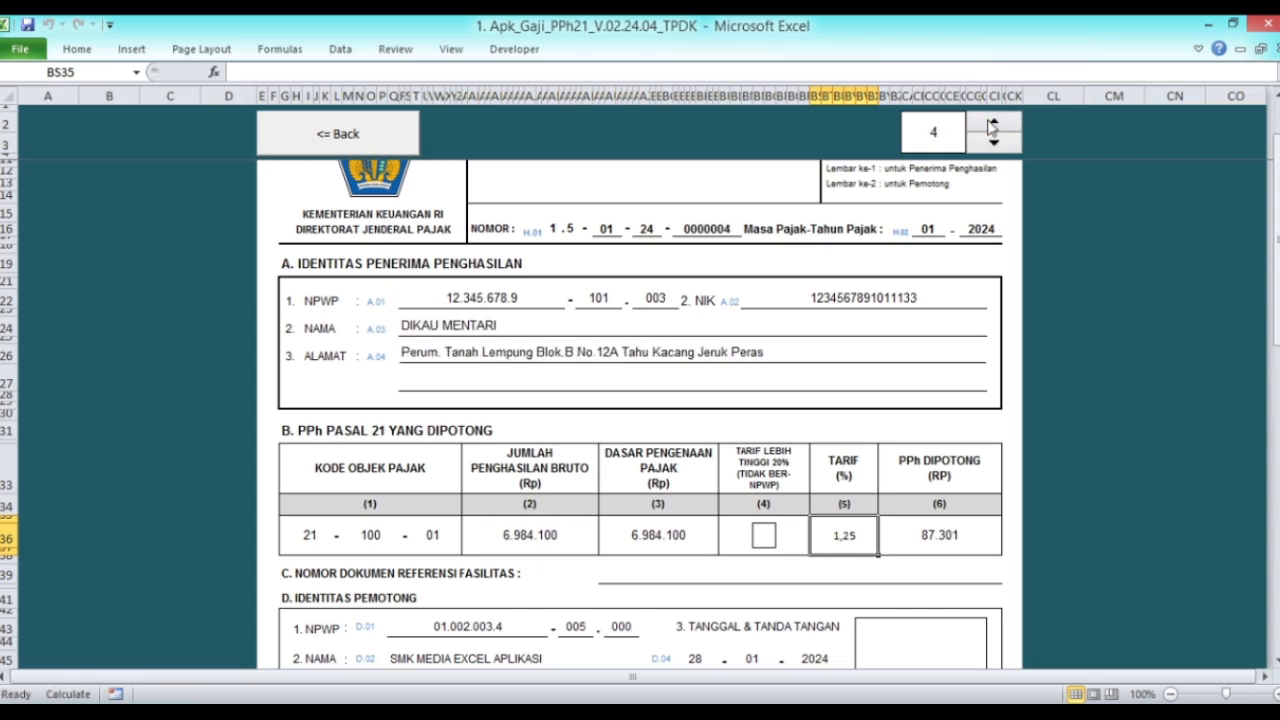
scroll(645, 398, "up", 2)
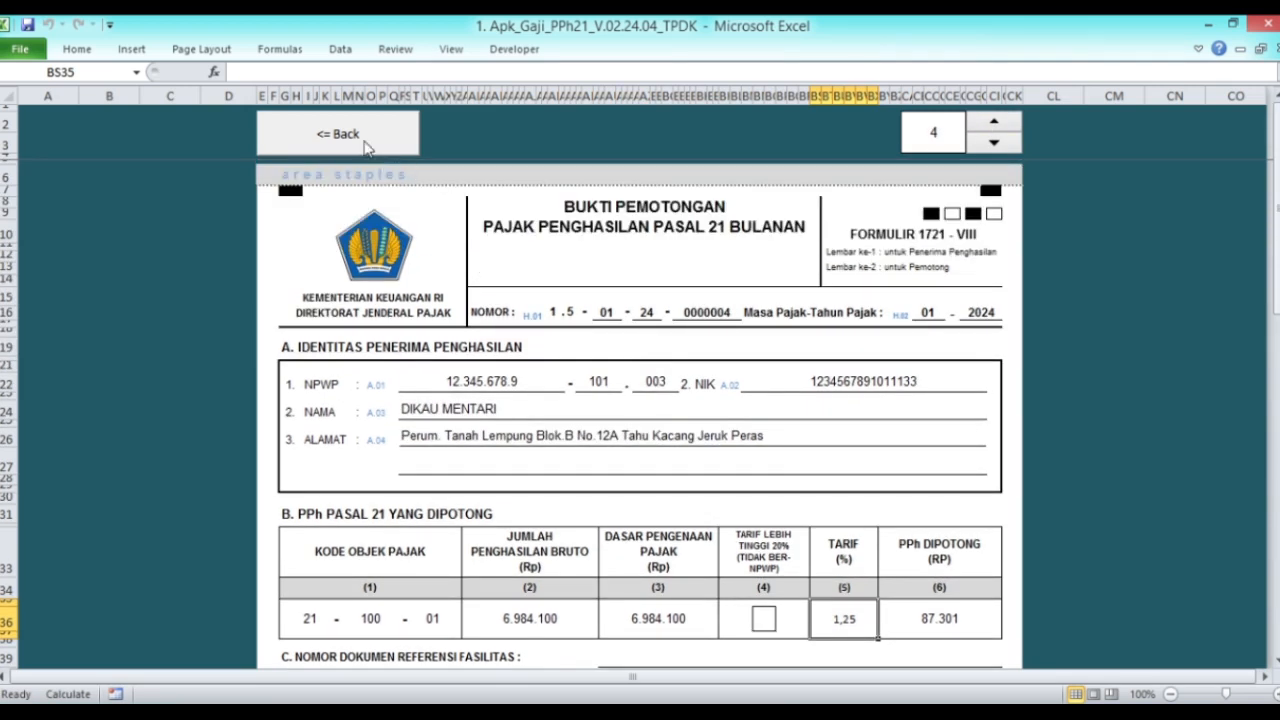
left_click(340, 136)
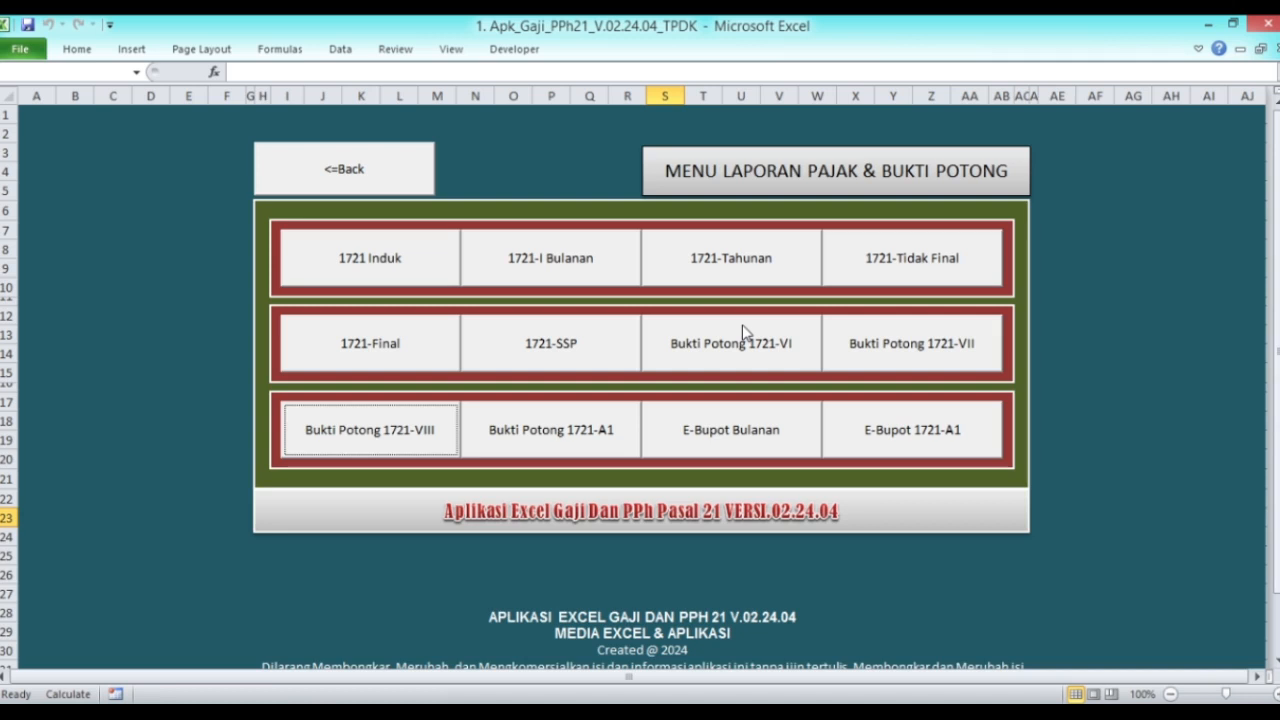
left_click(583, 432)
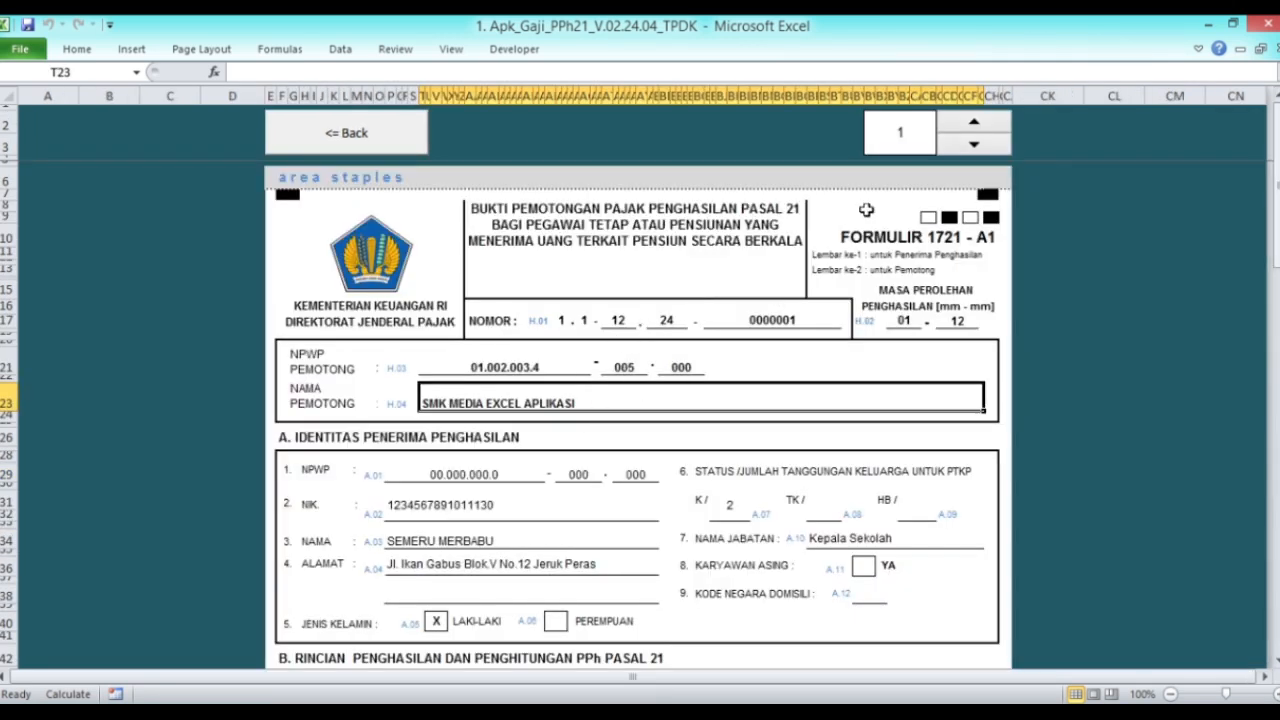
left_click(894, 132)
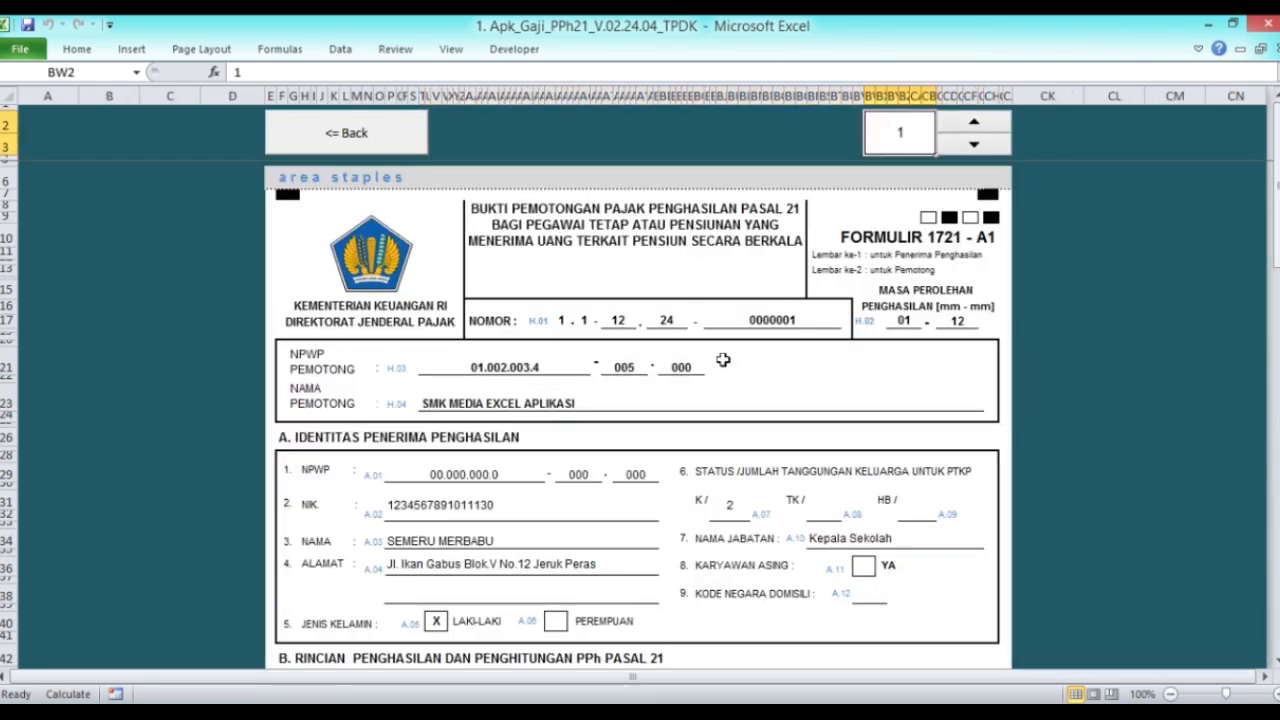
scroll(692, 346, "down", 3)
scroll(692, 347, "down", 2)
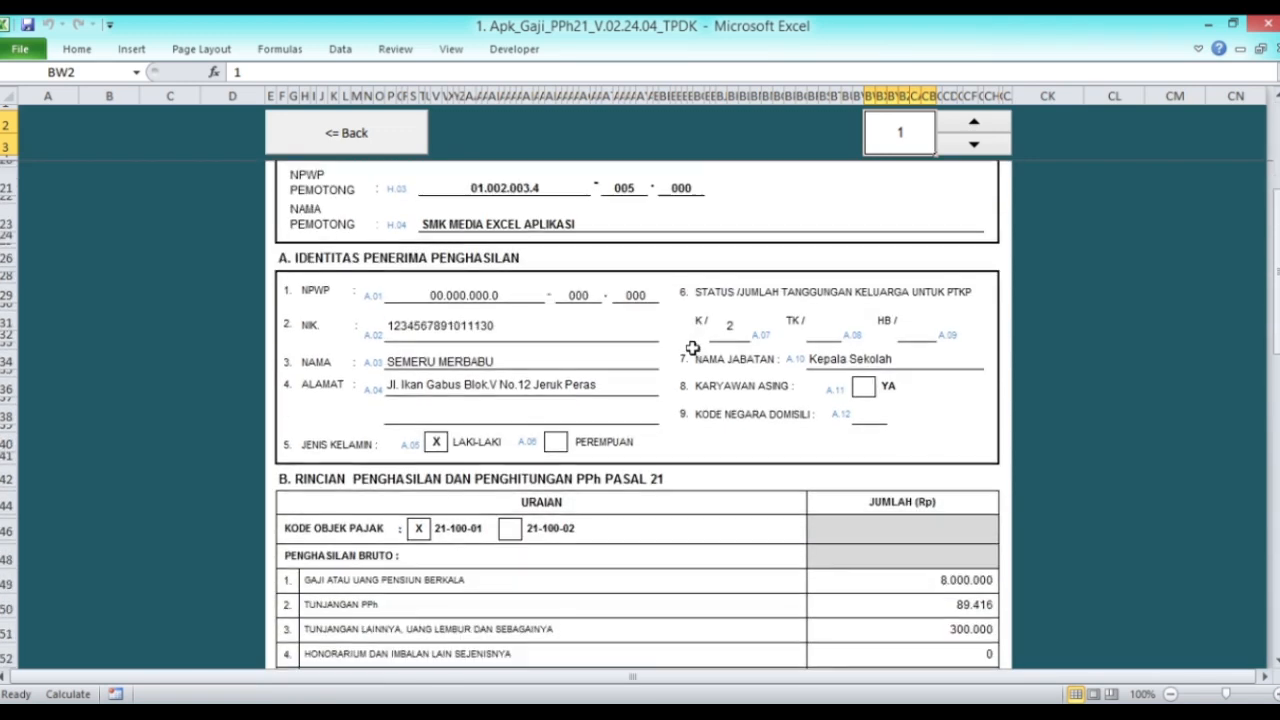
left_click(484, 362)
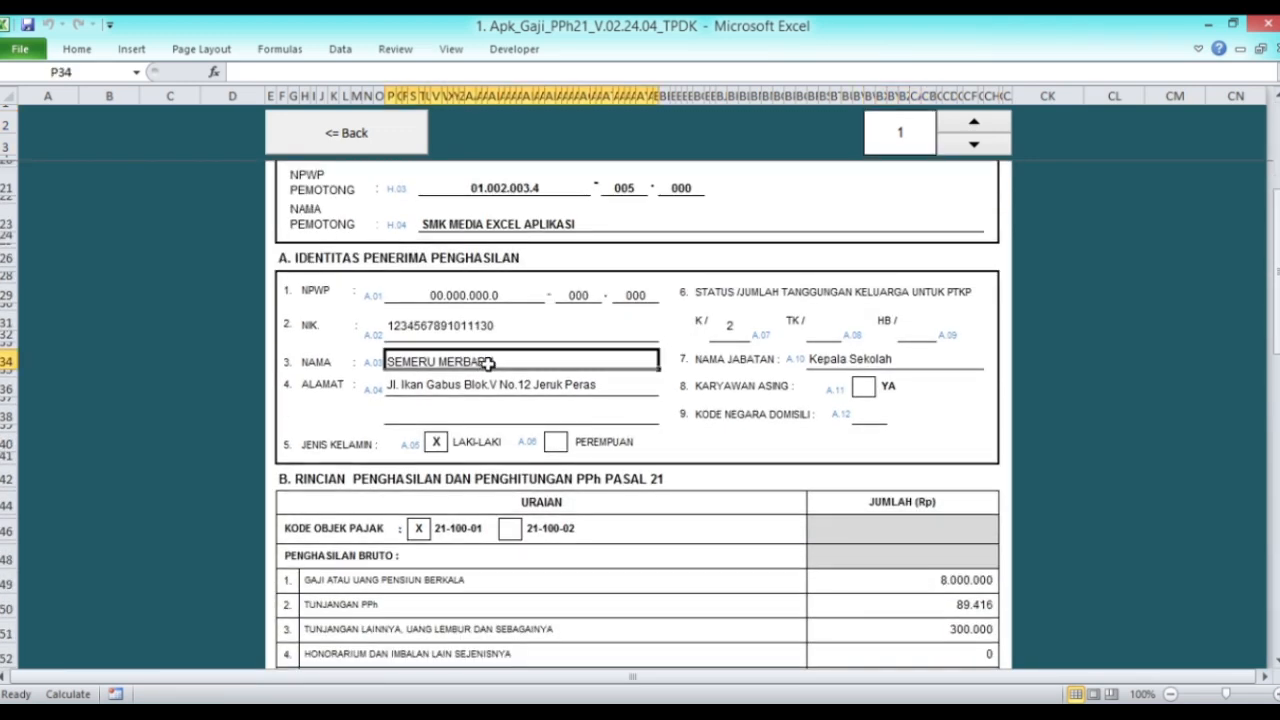
scroll(634, 510, "down", 5)
scroll(664, 349, "down", 7)
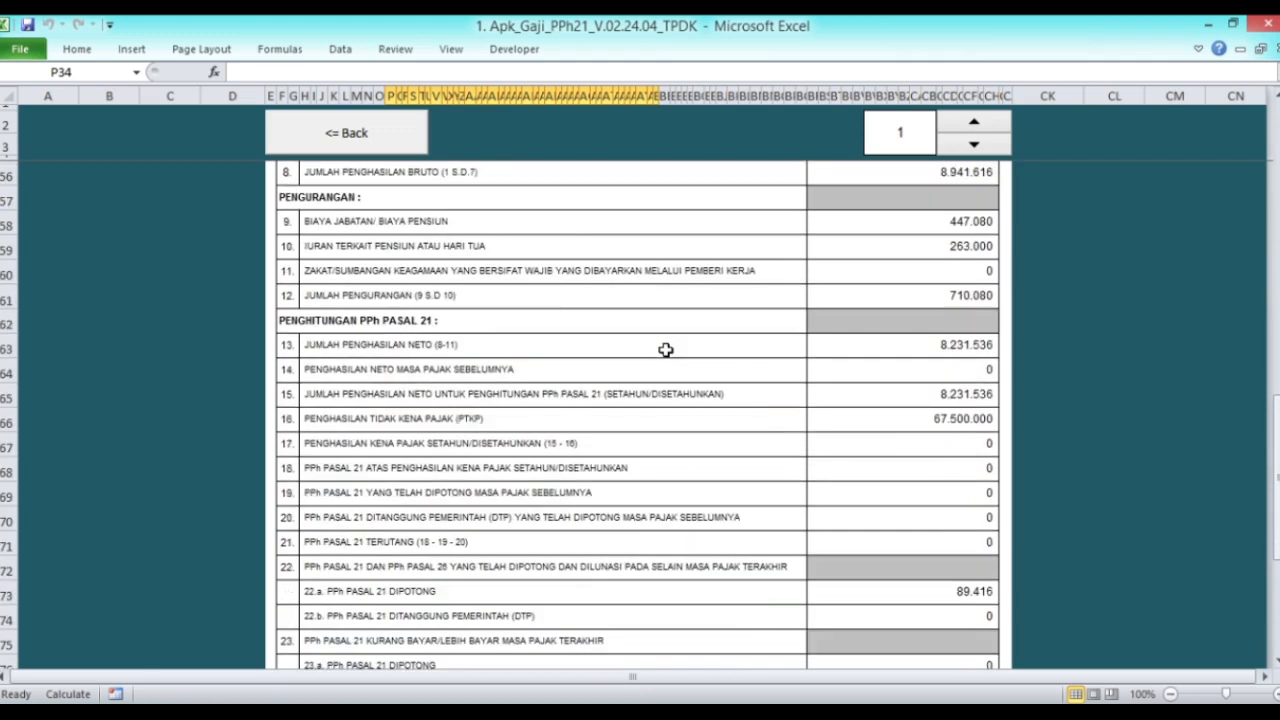
scroll(665, 349, "down", 3)
scroll(665, 349, "up", 8)
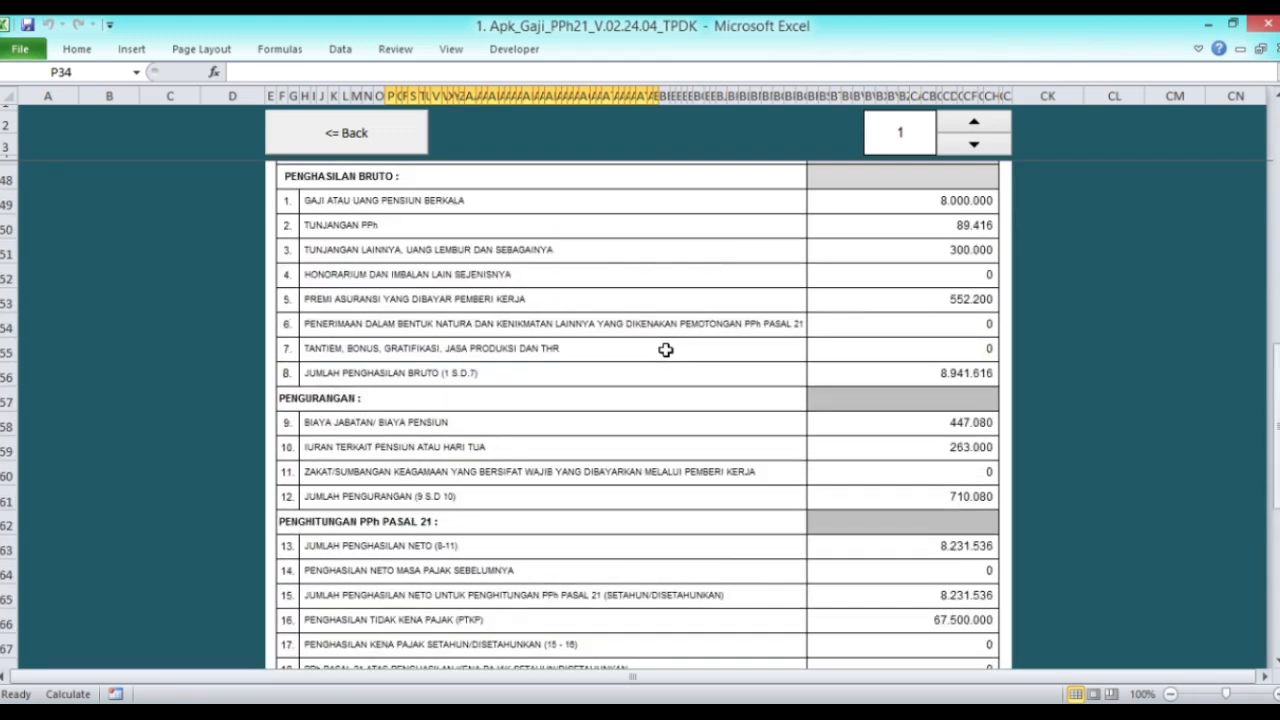
scroll(665, 349, "up", 7)
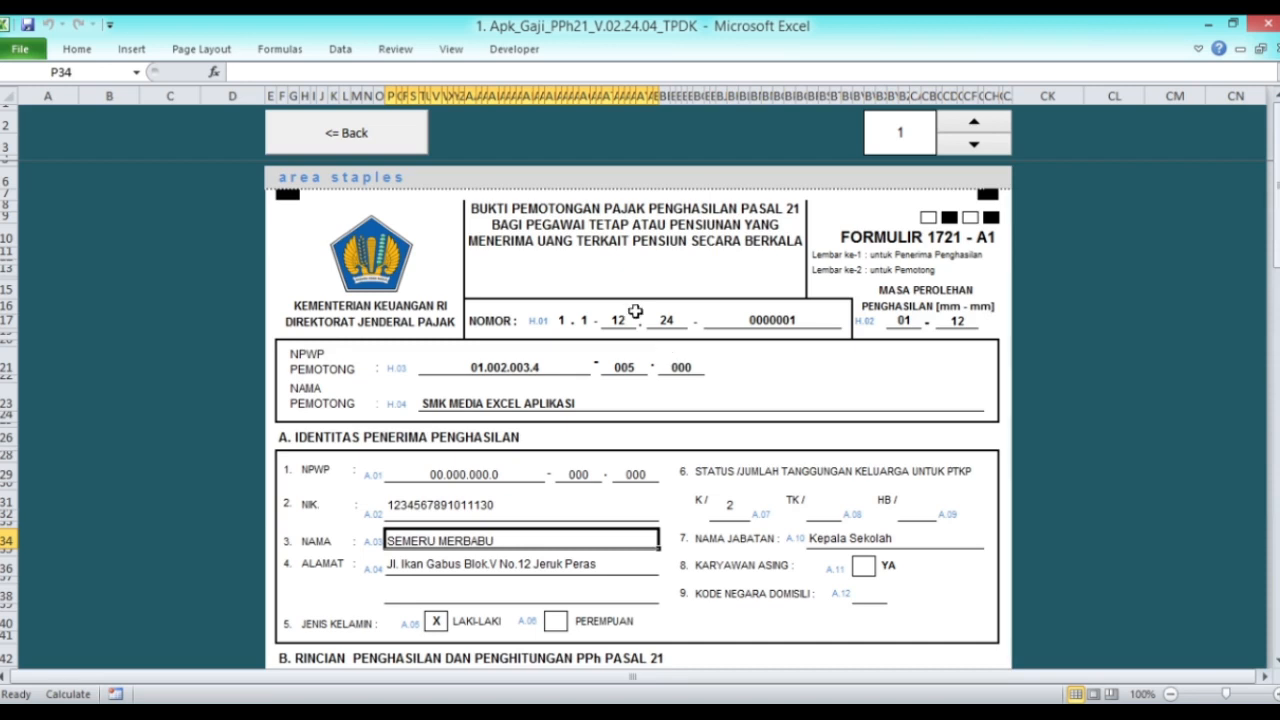
left_click(973, 125)
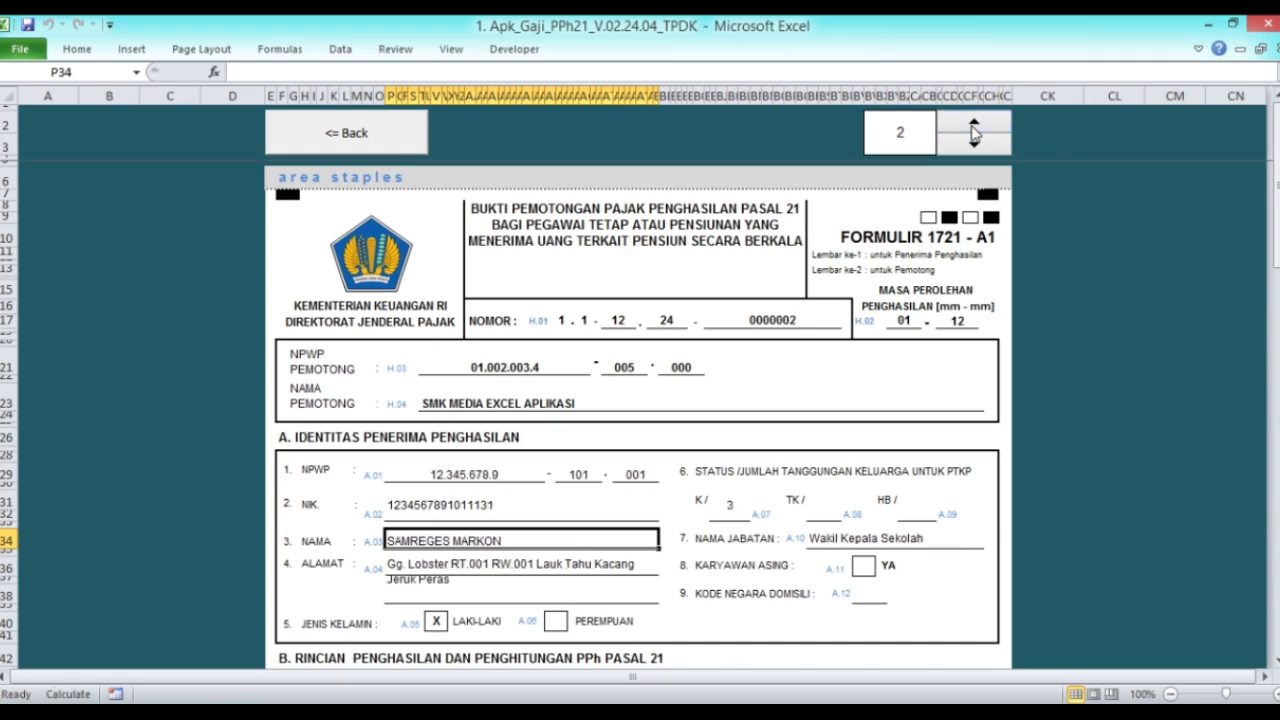
scroll(701, 383, "down", 3)
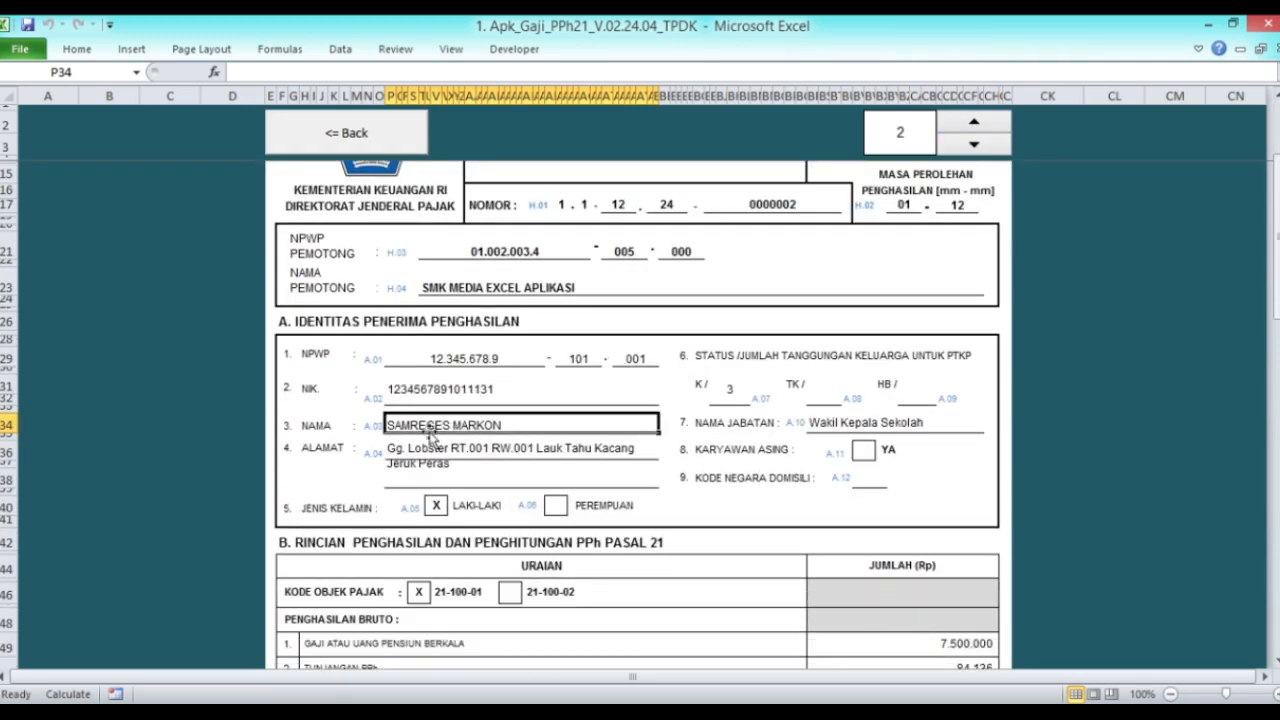
left_click(955, 124)
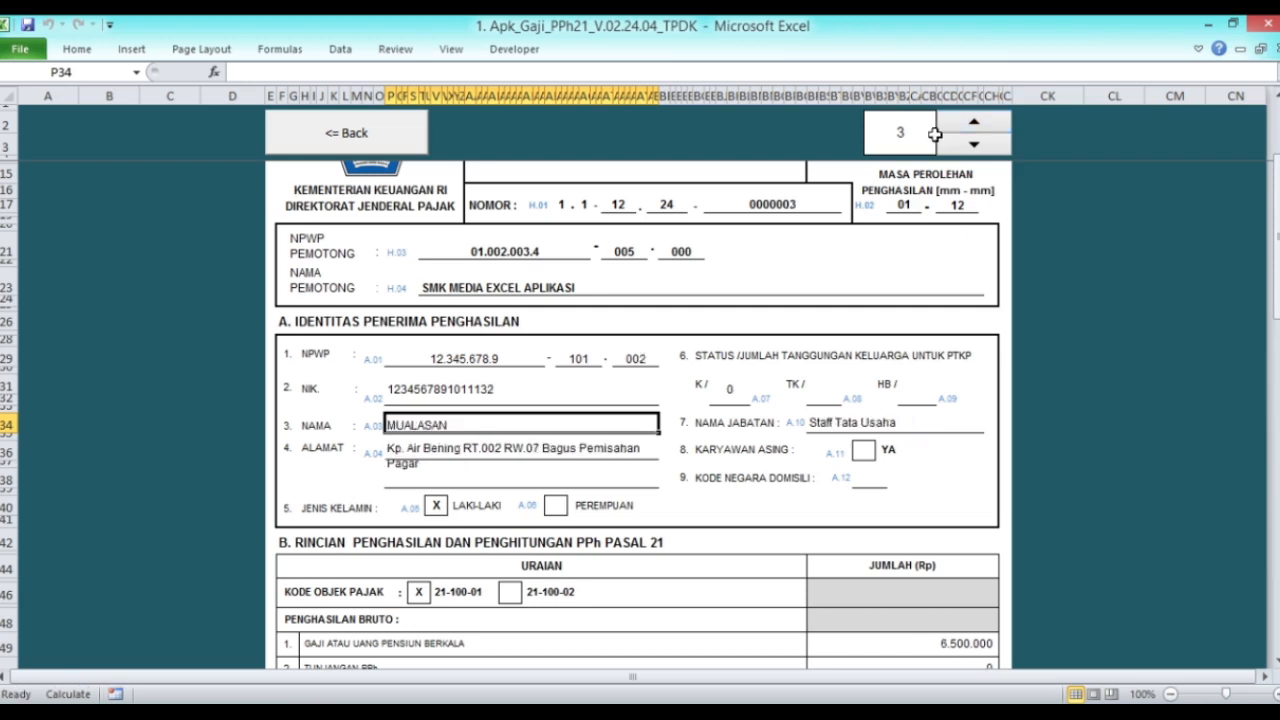
left_click(984, 127)
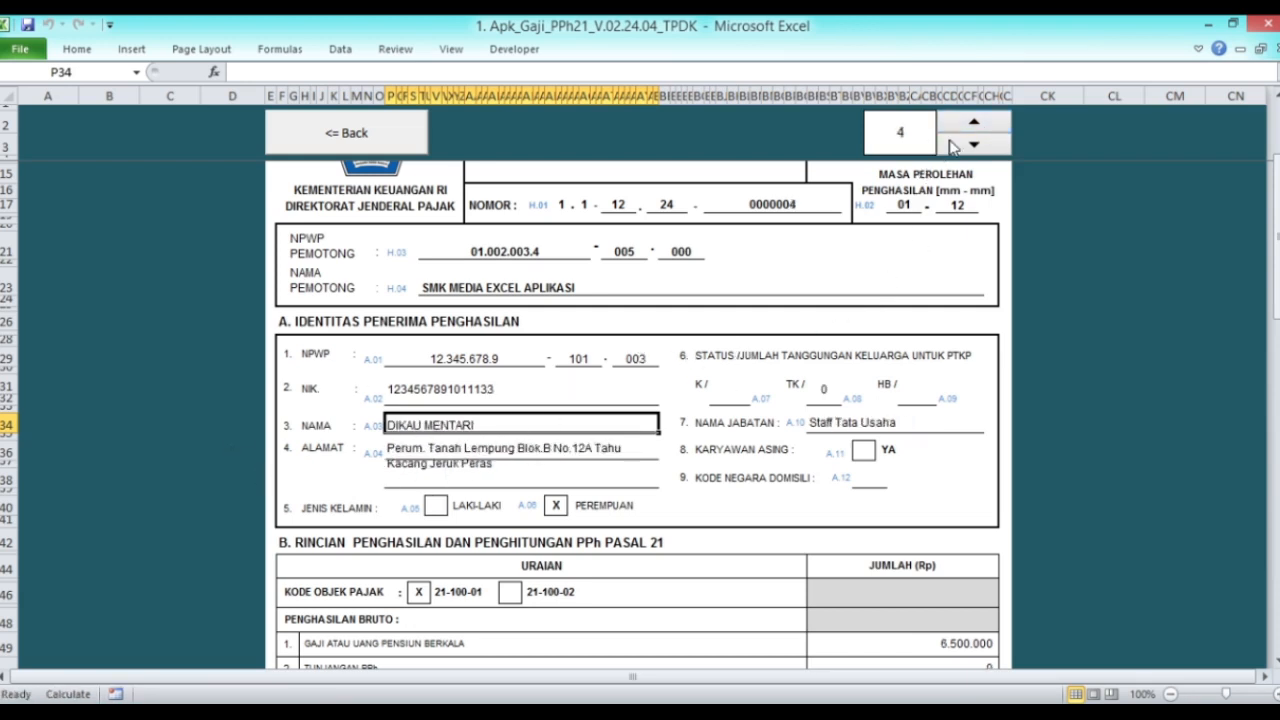
left_click(376, 135)
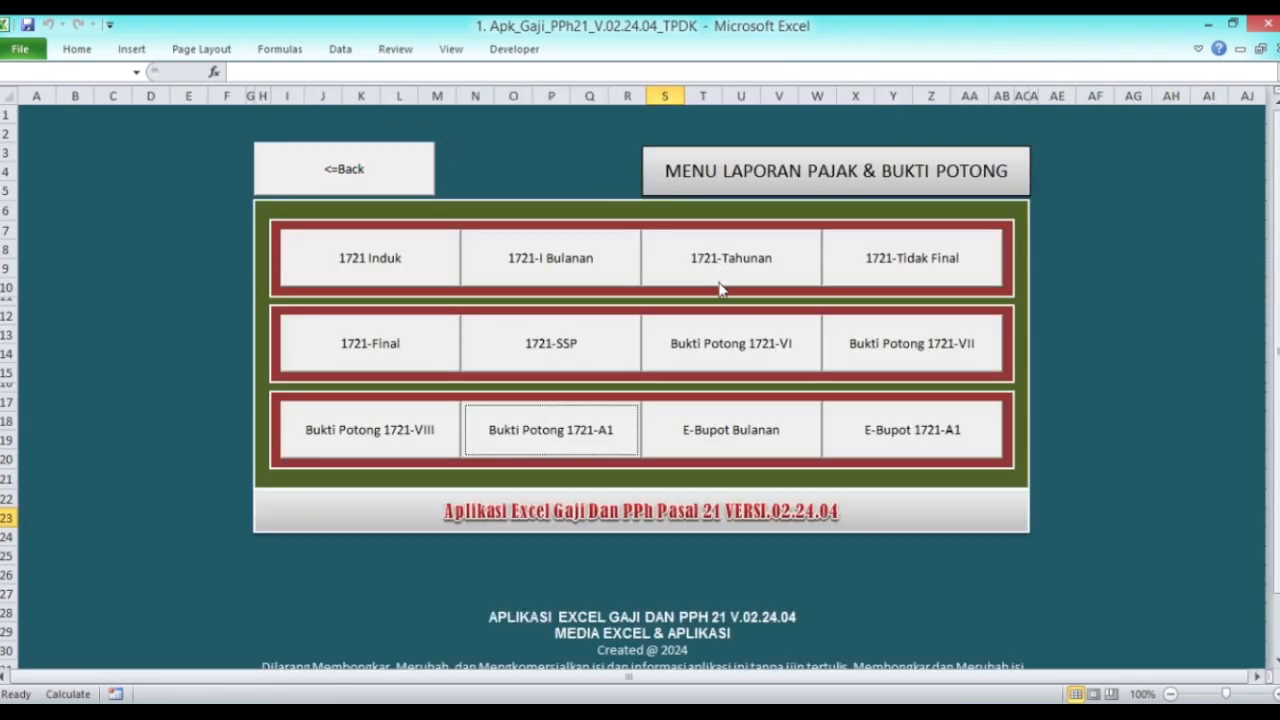
left_click(733, 443)
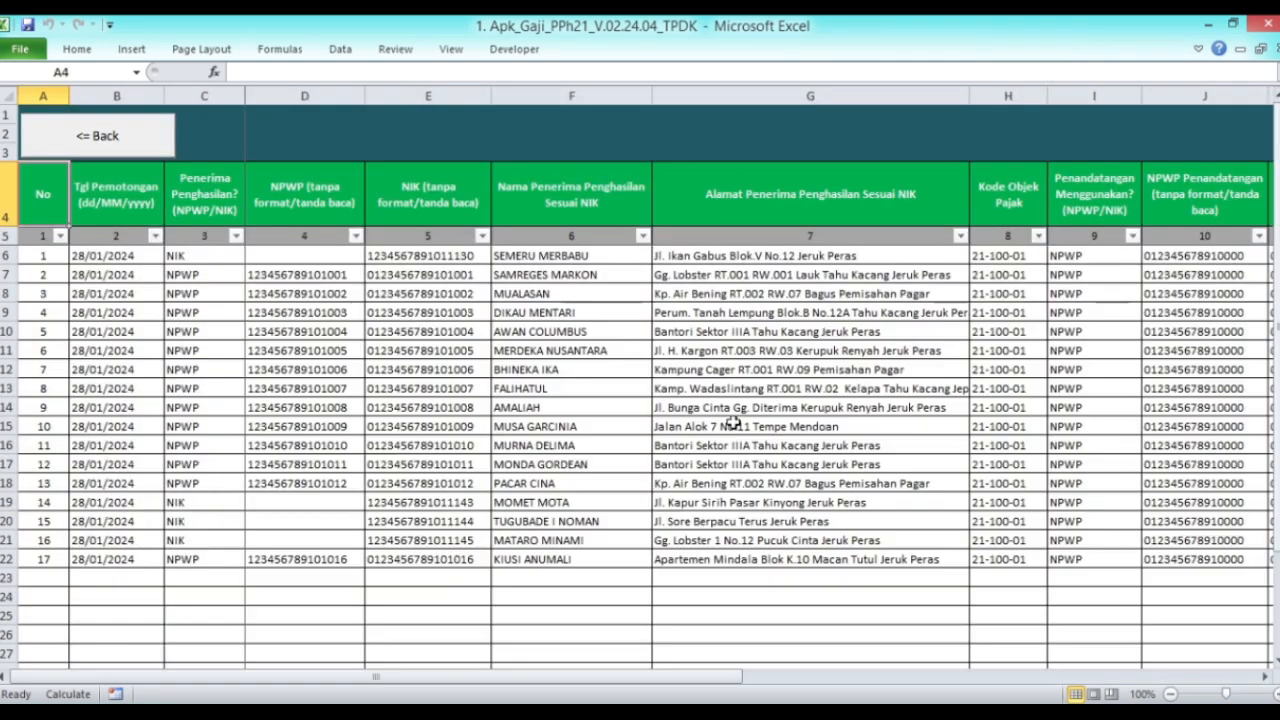
left_click_drag(455, 683, 968, 678)
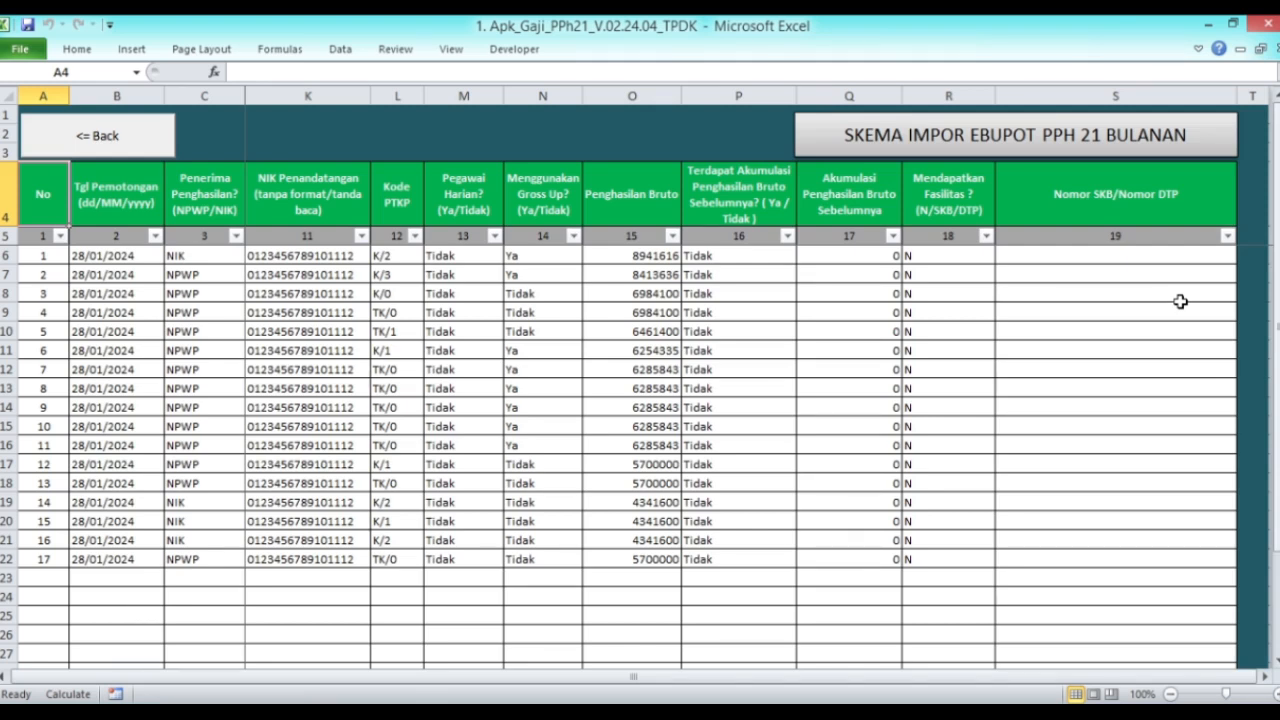
left_click_drag(907, 677, 816, 677)
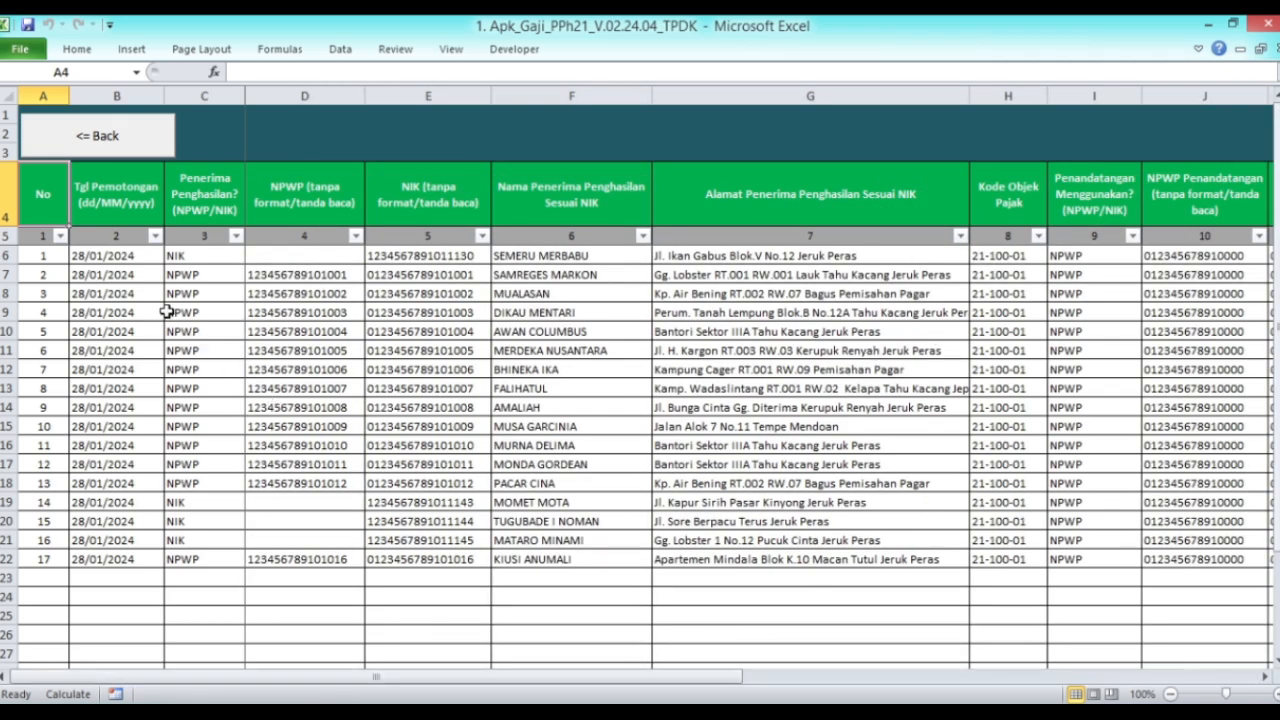
left_click_drag(58, 261, 790, 543)
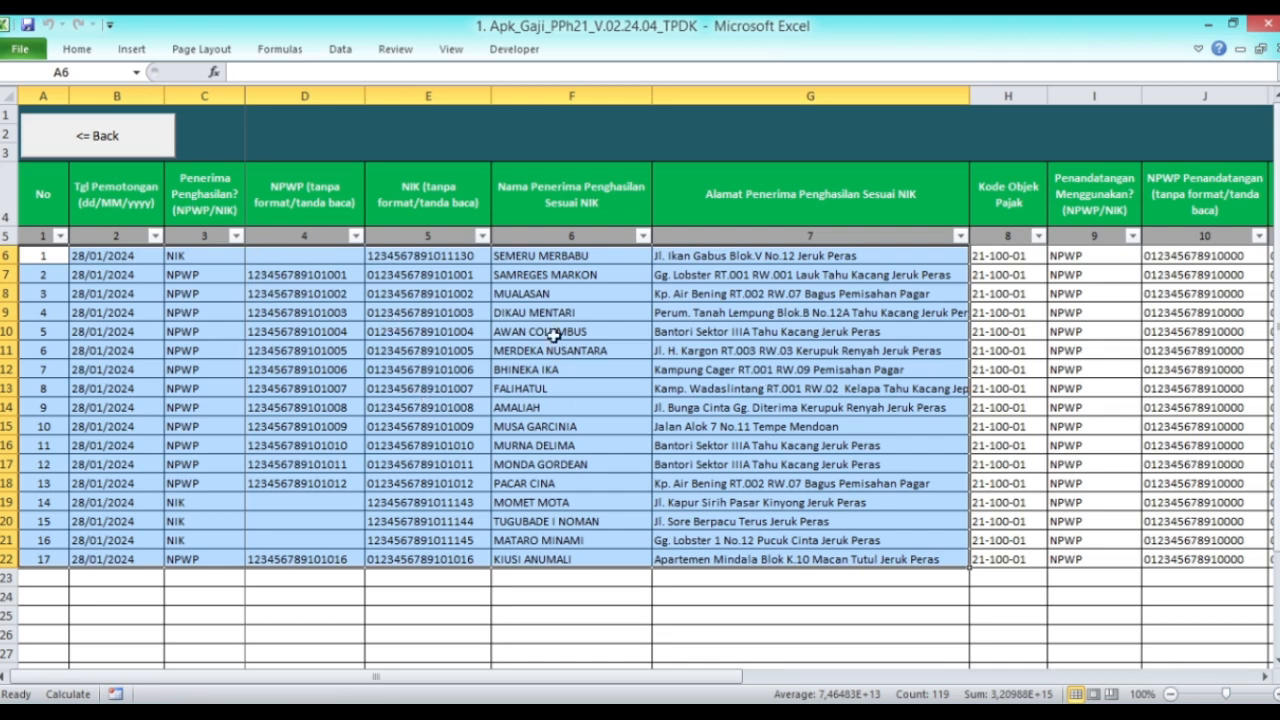
left_click(125, 149)
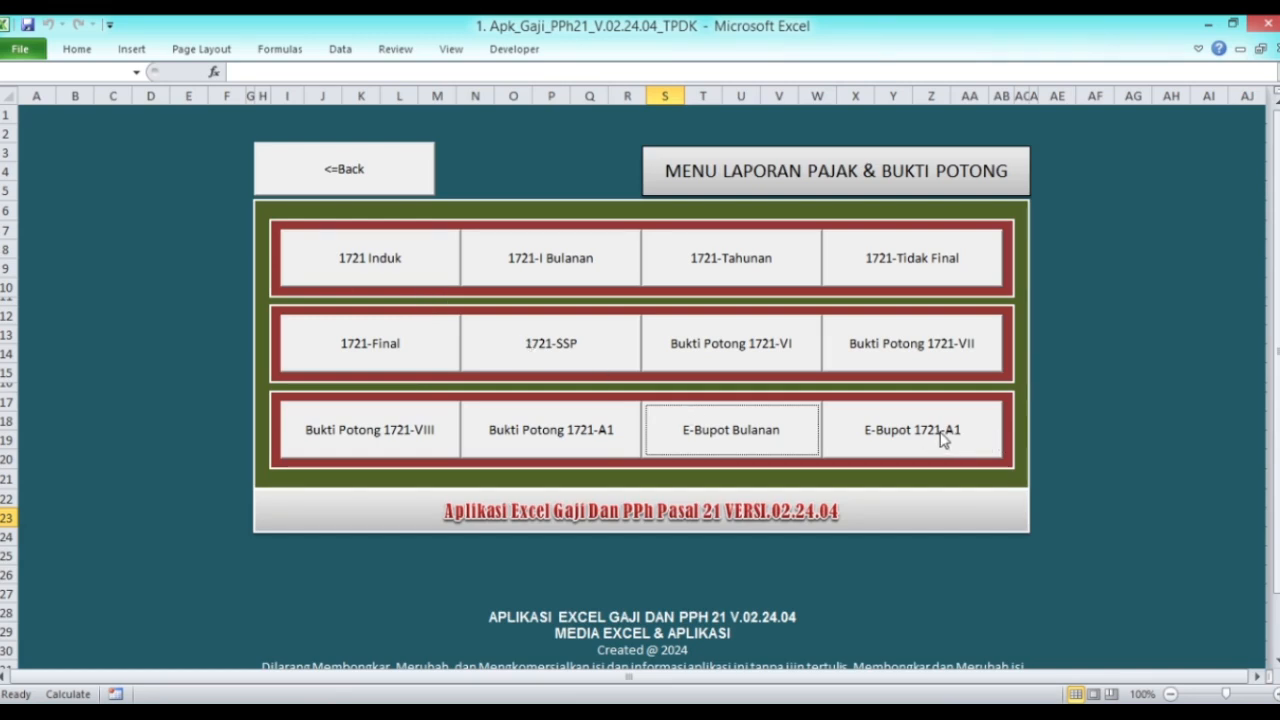
Step: Scroll across the E-Bupot 1721-A1 recipient table, then return to the tax reports menu
left_click(943, 440)
left_click_drag(449, 676, 475, 686)
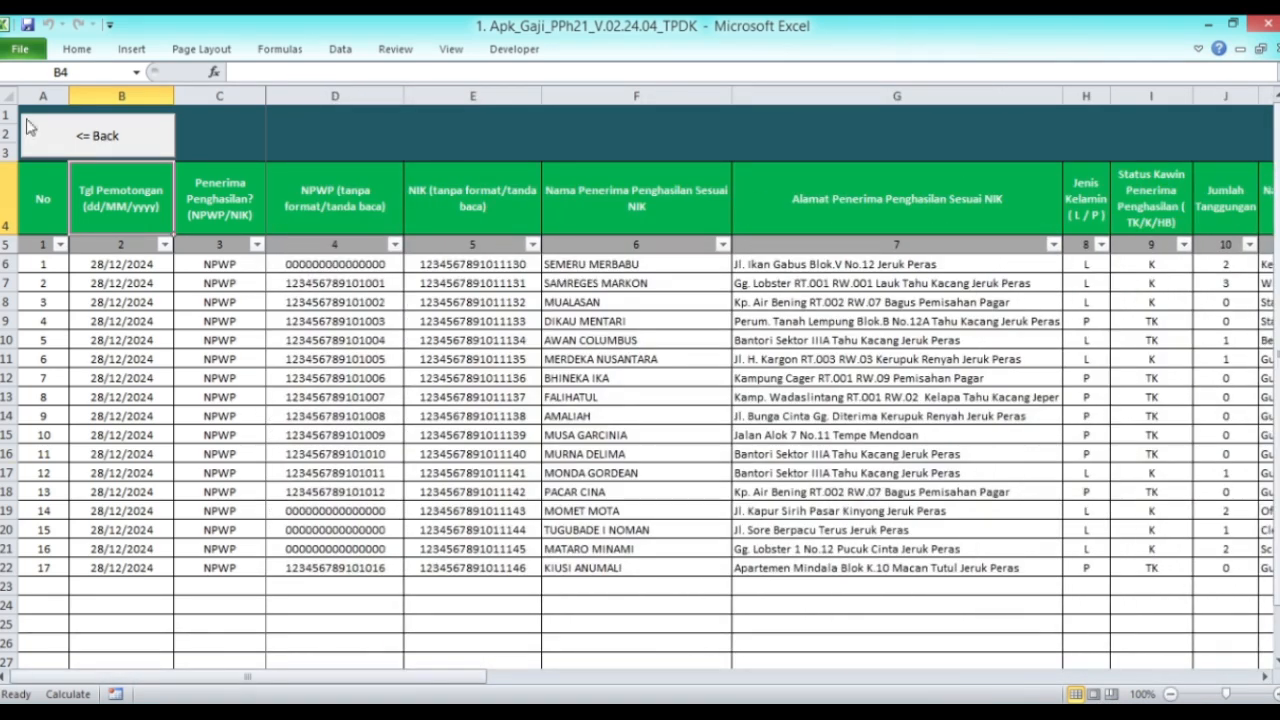
left_click(72, 140)
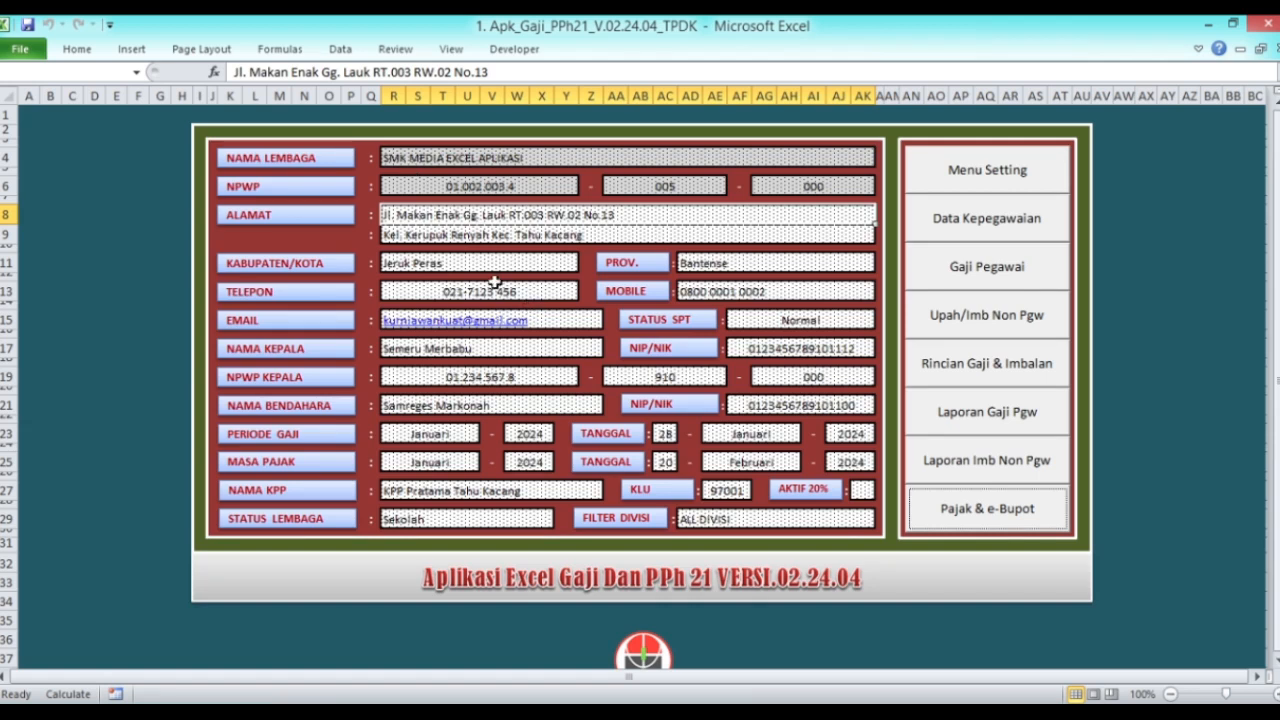
Step: Copy January's salary figures in F8:R24 from the Gaji Januari sheet
left_click(945, 268)
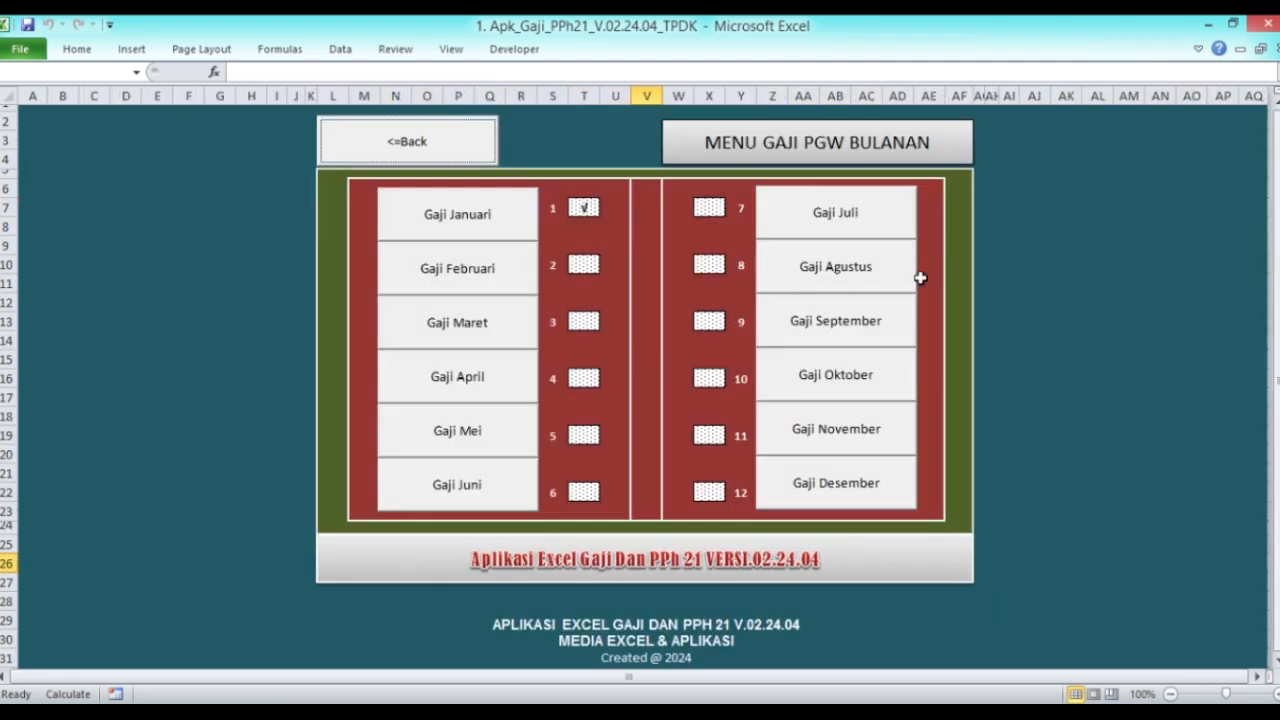
left_click(472, 220)
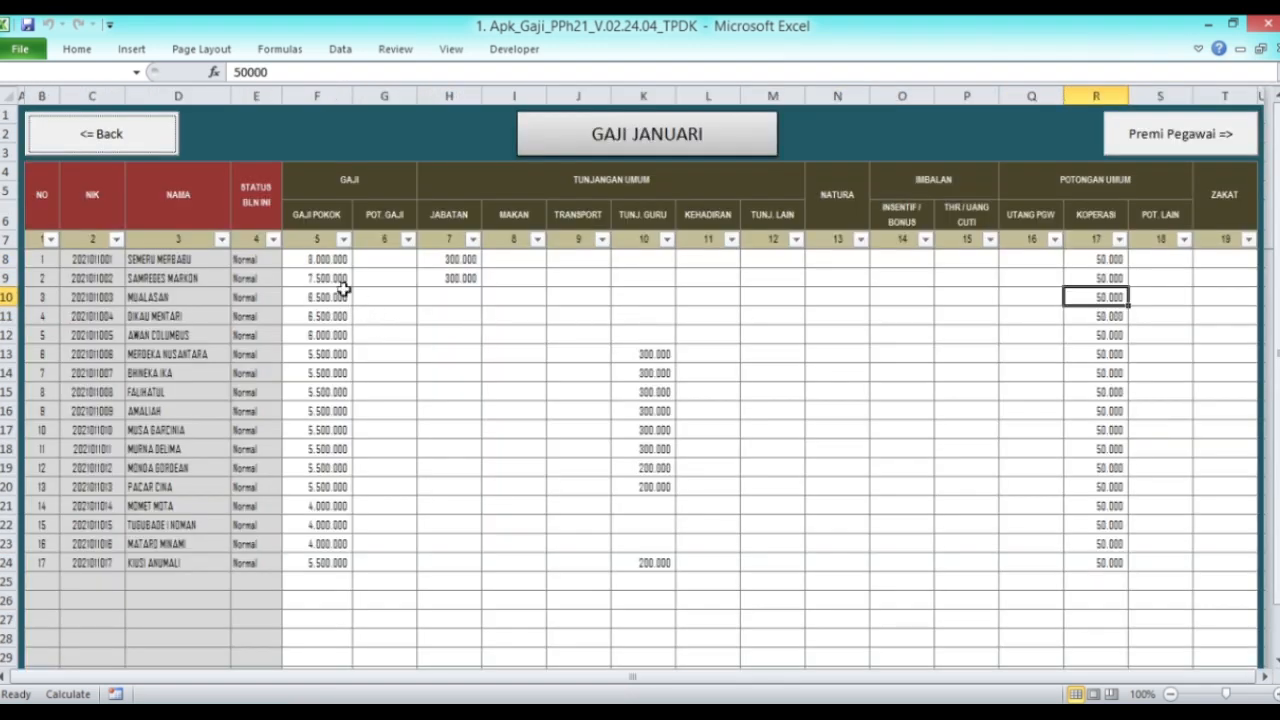
left_click_drag(323, 261, 1125, 558)
right_click(440, 405)
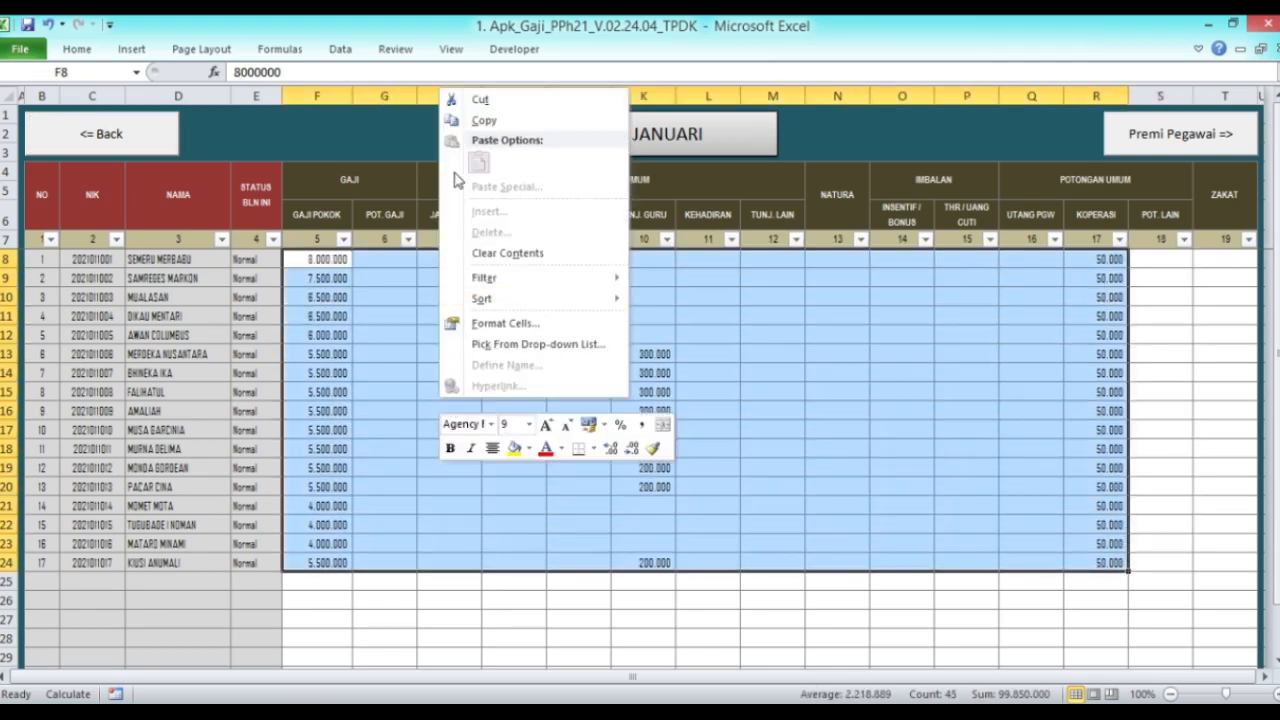
left_click(478, 122)
Step: Paste the January figures as values into Gaji Februari starting at F8
left_click(163, 134)
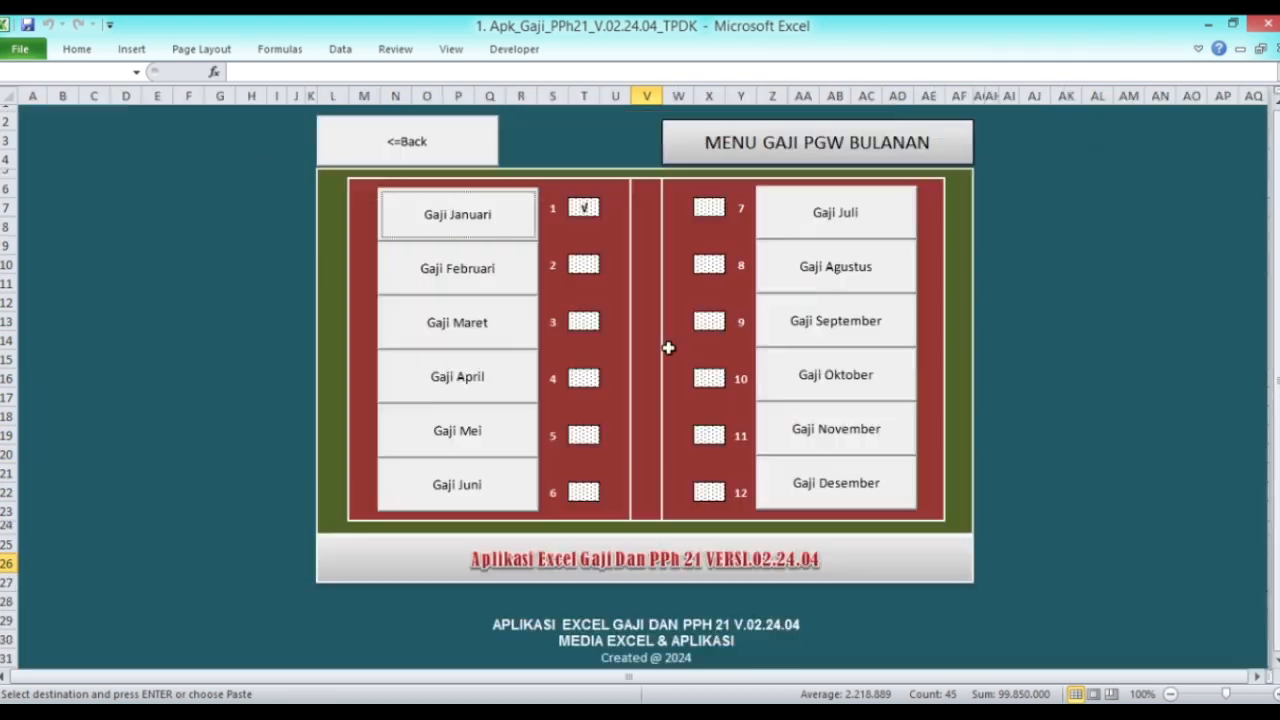
left_click(416, 282)
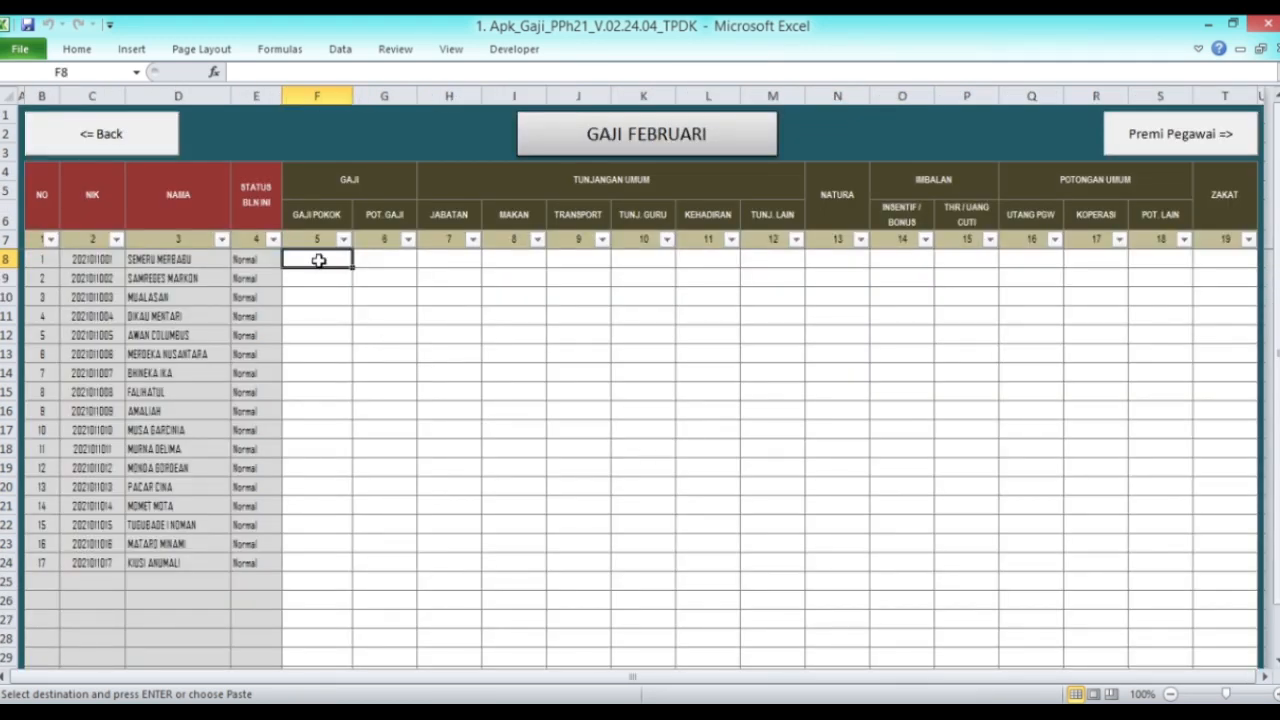
right_click(321, 263)
left_click(388, 335)
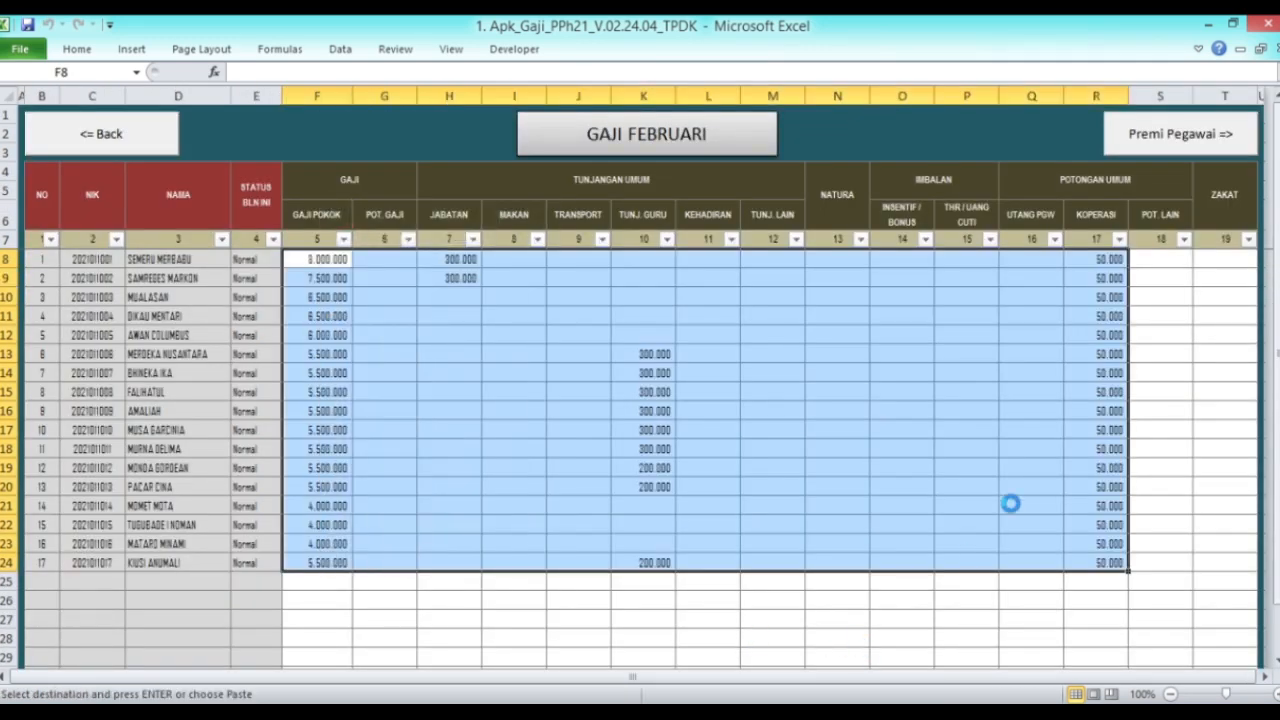
left_click(831, 331)
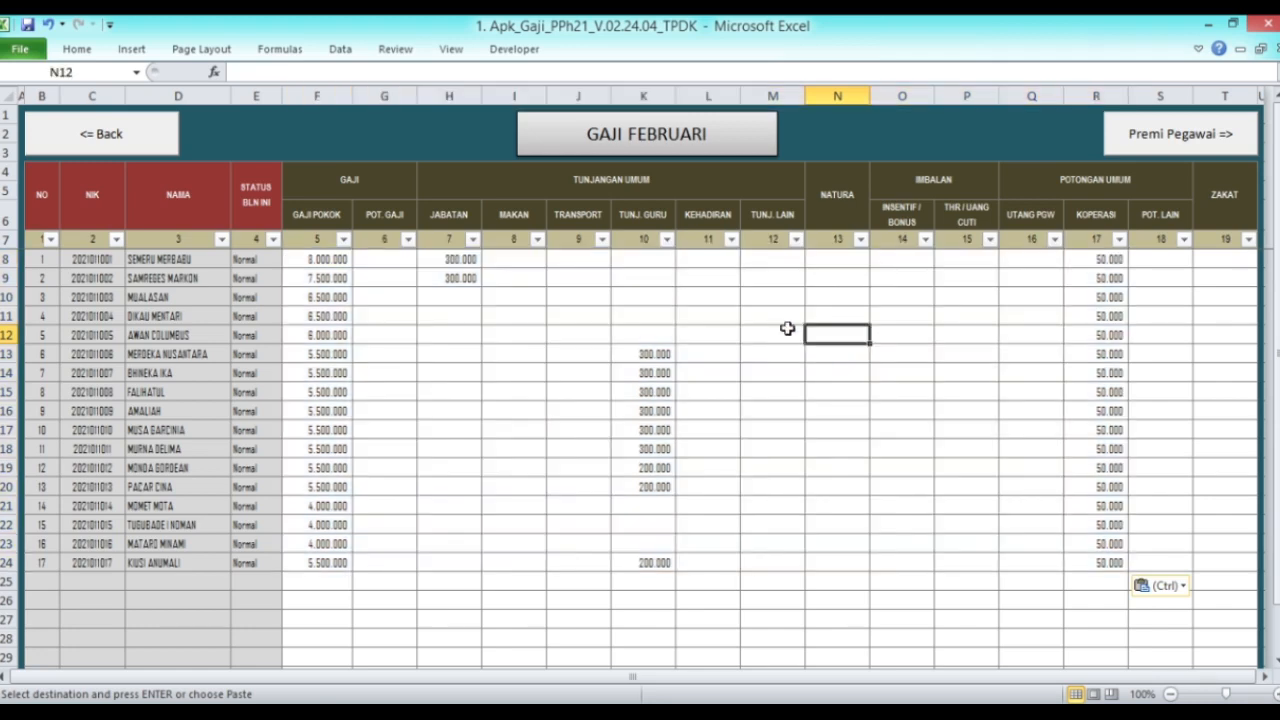
Step: Import the February employee premiums on the Premi Pegawai sheet, then return to the main form
left_click(1210, 138)
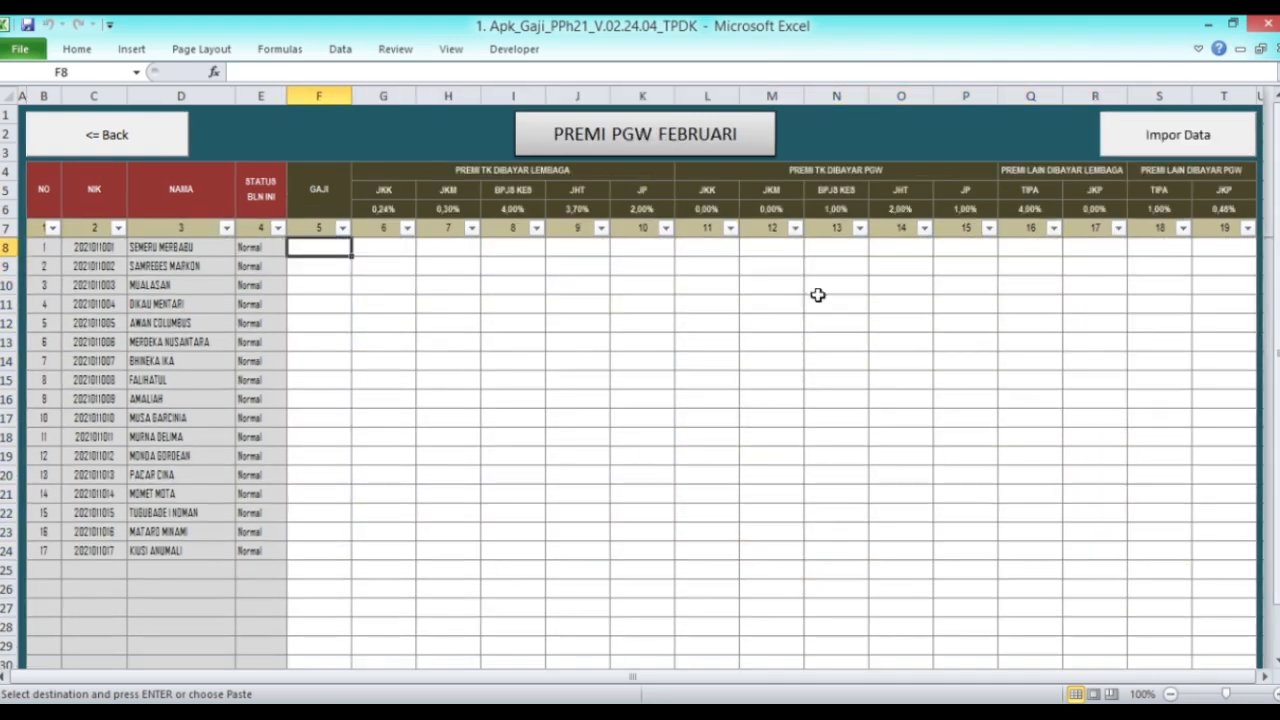
left_click(1155, 134)
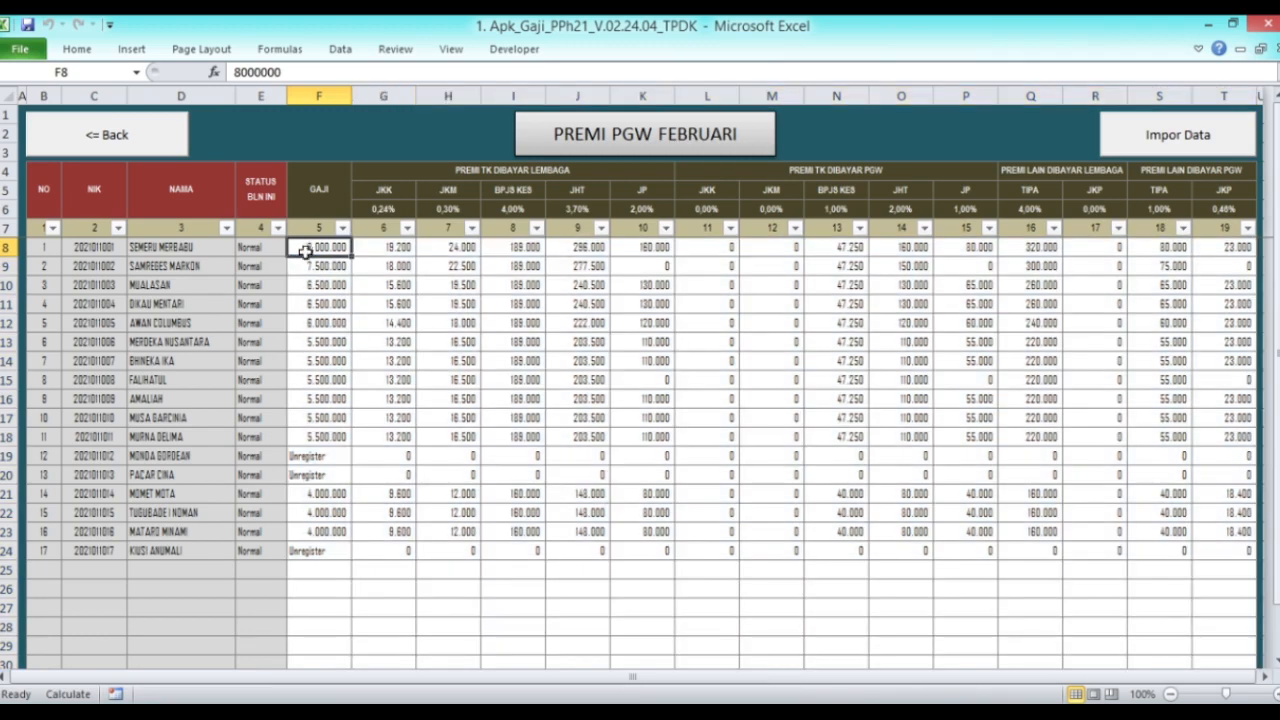
left_click(168, 150)
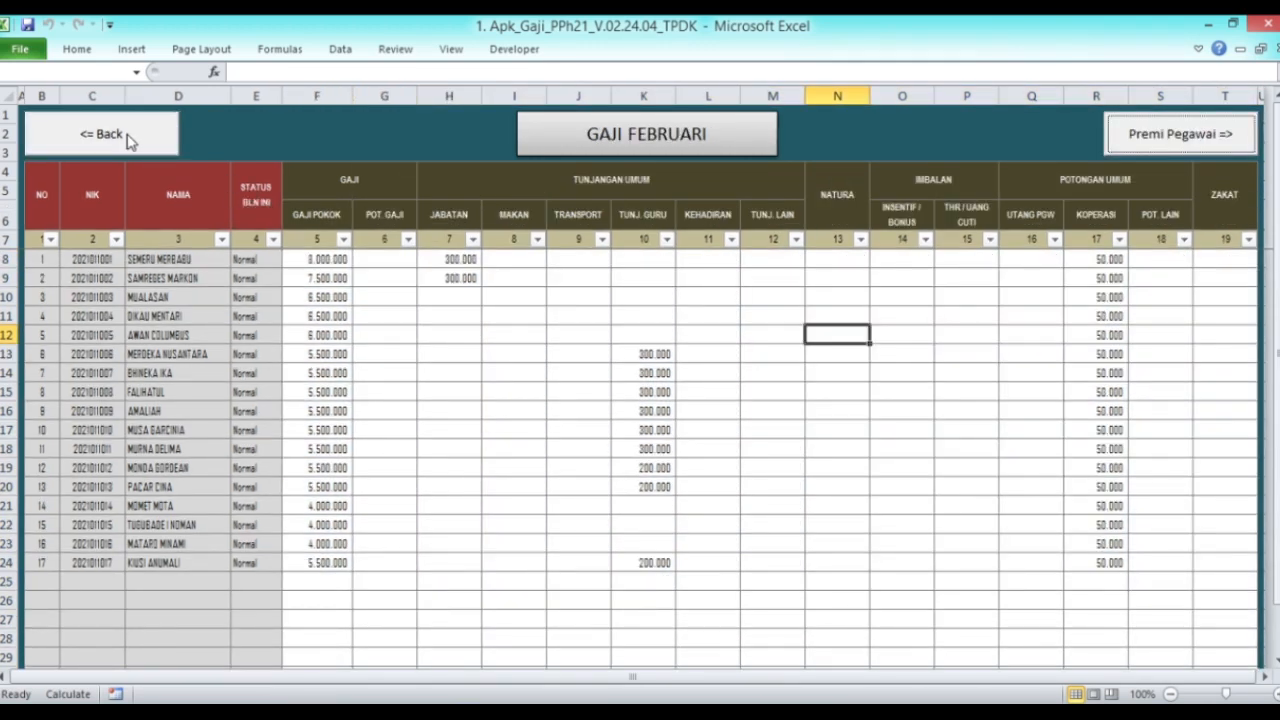
left_click(163, 134)
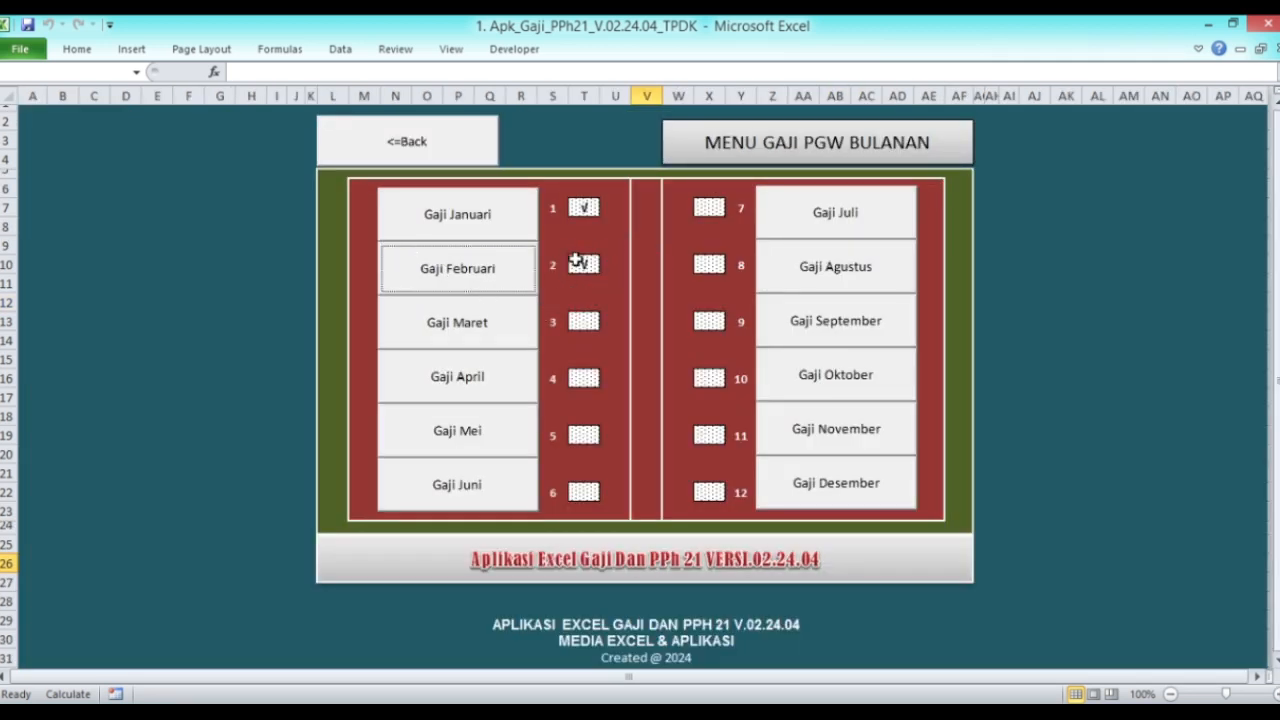
left_click(415, 160)
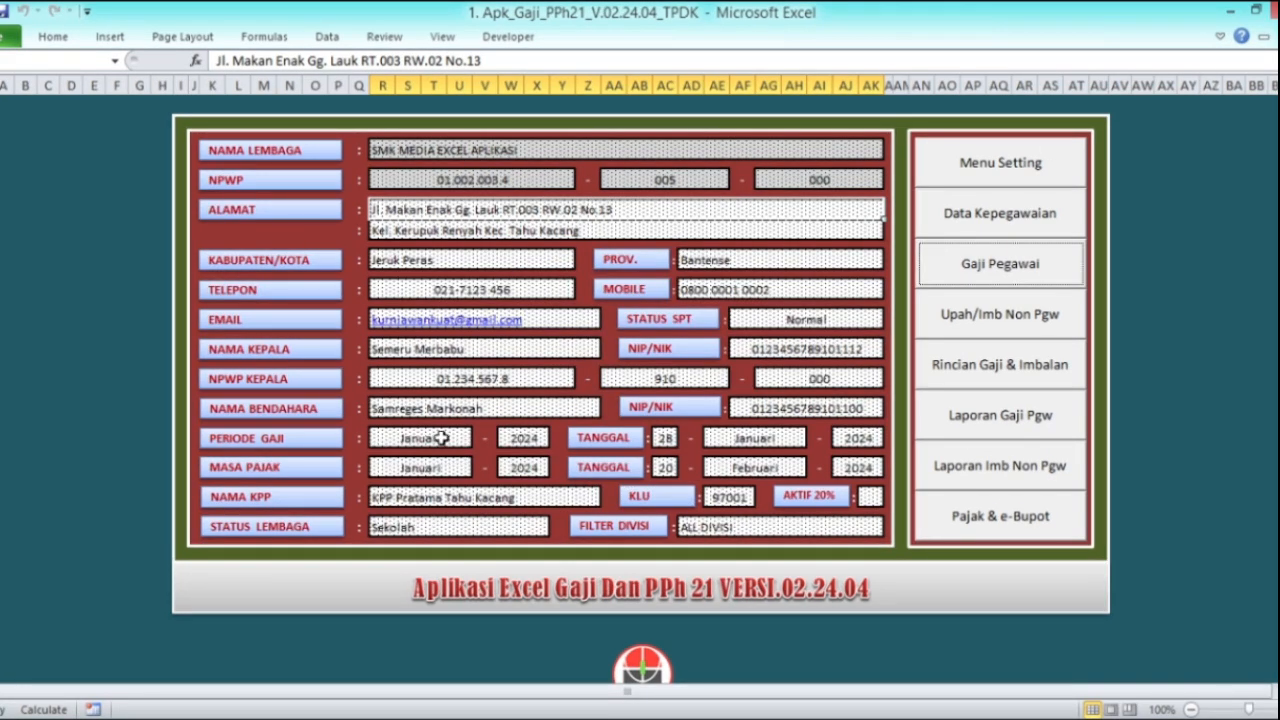
Step: Set Periode Gaji to Februari with its payment date month also Februari
left_click(470, 437)
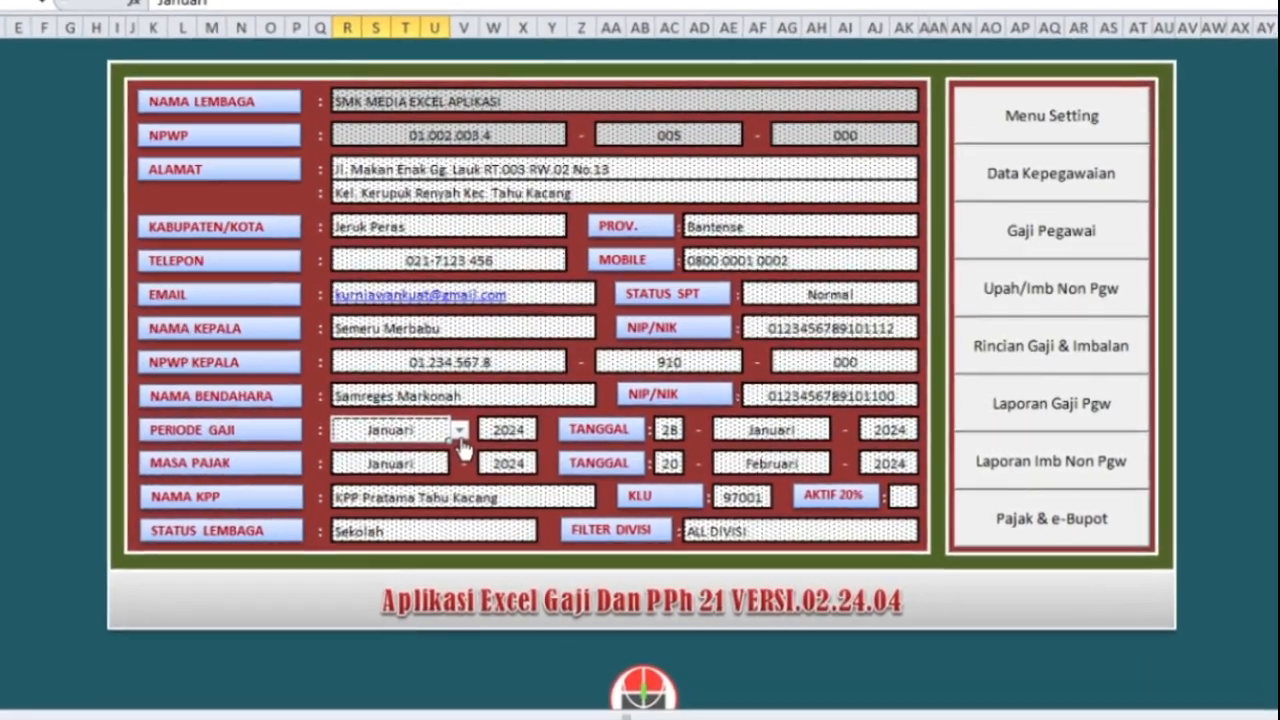
left_click(481, 439)
left_click(358, 462)
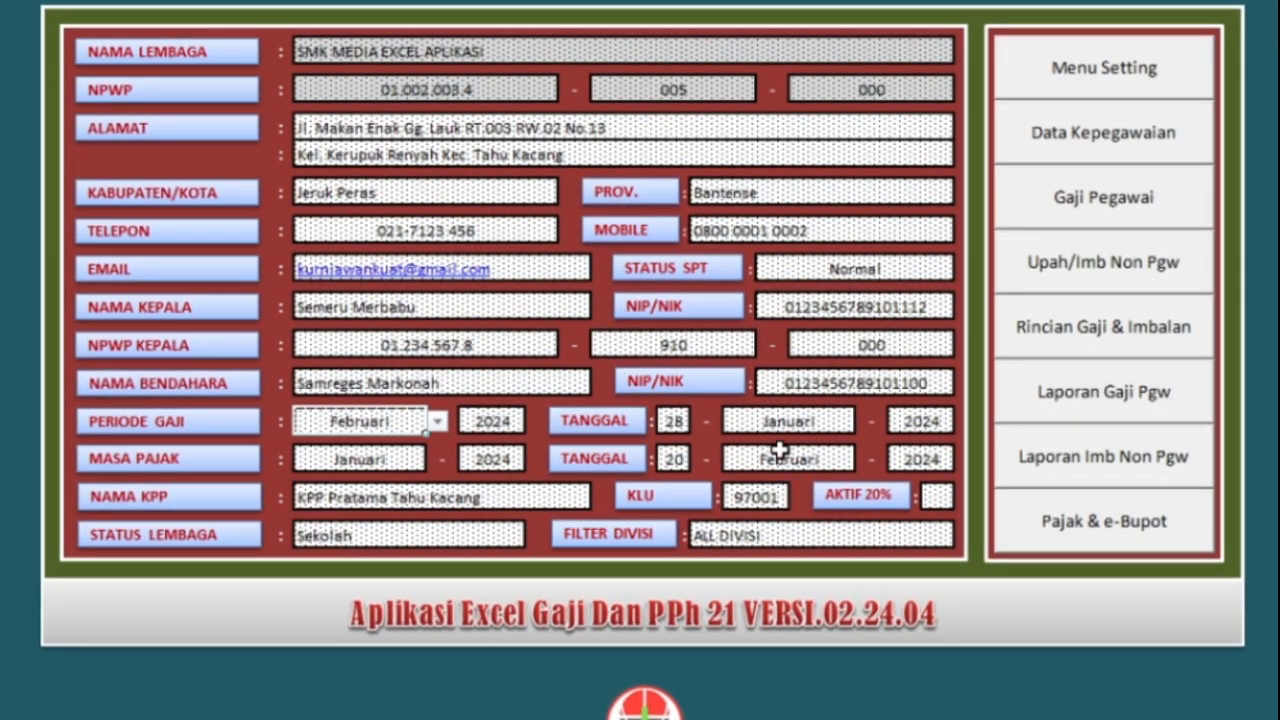
left_click(849, 428)
left_click(865, 422)
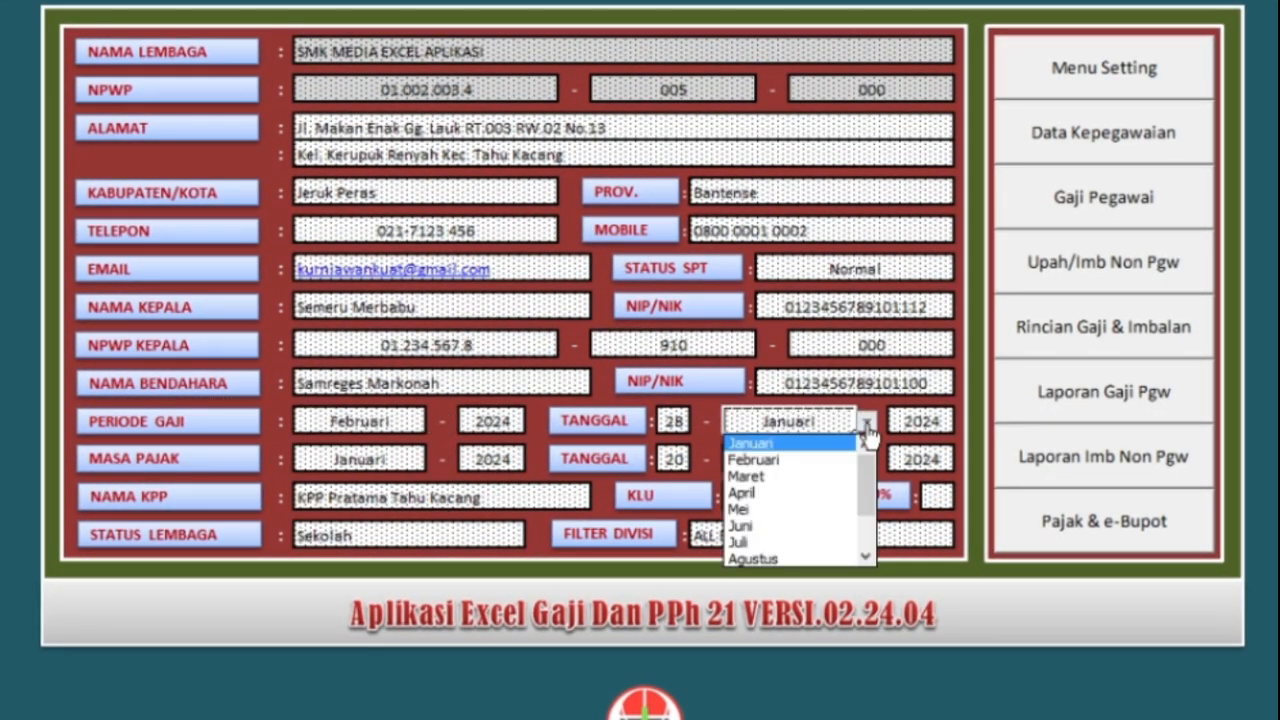
left_click(788, 461)
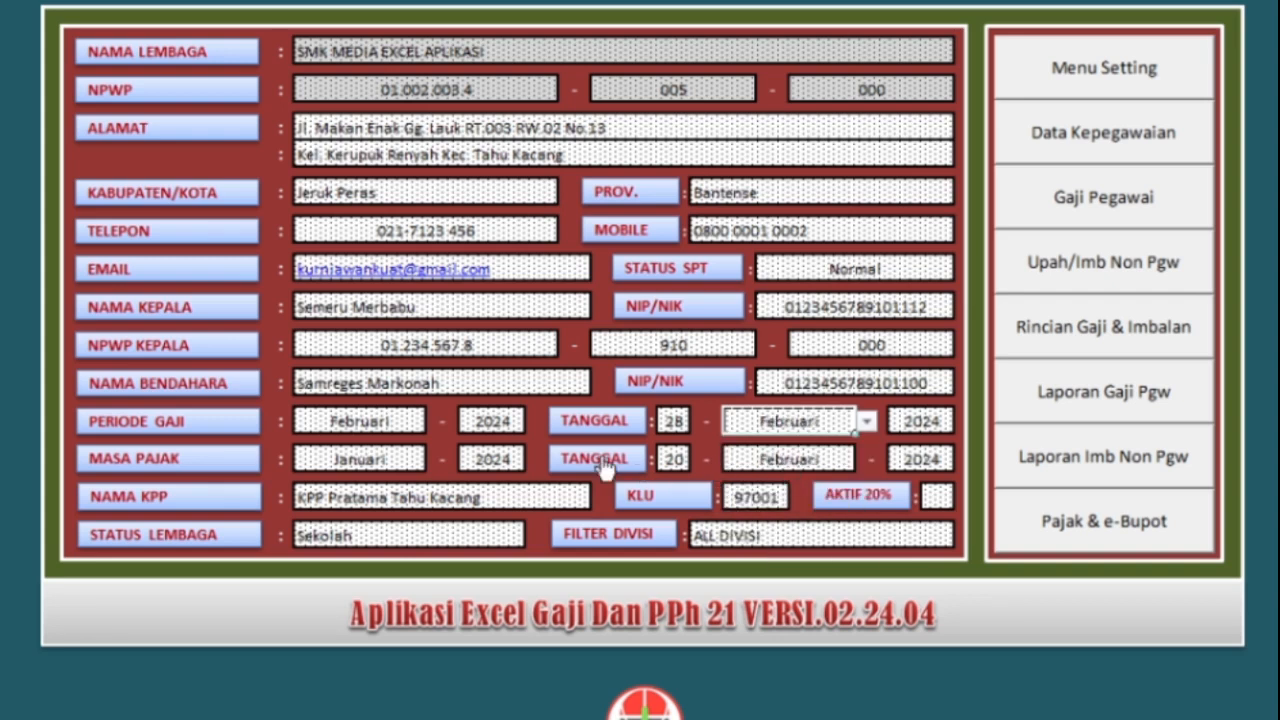
Step: Set Masa Pajak to Februari with its tax date month set to Maret
left_click(380, 462)
left_click(437, 459)
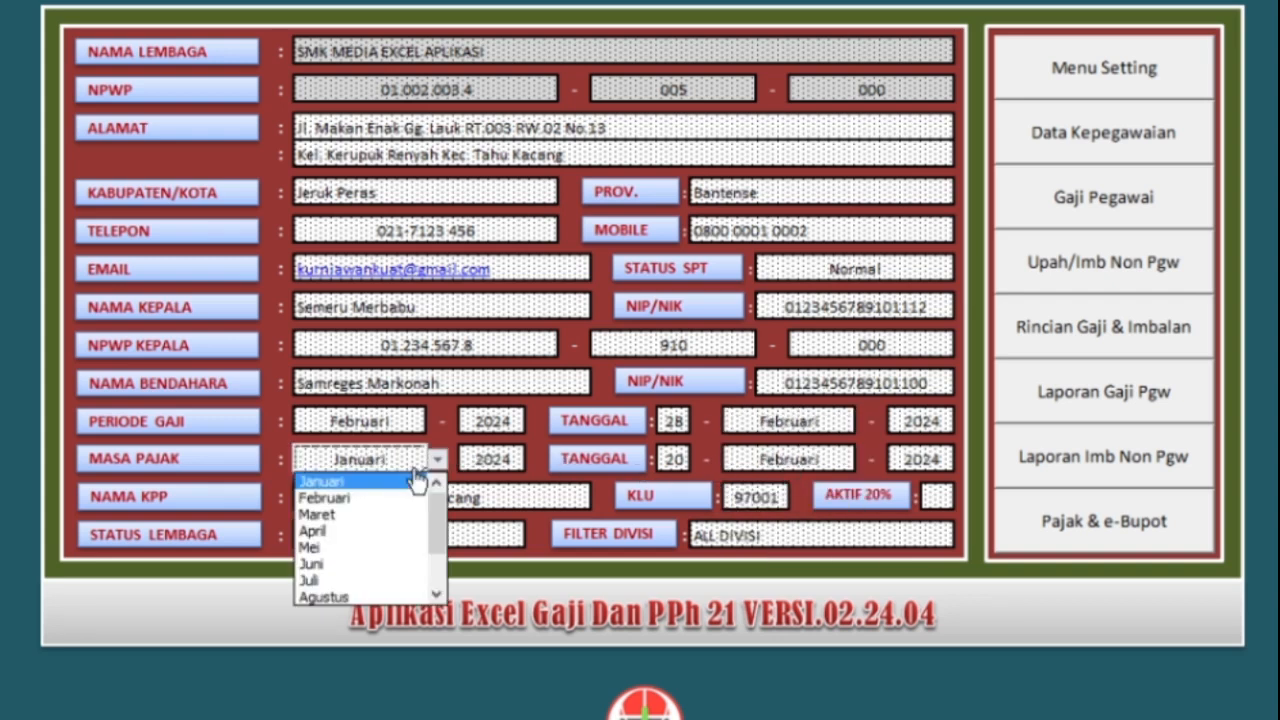
left_click(388, 503)
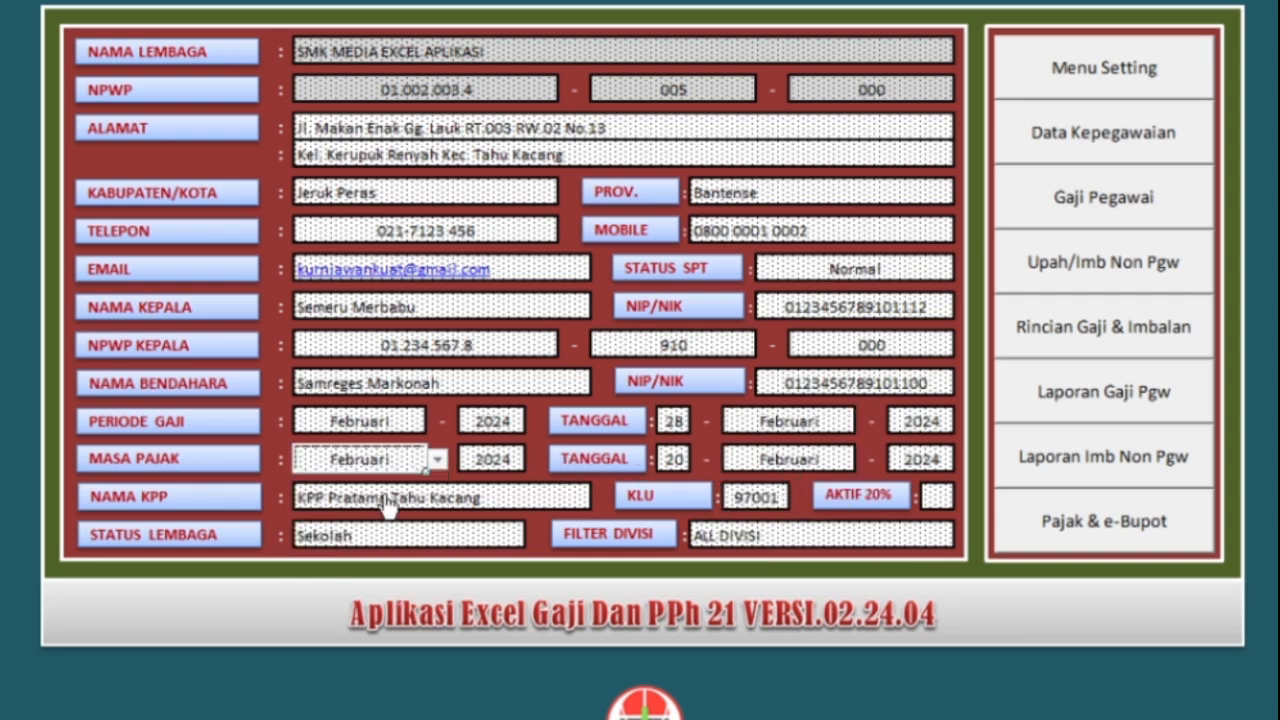
left_click(773, 462)
left_click(865, 462)
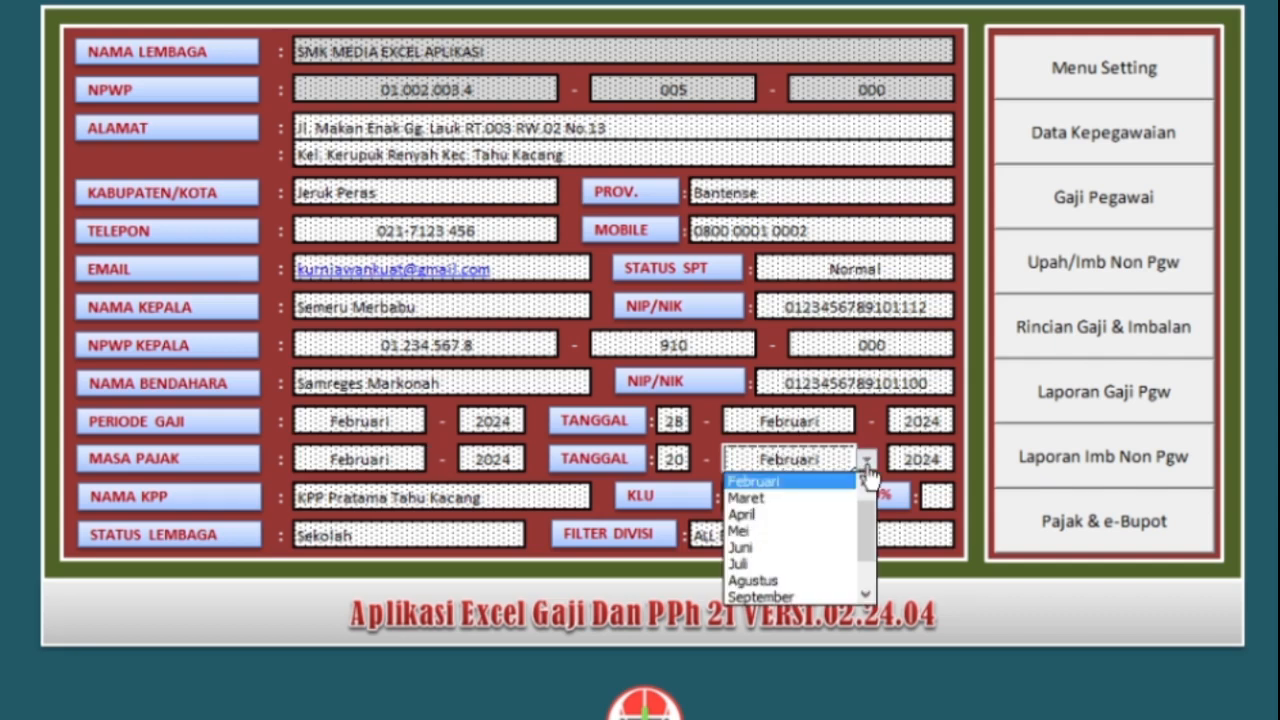
left_click(748, 501)
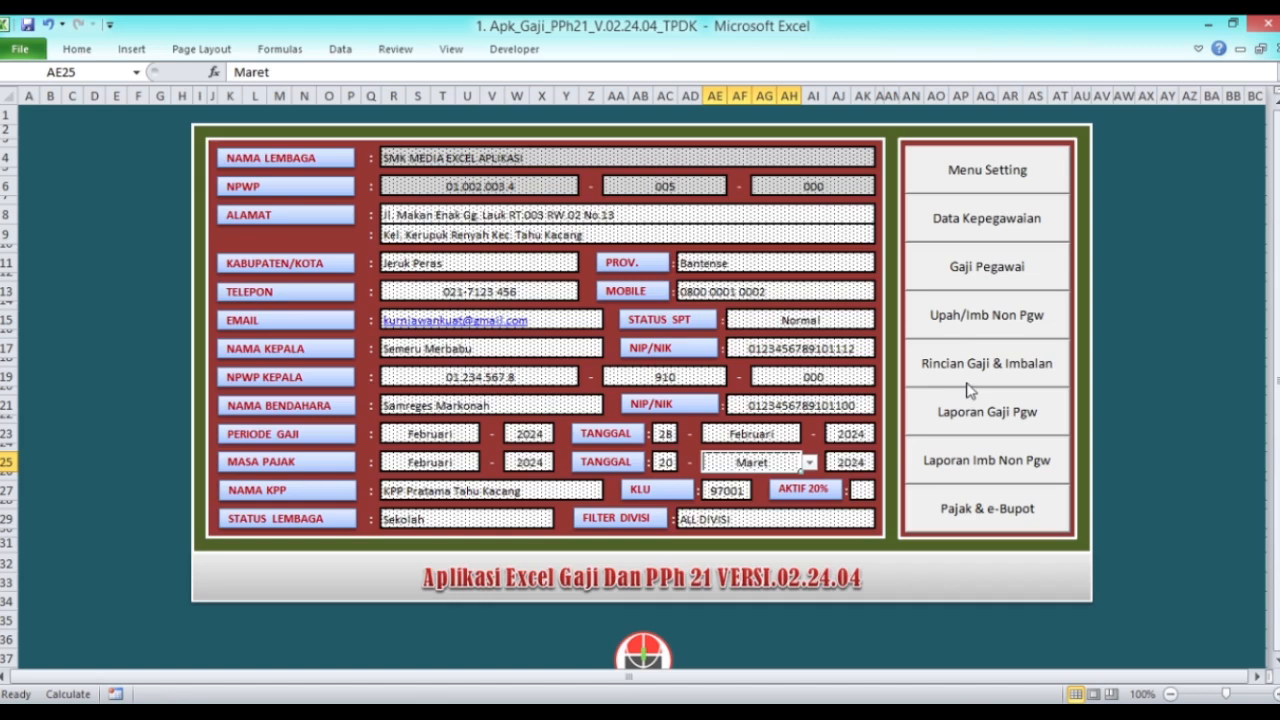
left_click(986, 464)
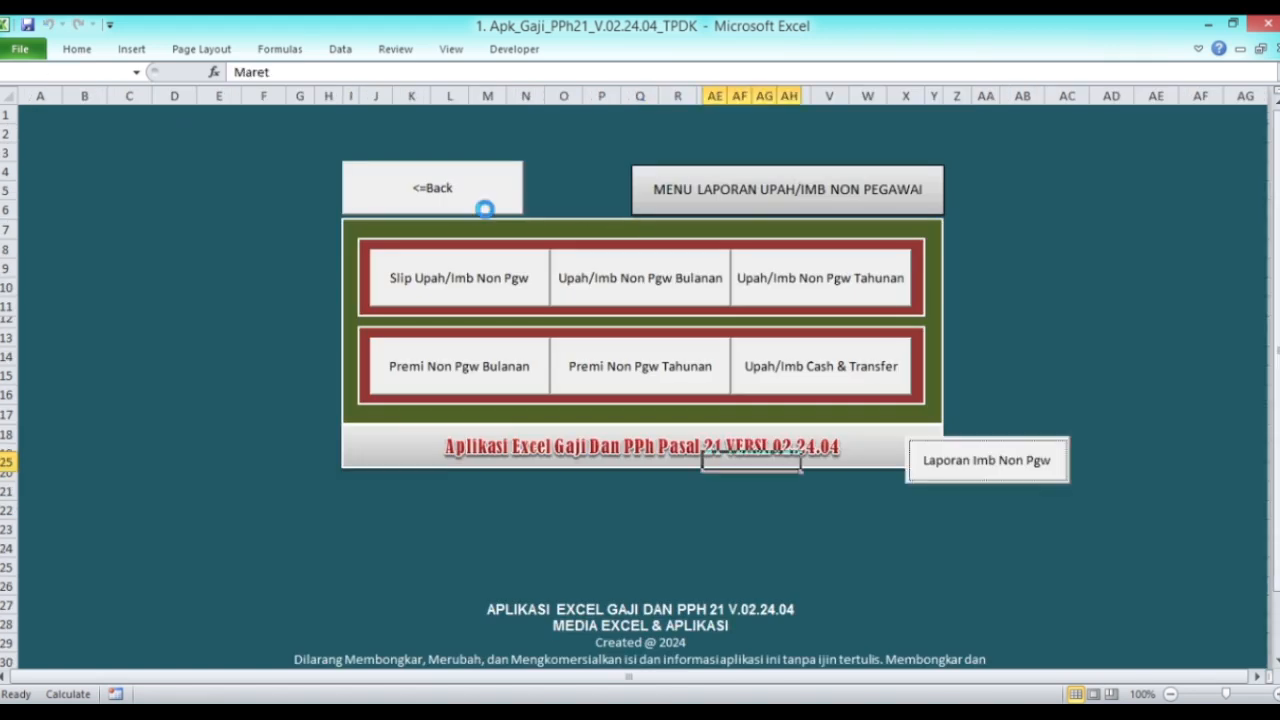
left_click(484, 207)
left_click(1046, 509)
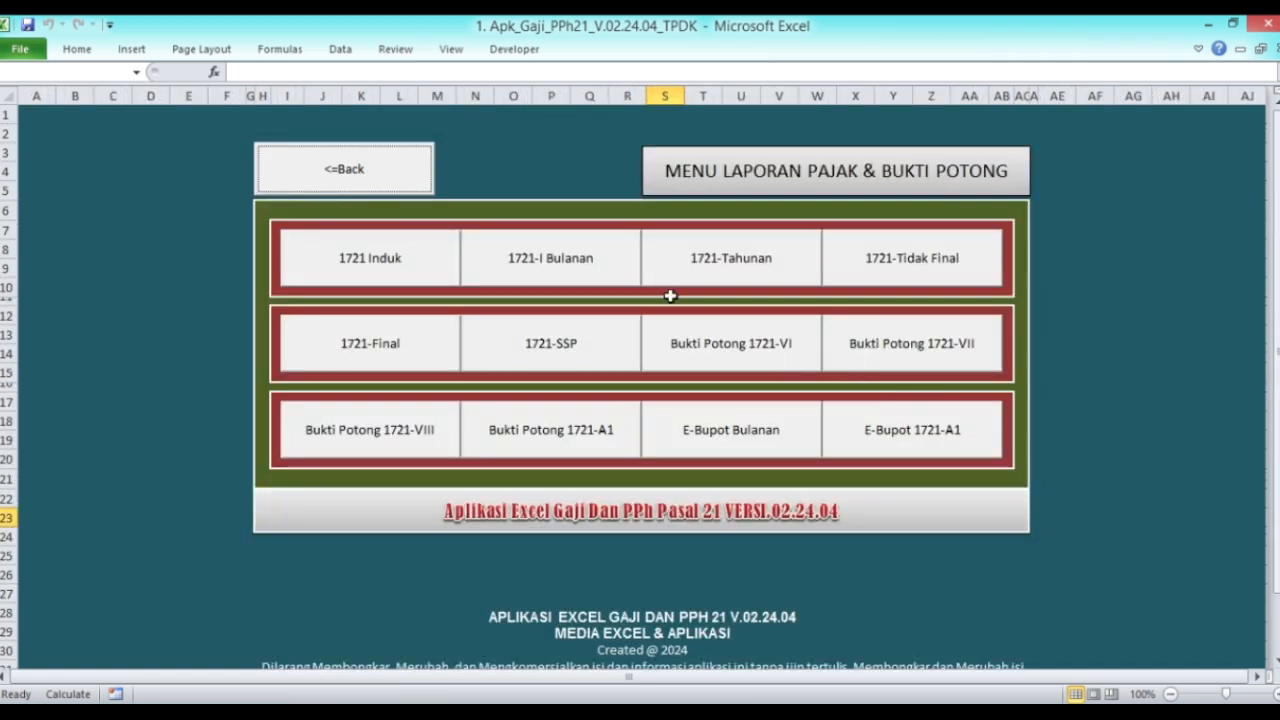
left_click(368, 274)
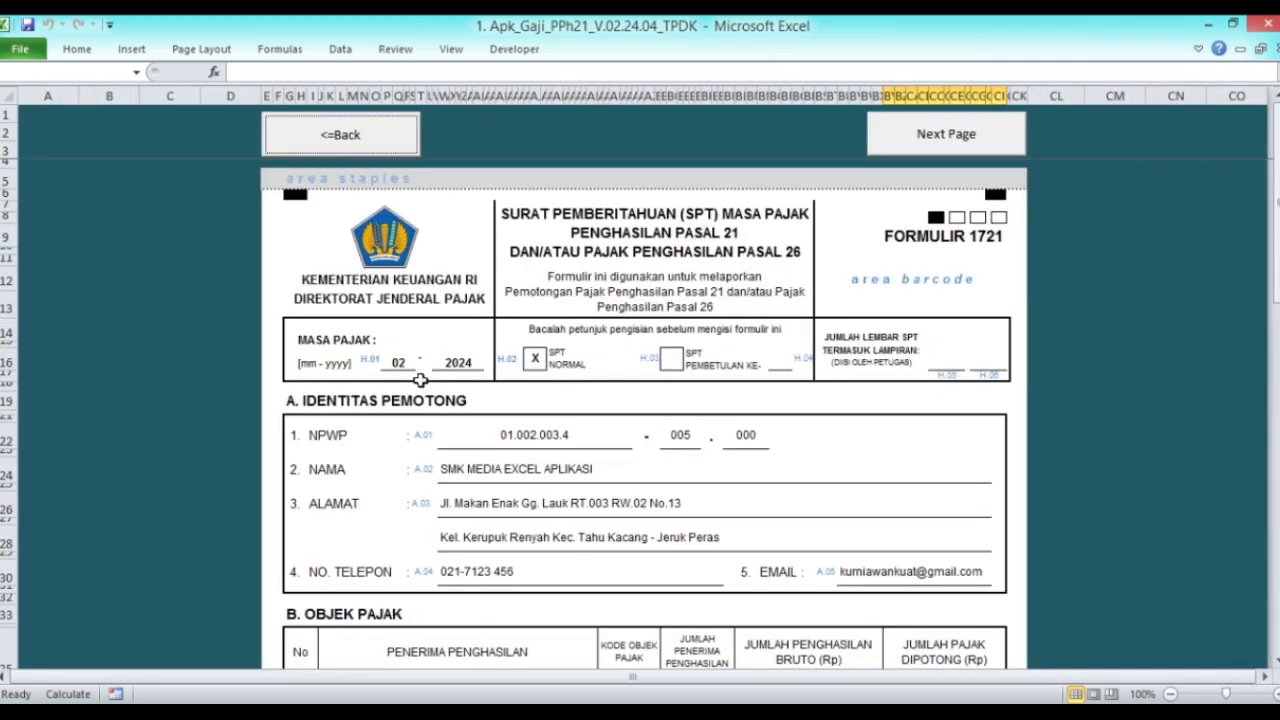
scroll(526, 440, "down", 10)
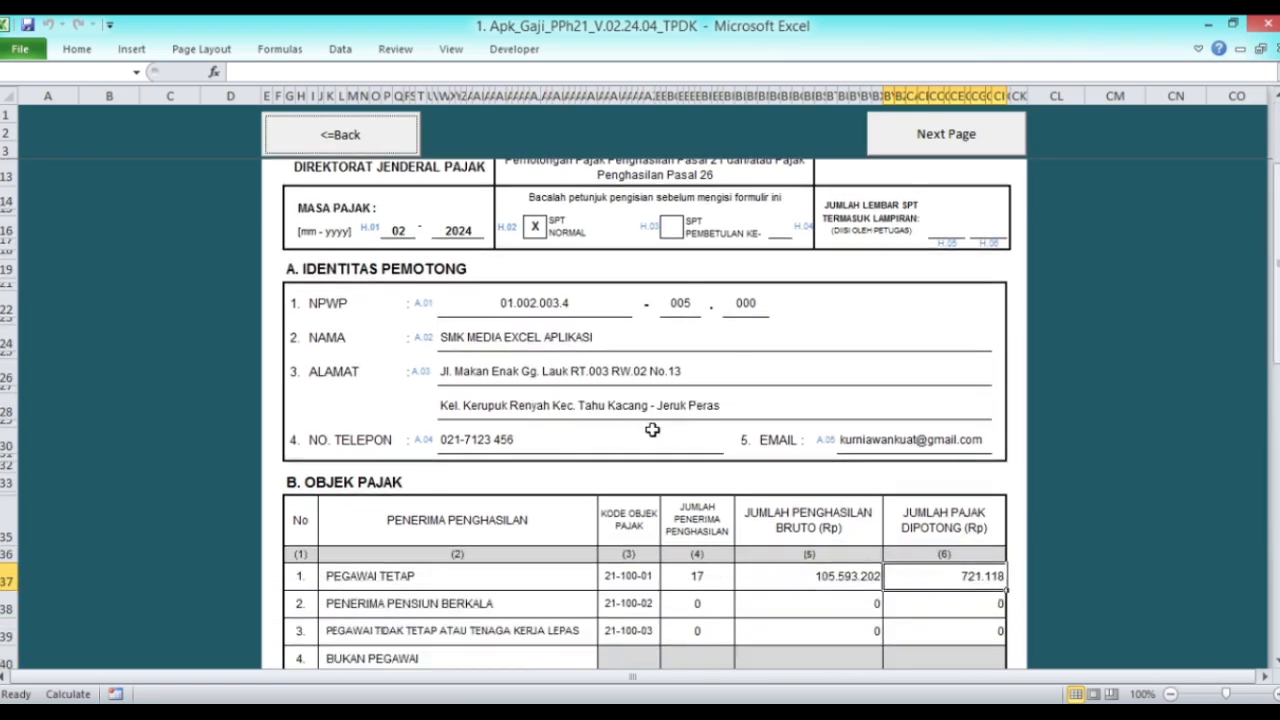
scroll(755, 455, "down", 4)
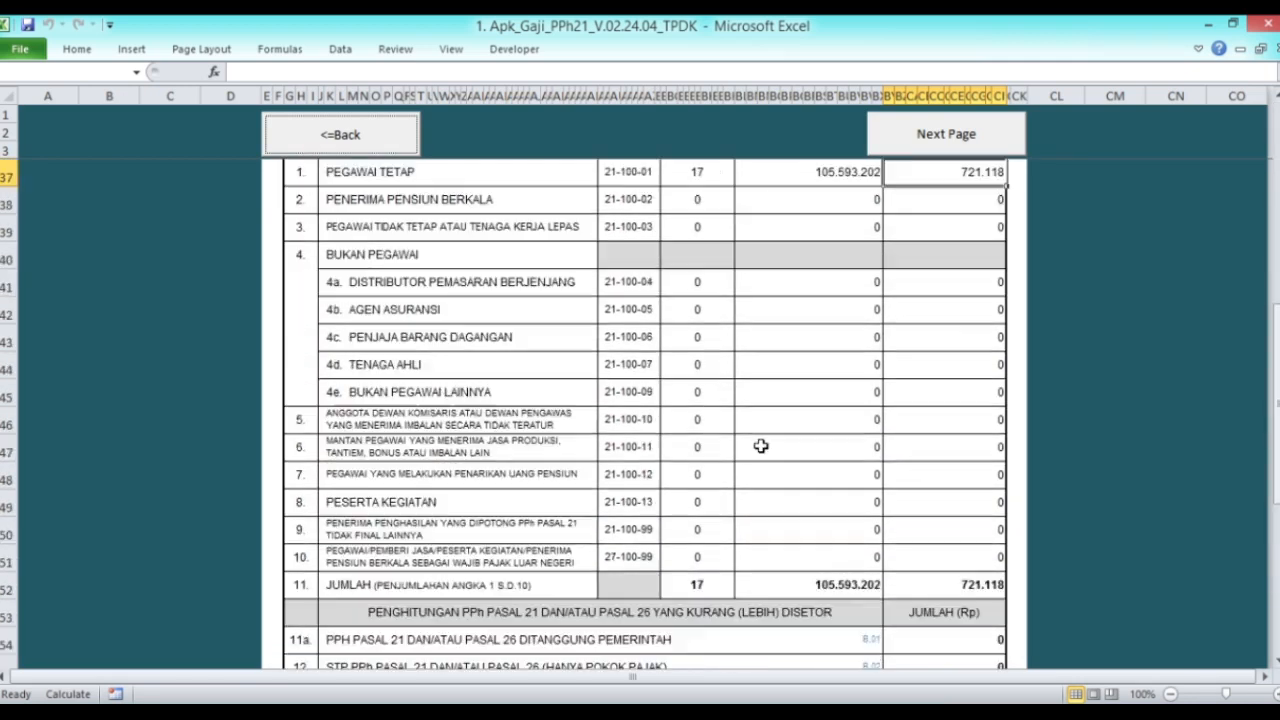
scroll(784, 412, "down", 3)
scroll(777, 408, "up", 18)
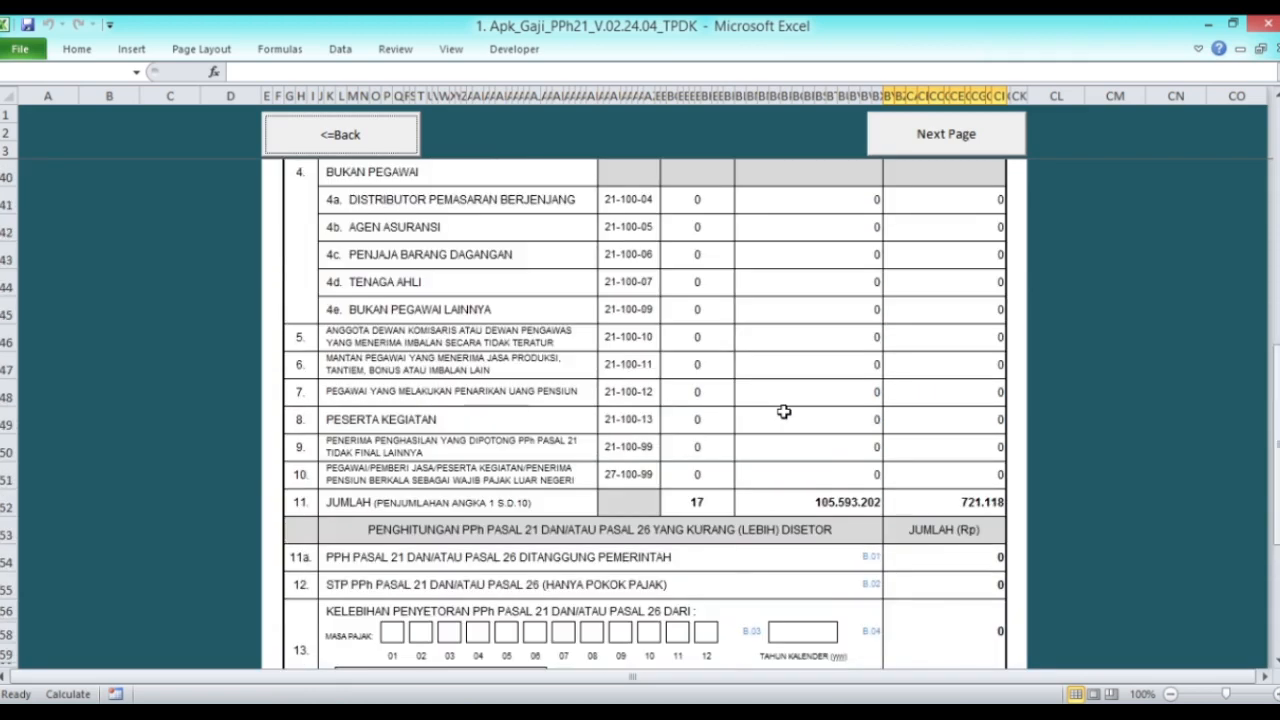
left_click(340, 134)
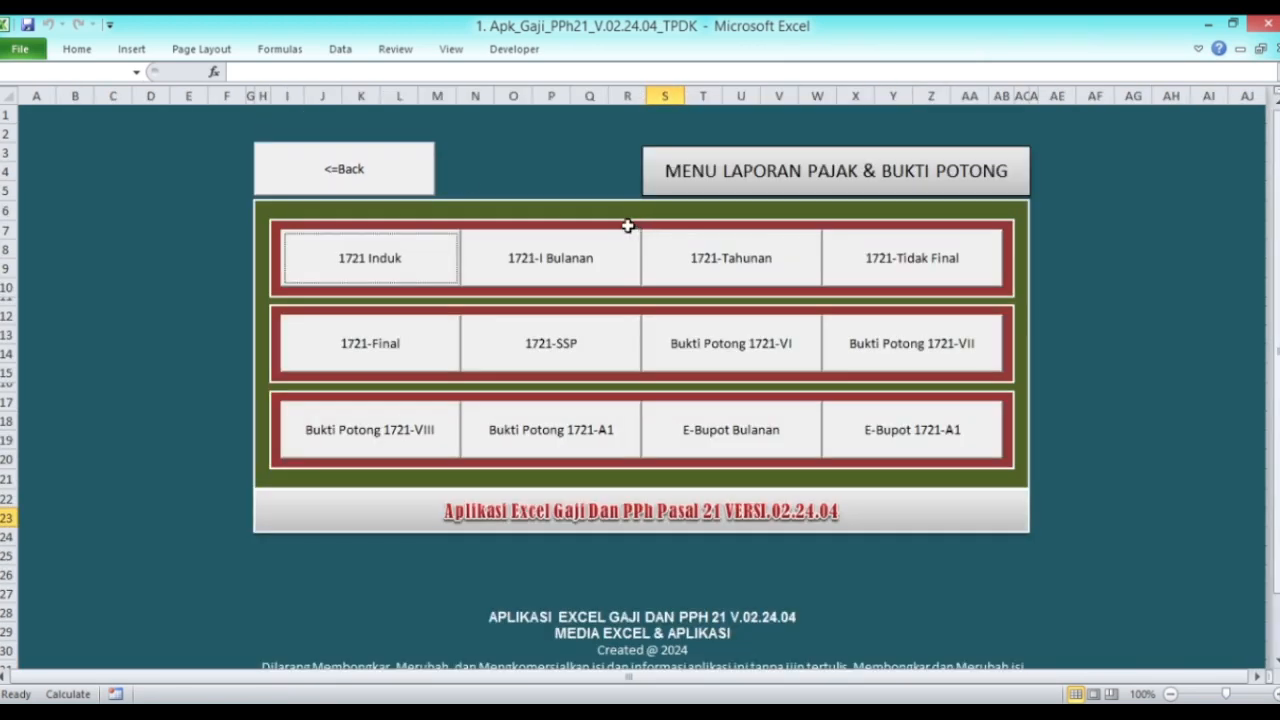
left_click(418, 172)
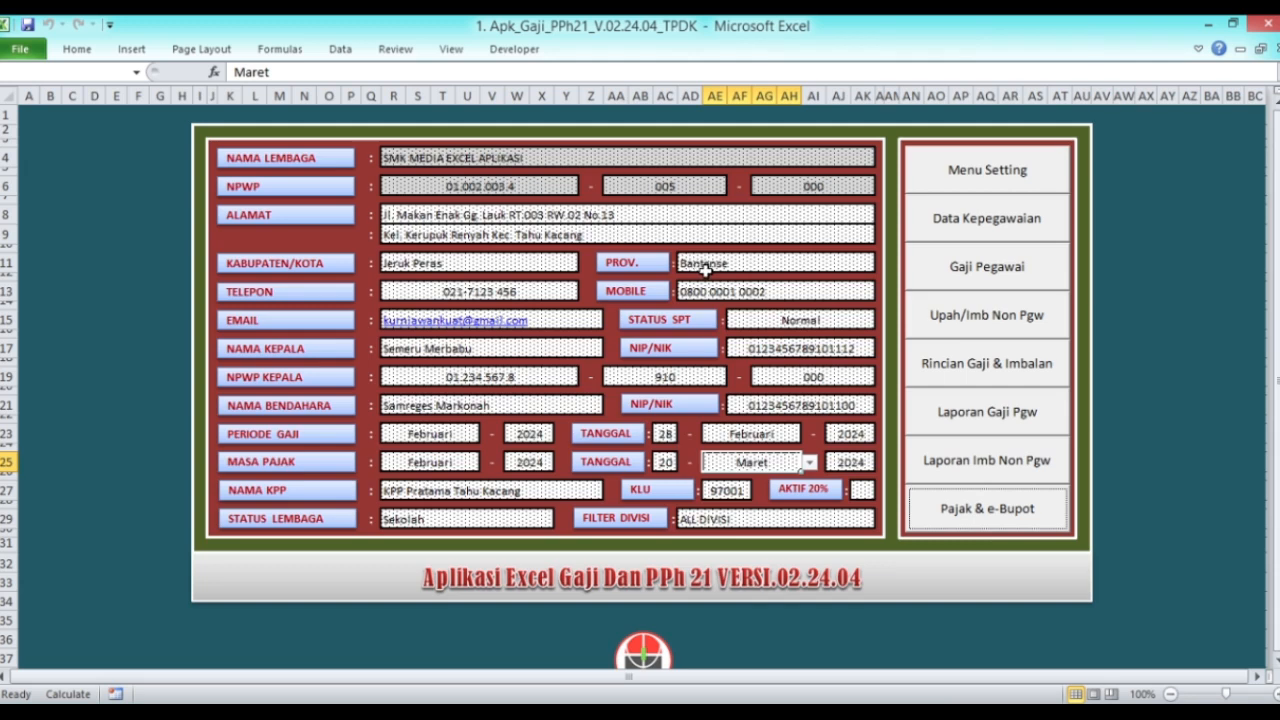
Step: Preview the monthly employee salary report, then return to the main data form
left_click(975, 413)
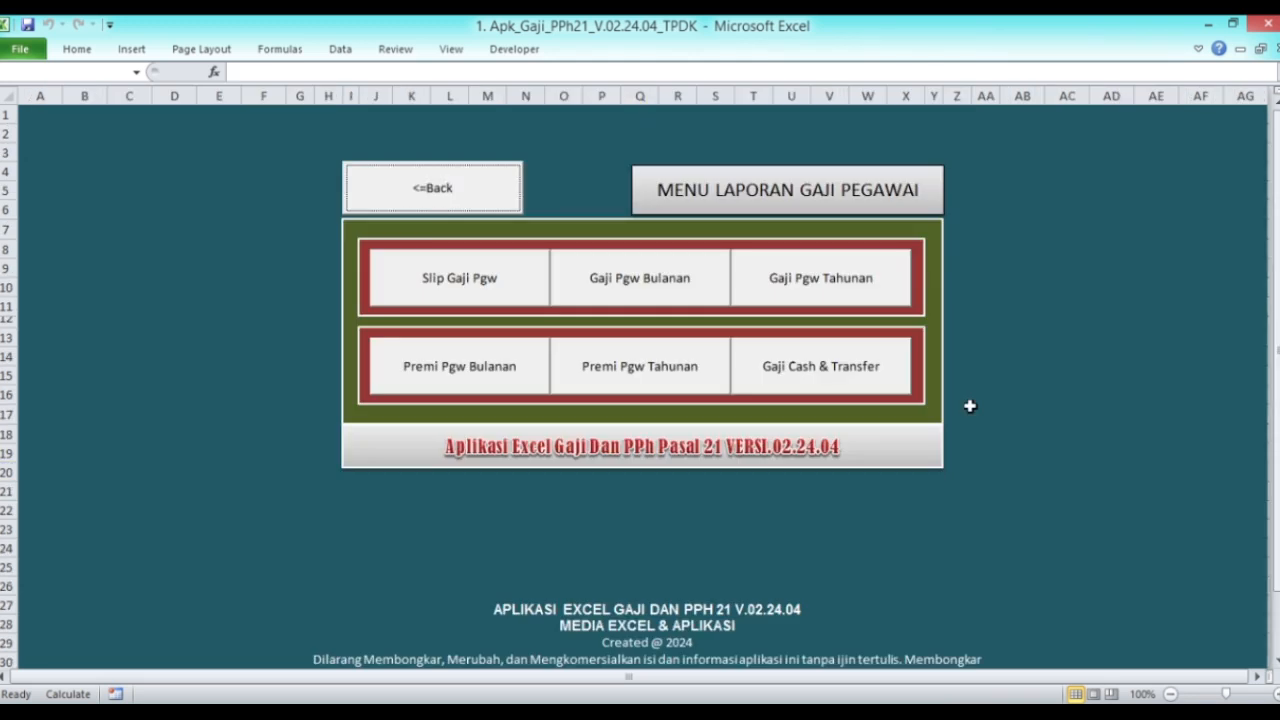
left_click(610, 282)
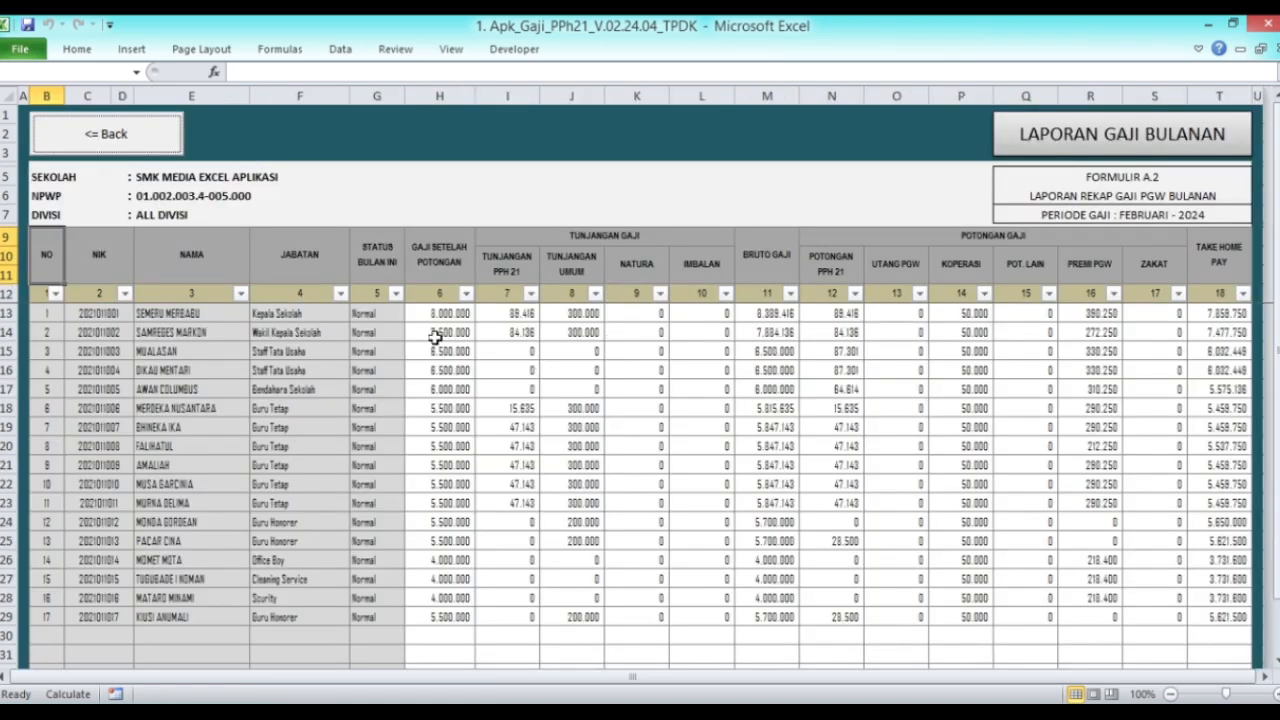
left_click(170, 148)
left_click(479, 189)
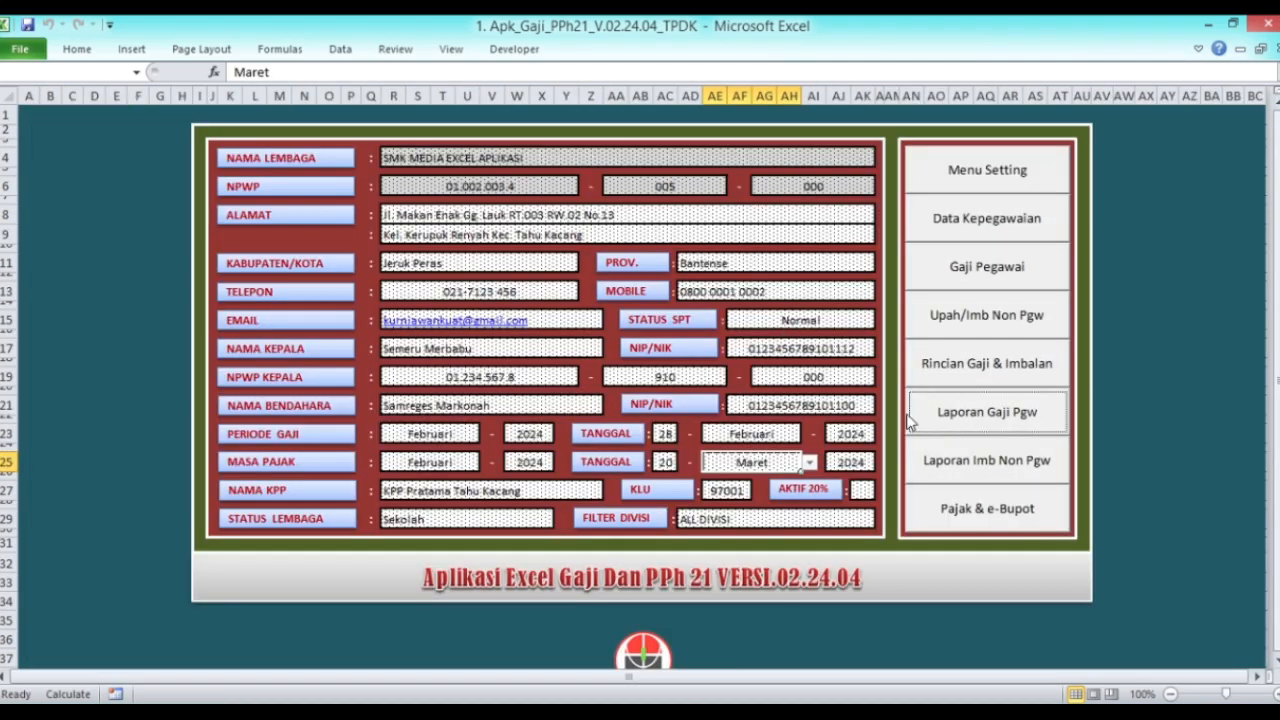
Step: Filter the division to Divisi Office and confirm the monthly salary report lists two employees
left_click(868, 520)
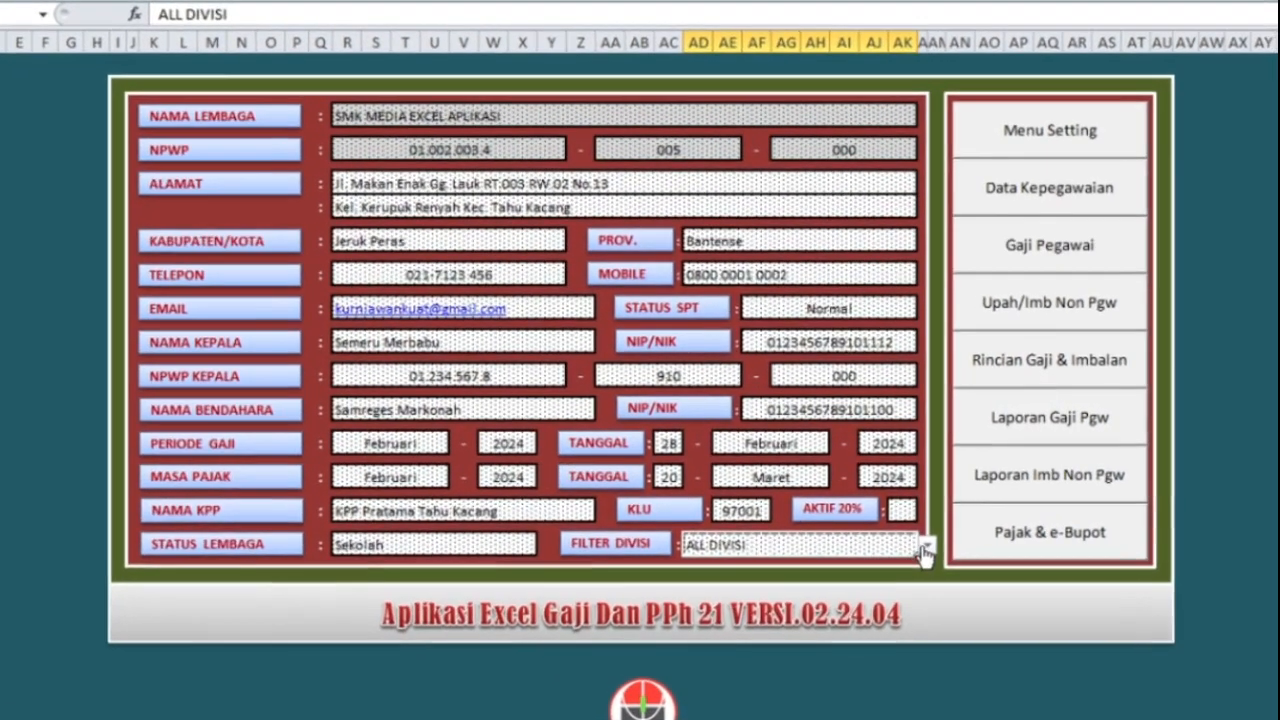
left_click(926, 549)
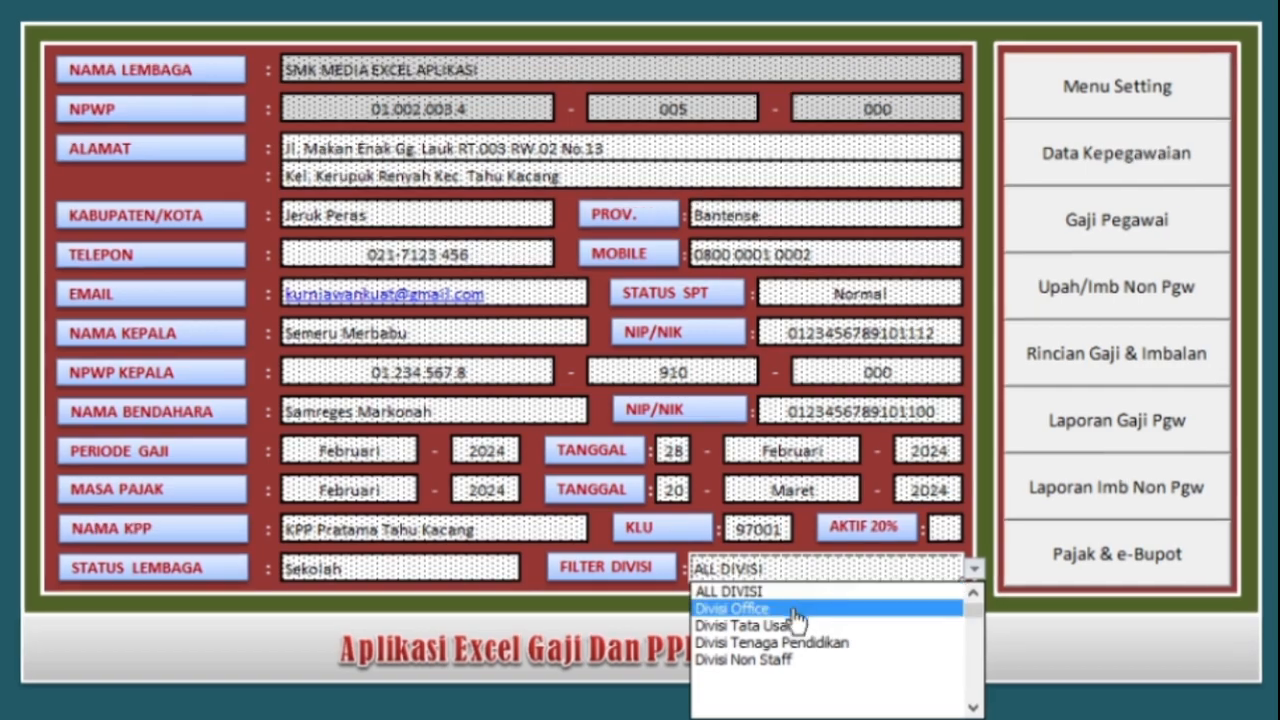
left_click(776, 588)
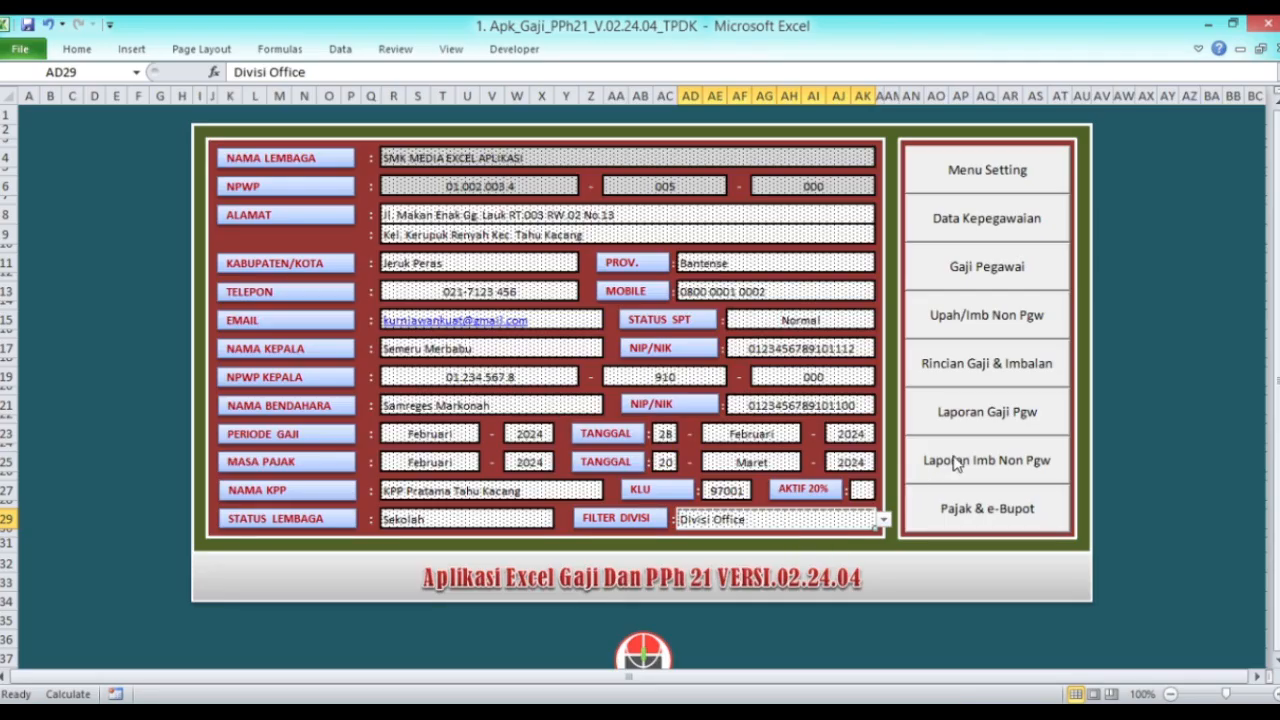
left_click(975, 421)
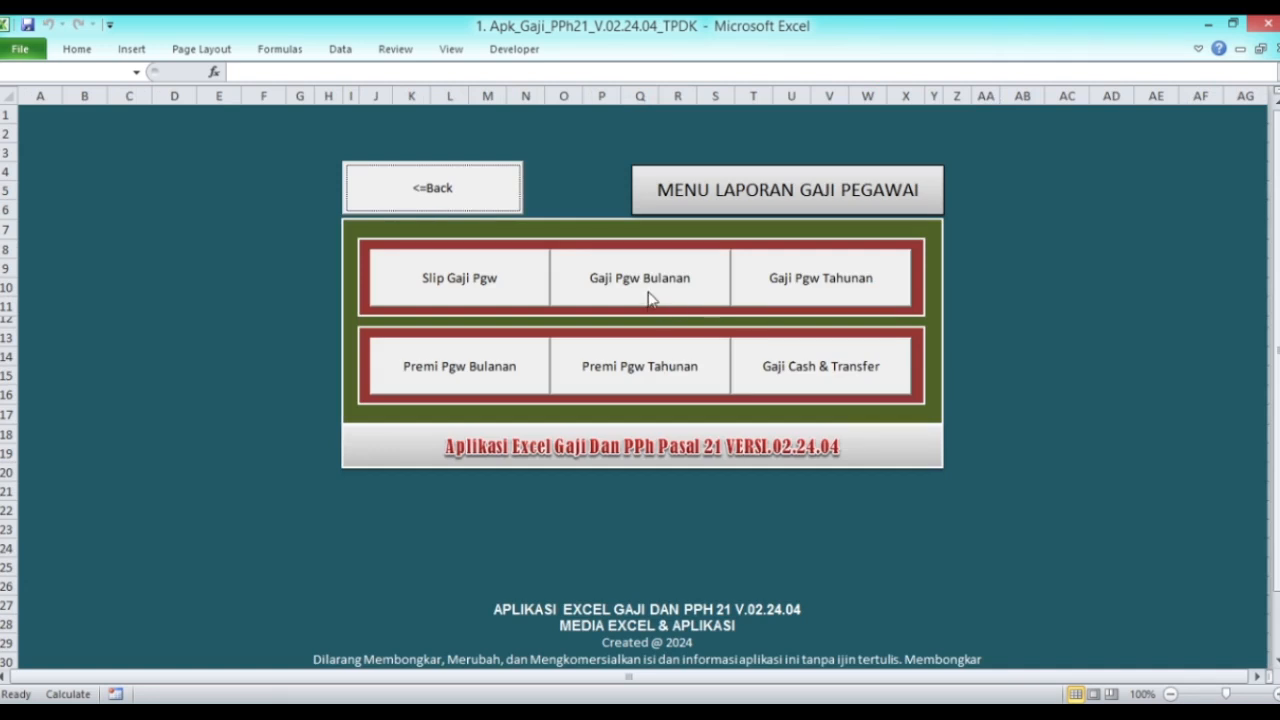
left_click(645, 290)
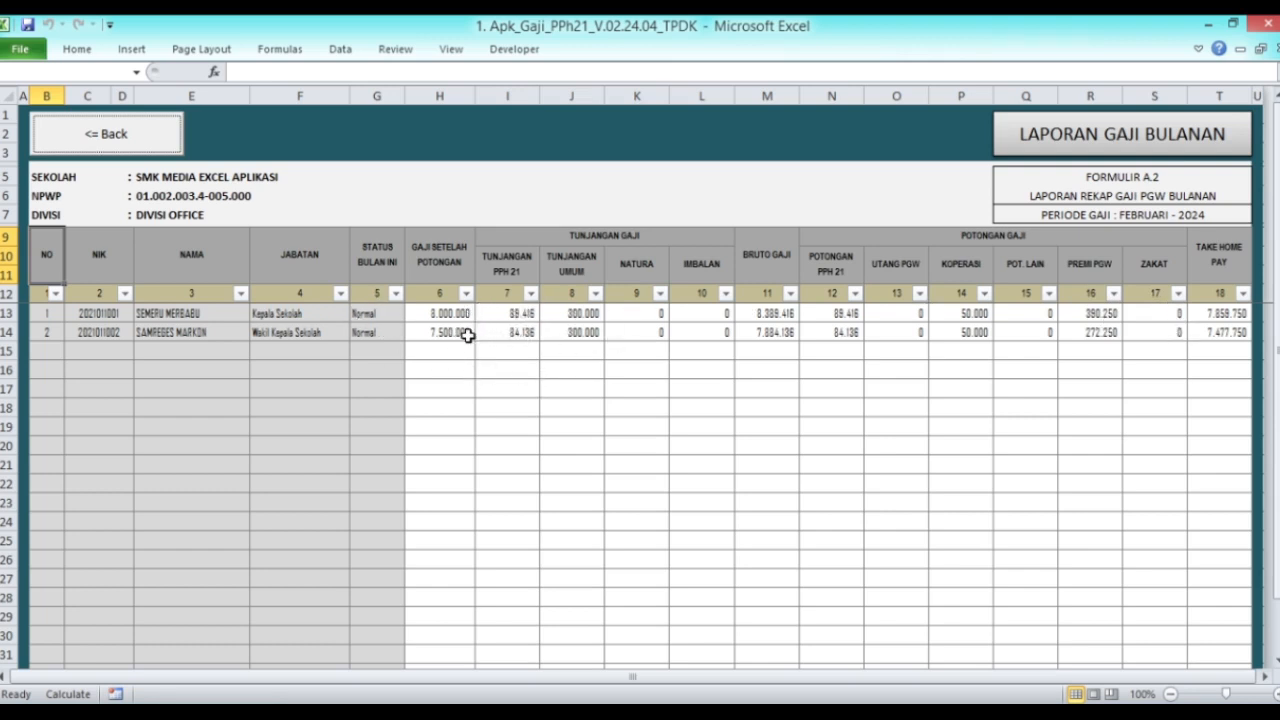
left_click(143, 147)
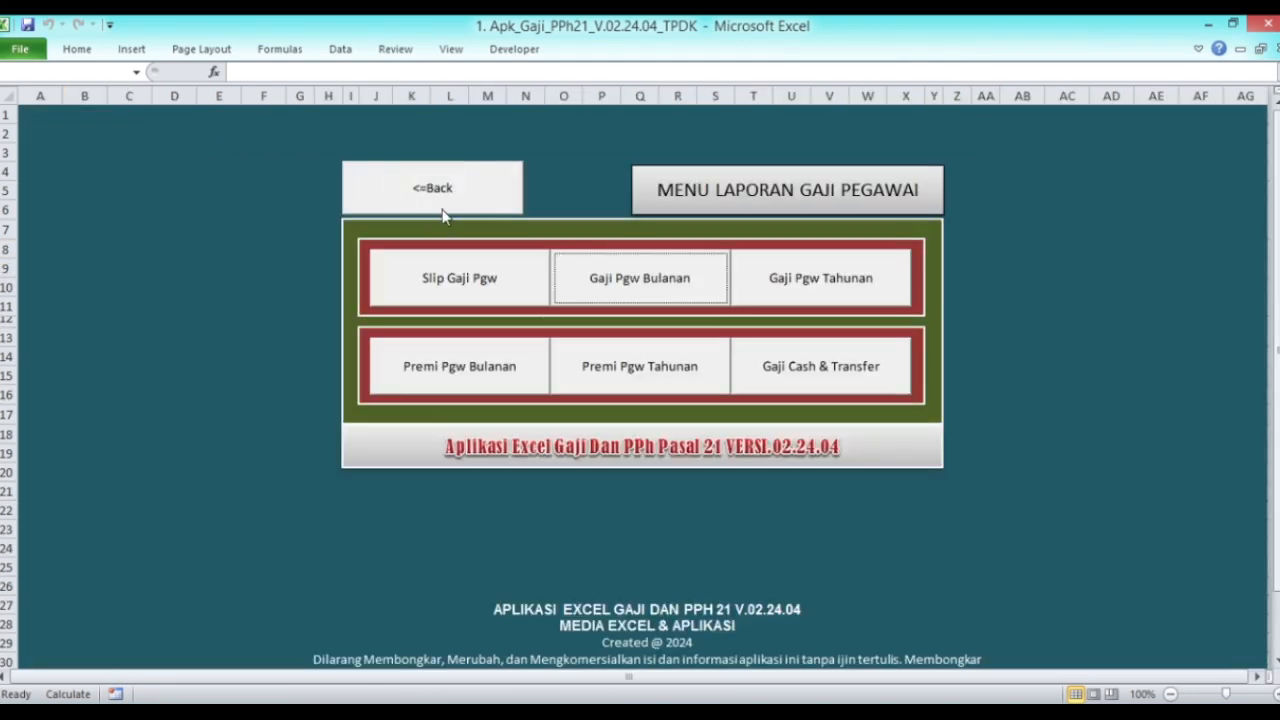
left_click(428, 190)
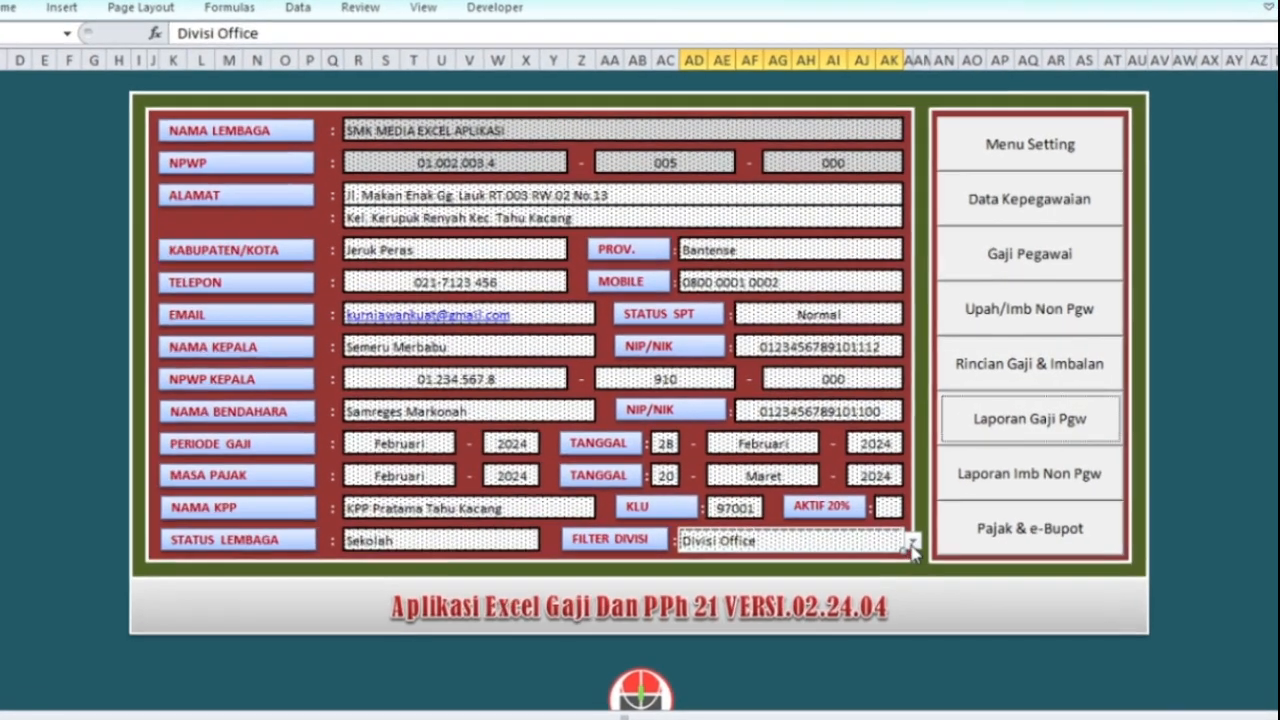
Step: Switch FILTER DIVISI to Divisi Tenaga Pendidikan and confirm the monthly report lists nine staff
left_click(883, 519)
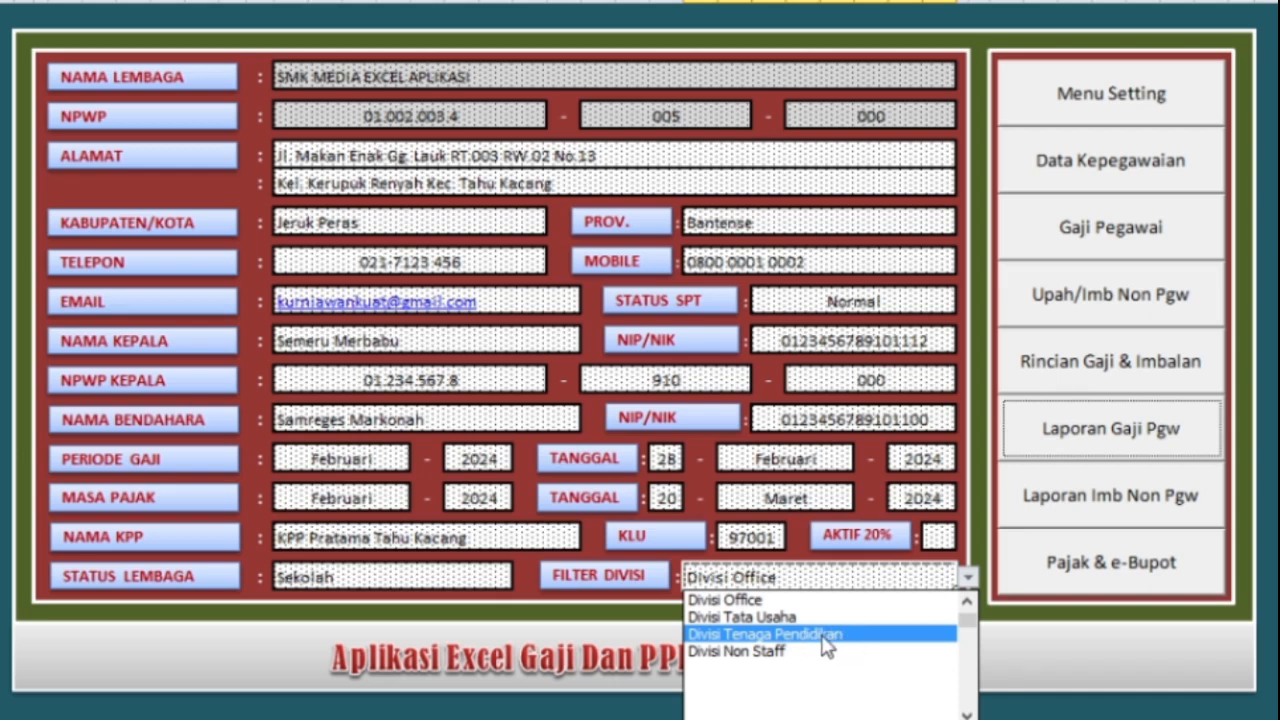
left_click(823, 638)
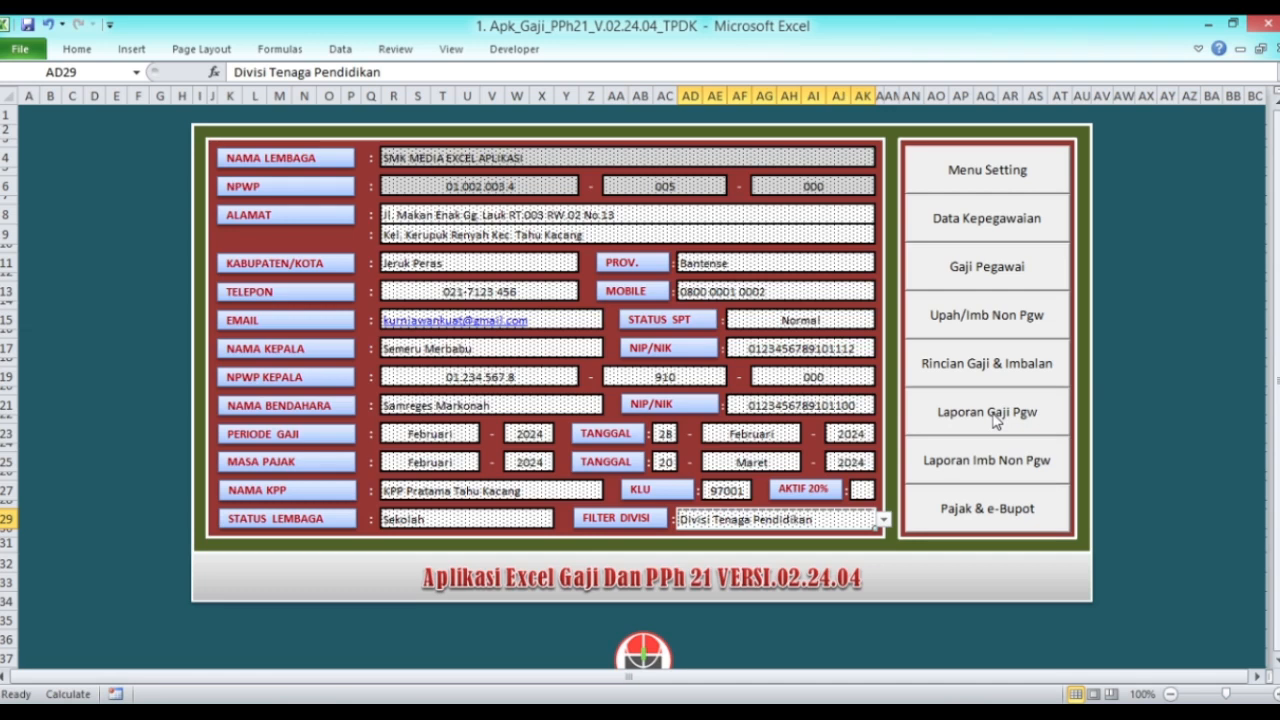
left_click(994, 417)
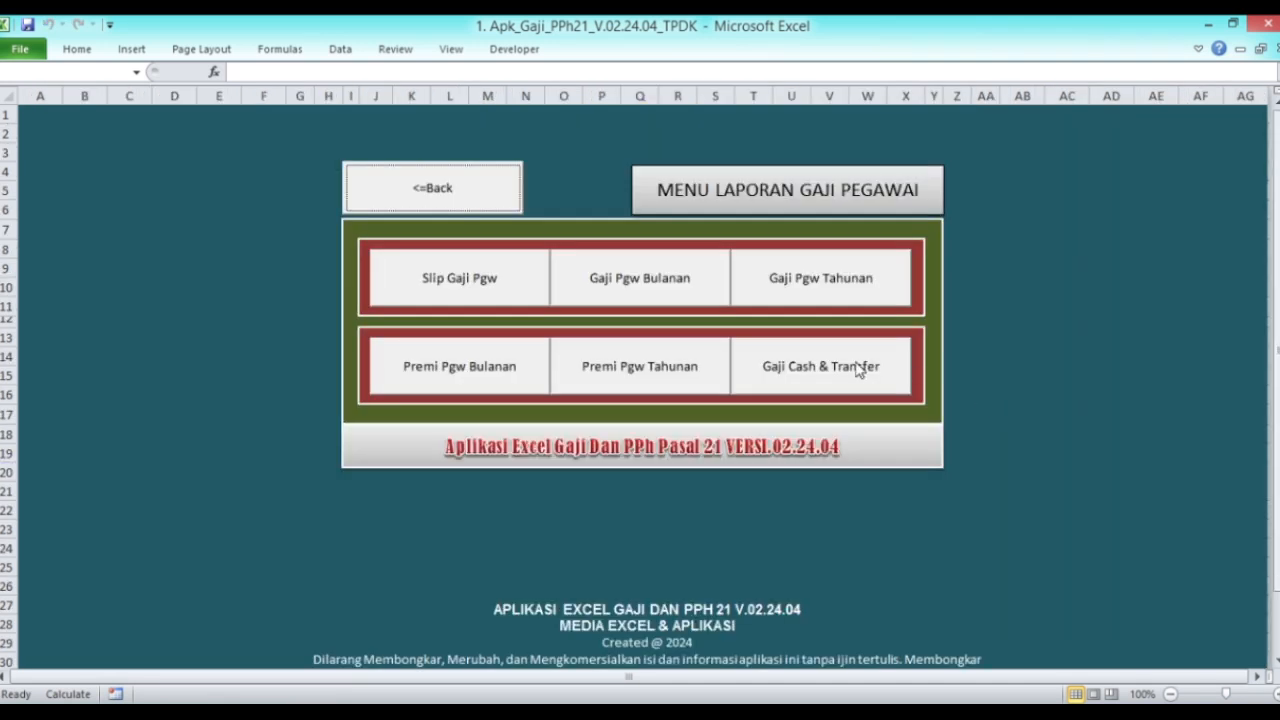
left_click(655, 278)
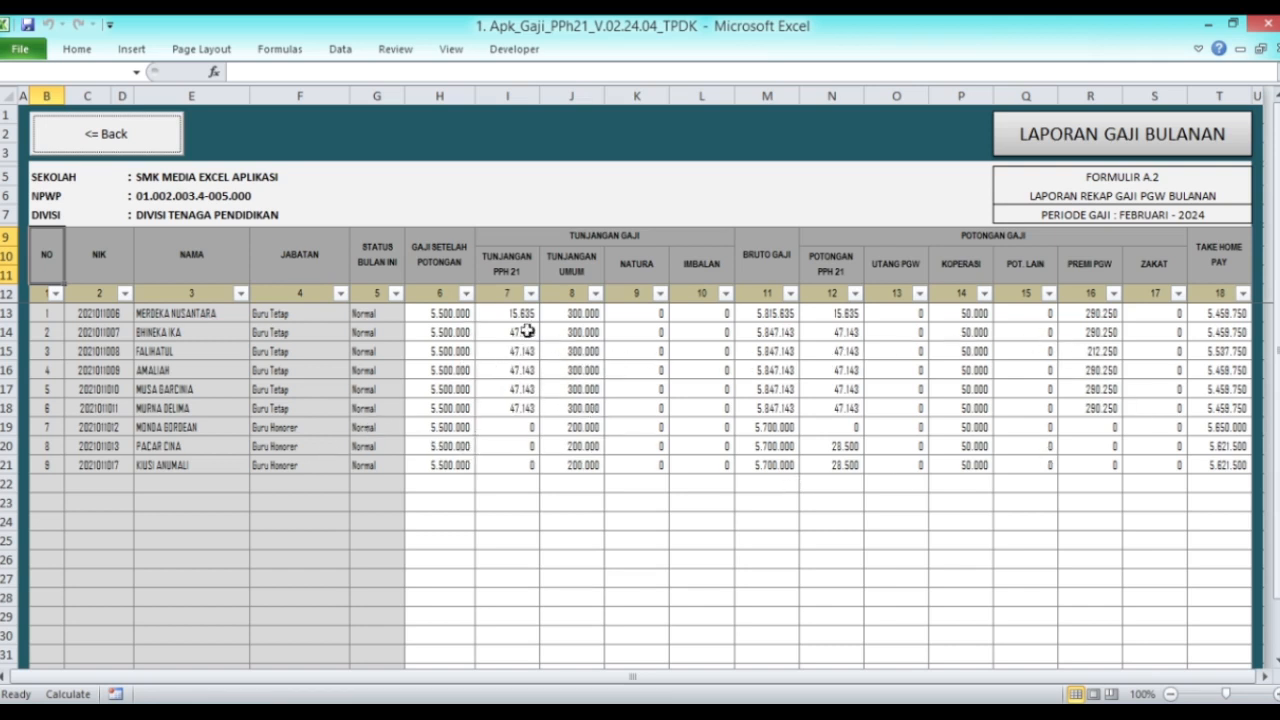
left_click(155, 135)
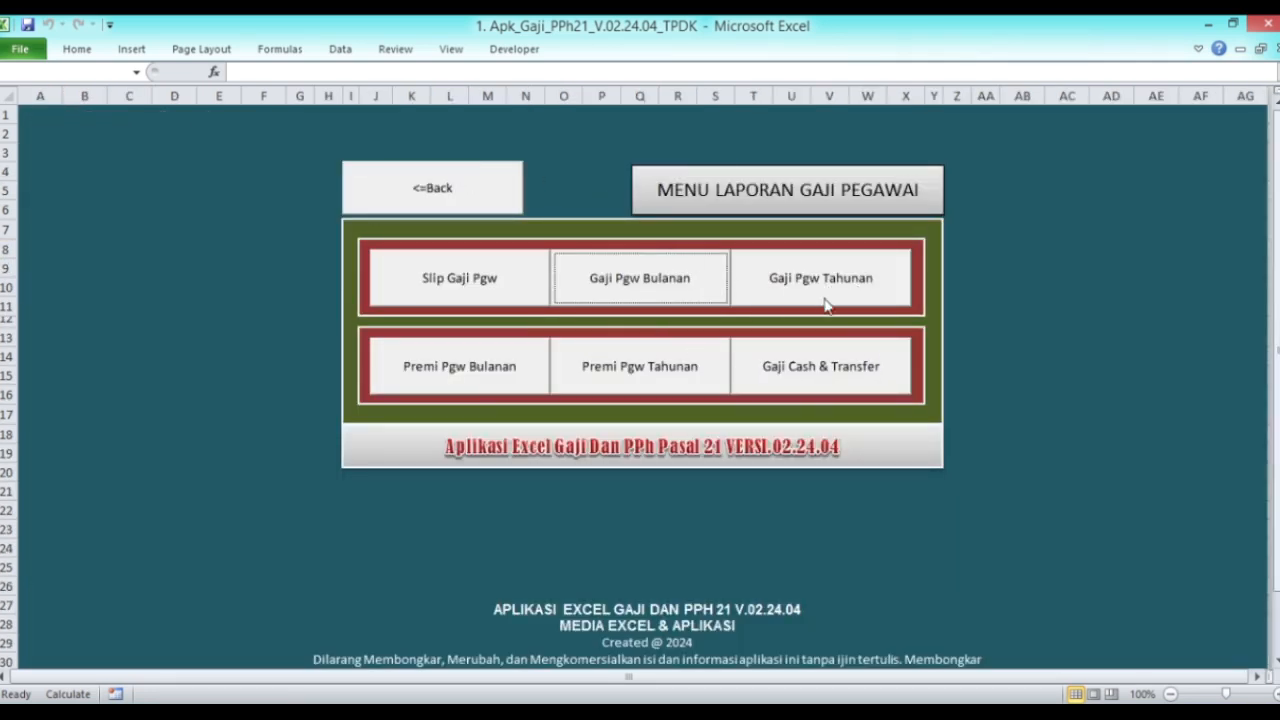
Step: Look over the annual salary, monthly premium (six Guru Tetap staff) and monthly salary reports, then return to the main form
left_click(824, 299)
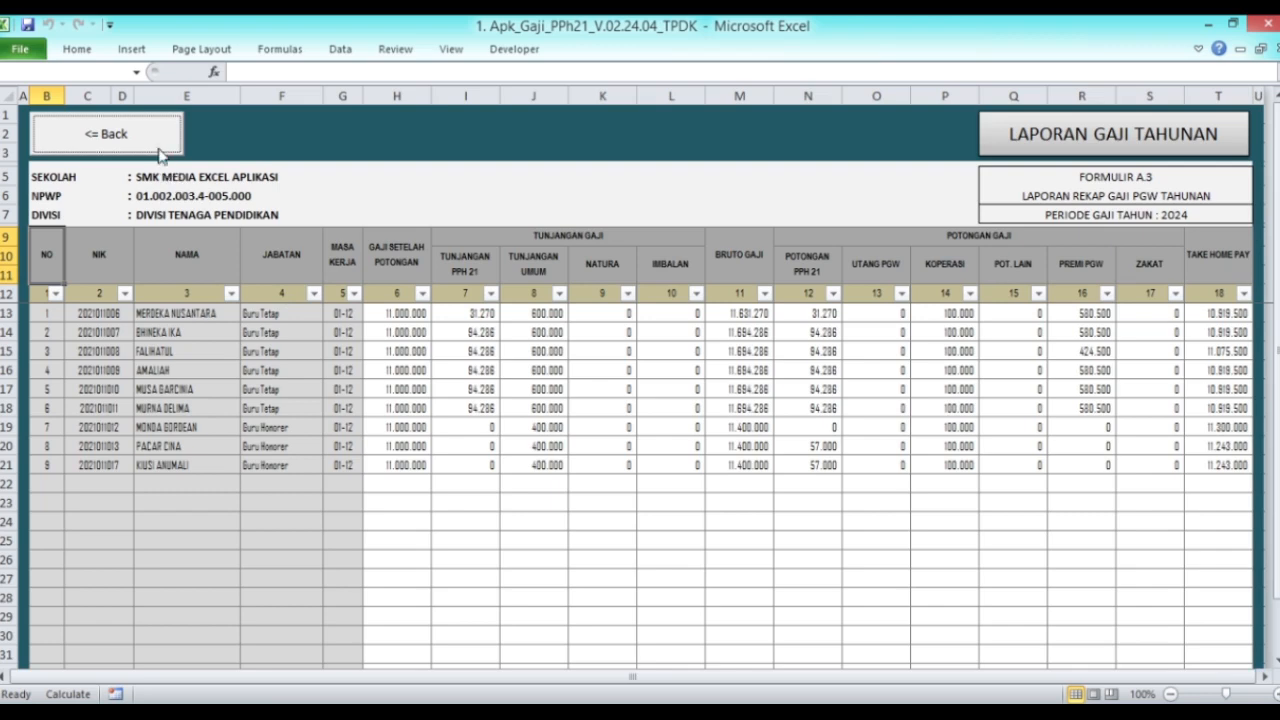
left_click(155, 138)
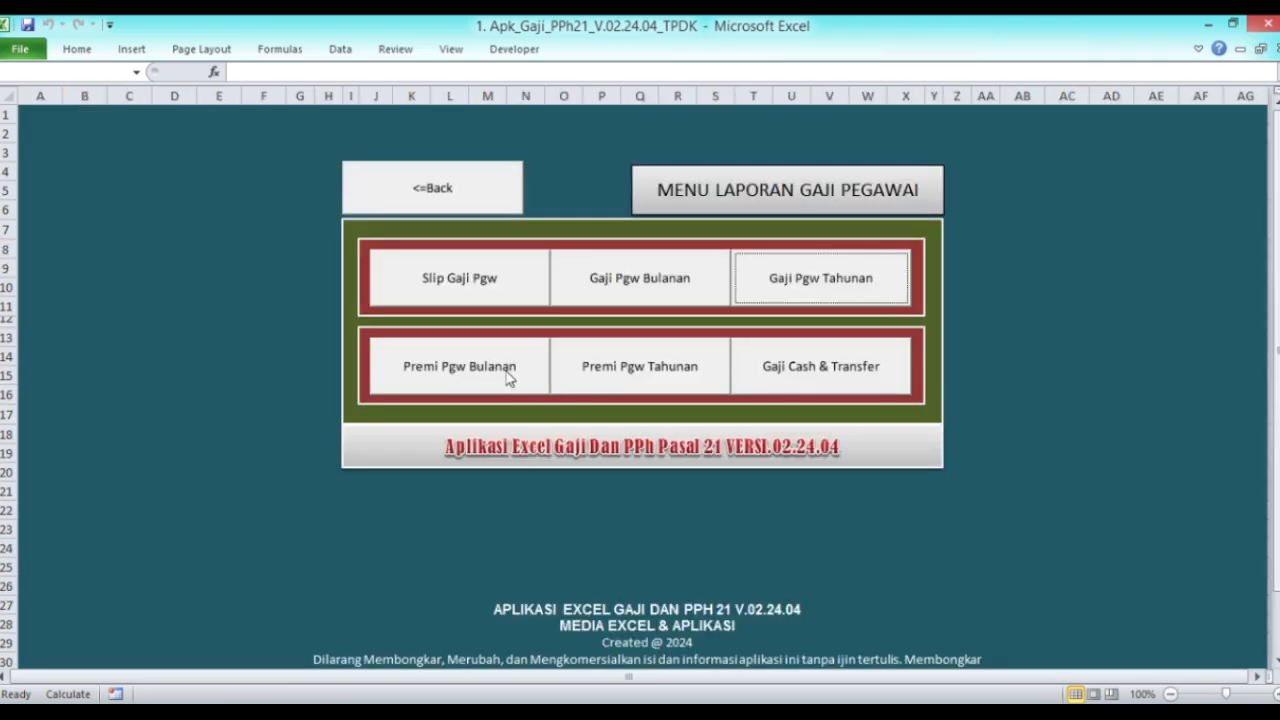
left_click(509, 375)
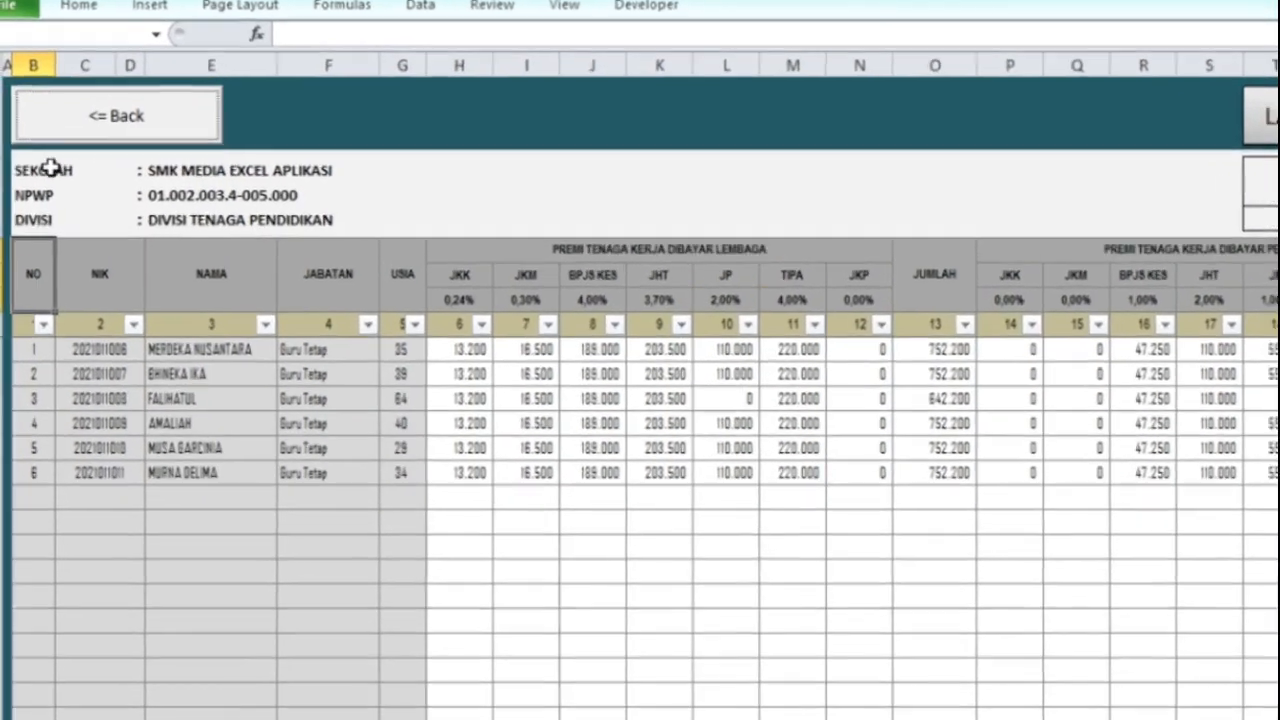
left_click(53, 178)
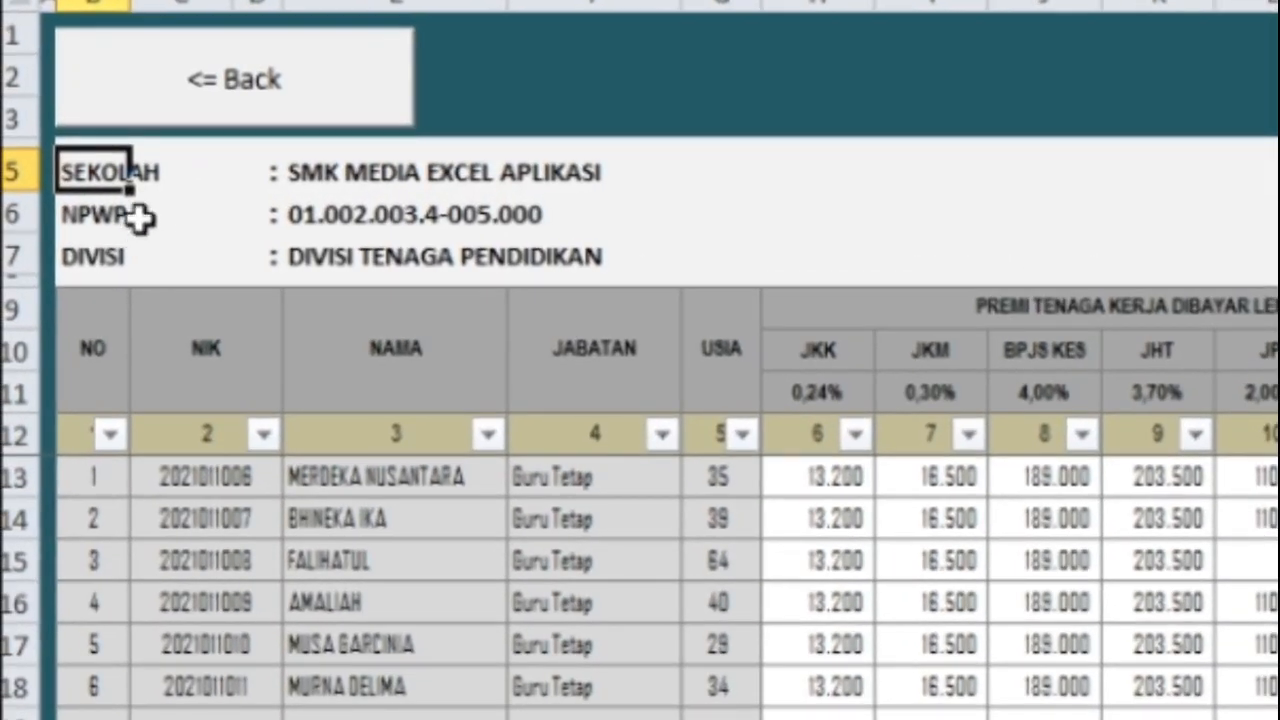
left_click(137, 104)
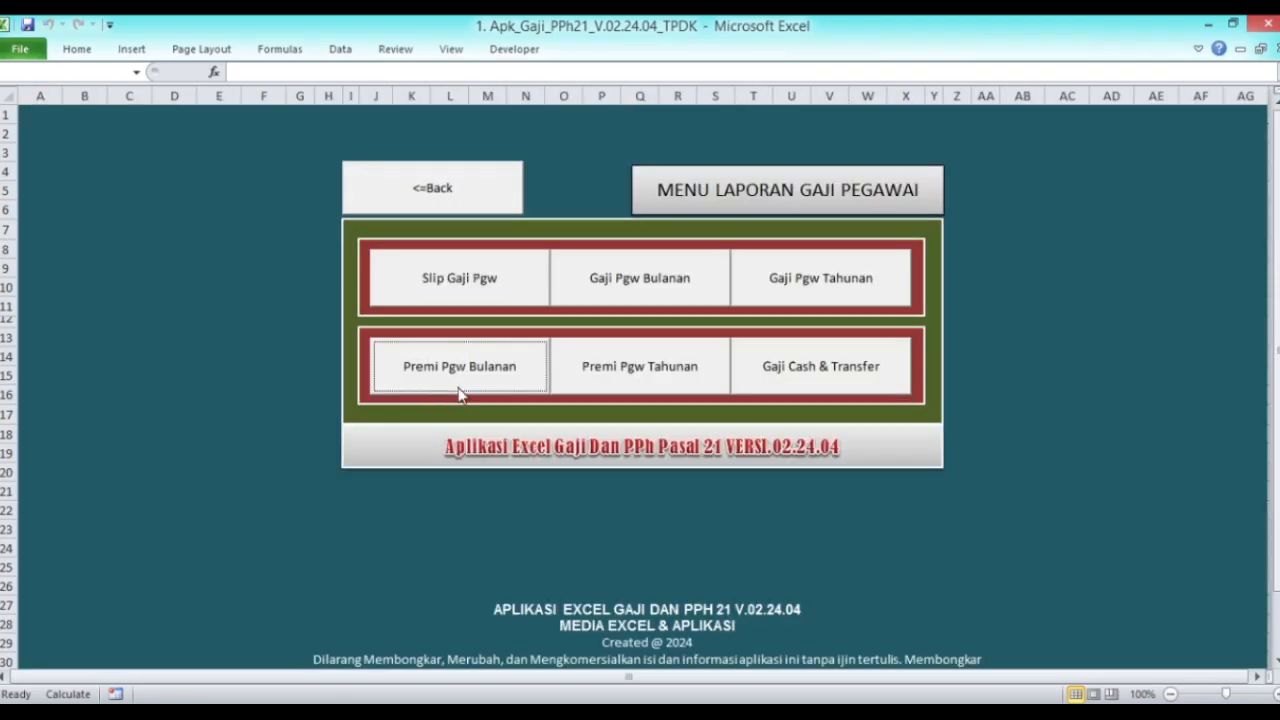
left_click(589, 289)
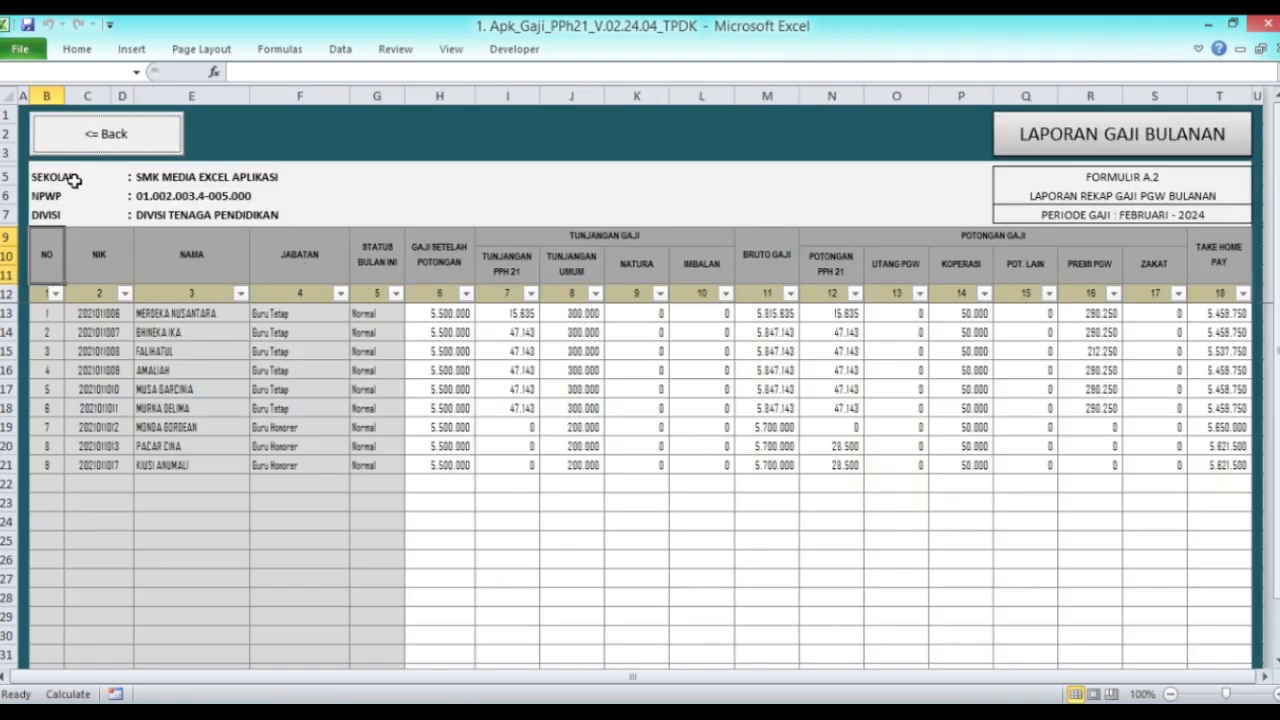
left_click(72, 148)
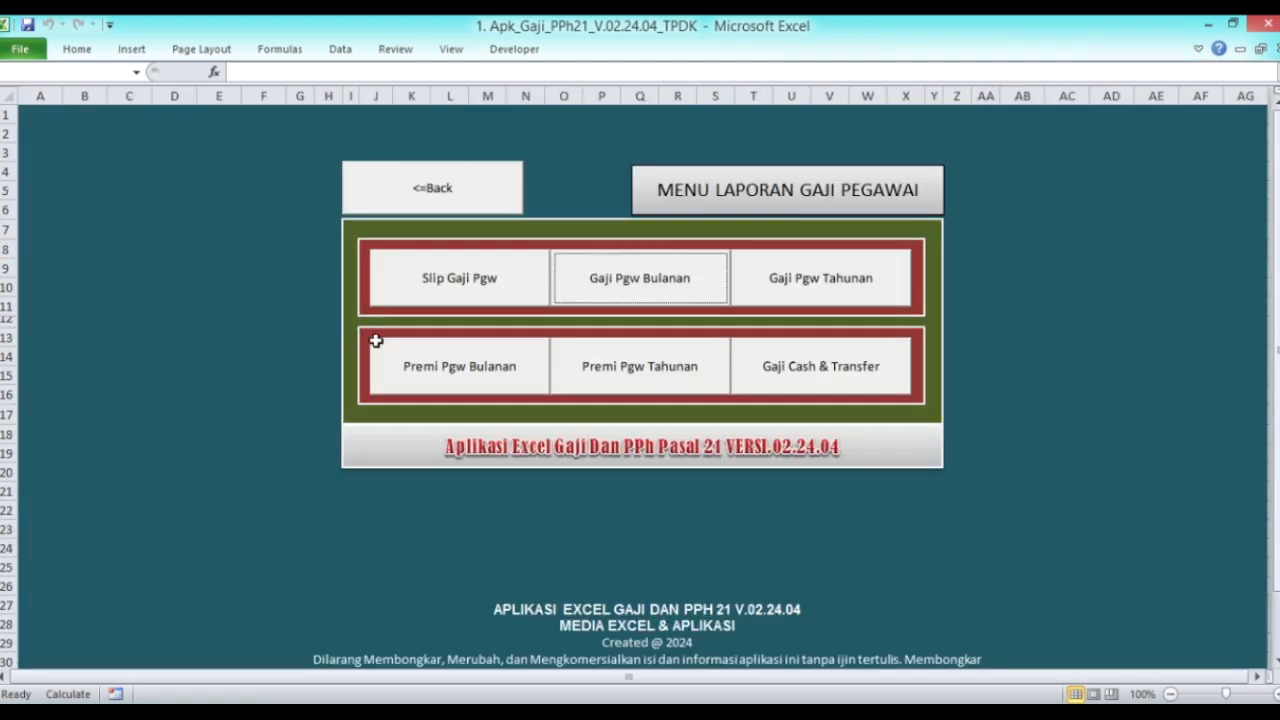
left_click(416, 205)
Step: Set STATUS LEMBAGA to Yayasan
left_click(528, 522)
left_click(547, 519)
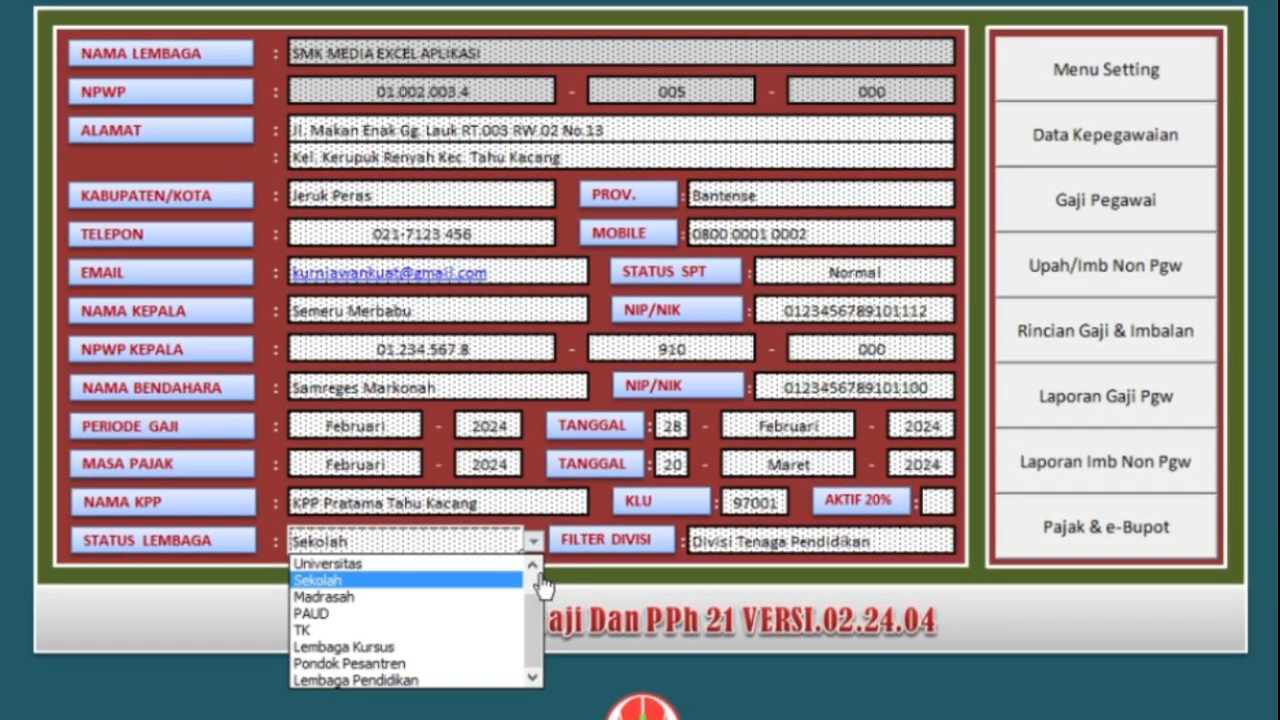
scroll(548, 568, "up", 2)
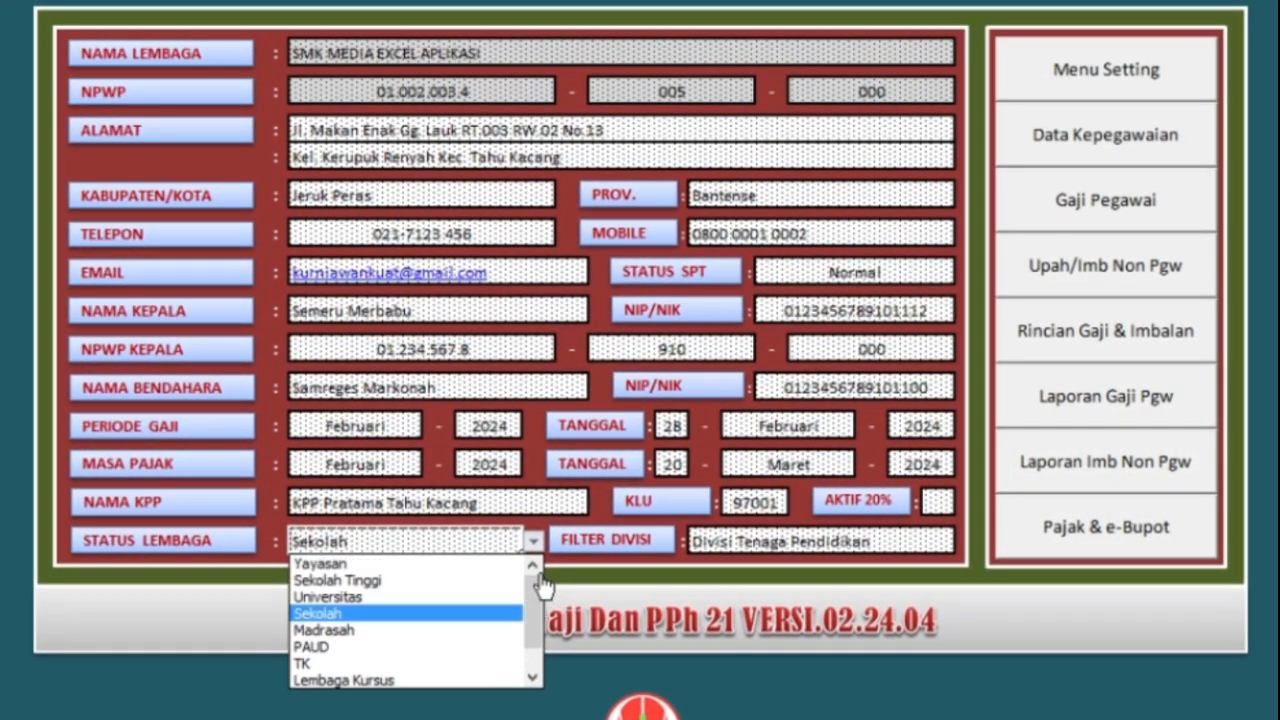
left_click(400, 563)
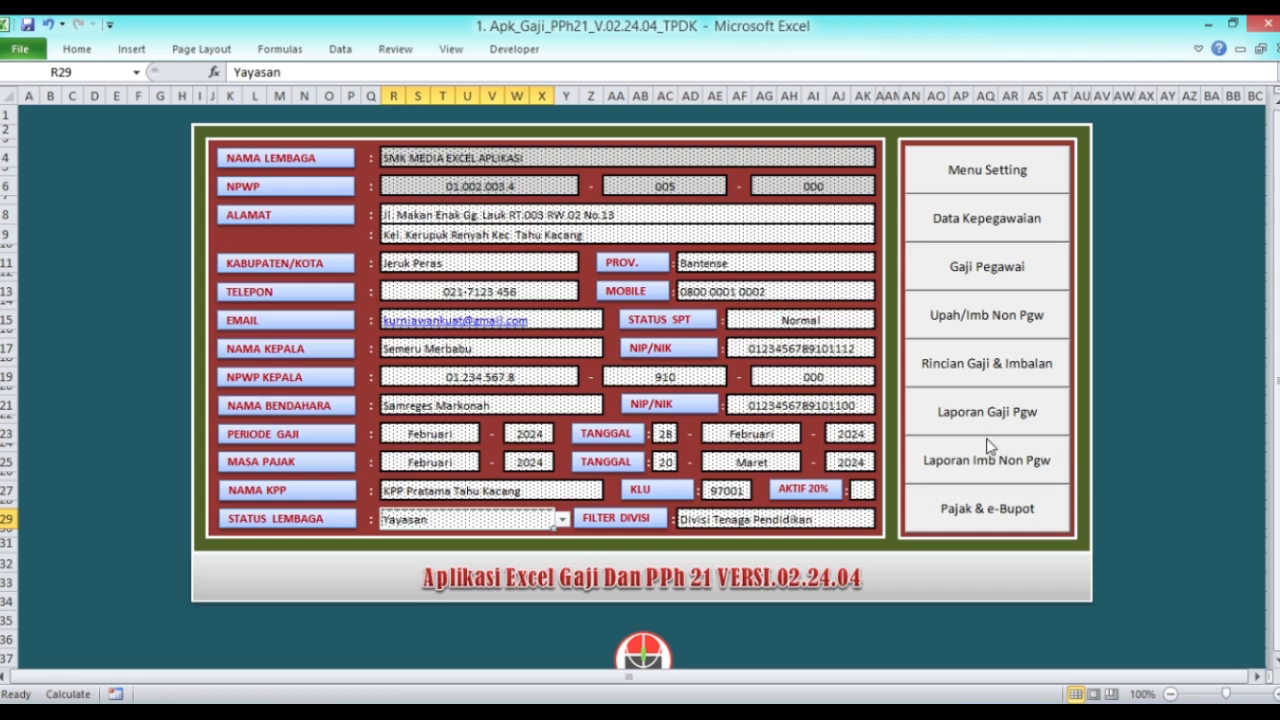
Step: Check the February monthly salary report now headed YAYASAN, then return to the institution form
left_click(968, 408)
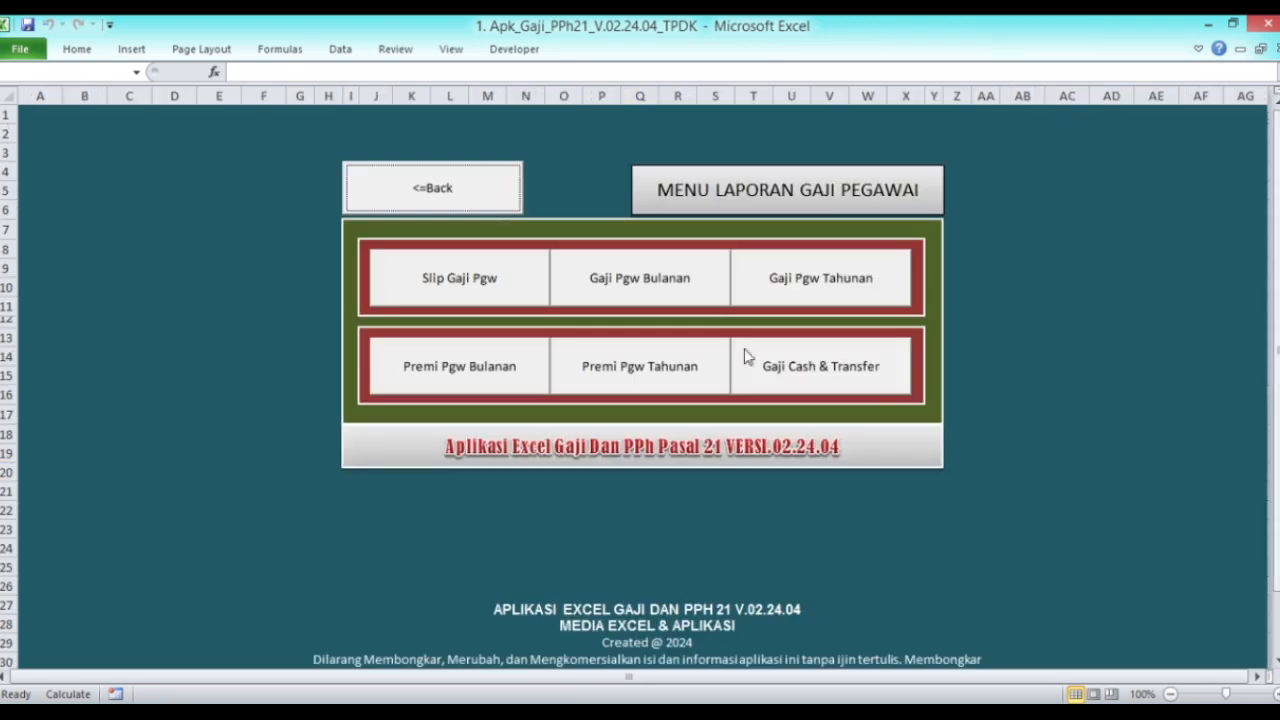
left_click(654, 294)
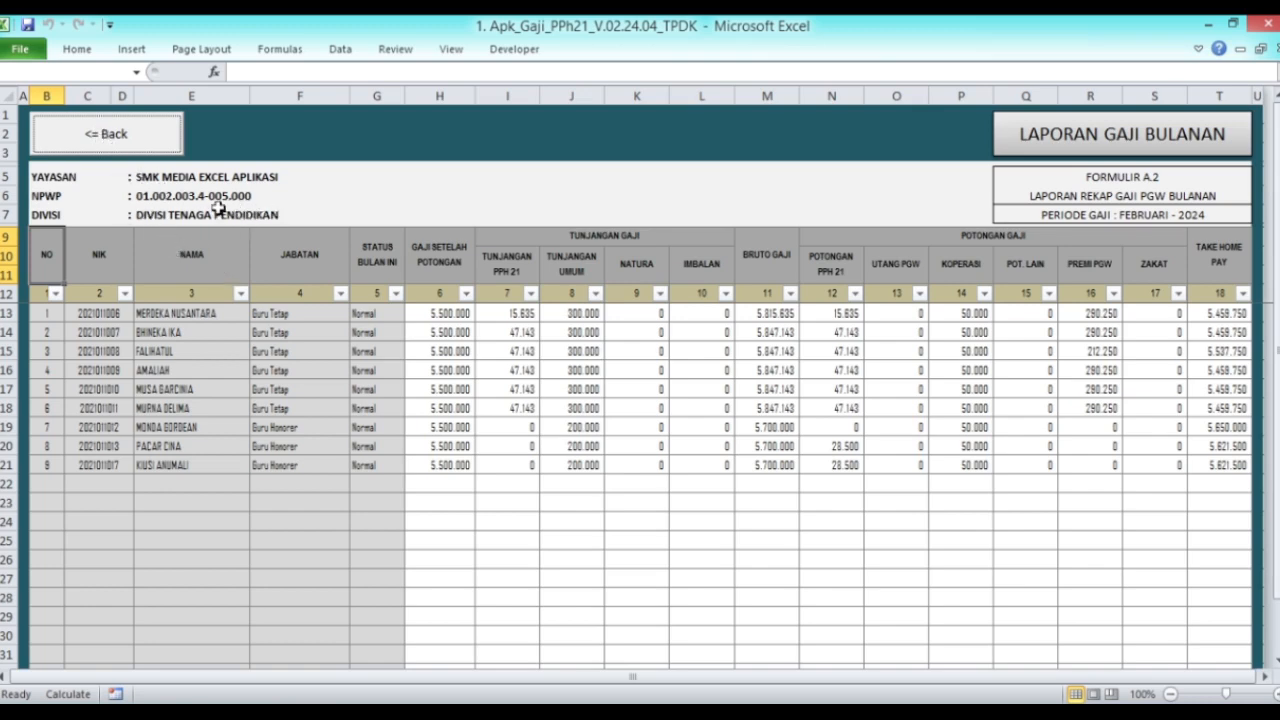
left_click(95, 133)
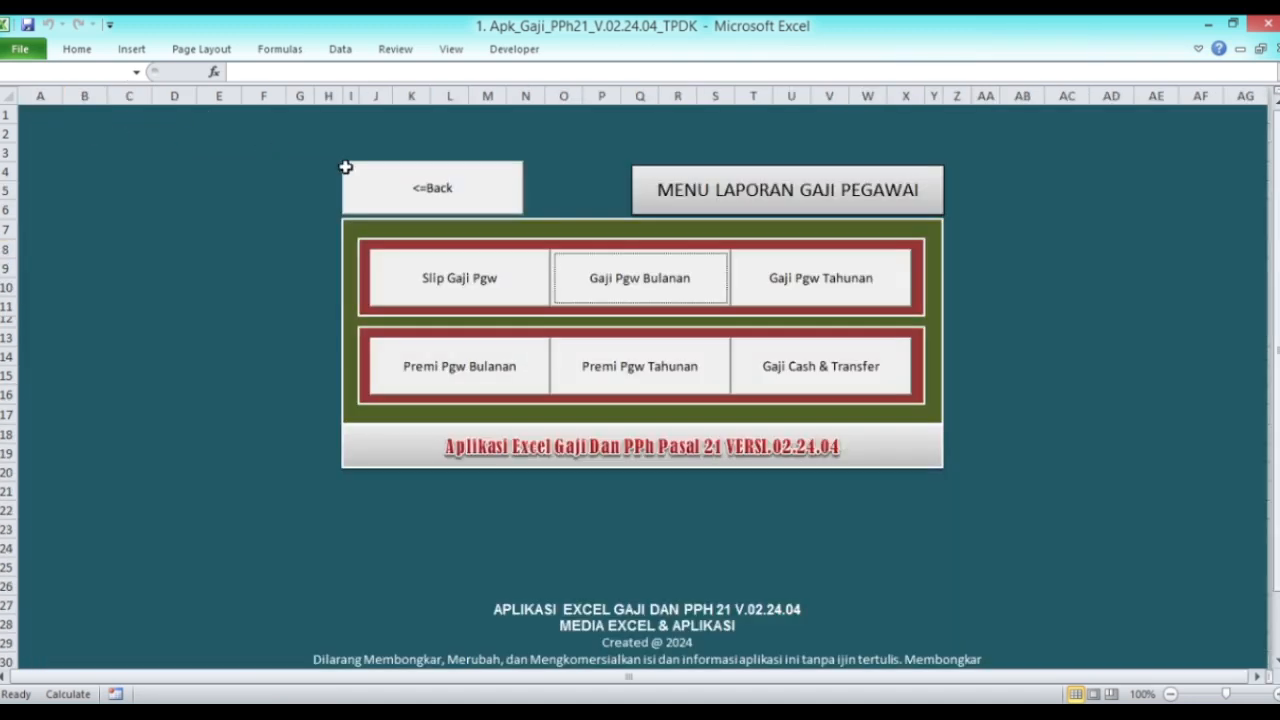
left_click(410, 185)
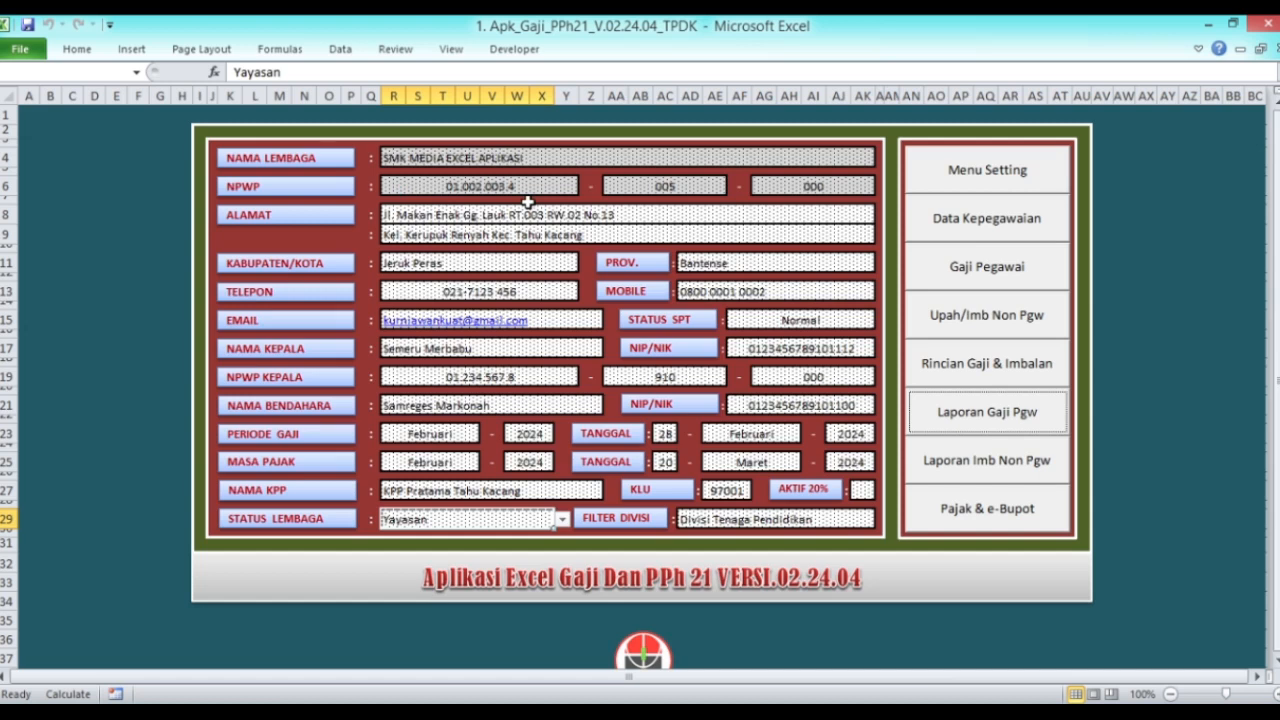